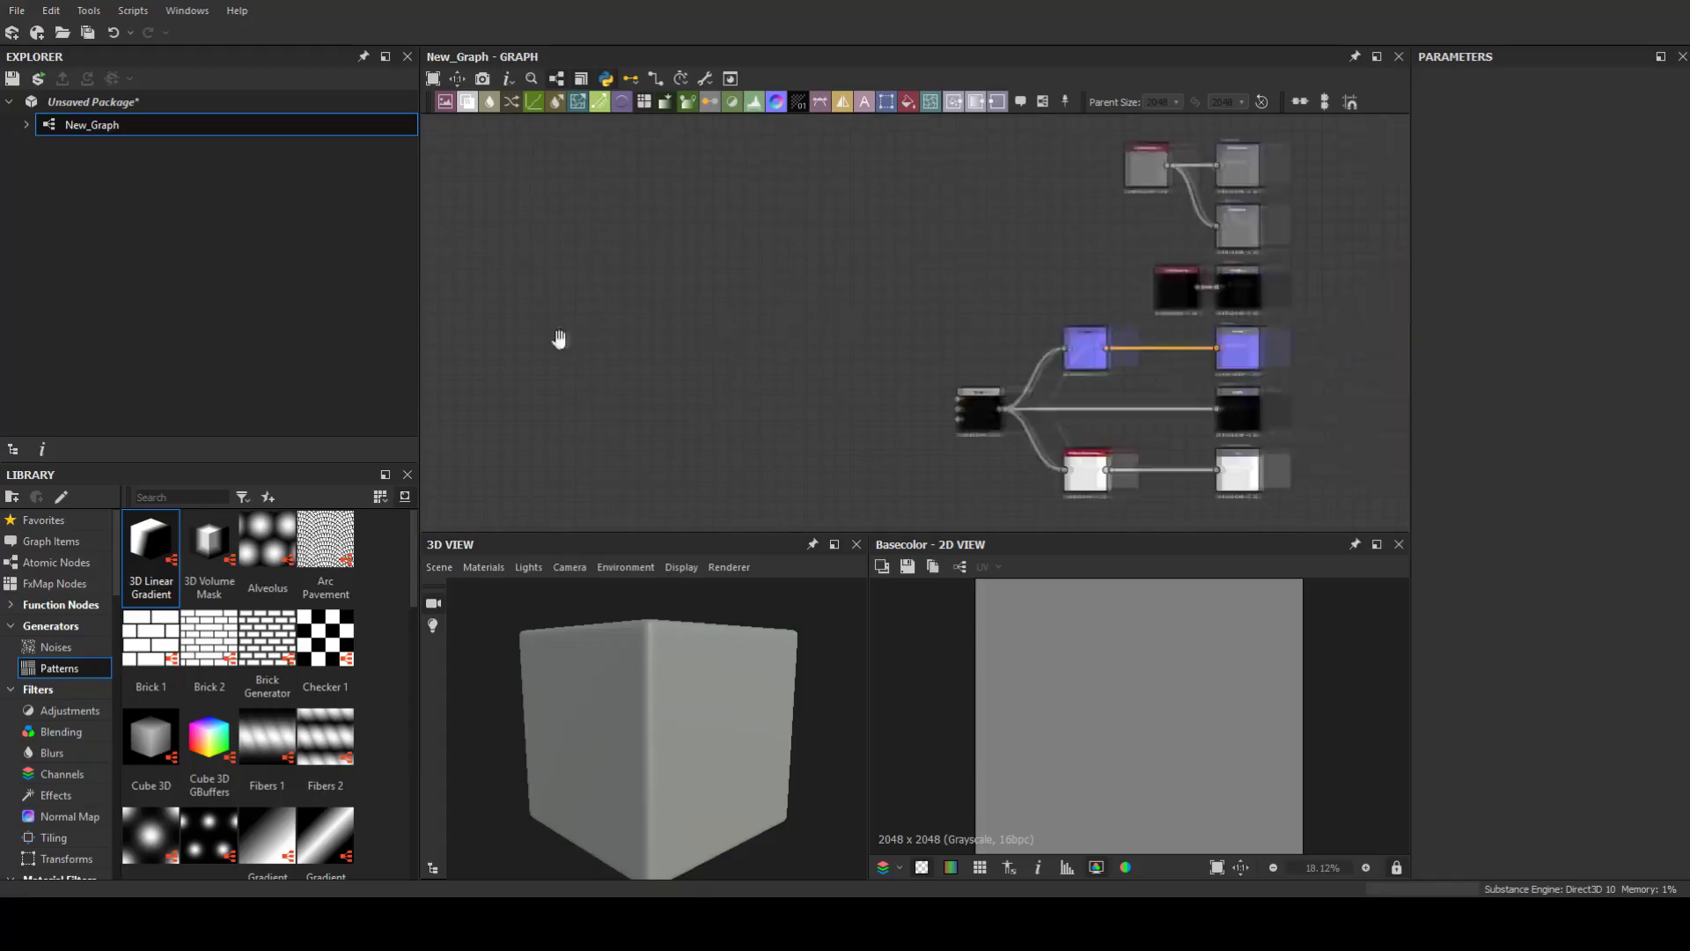
Step: Add a Polygon 2 generator with tiling set to 2
type("poly")
left_click(762, 438)
scroll(1486, 836, "down", 3)
left_click(1484, 716)
left_click_drag(1450, 466, 1467, 466)
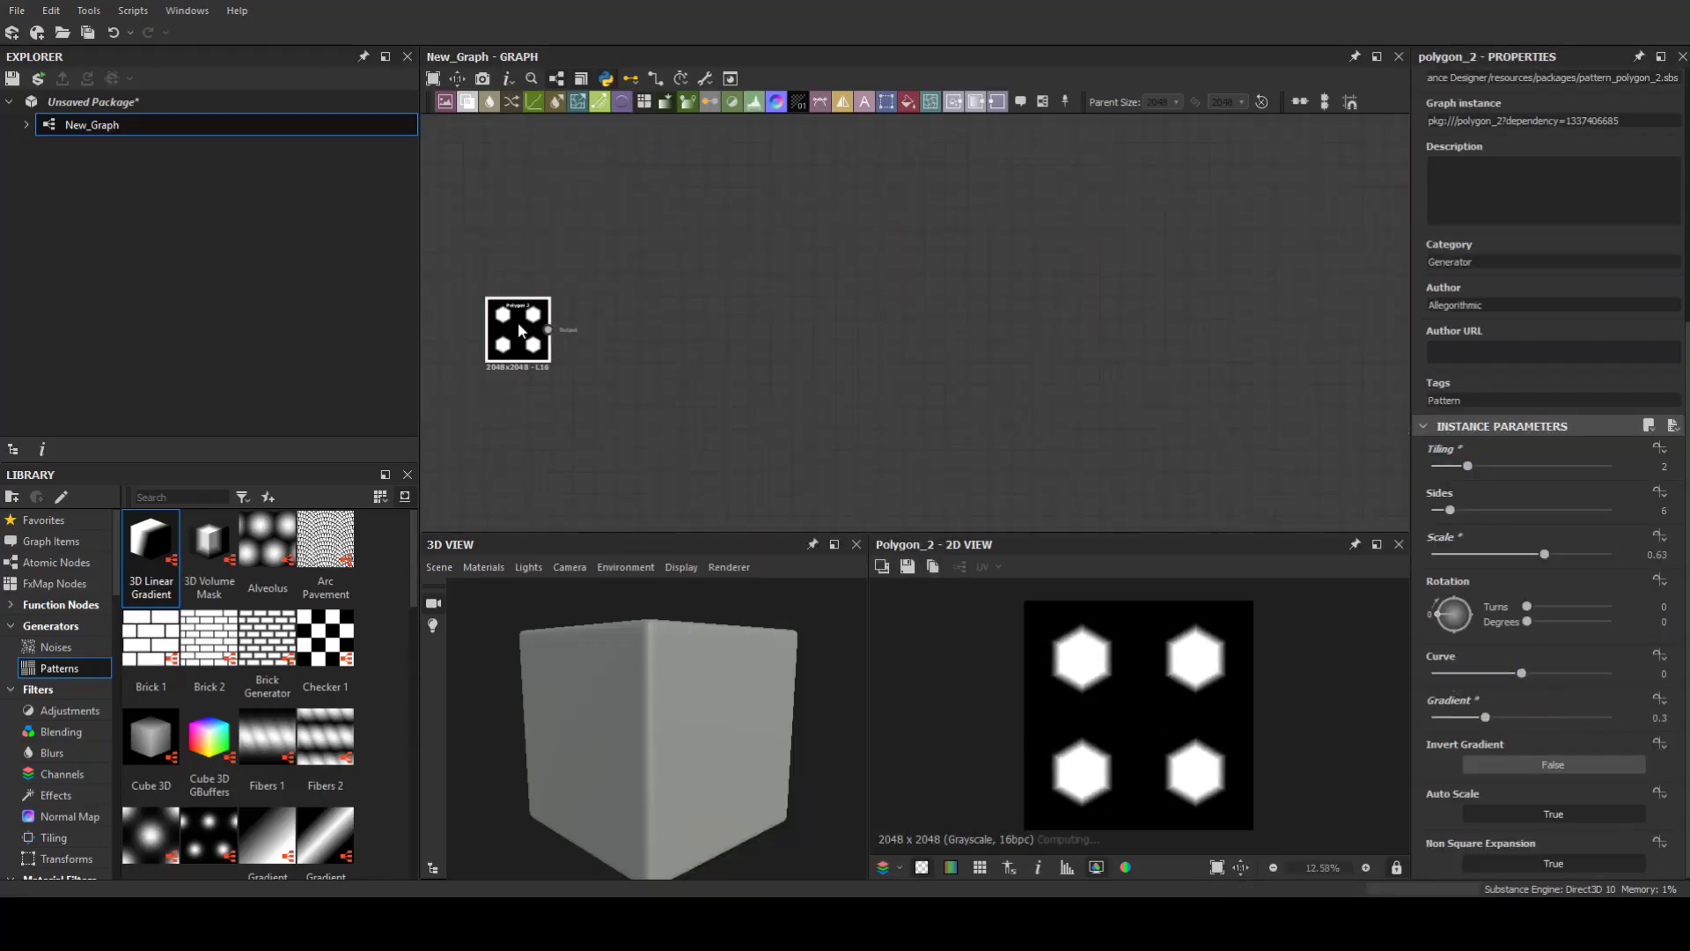
Step: Warp the polygon with a Directional Warp driven by Perlin Noise, adjusting the noise
left_click_drag(651, 327, 656, 364)
left_click(704, 394)
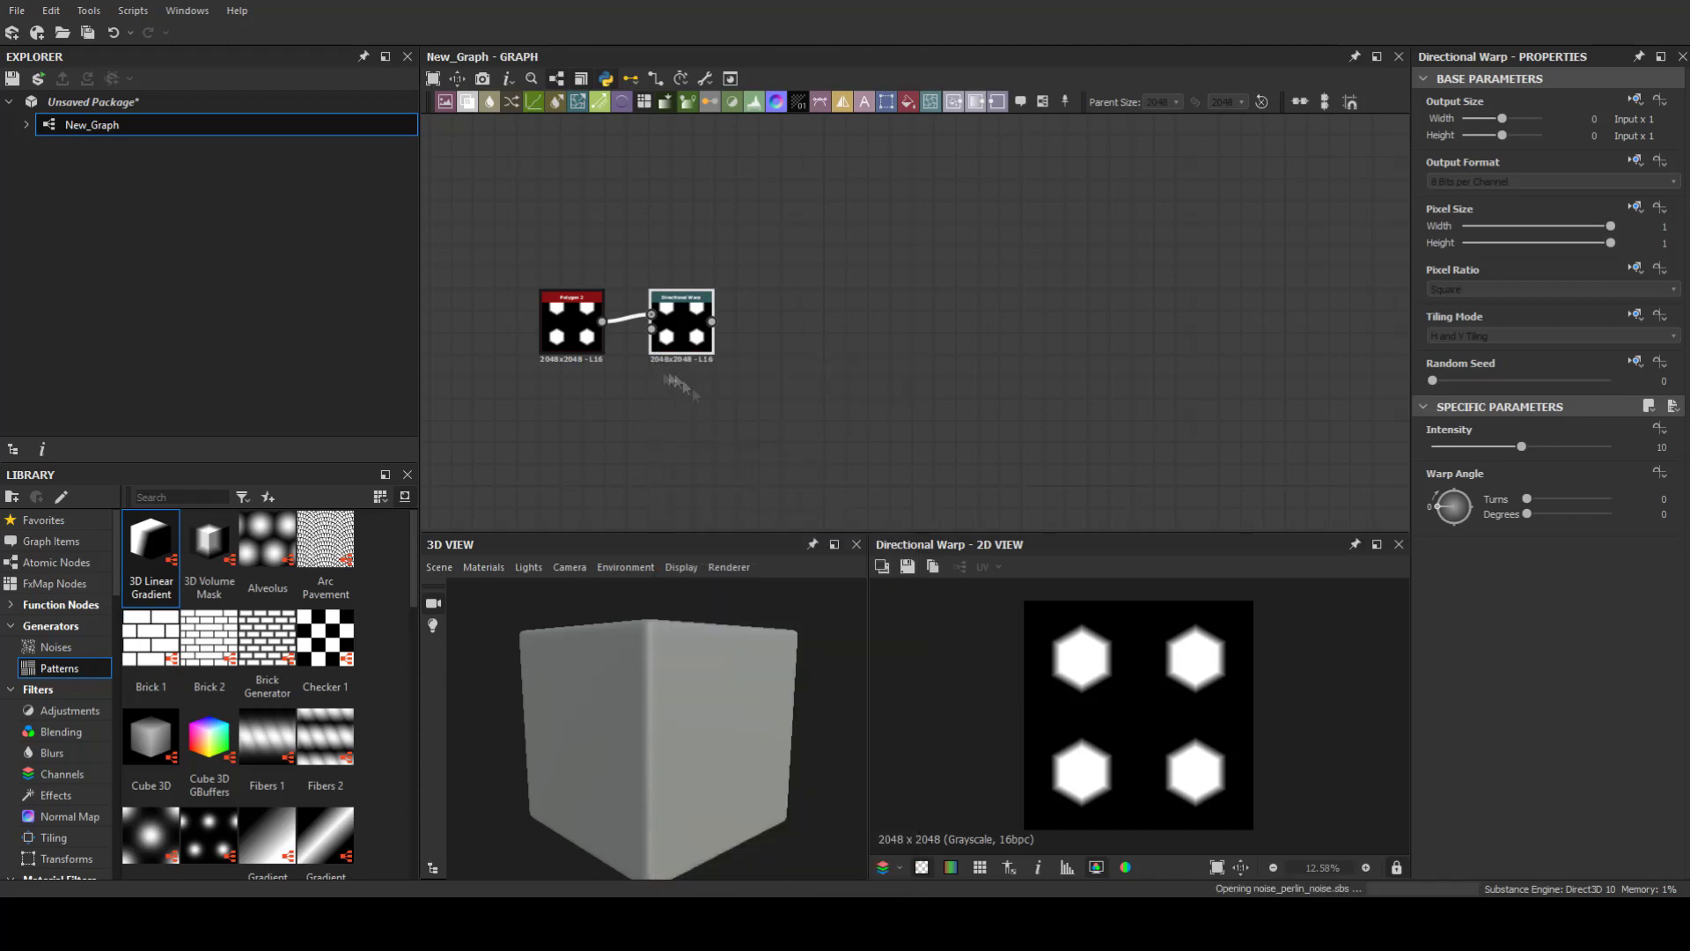
left_click_drag(603, 422, 652, 328)
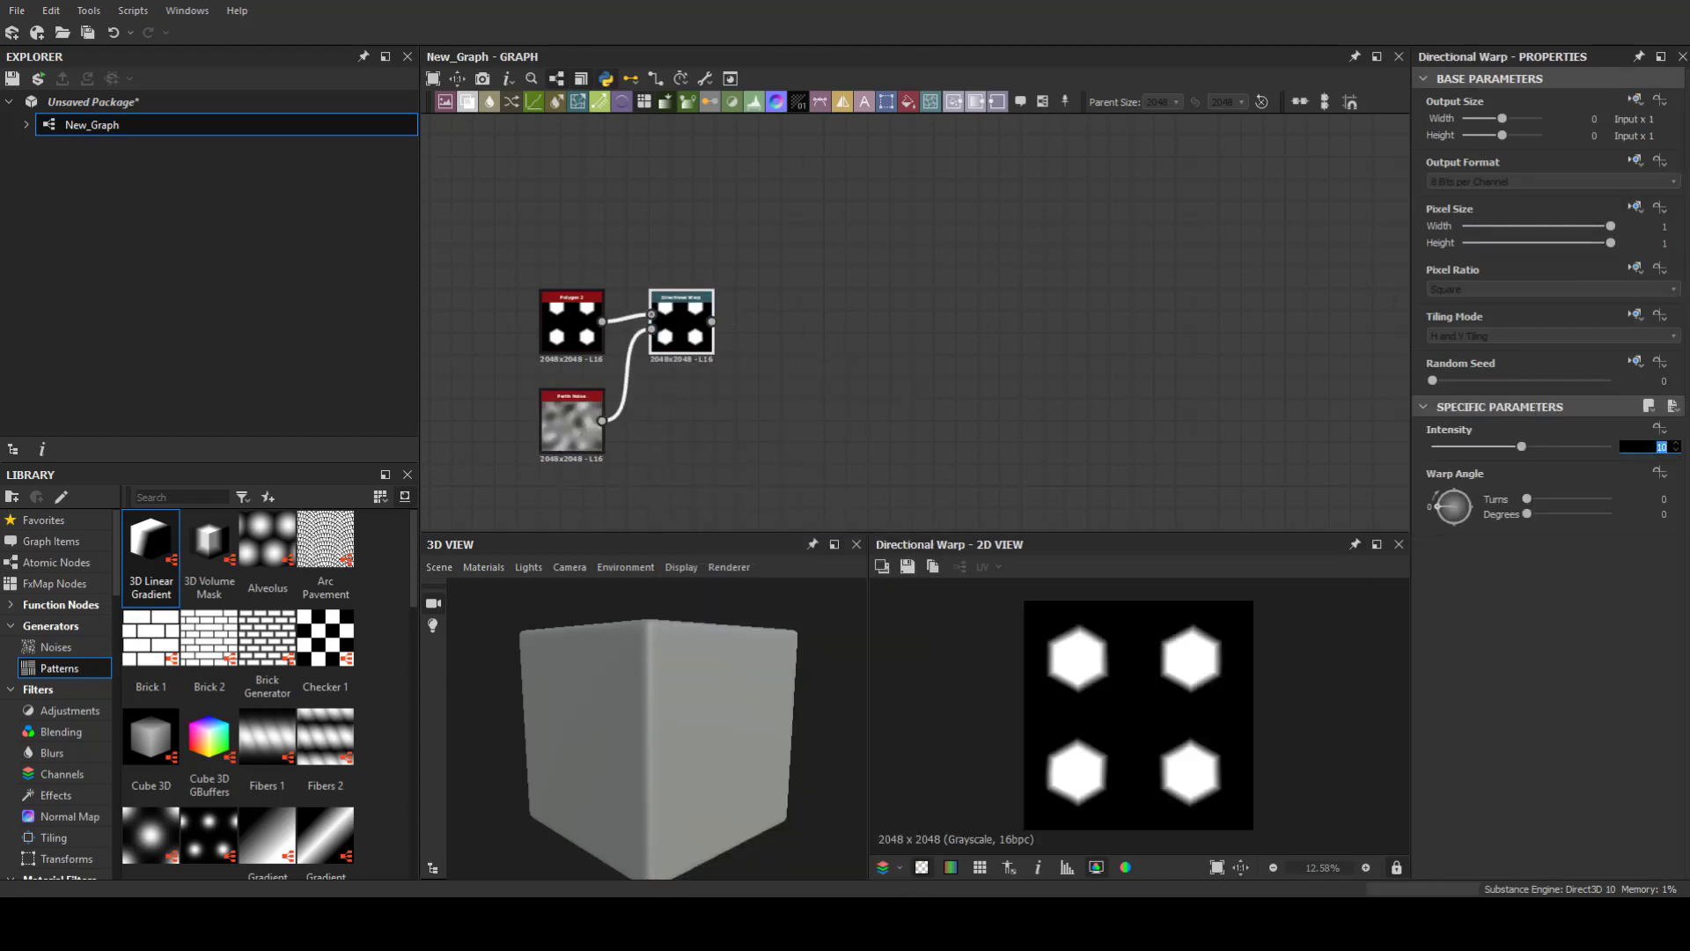
left_click(572, 421)
scroll(1443, 792, "down", 2)
left_click_drag(1435, 816, 1536, 818)
Step: Add a Histogram Scan after the Directional Warp
key("space")
type("histogram")
left_click(705, 391)
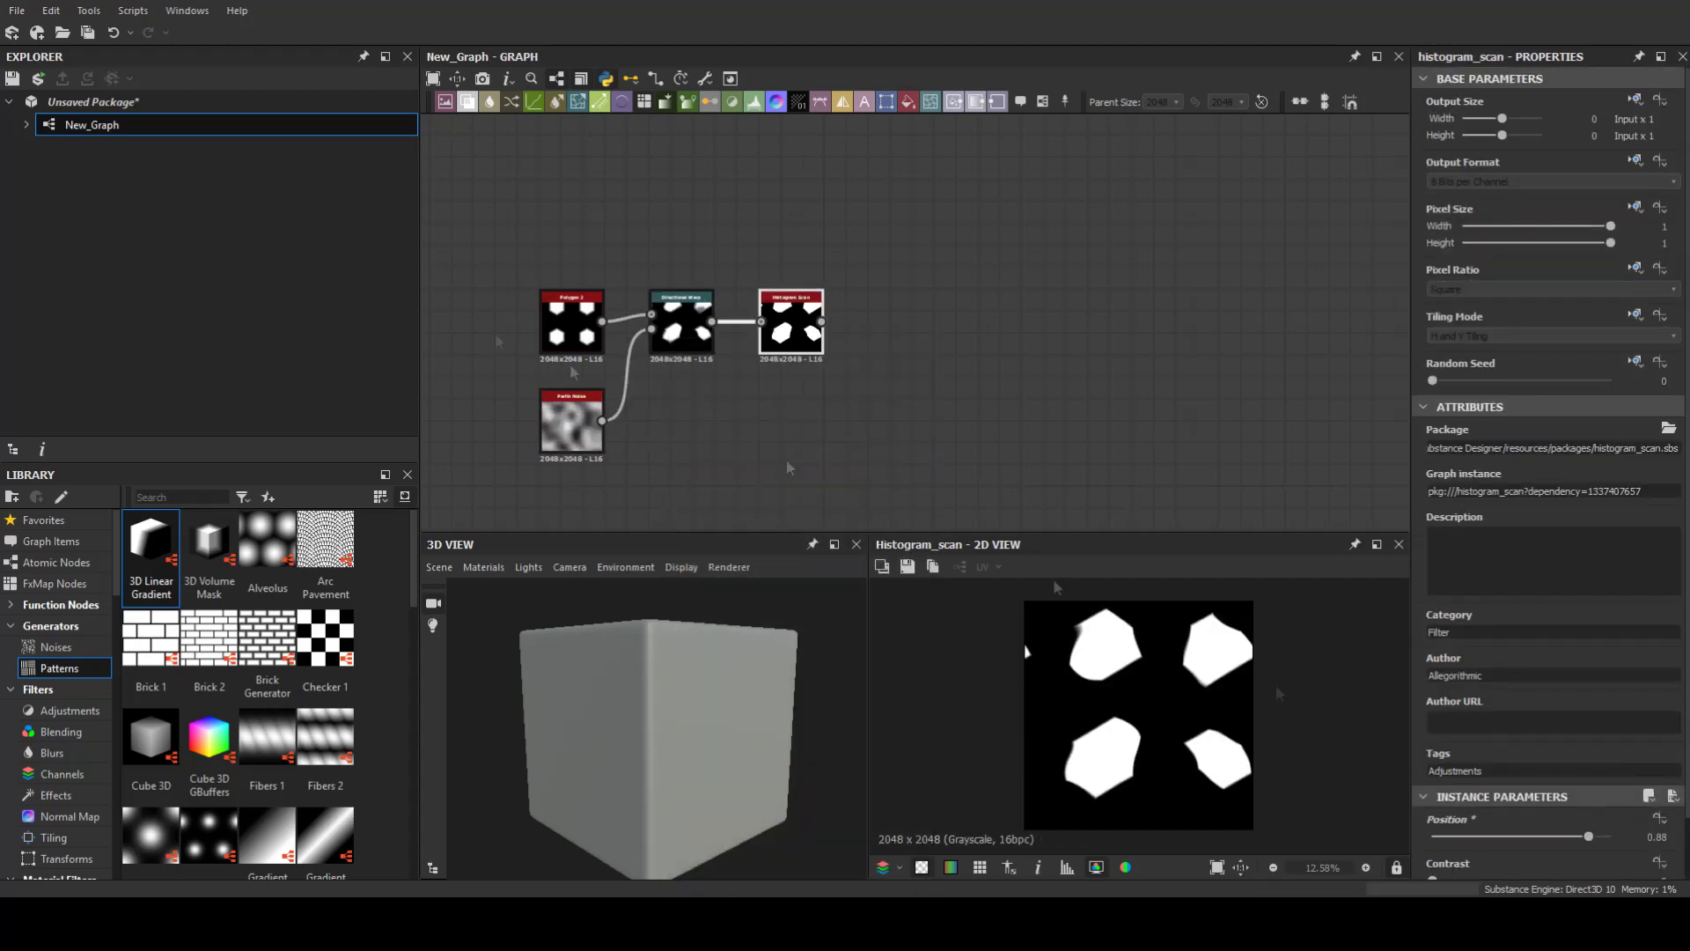
Step: Set warp intensity to about 22 and Perlin Noise disorder to 0.41, previewing the Histogram Scan
left_click_drag(564, 339, 635, 302)
left_click(811, 307)
left_click_drag(1450, 447, 1465, 447)
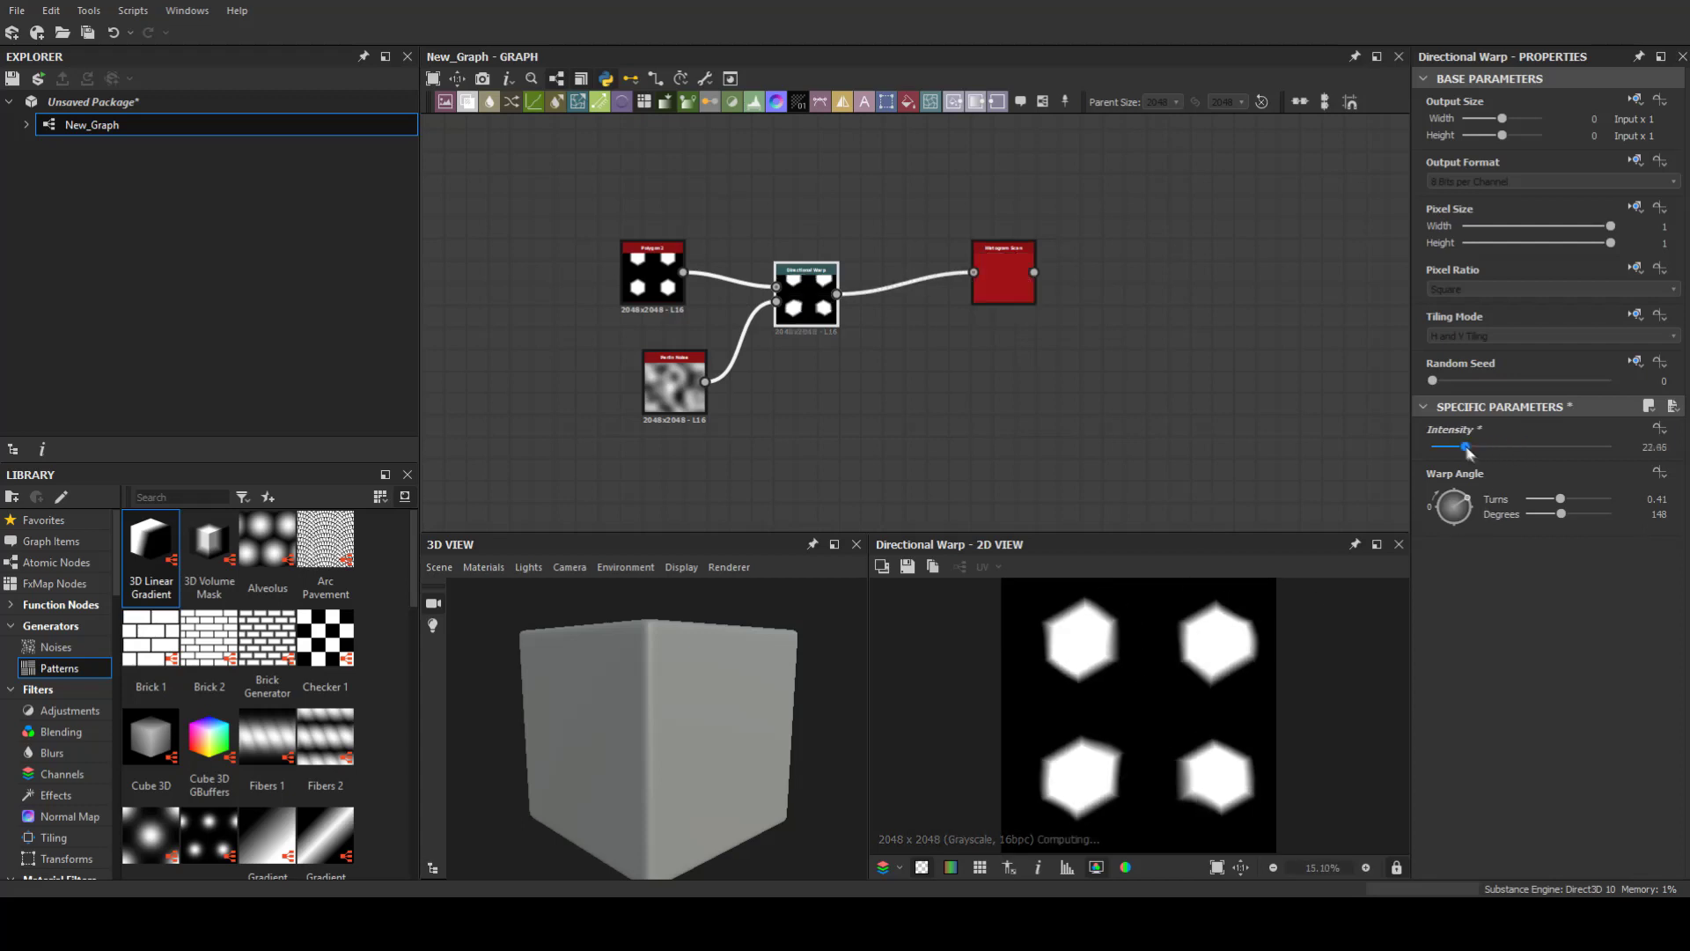
double_click(987, 300)
left_click(674, 383)
scroll(1549, 616, "down", 1)
left_click_drag(1433, 815, 1506, 816)
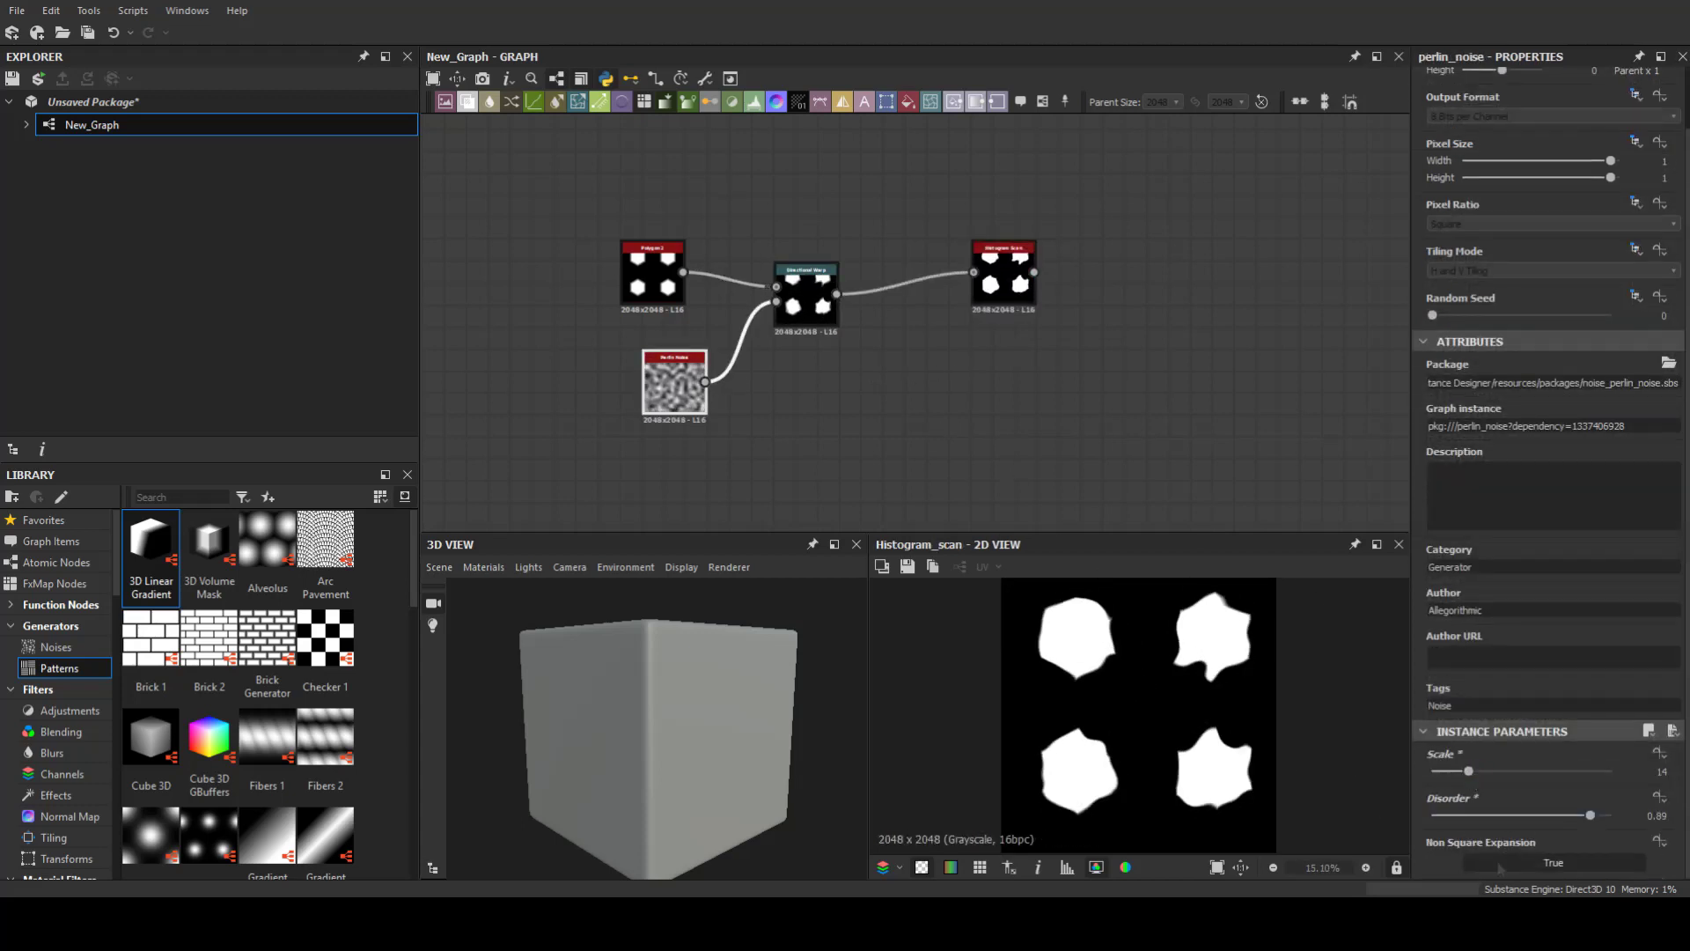
middle_click_drag(1127, 455, 884, 538)
Step: Add a Flood Fill after the Histogram Scan, followed by Flood Fill to Gradient nodes
left_click_drag(811, 347, 848, 378)
type("flood")
left_click(849, 378)
middle_click_drag(1012, 369, 854, 449)
mouse_move(740, 361)
left_mouse_down()
mouse_move(954, 390)
mouse_move(877, 182)
left_mouse_up()
type("flood")
left_click(1071, 452)
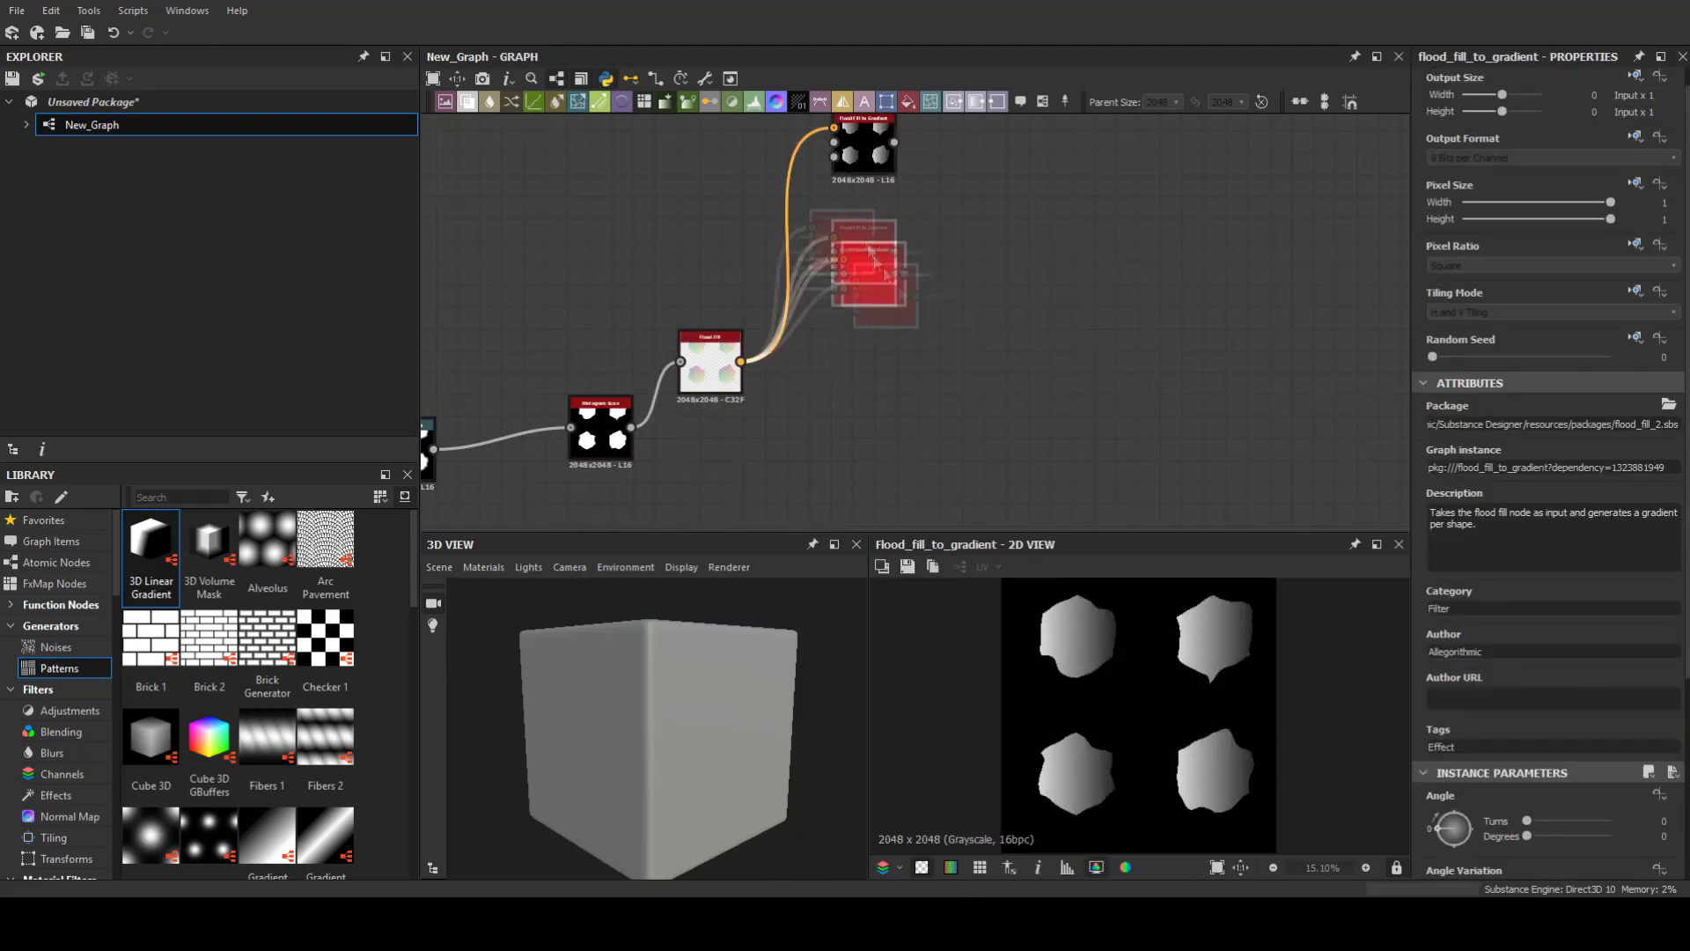
left_click_drag(871, 254, 865, 255)
scroll(1496, 783, "down", 3)
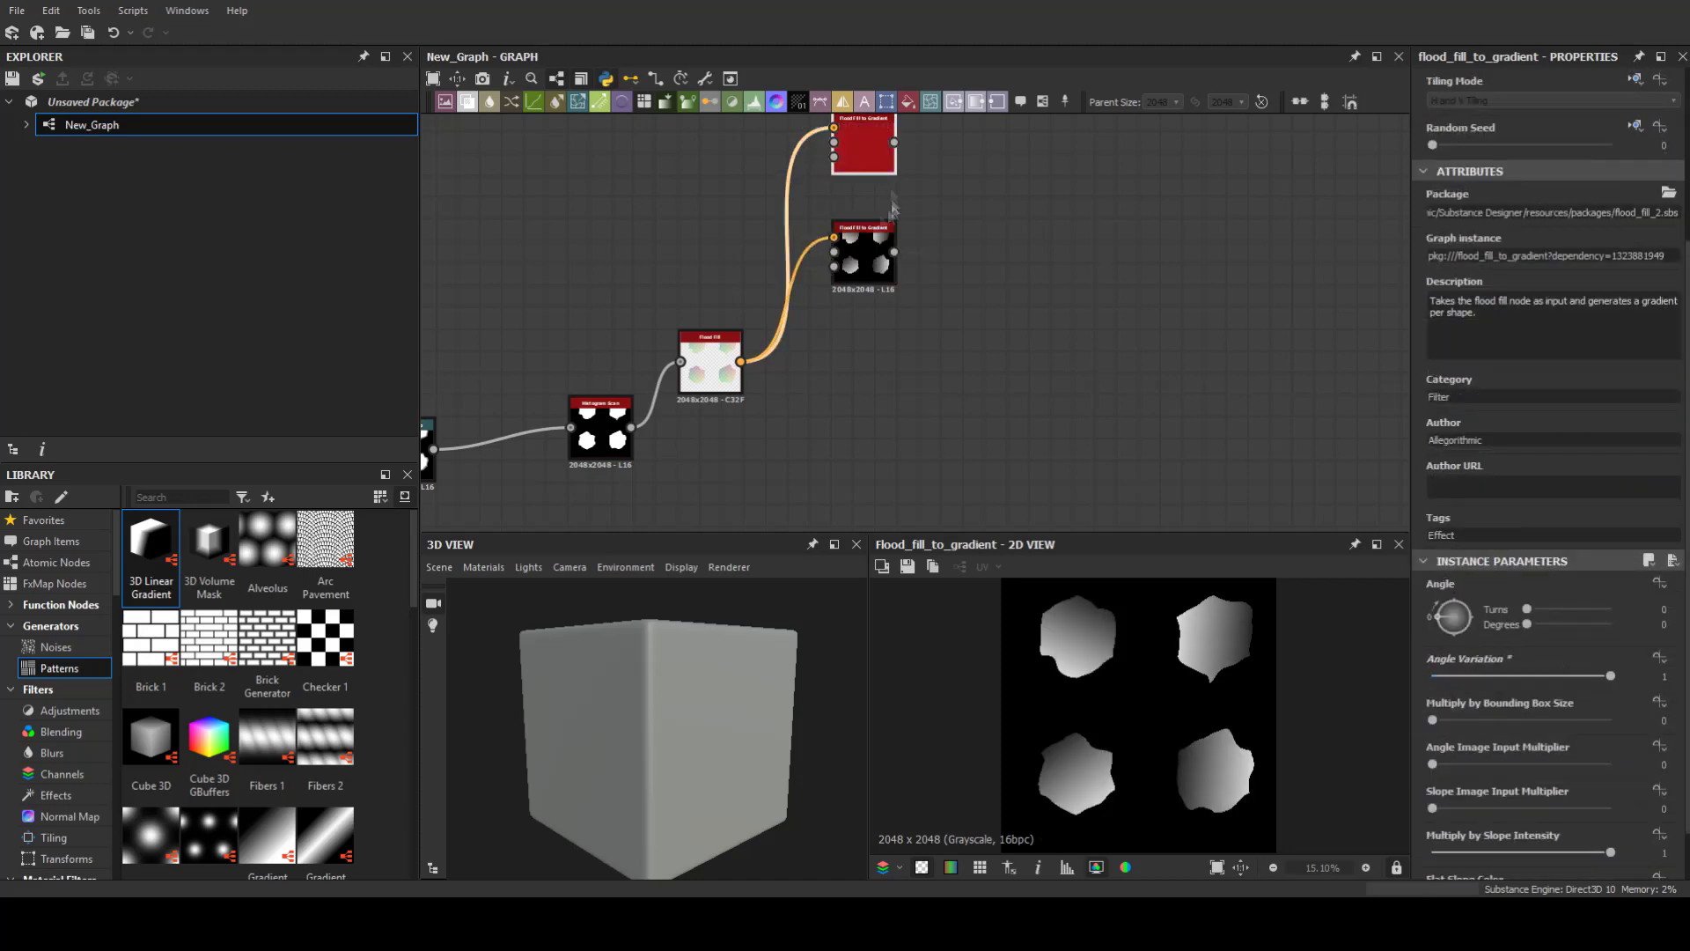
Step: Blend the two gradient nodes together in Min (Darken) mode
middle_click_drag(868, 280, 853, 399)
key("ctrl+alt+b")
left_click_drag(878, 261, 928, 363)
left_click(1491, 489)
left_click(1491, 510)
scroll(1492, 493, "down", 4)
left_click(1546, 447)
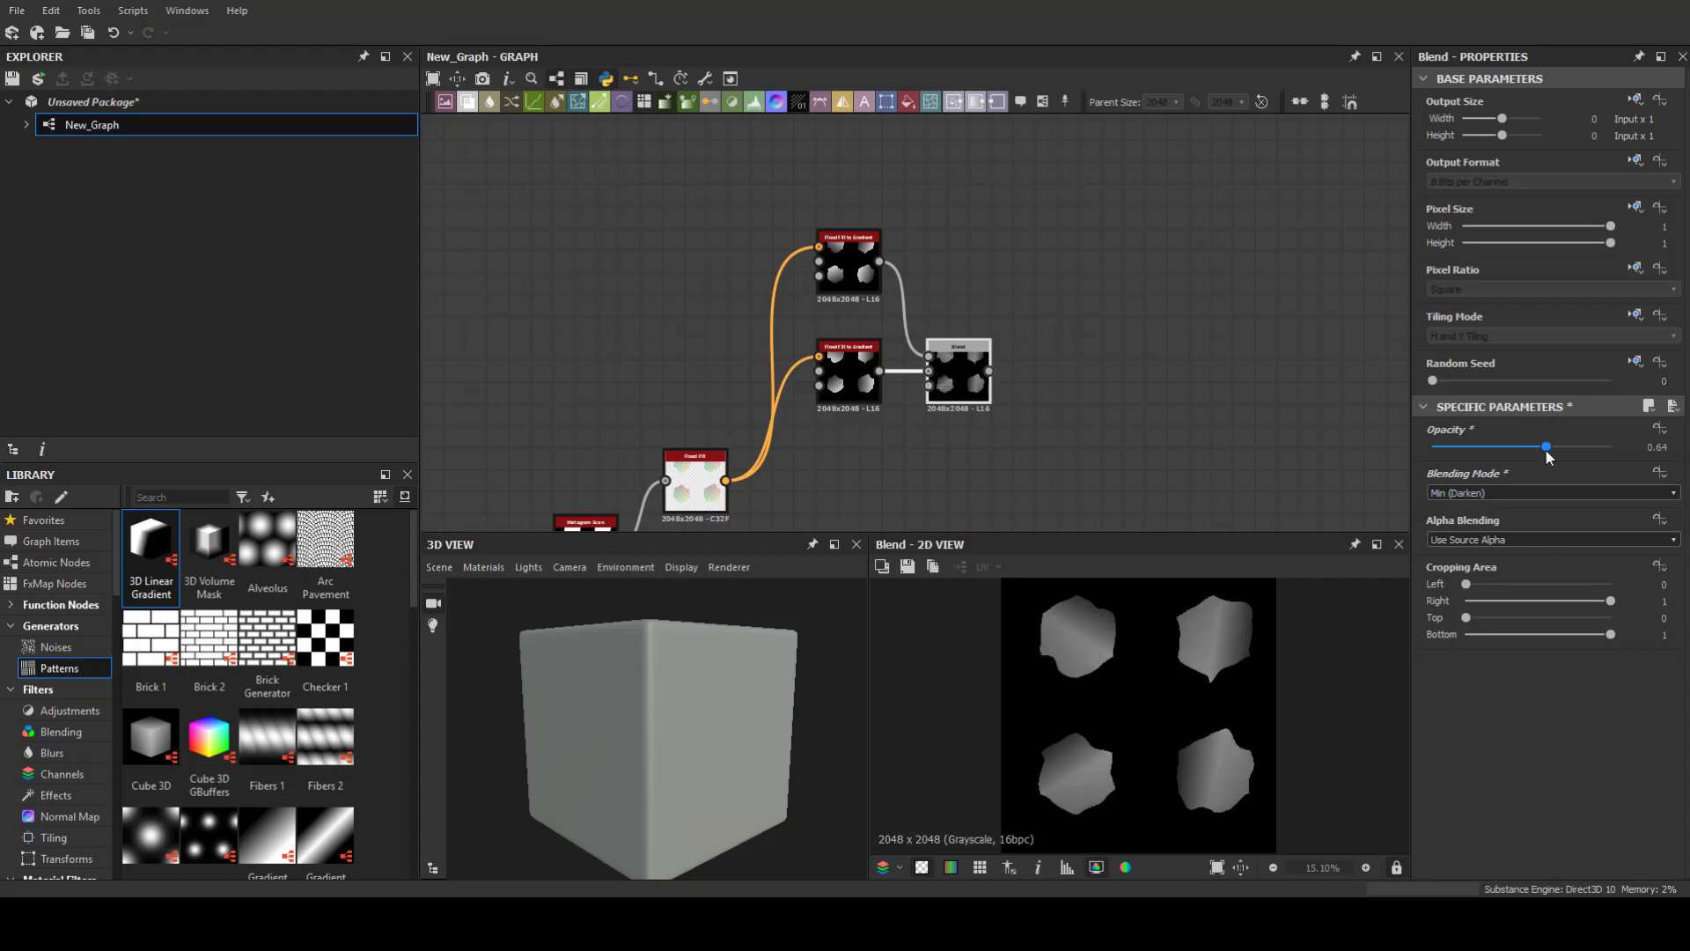
Step: Raise Polygon 2 sides to 18 for round shapes and set warp intensity to 50
middle_click_drag(880, 440, 1327, 136)
scroll(287, 687, "down", 5)
left_click(836, 264)
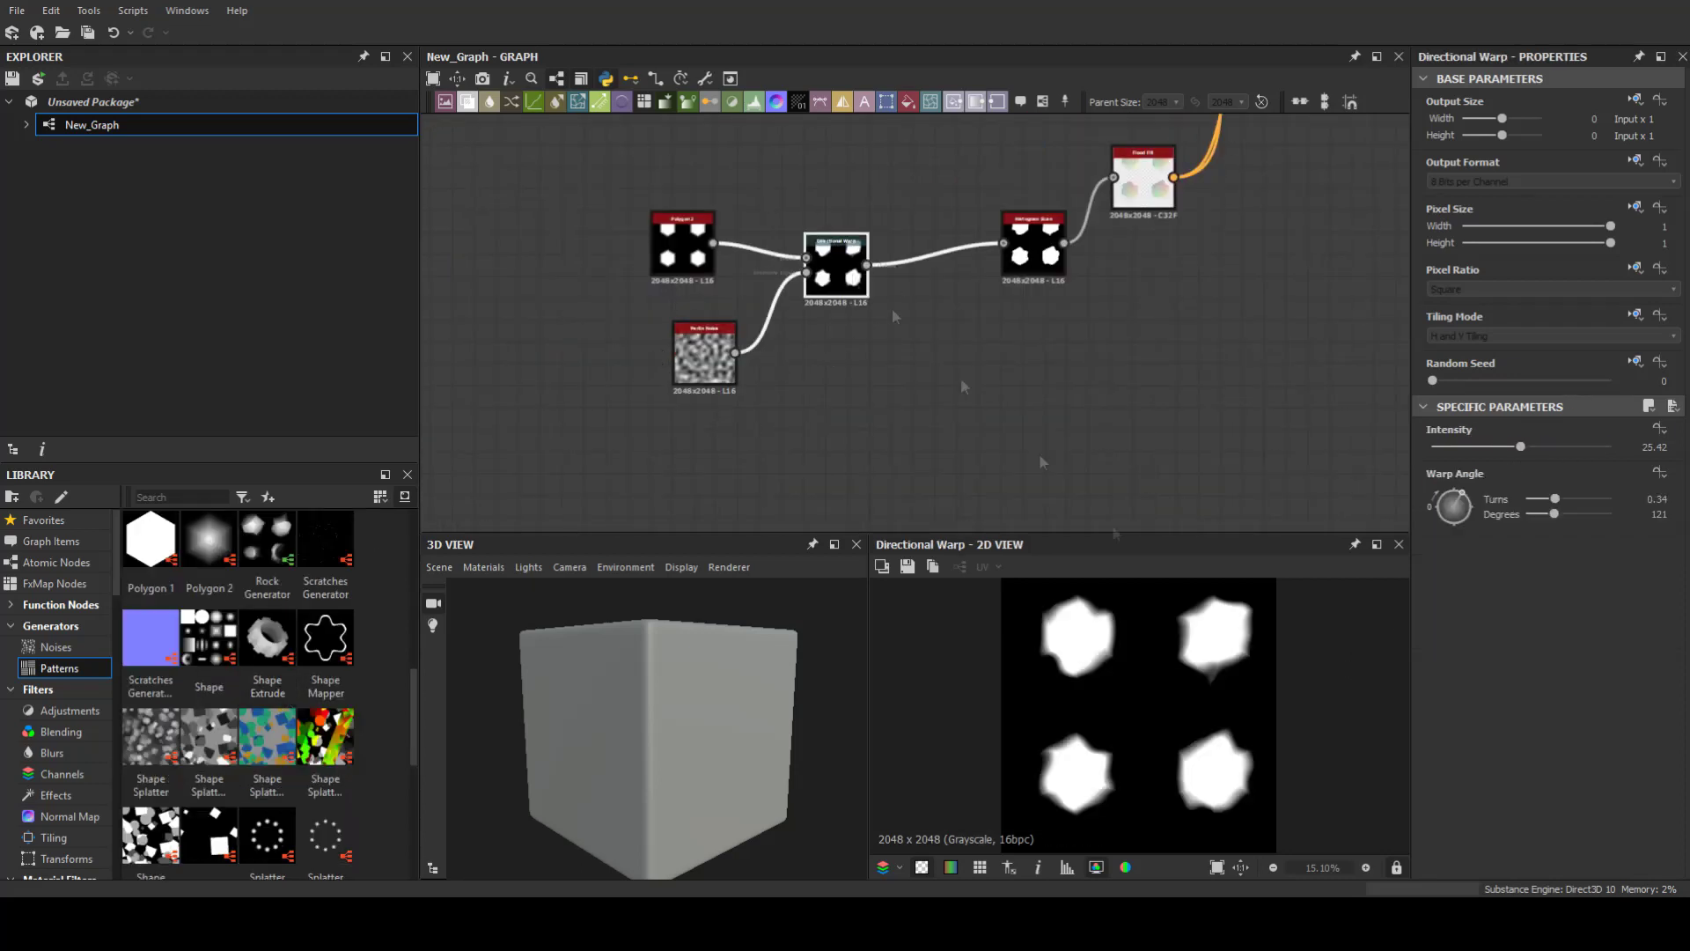
left_click(1142, 176)
scroll(880, 308, "down", 2)
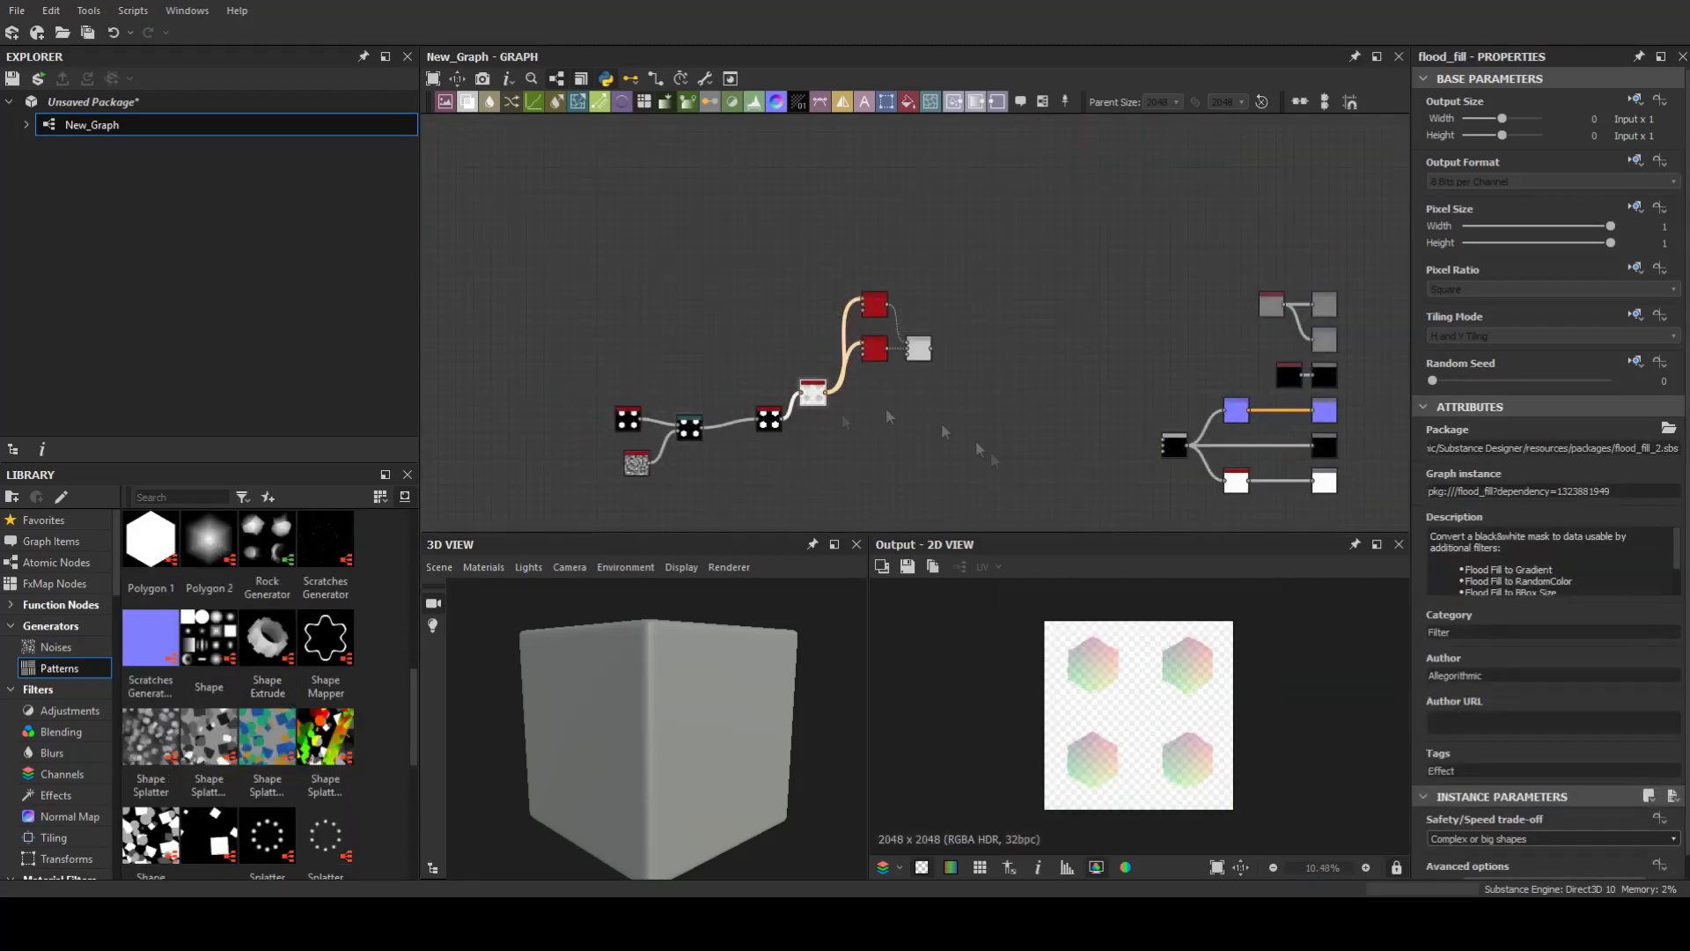
left_click(1001, 284)
scroll(563, 480, "up", 2)
left_click(471, 370)
left_click_drag(1464, 726, 1524, 720)
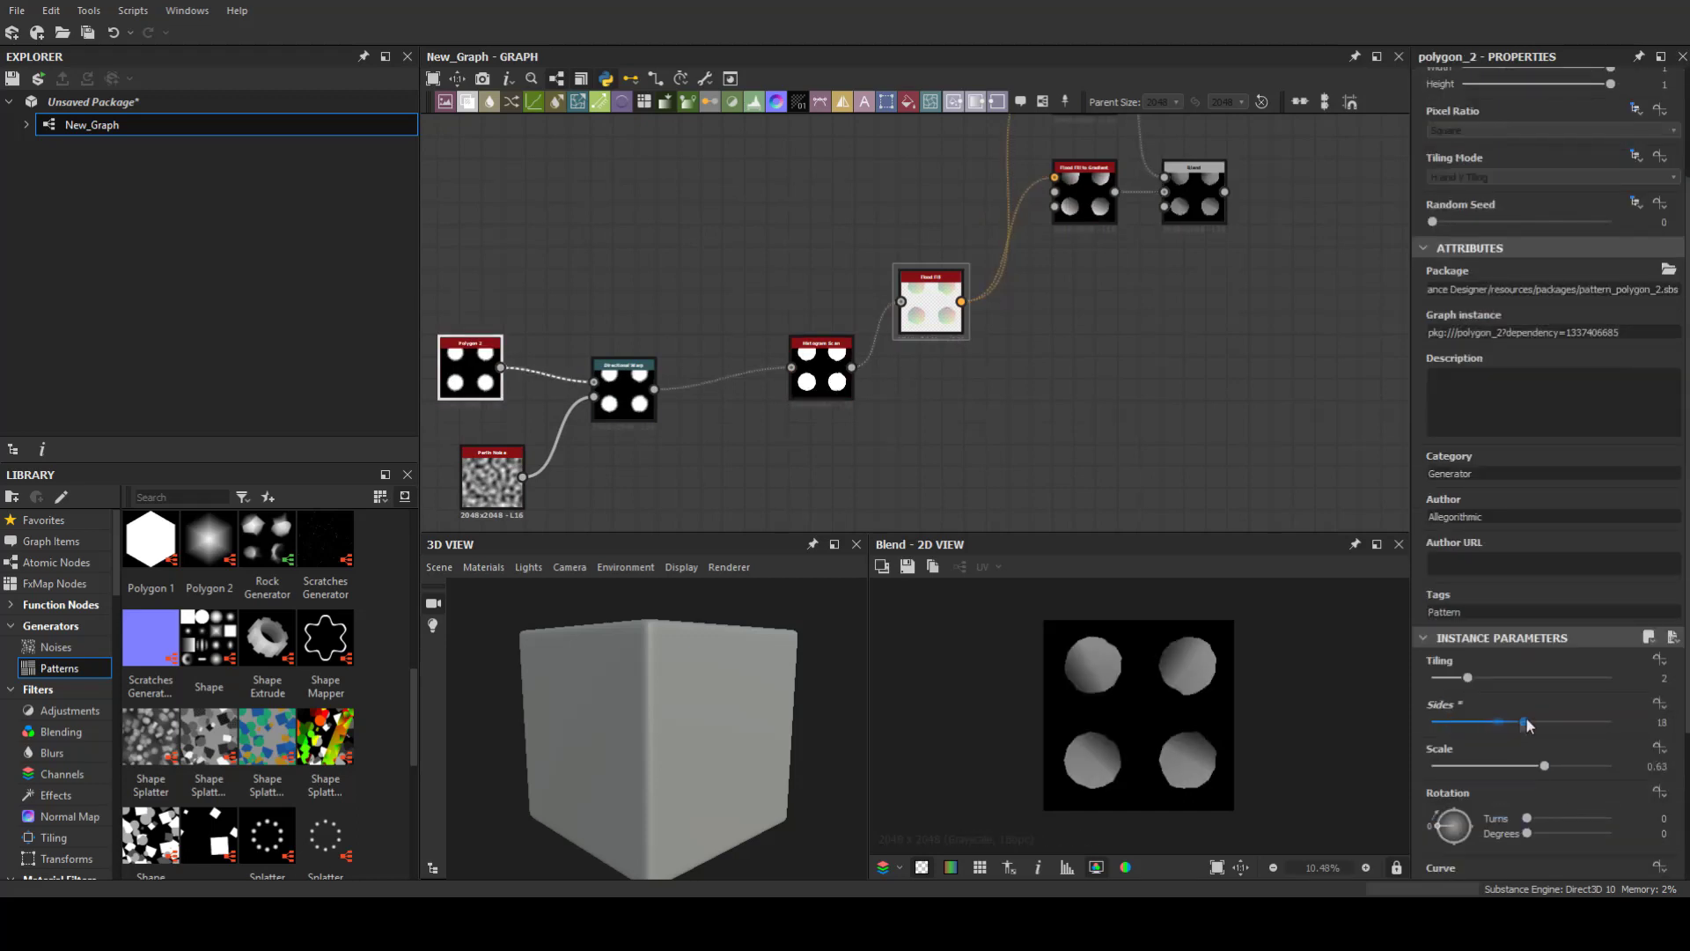
left_click_drag(1450, 447, 1467, 447)
left_click(499, 482)
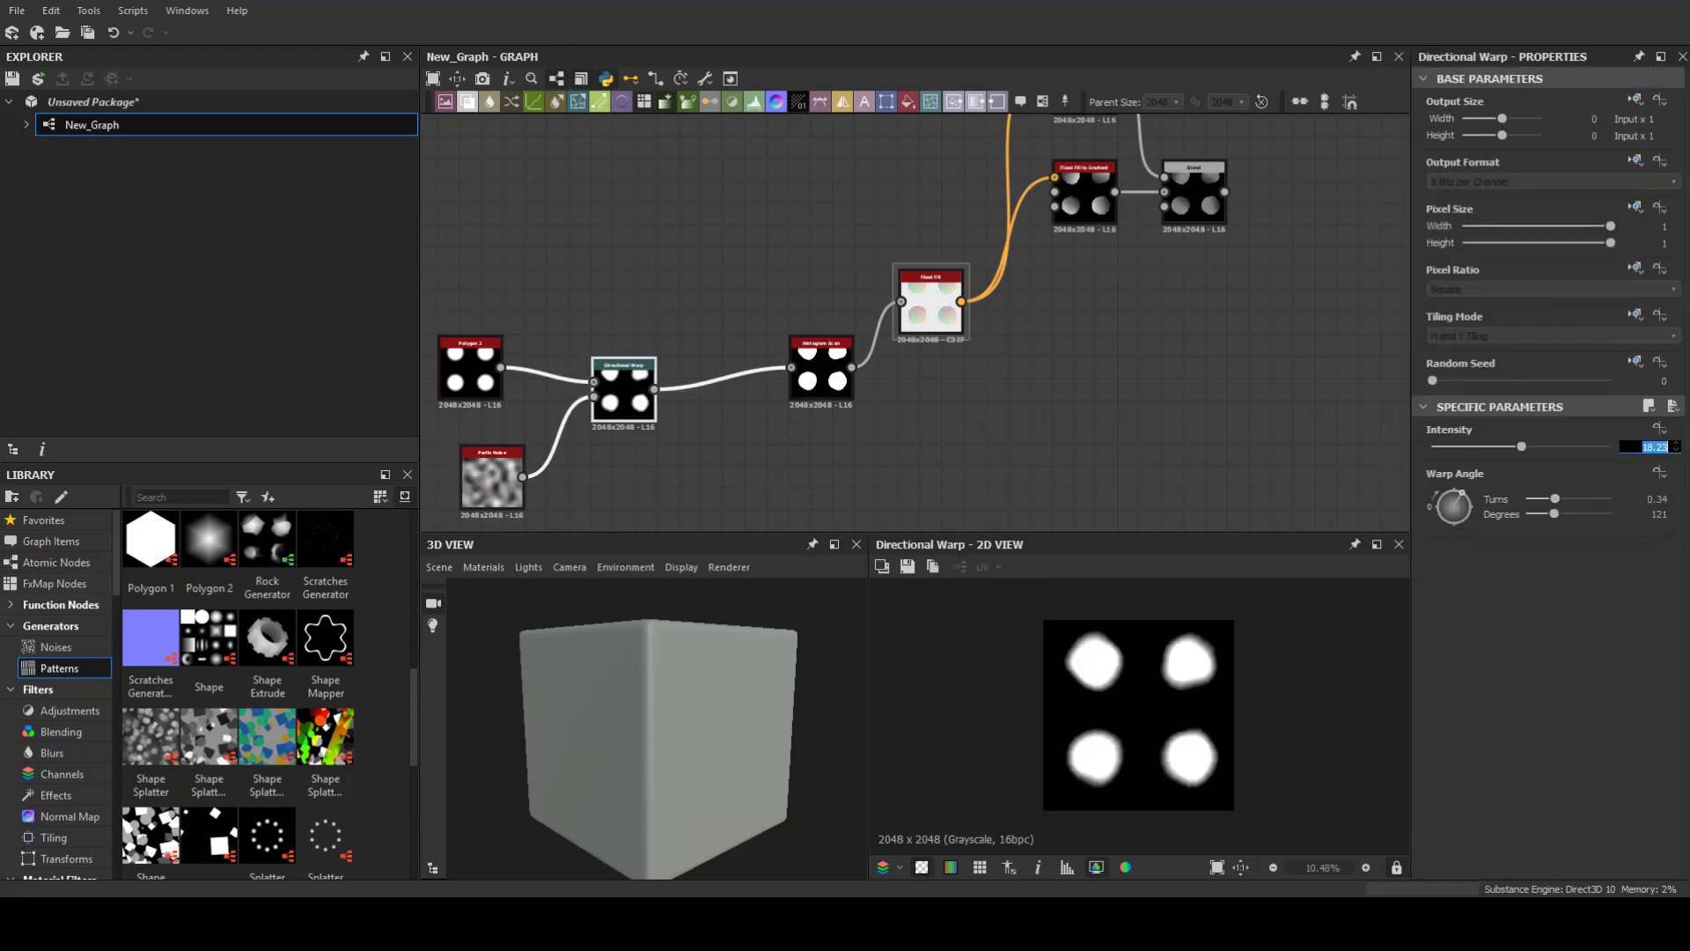
type("50")
key("Return")
Step: Add a Tile Sampler after the Blend node
left_click(1194, 191)
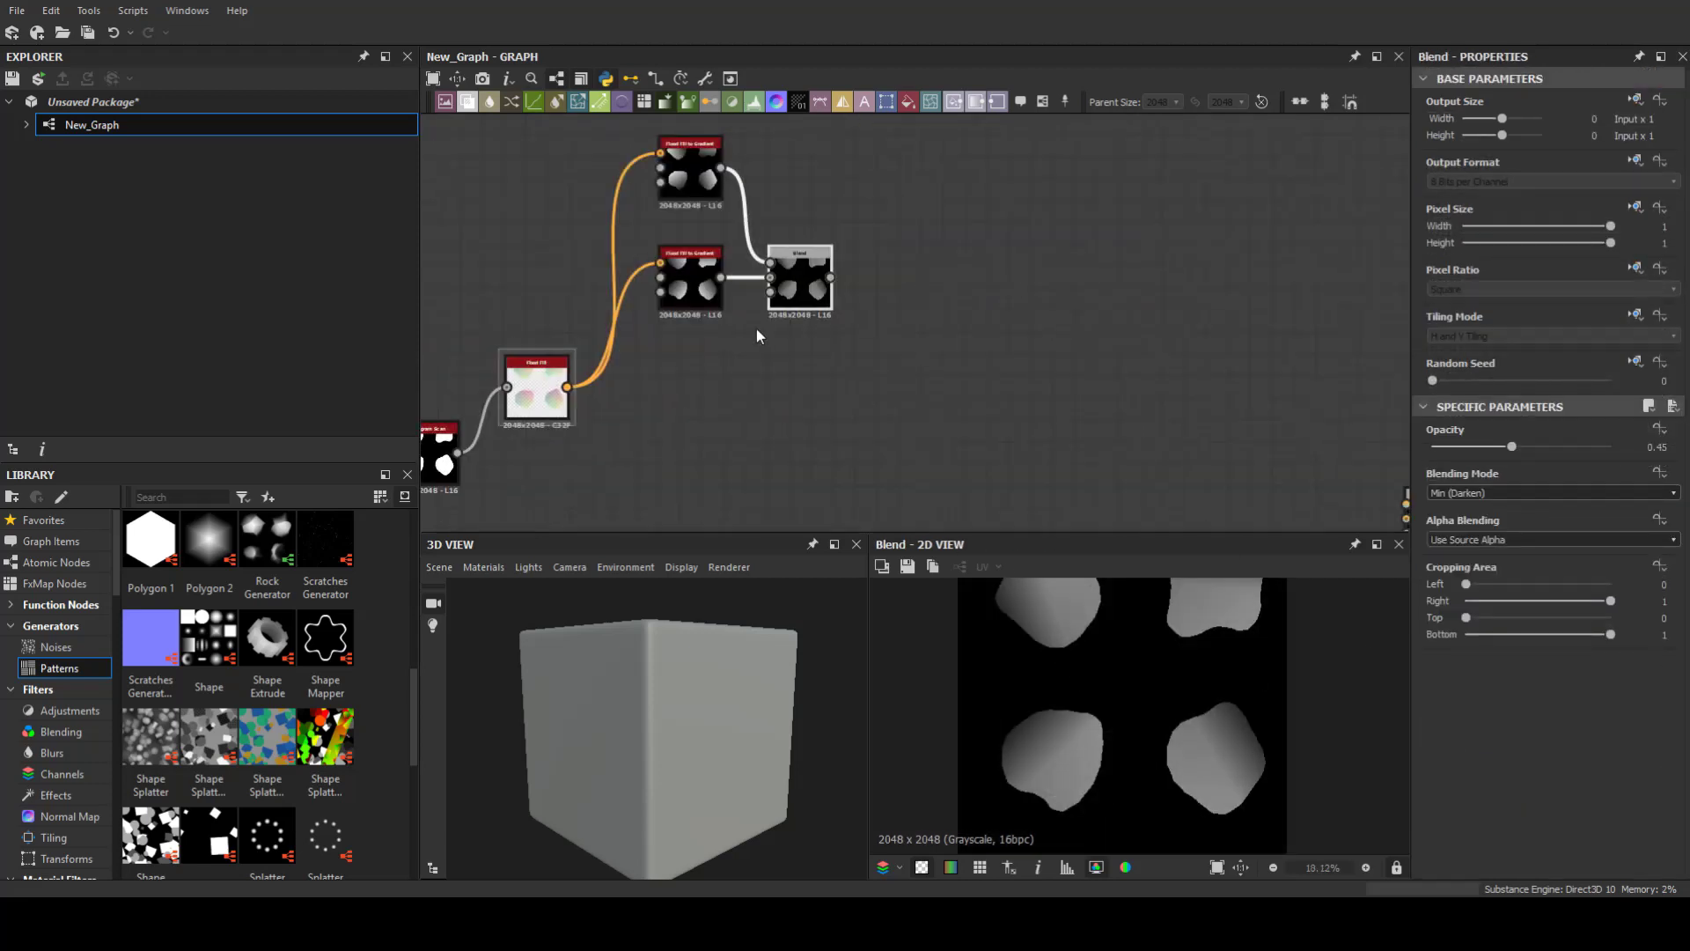
key("space")
type("til")
left_click(1147, 561)
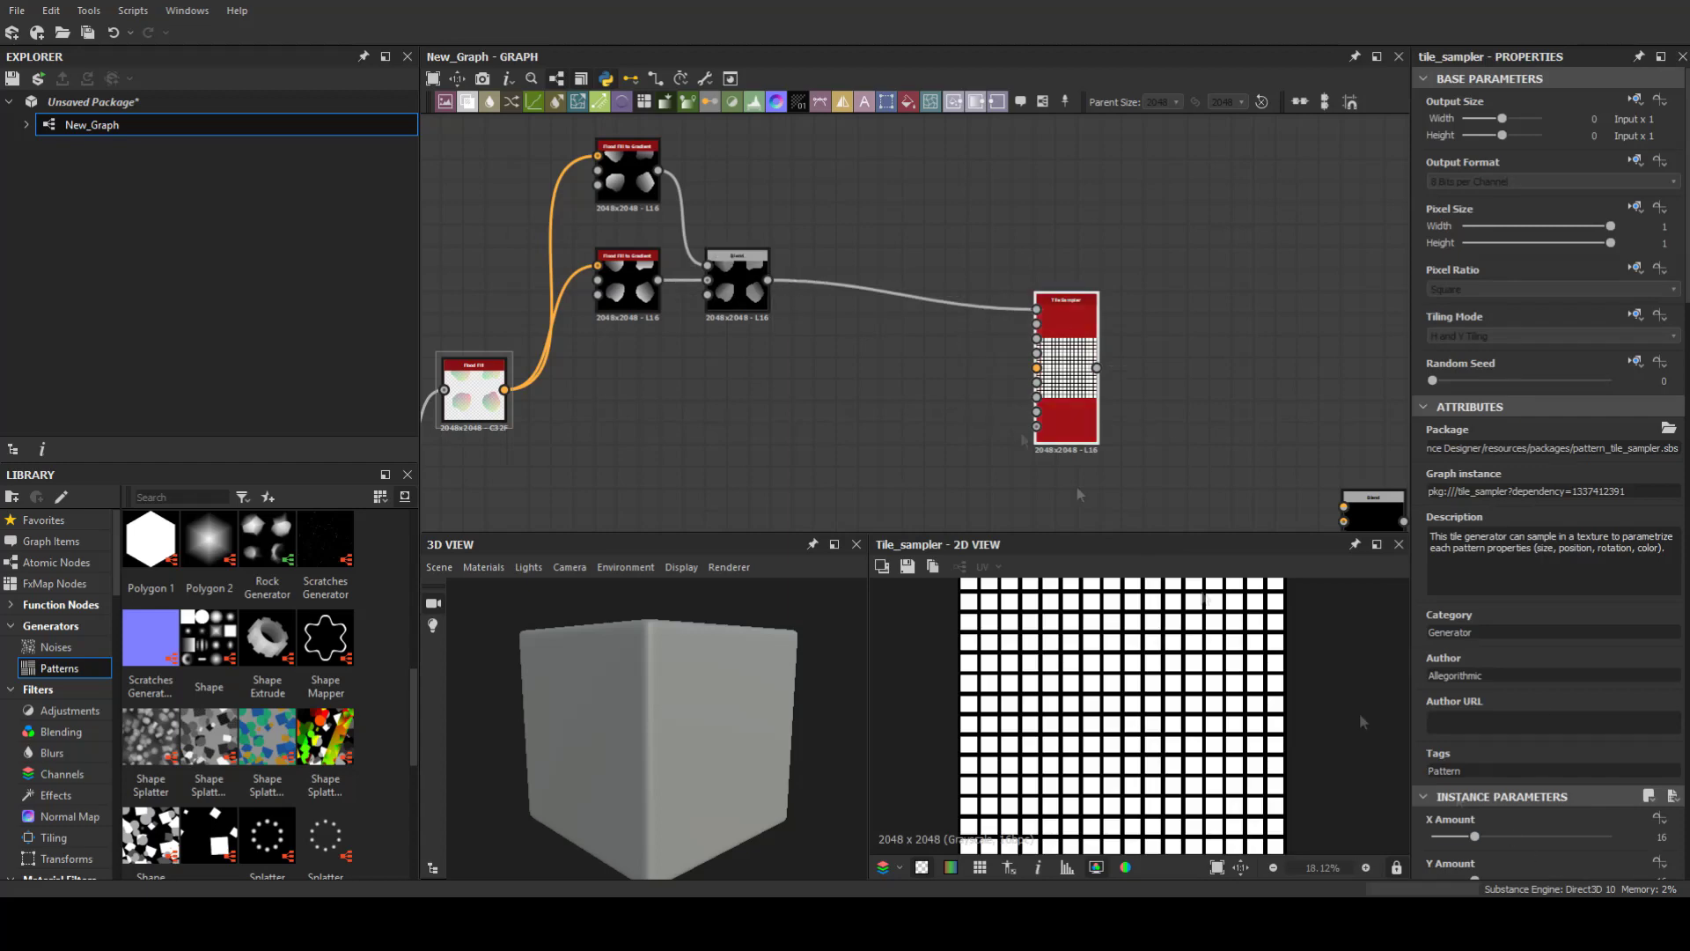
Step: Set the Tile Sampler pattern source to Pattern Input
left_click_drag(1091, 370, 1132, 247)
scroll(1549, 616, "down", 3)
left_click(1509, 839)
left_click(1487, 721)
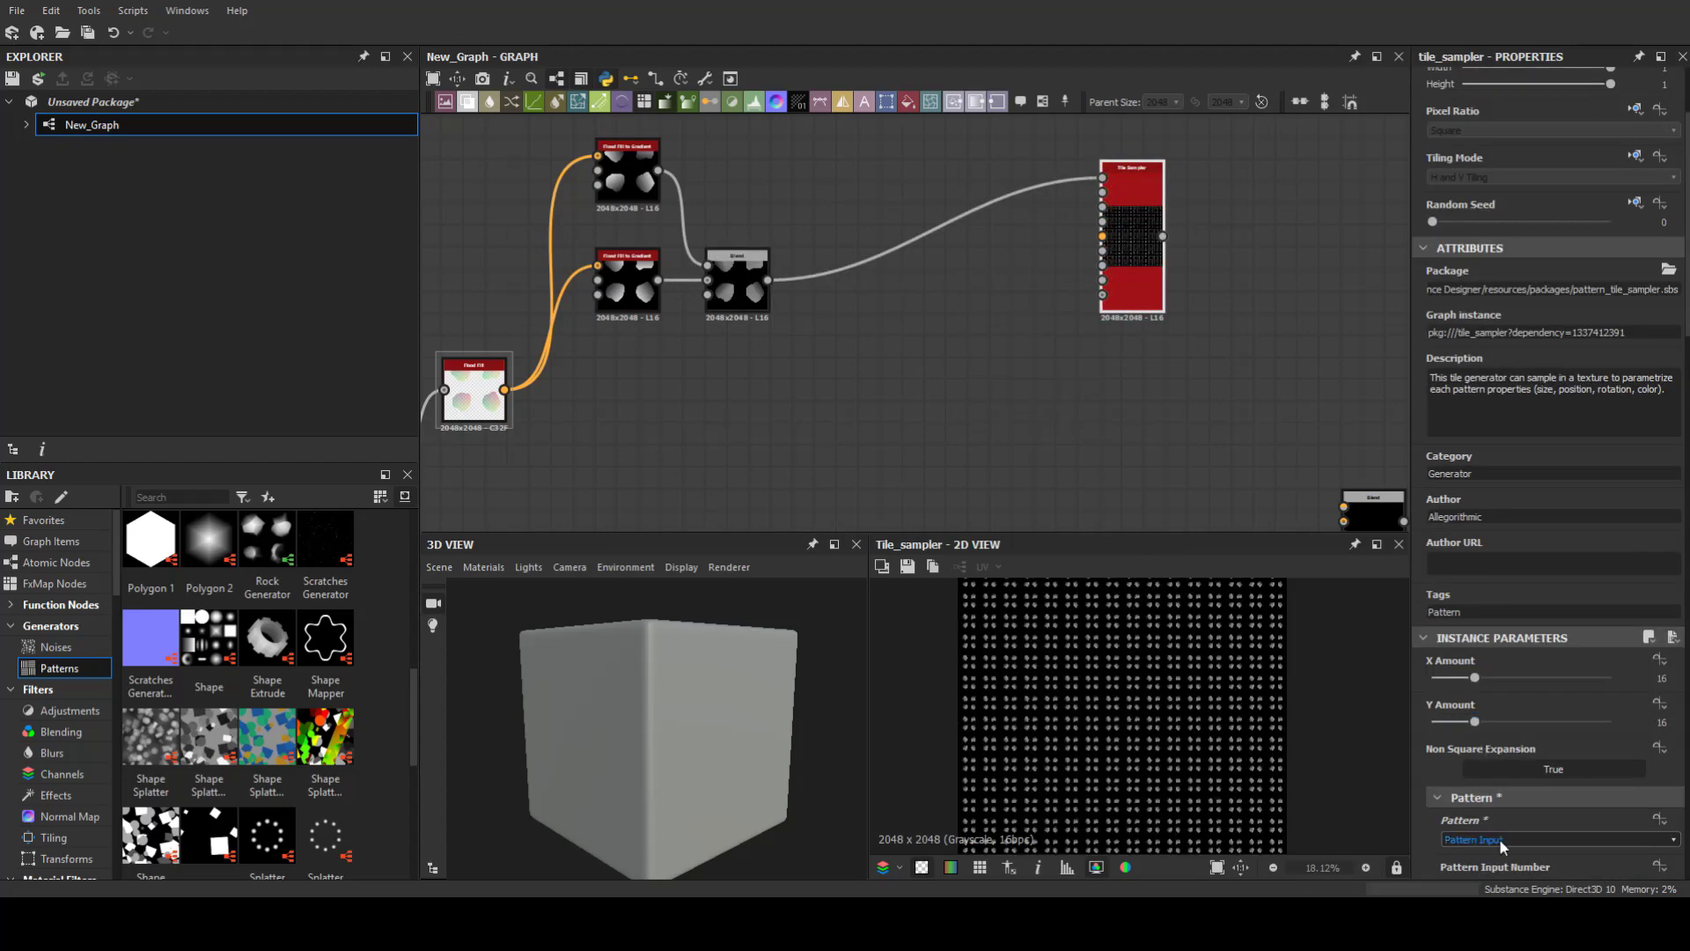
scroll(1498, 837, "down", 1)
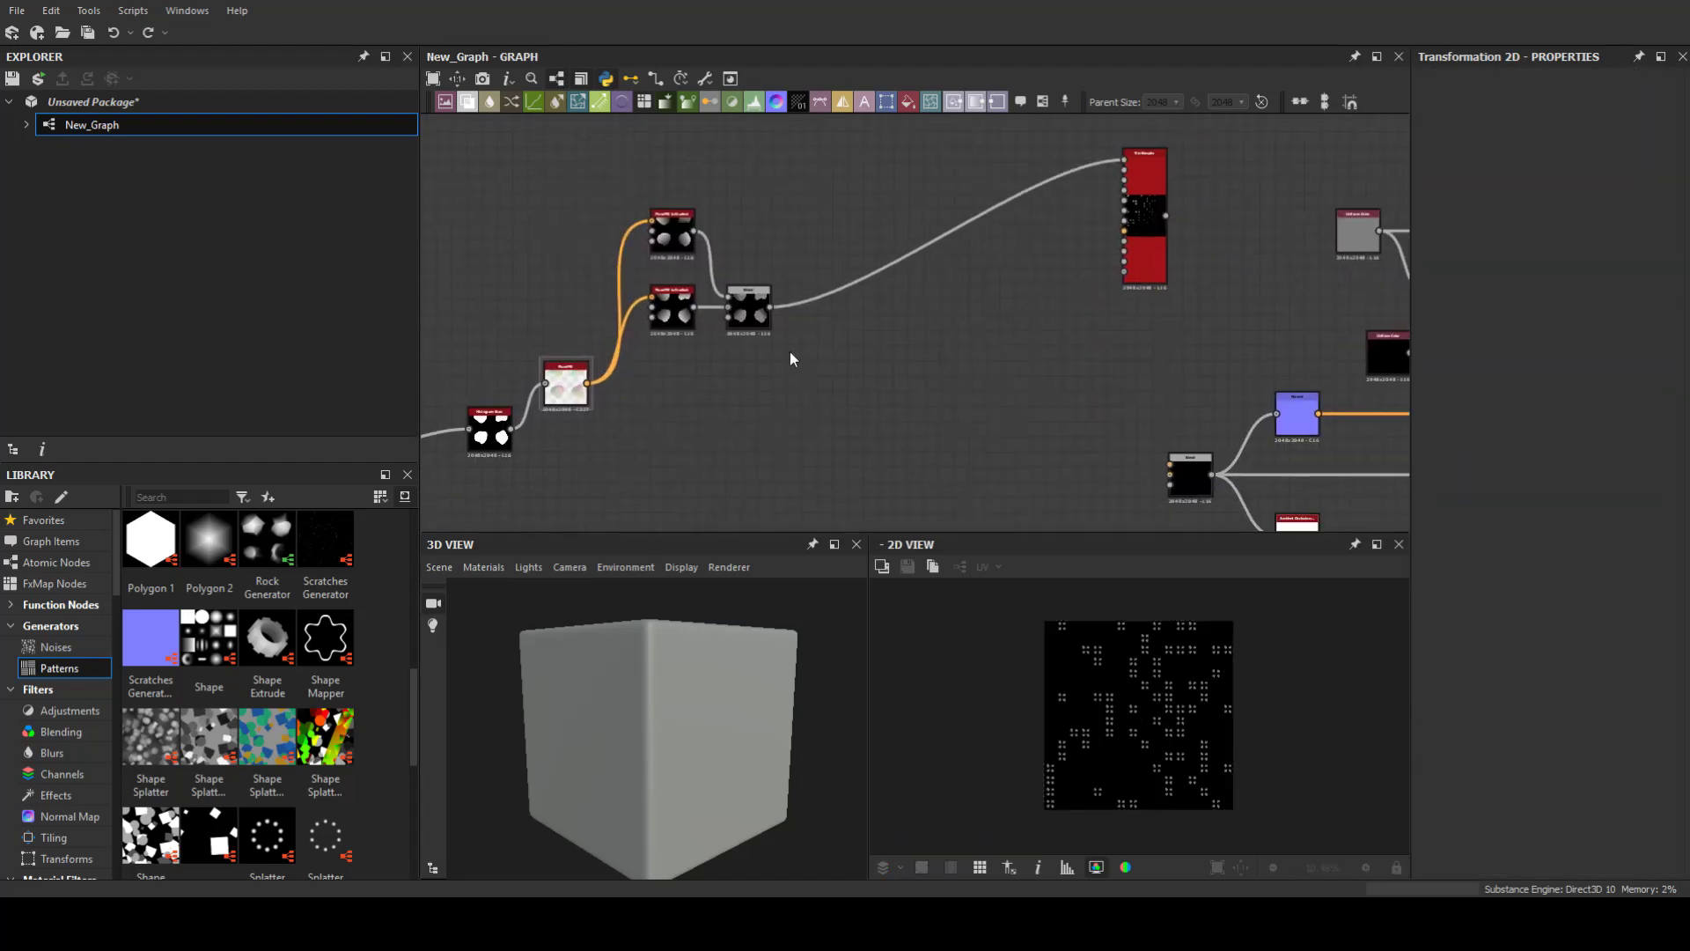
Step: Add a Slope Blur Grayscale with Perlin Noise slope, 32 samples and intensity below 1
key("space")
type("slope")
key("Return")
key("space")
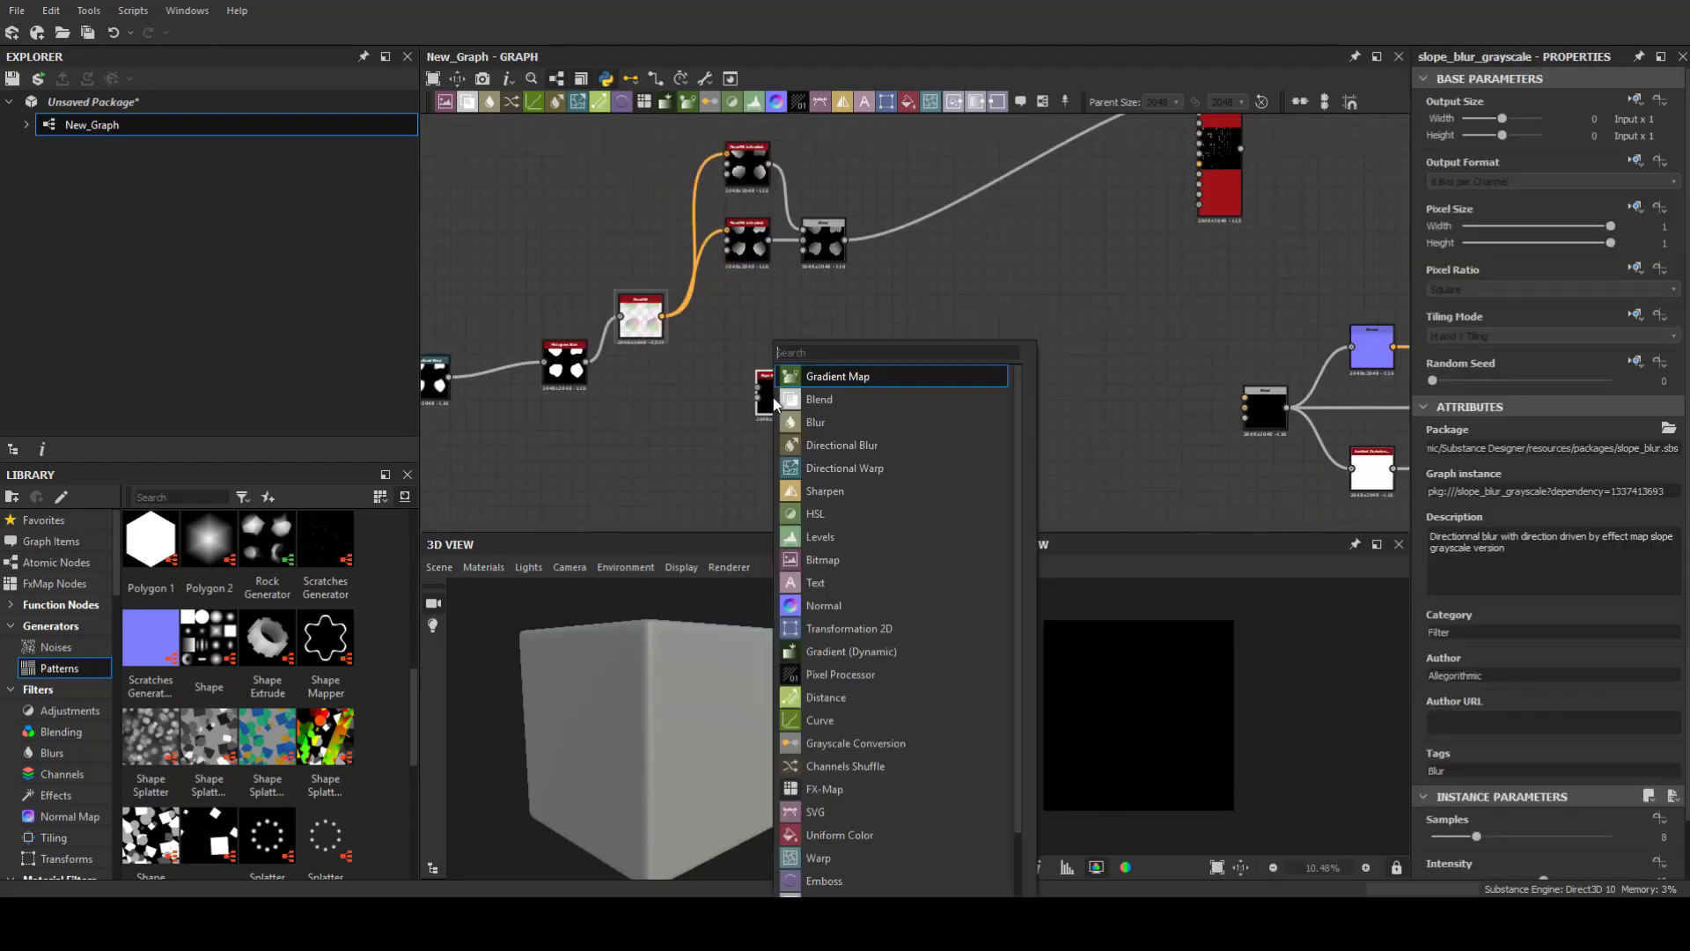
type("perlin")
key("Return")
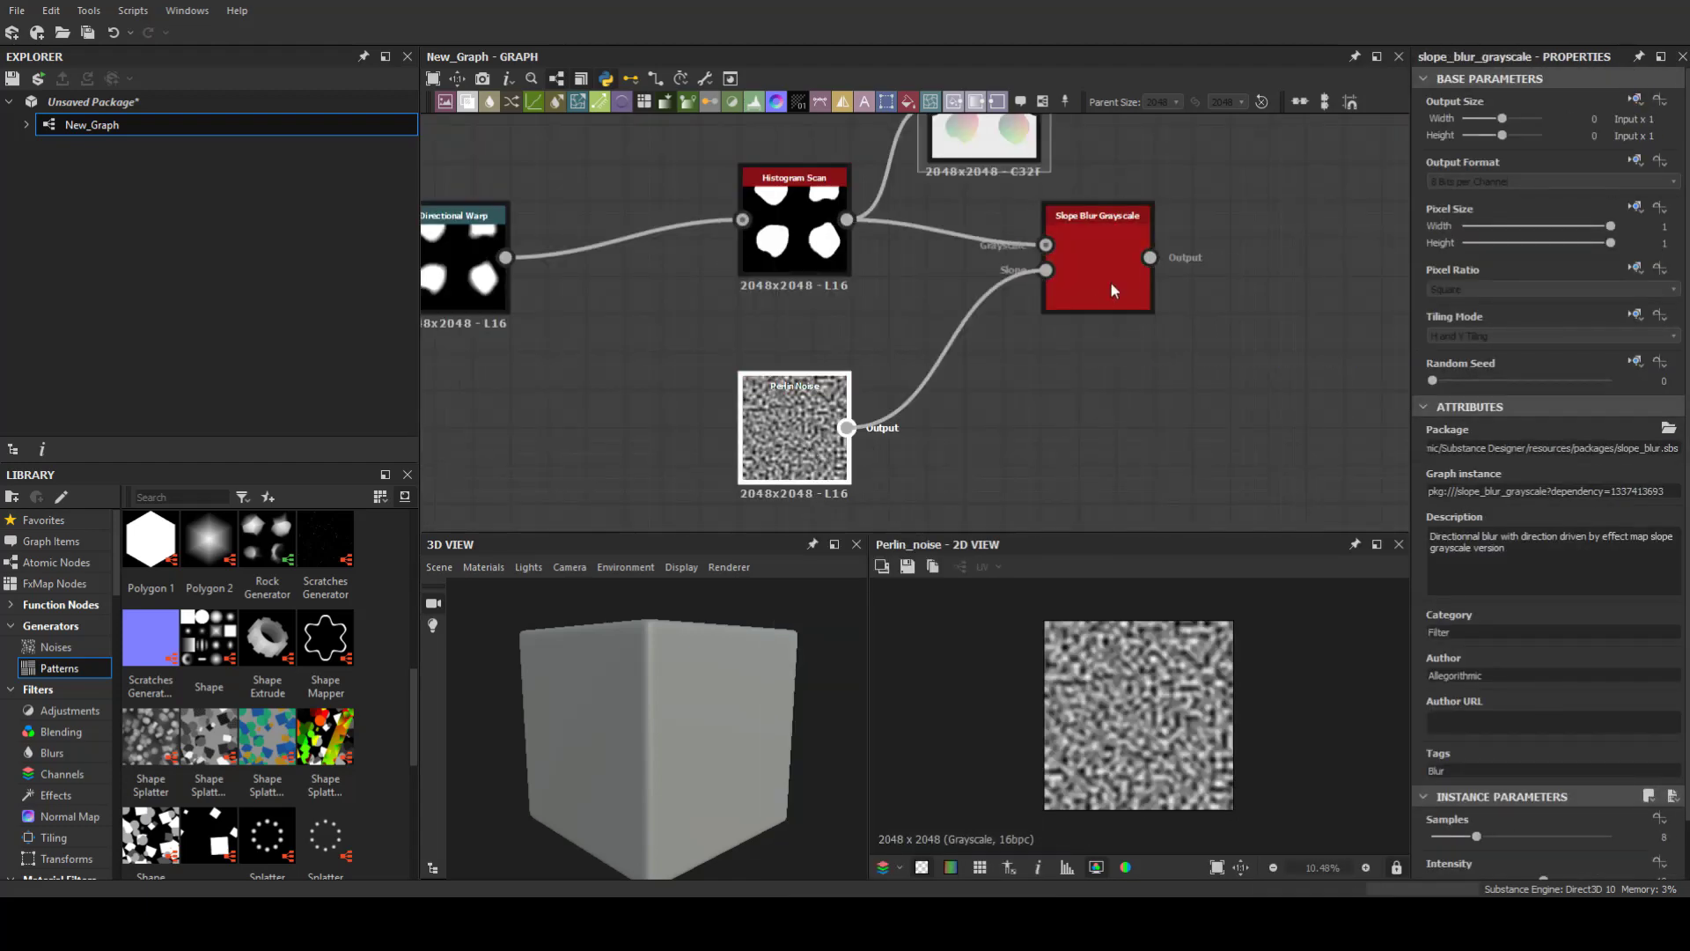
double_click(1111, 290)
scroll(1549, 616, "down", 1)
left_click_drag(1476, 773, 1609, 773)
scroll(1136, 712, "up", 4)
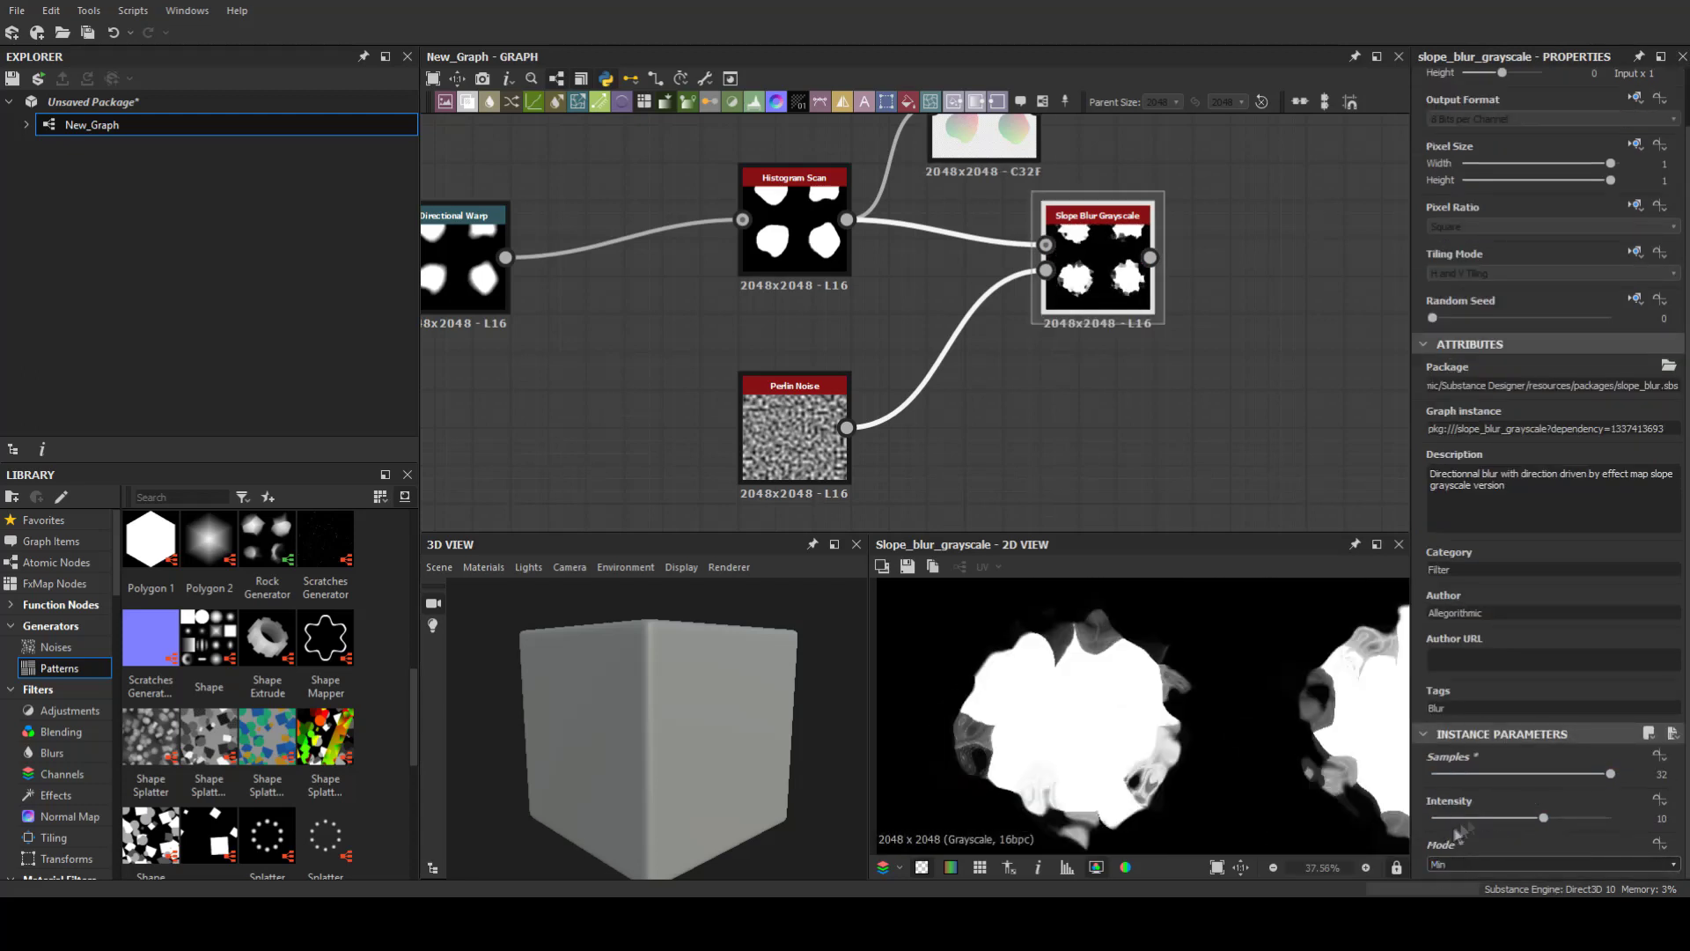
left_click_drag(1464, 818, 1441, 819)
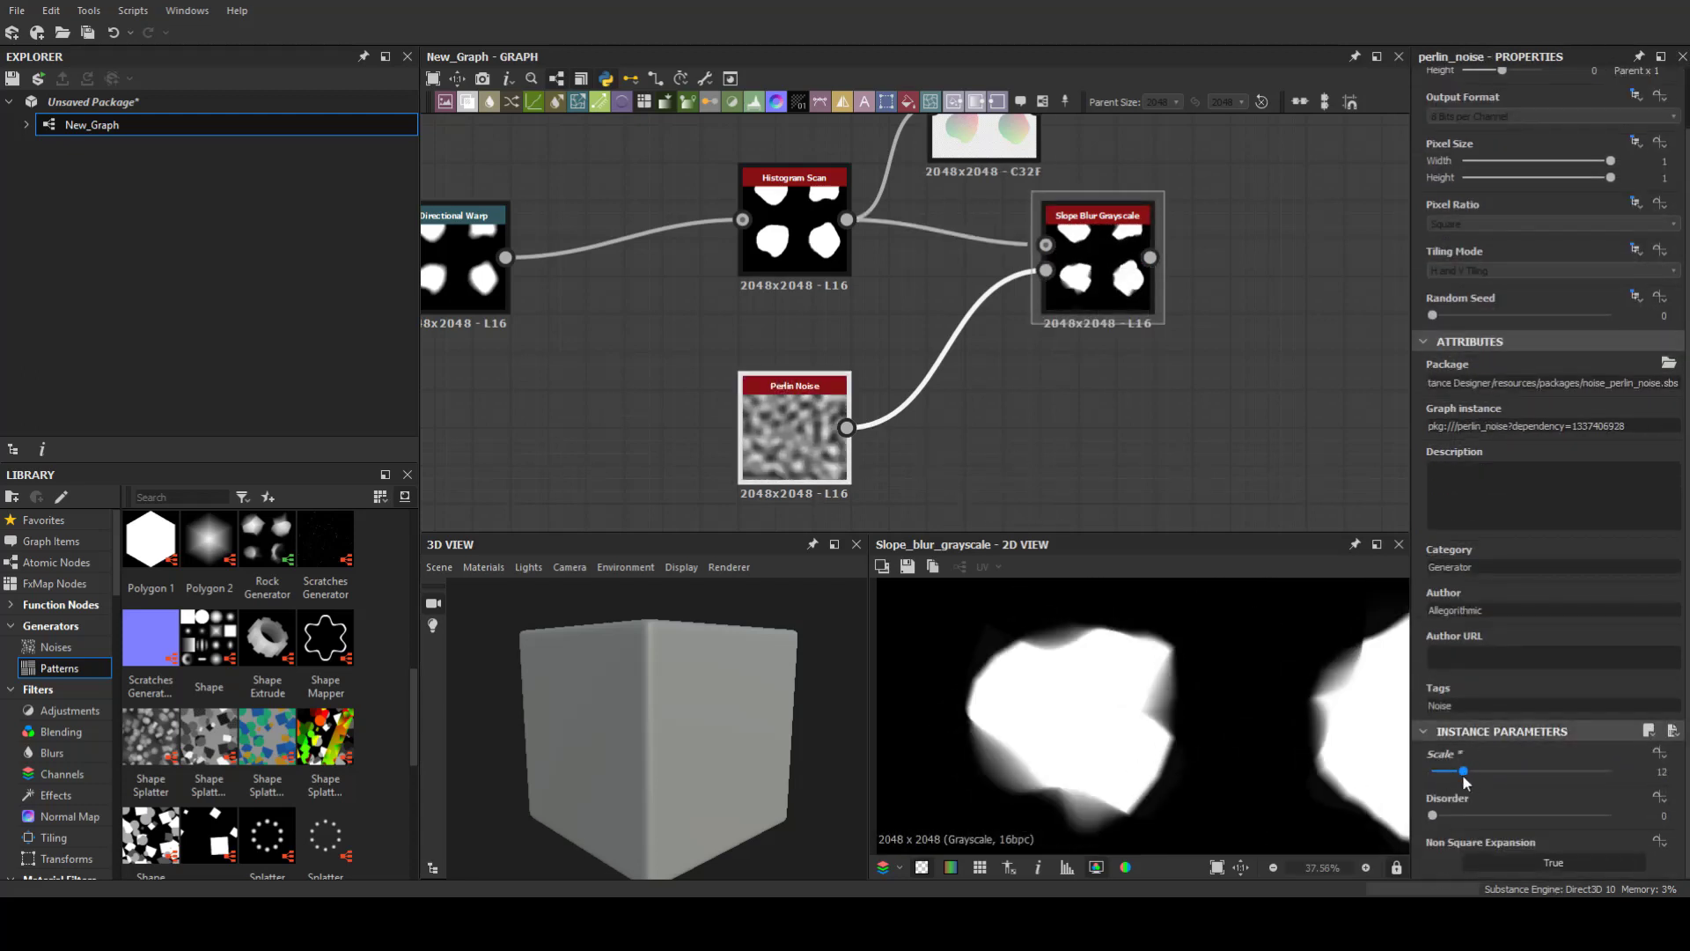
Step: Add a second Slope Blur Grayscale driven by Clouds 2, mode Min, intensity about 1.4
key("space")
type("slope blur")
key("Return")
key("space")
type("clo")
left_click(1066, 468)
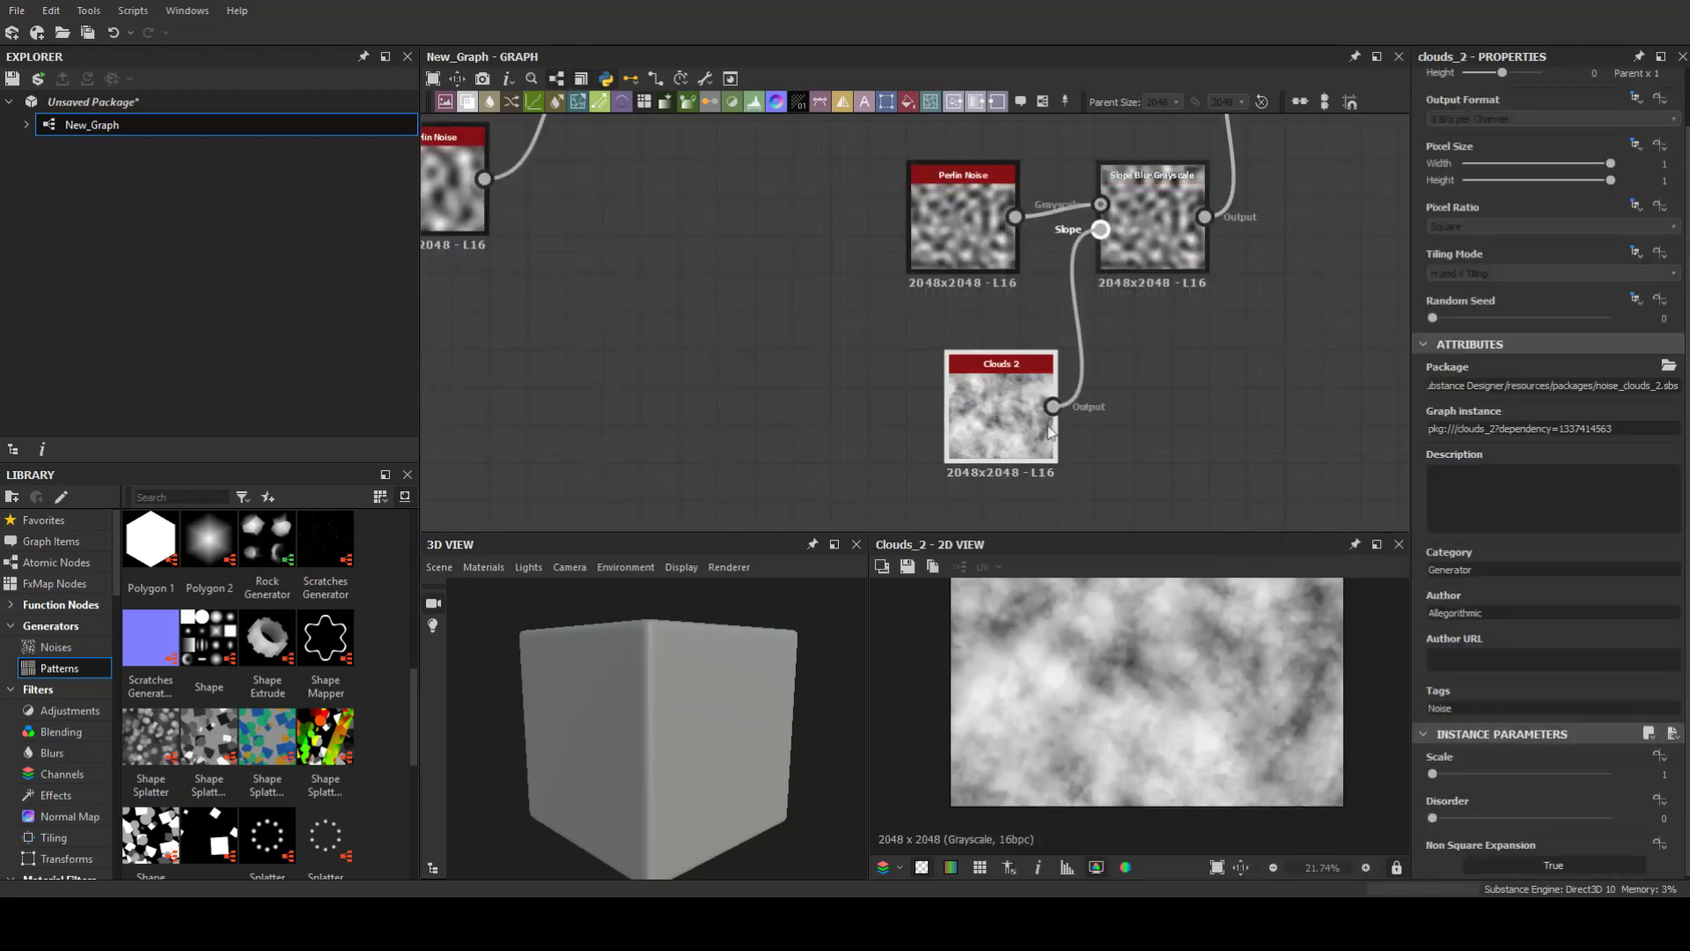
left_click_drag(1000, 387, 924, 347)
left_click_drag(977, 368, 1100, 230)
left_click(1553, 863)
left_click(1553, 880)
left_click_drag(1543, 817, 1448, 818)
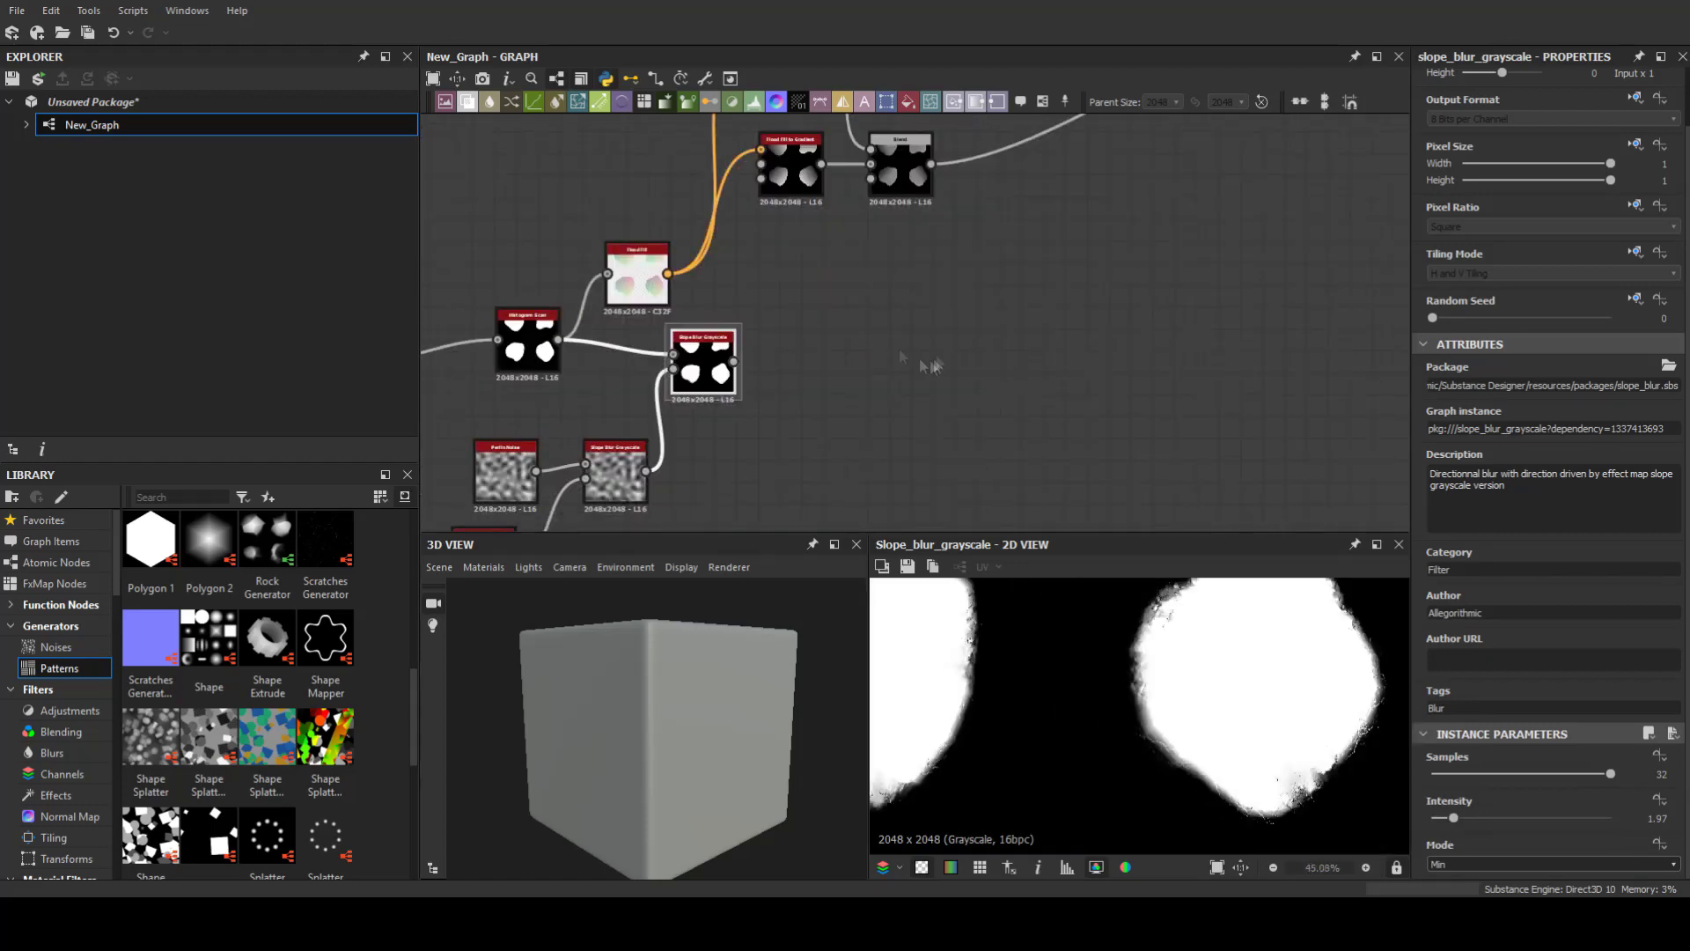
Step: Blend the slope-blurred result back in at about 0.48 opacity
key("space")
type("blend")
key("Return")
left_click_drag(704, 361, 713, 404)
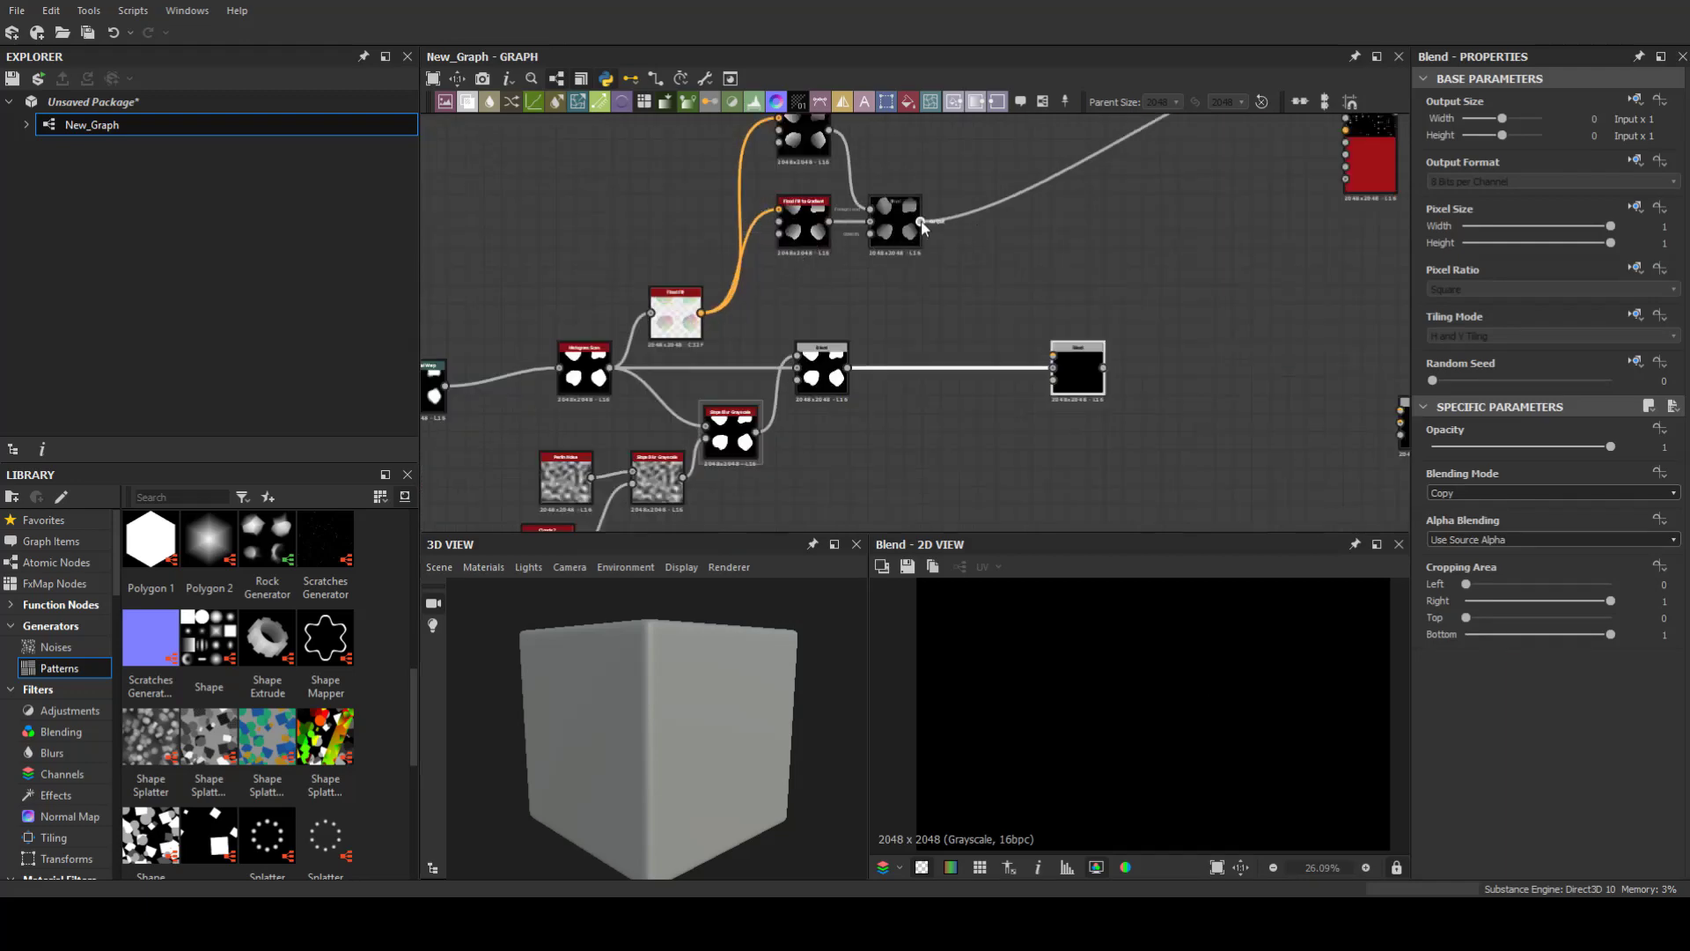
mouse_move(1611, 447)
left_mouse_down()
mouse_move(1485, 446)
mouse_move(1517, 447)
left_mouse_up()
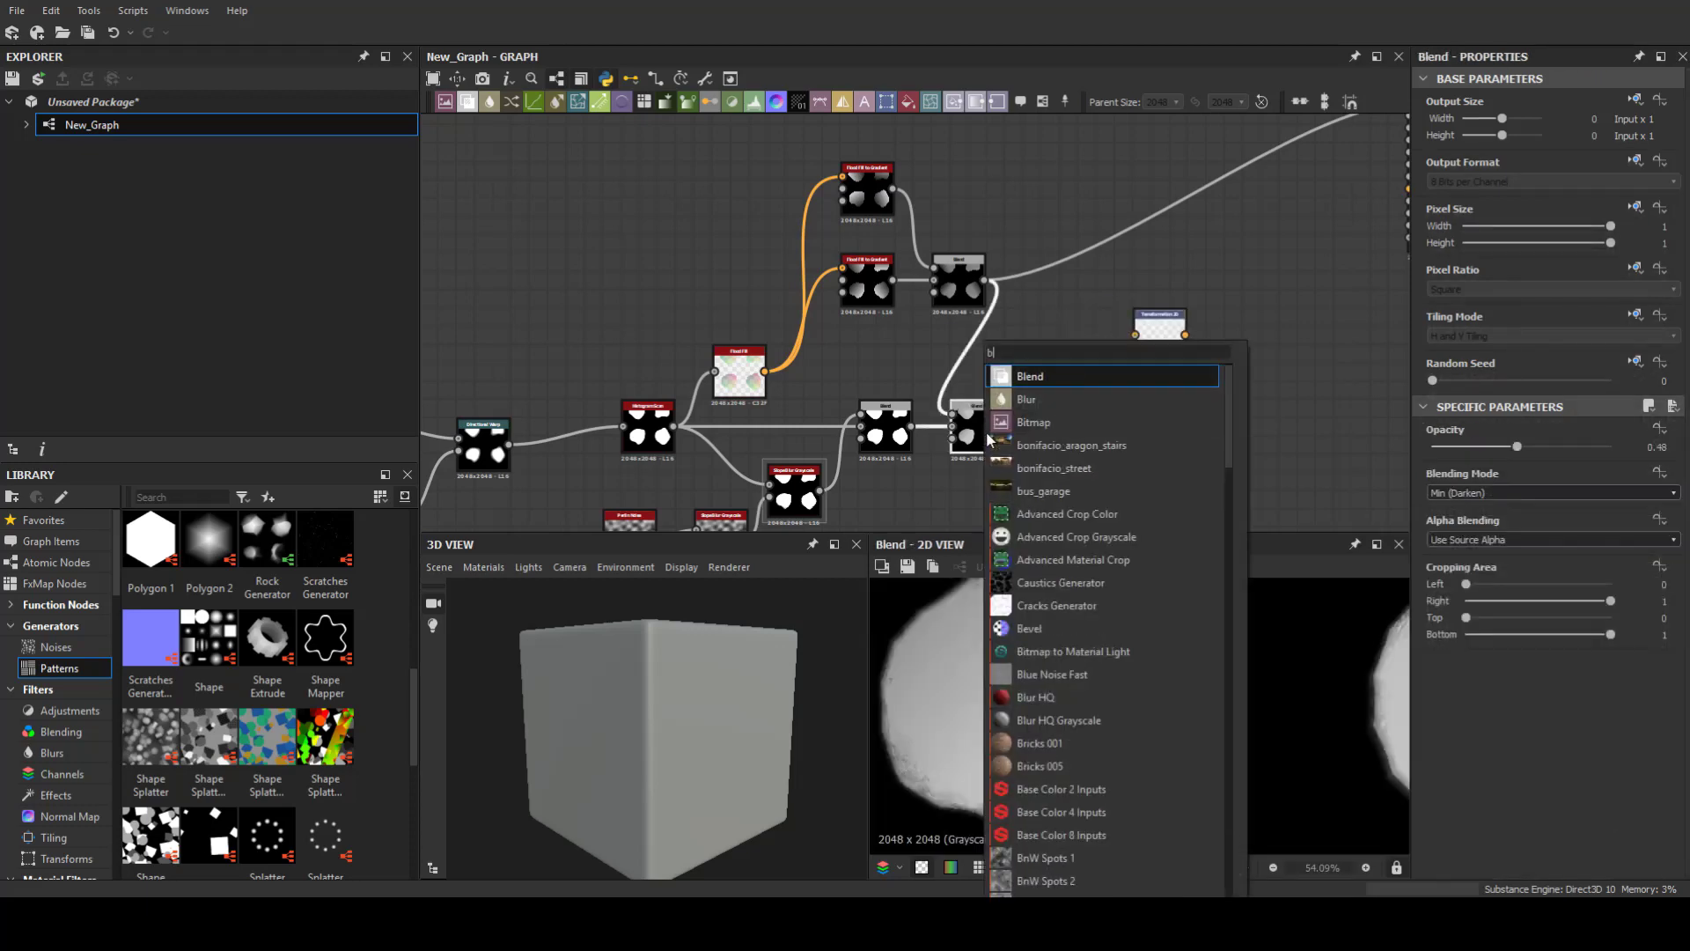
Step: Add a Transformation 2D offset onto a single stone and duplicate it with a different offset
key("Return")
left_click(1160, 338)
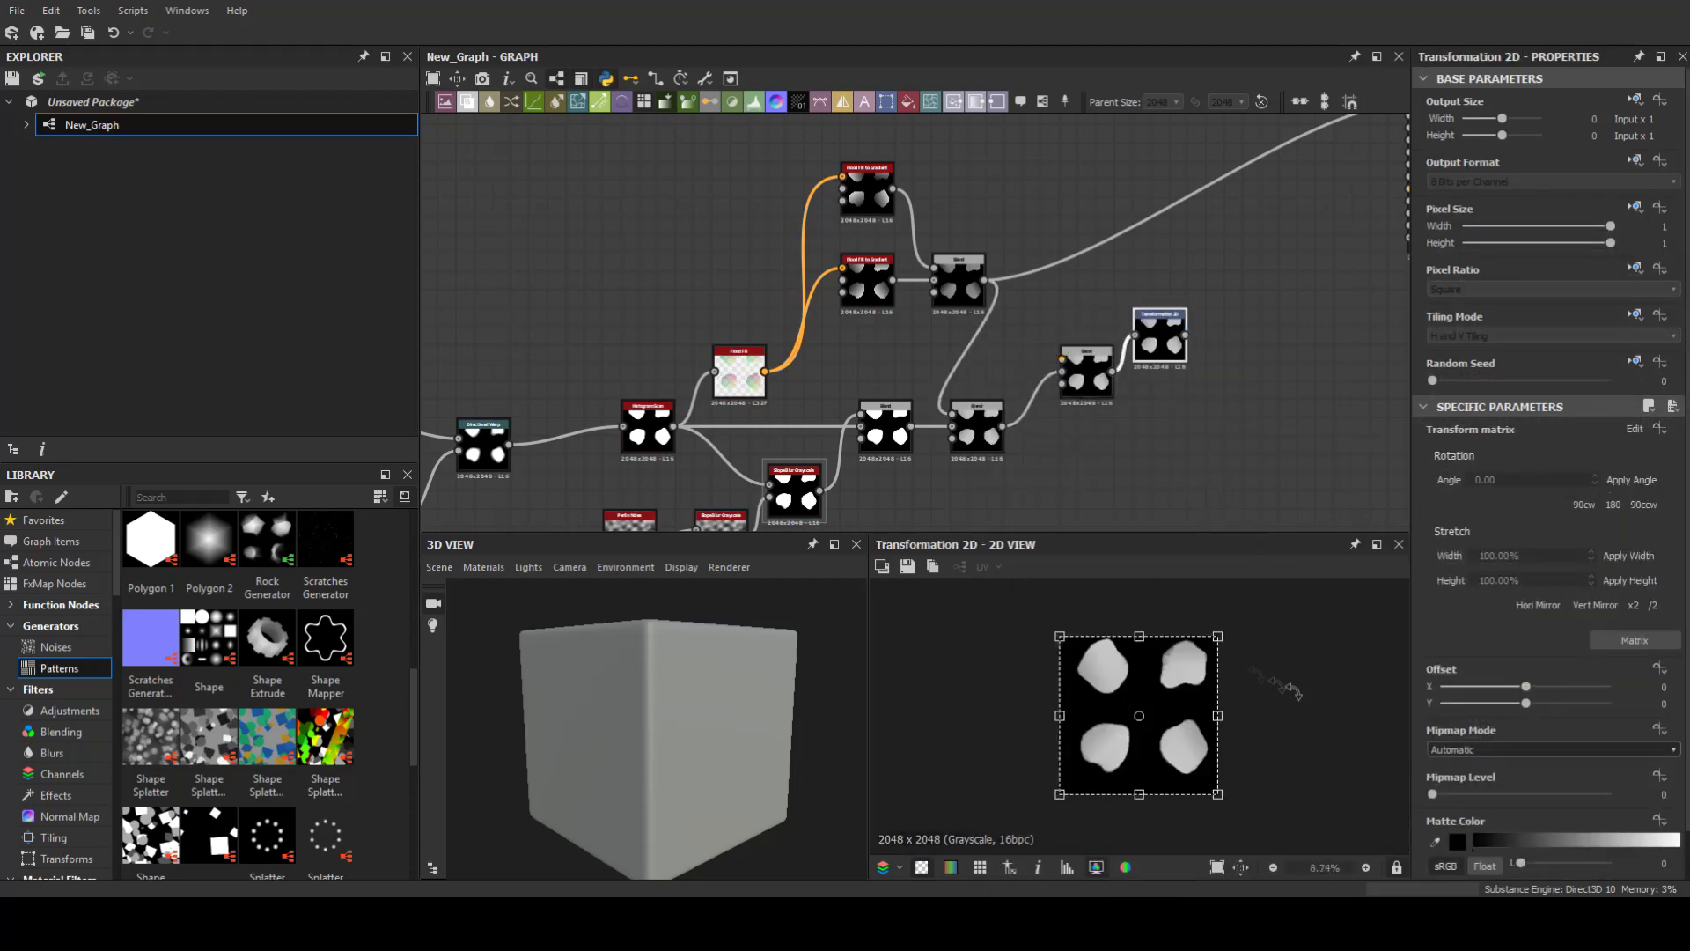
left_click_drag(1188, 707, 1069, 660)
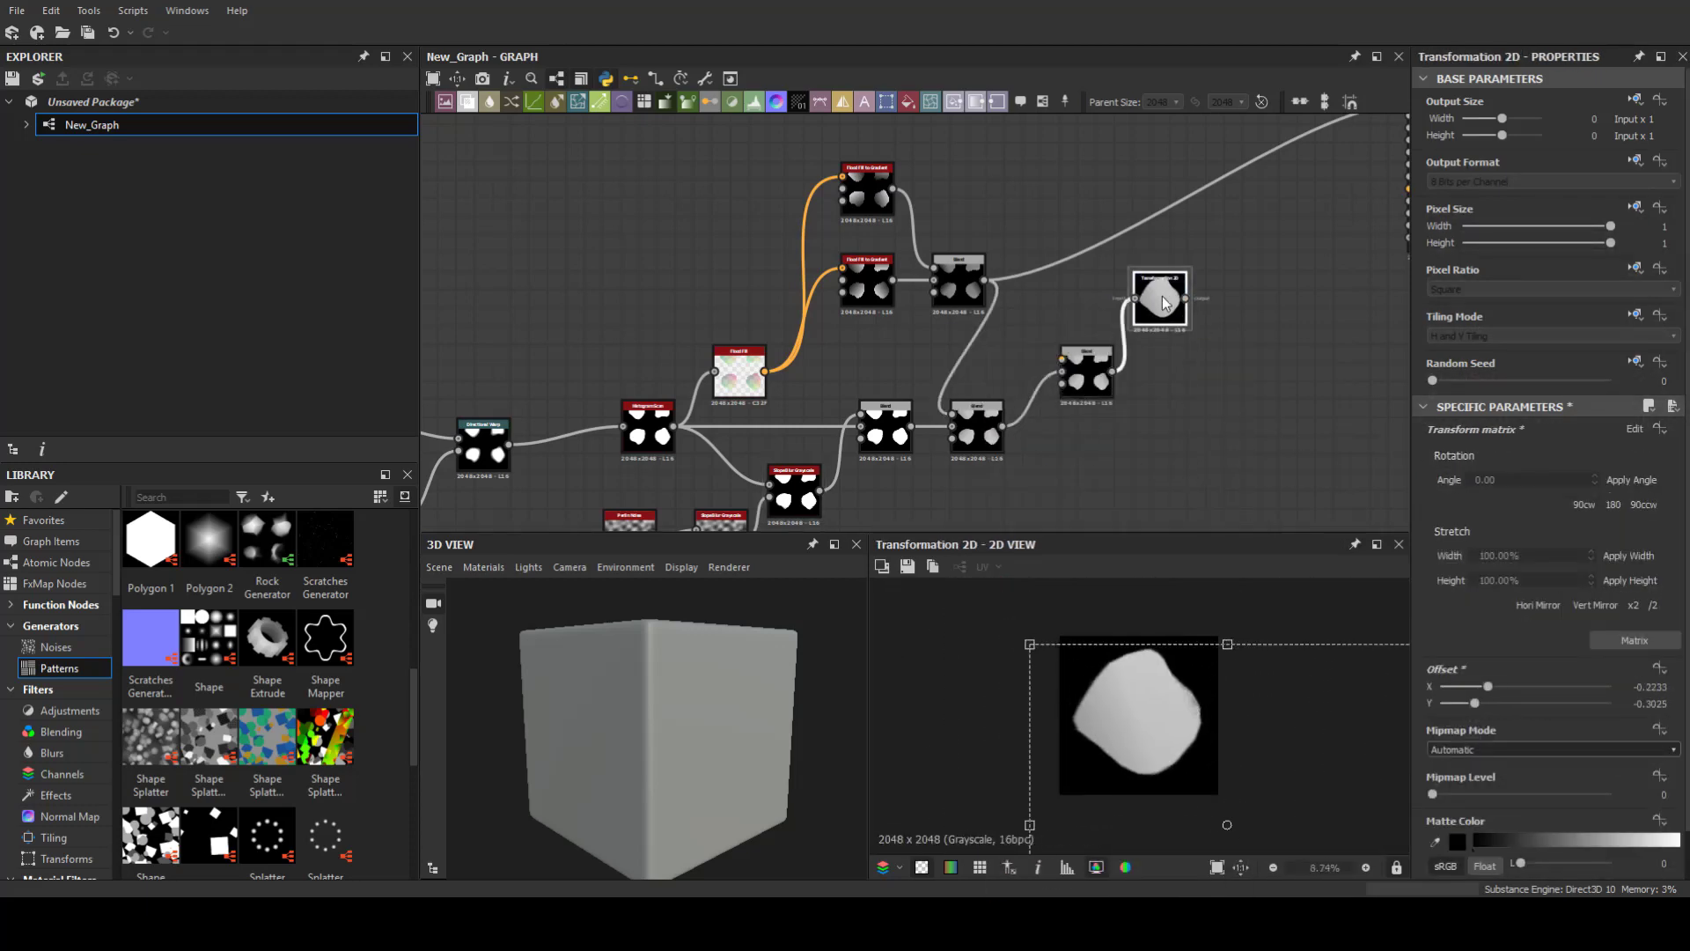
key("ctrl+d")
middle_click_drag(1007, 374, 974, 215)
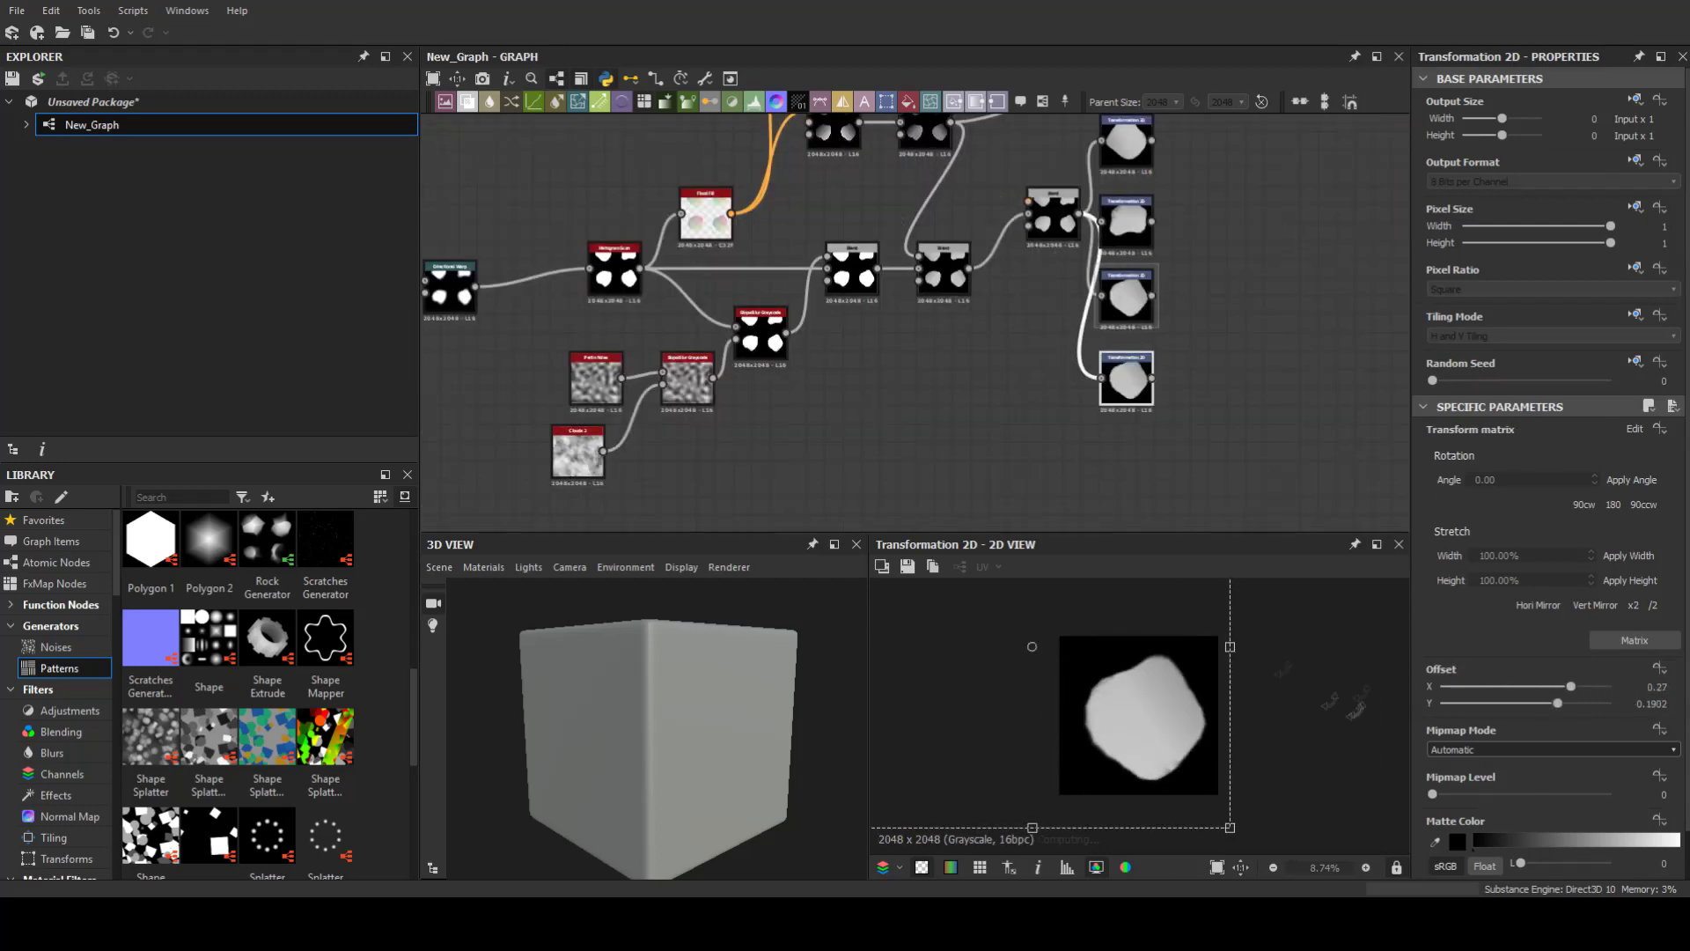
Step: Place the Tile Sampler beside the transforms and connect its output to the Blend
scroll(1012, 352, "down", 2)
left_click_drag(1064, 272, 999, 403)
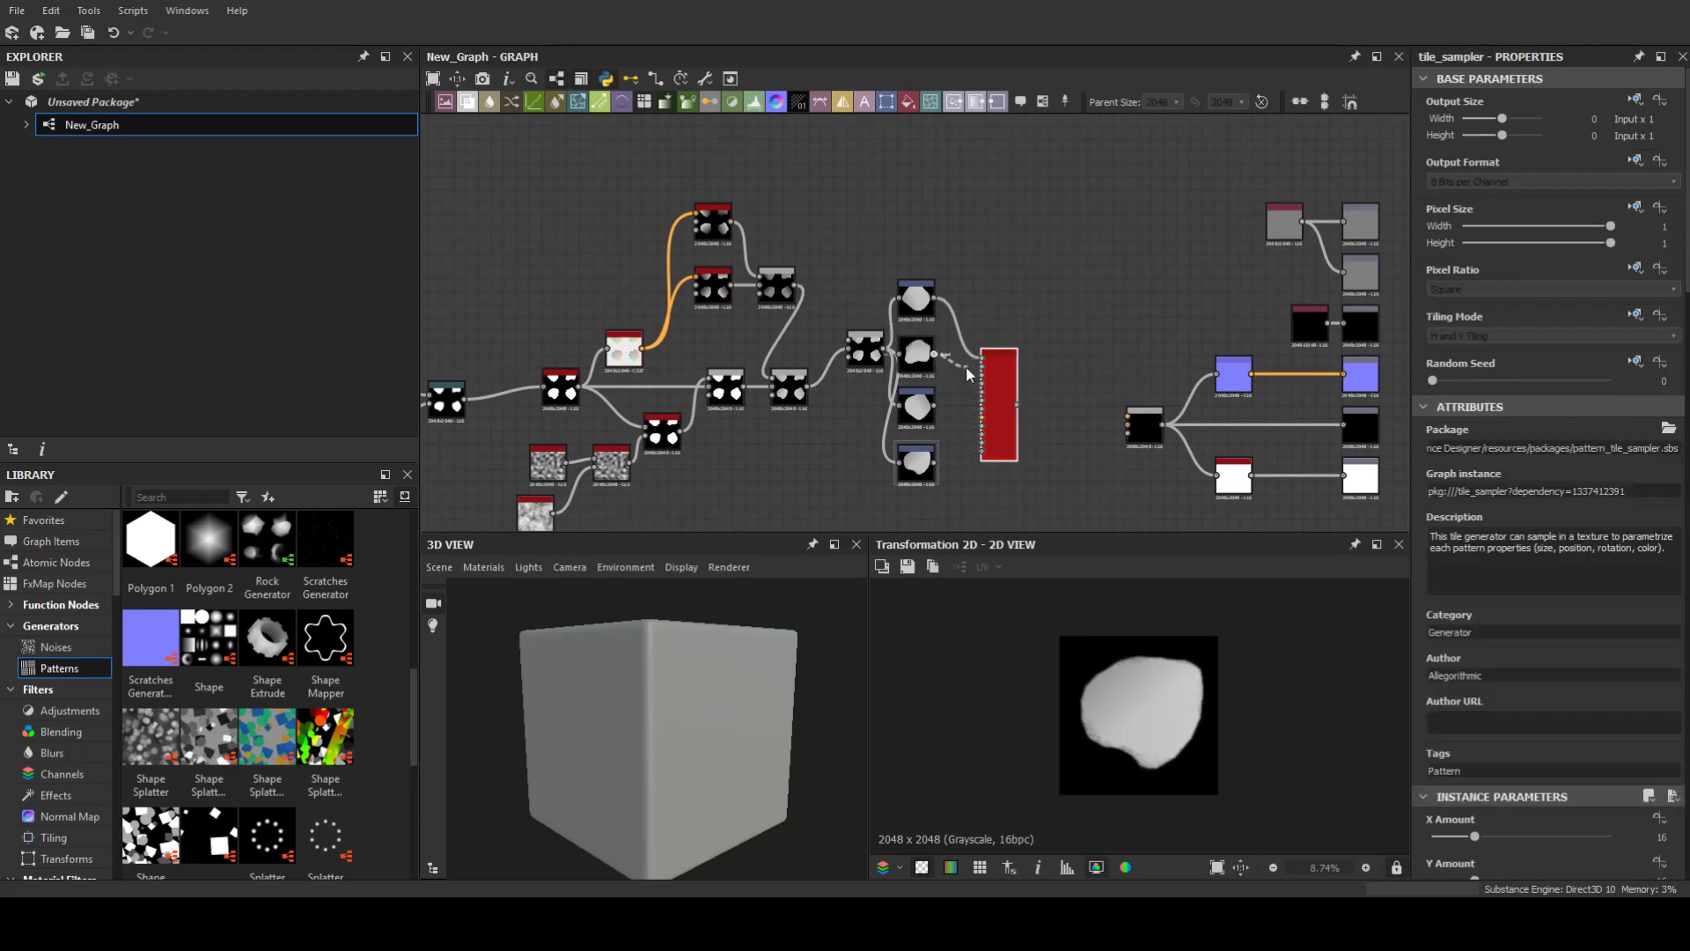
scroll(937, 466, "up", 3)
scroll(996, 387, "down", 3)
left_click_drag(1018, 406, 1248, 430)
scroll(647, 704, "up", 5)
Step: Adjust the 3D view preview material so the tiled stones display with tessellated displacement
left_click(440, 567)
left_click(632, 682)
scroll(632, 682, "down", 5)
left_click(483, 567)
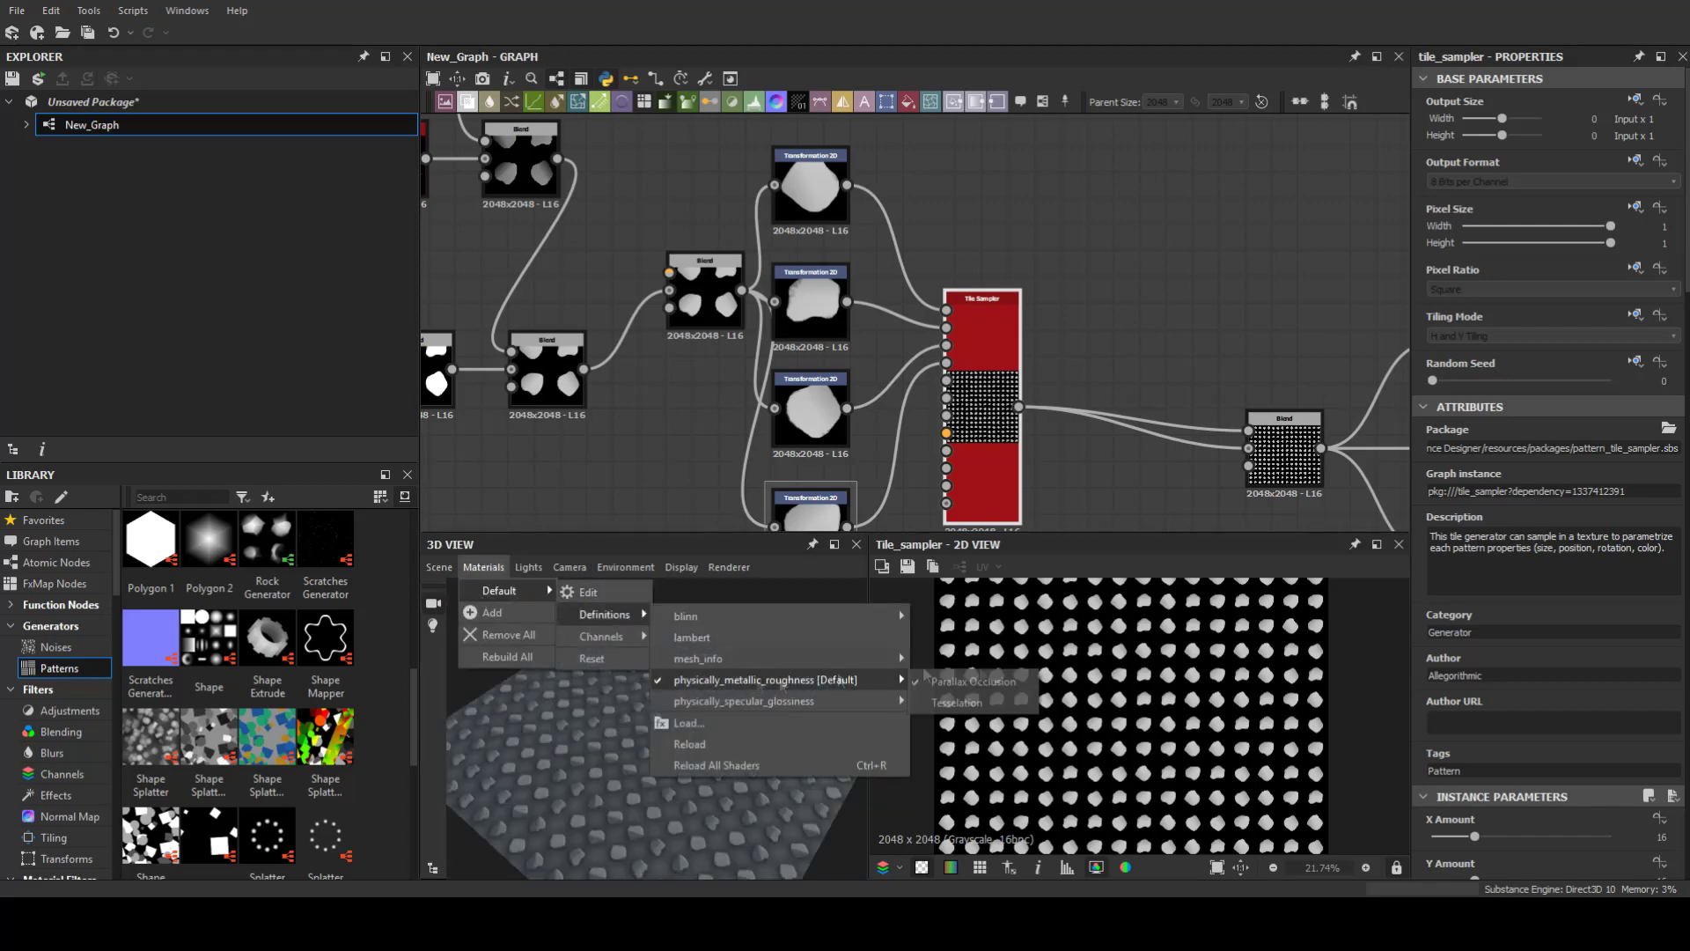
left_click(774, 679)
scroll(743, 739, "up", 3)
scroll(743, 739, "up", 2)
scroll(801, 695, "up", 2)
scroll(1014, 251, "down", 2)
scroll(1014, 255, "down", 3)
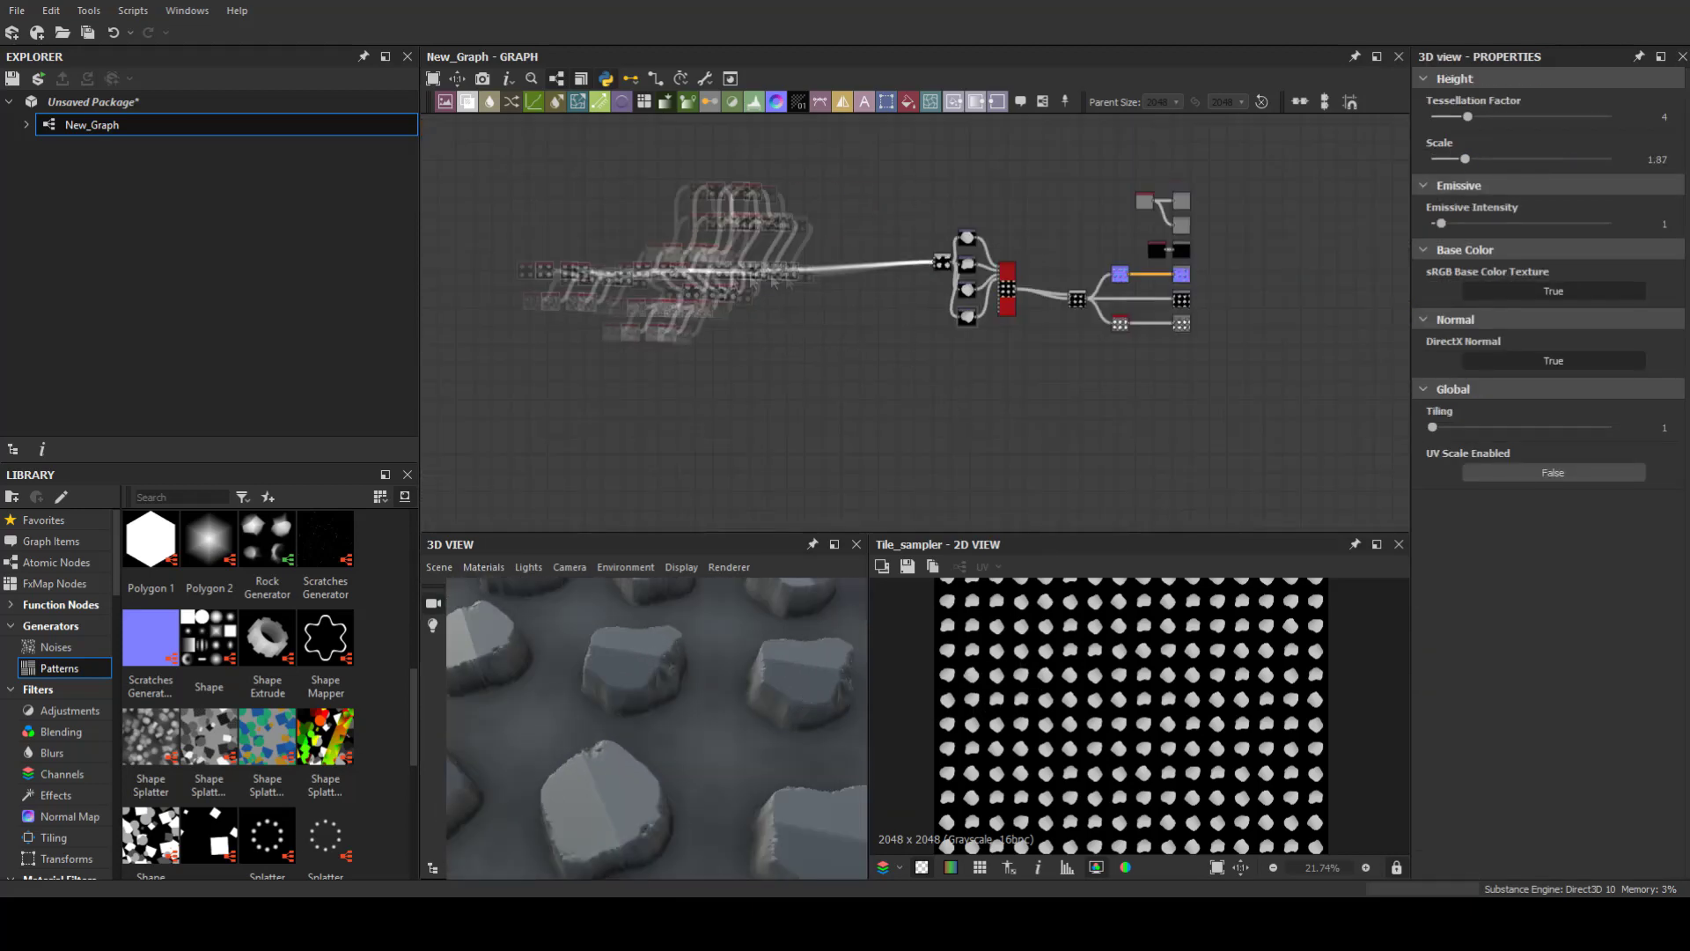
scroll(876, 285, "up", 5)
Step: Place a Cells 1 noise node next to the stone Blend node
left_click(745, 154)
key("space")
key("Escape")
key("space")
left_click(952, 389)
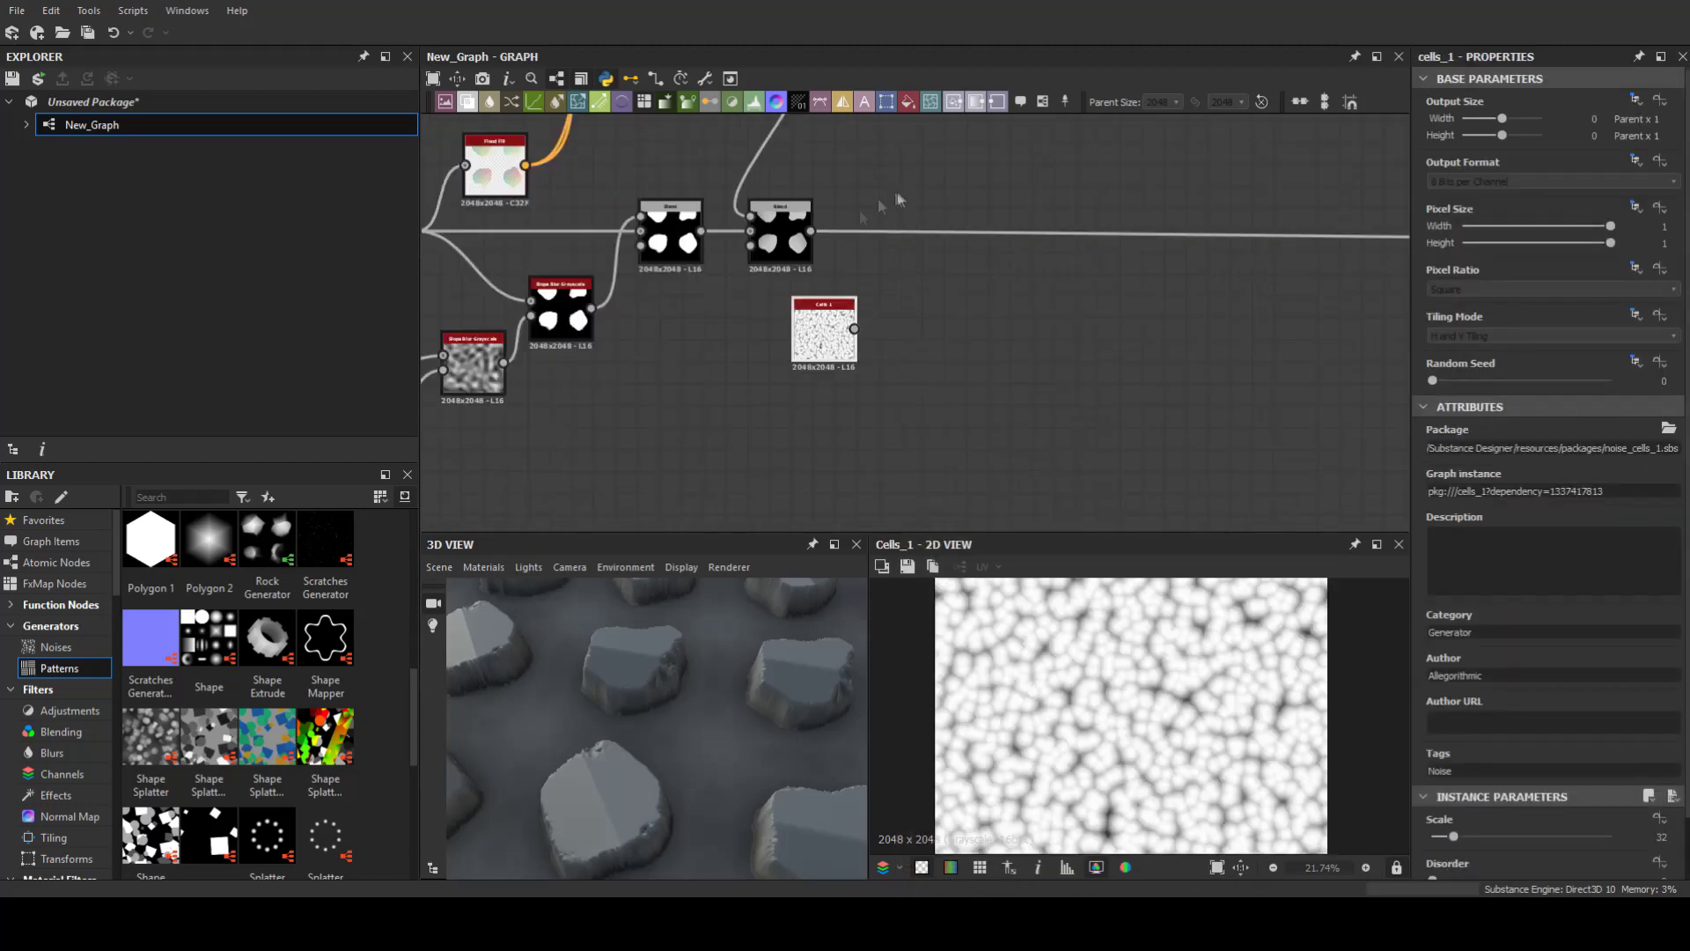
Step: Add a Blend that subtracts Cells 1 from the stones
key("space")
key("Return")
left_click_drag(1330, 248, 945, 232)
left_click(1470, 531)
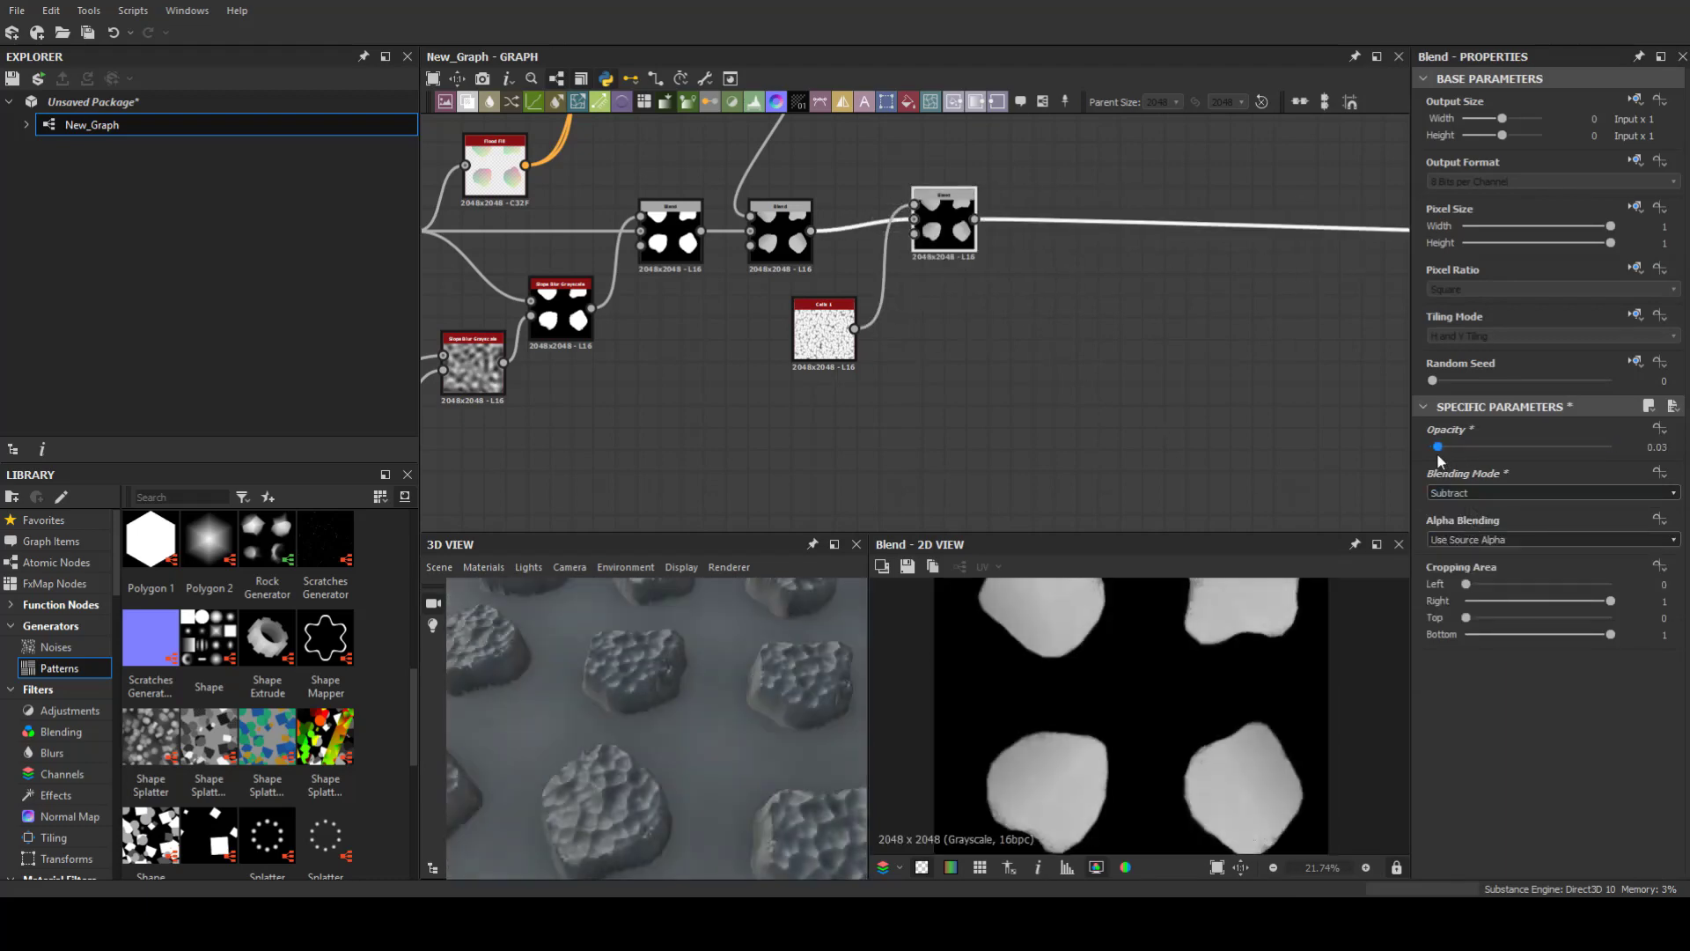
left_click(823, 332)
Step: Add a Slope Blur Grayscale fed by Directional Noise 4 and lower its intensity
key("space")
type("slope")
key("Return")
scroll(309, 655, "up", 5)
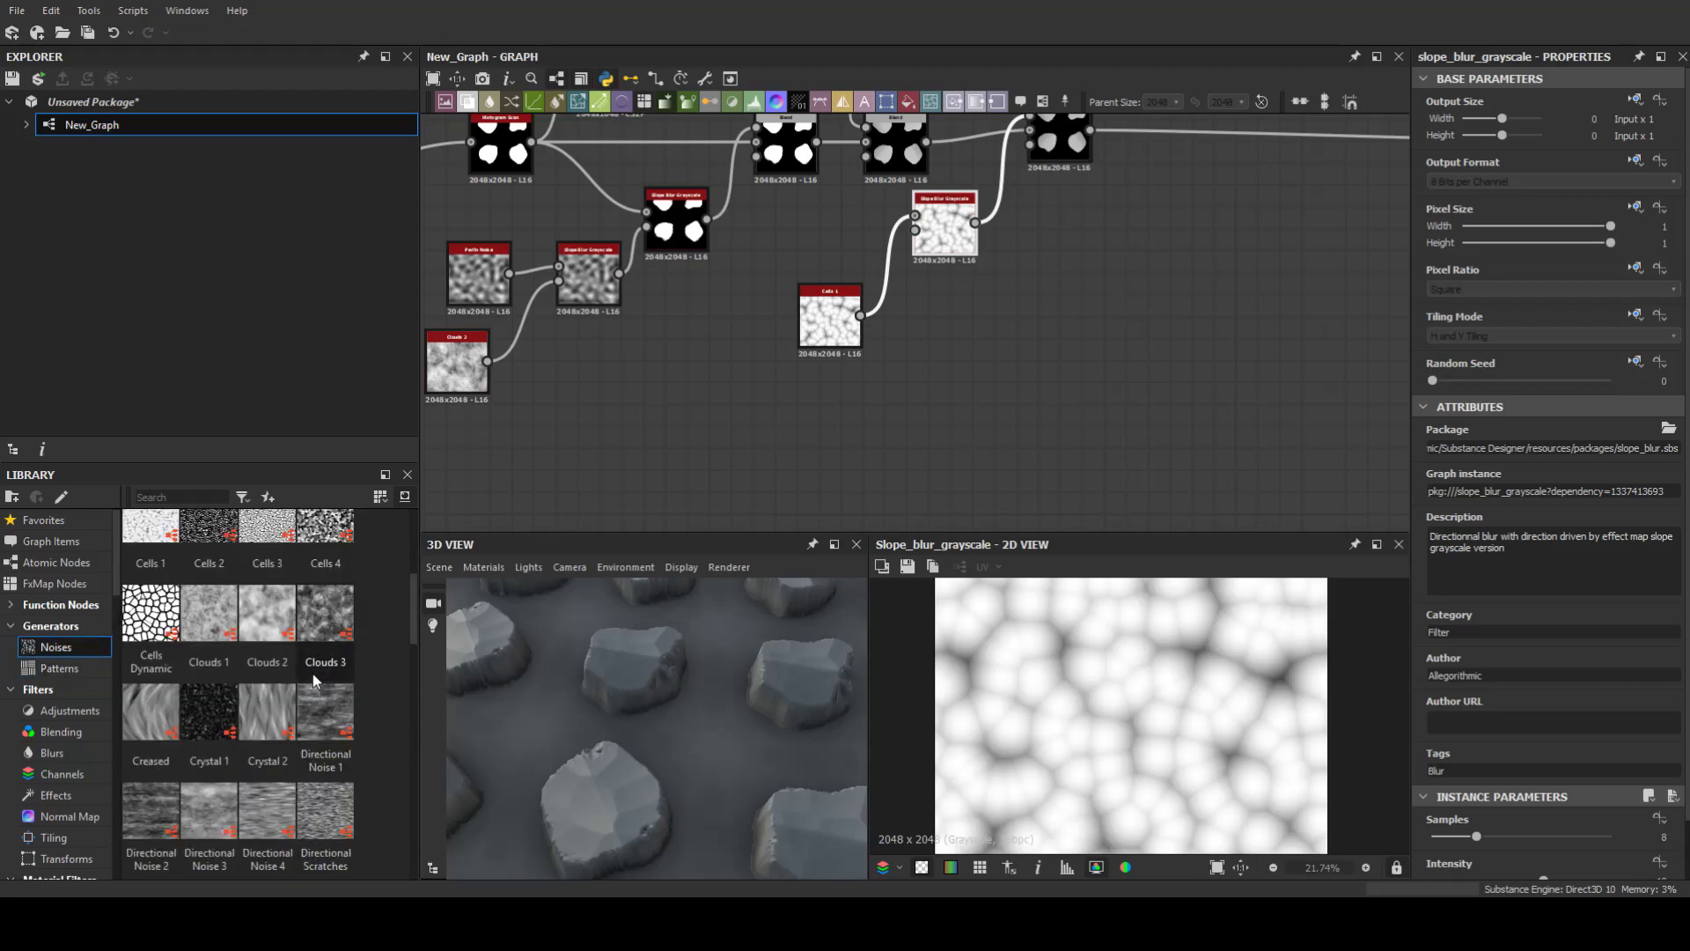
mouse_move(669, 346)
left_mouse_down()
mouse_move(695, 352)
mouse_move(916, 229)
left_mouse_up()
scroll(1514, 841, "down", 1)
left_click_drag(1542, 816, 1450, 818)
scroll(636, 747, "up", 3)
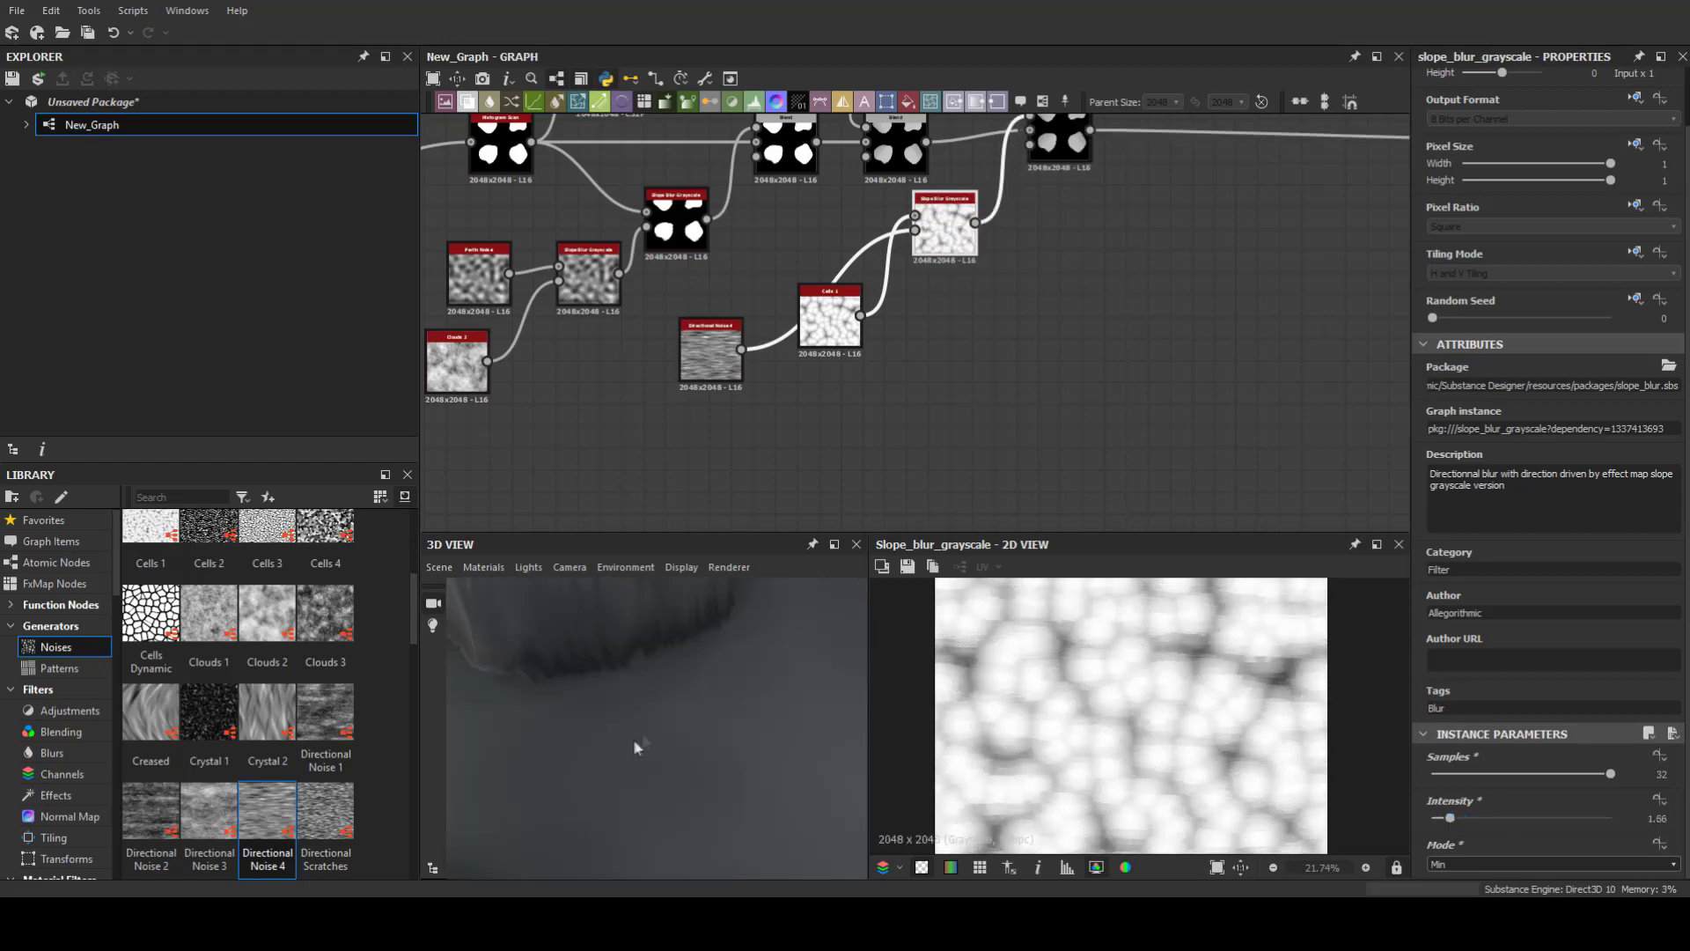
scroll(636, 746, "up", 3)
scroll(762, 738, "up", 2)
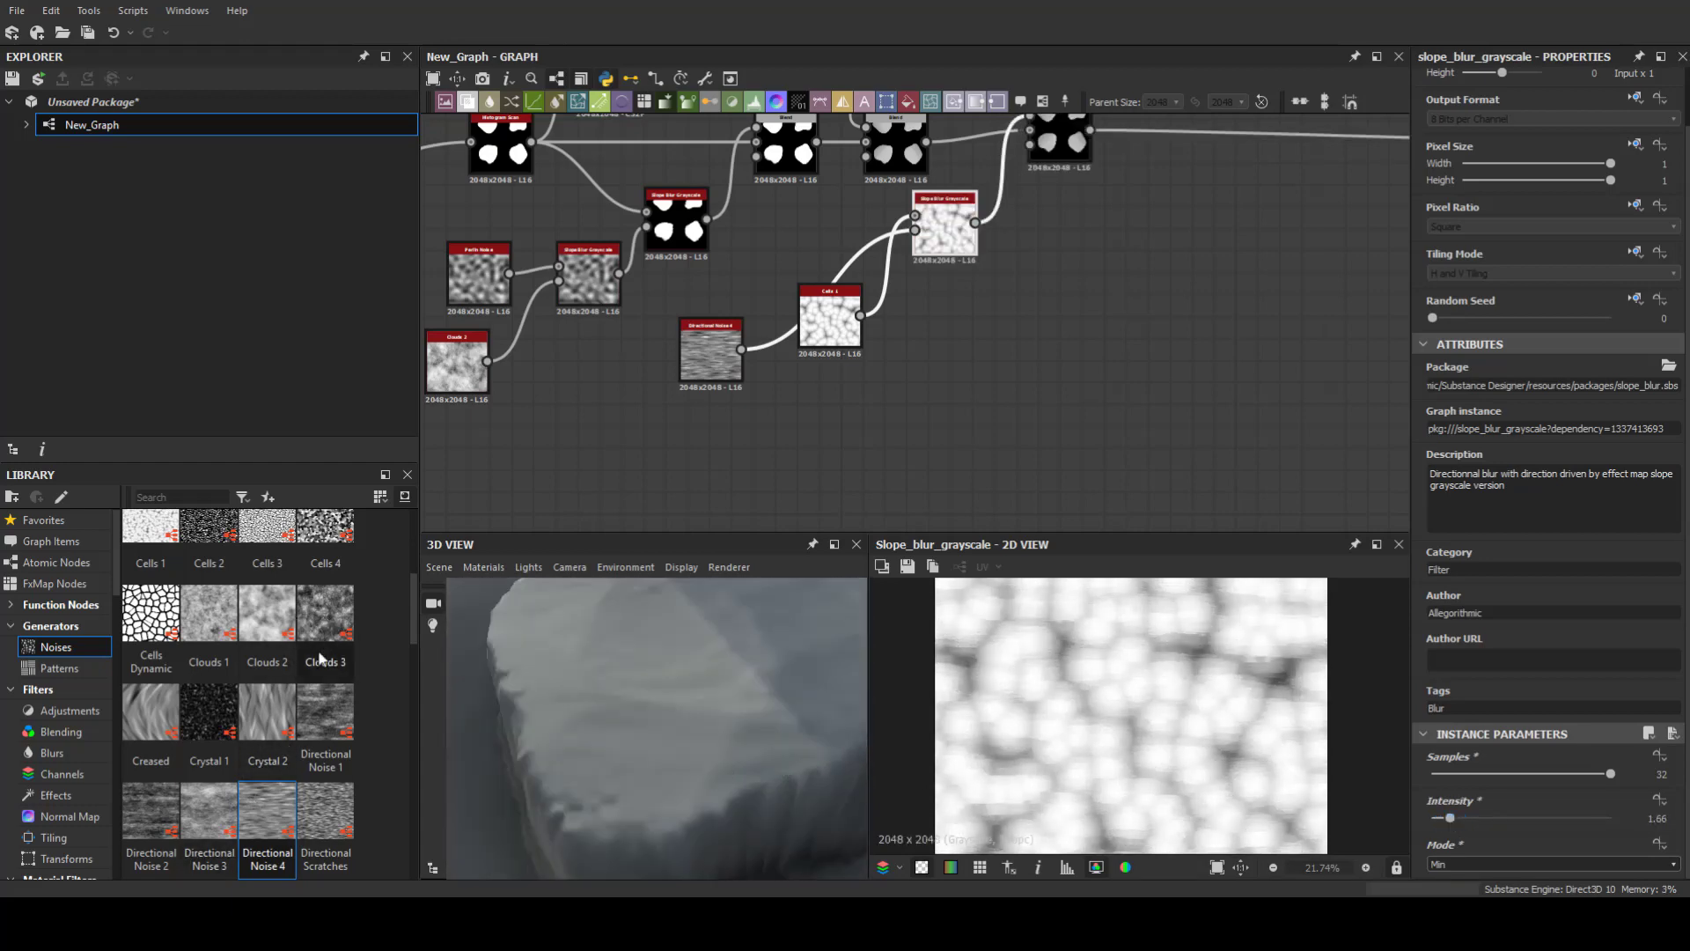
scroll(321, 658, "up", 5)
left_click_drag(325, 652, 852, 420)
mouse_move(829, 316)
left_mouse_down()
mouse_move(761, 405)
mouse_move(829, 304)
left_mouse_up()
Step: Add a second Slope Blur Grayscale and shrink the Blend output to 256x256
key("space")
left_click(1094, 483)
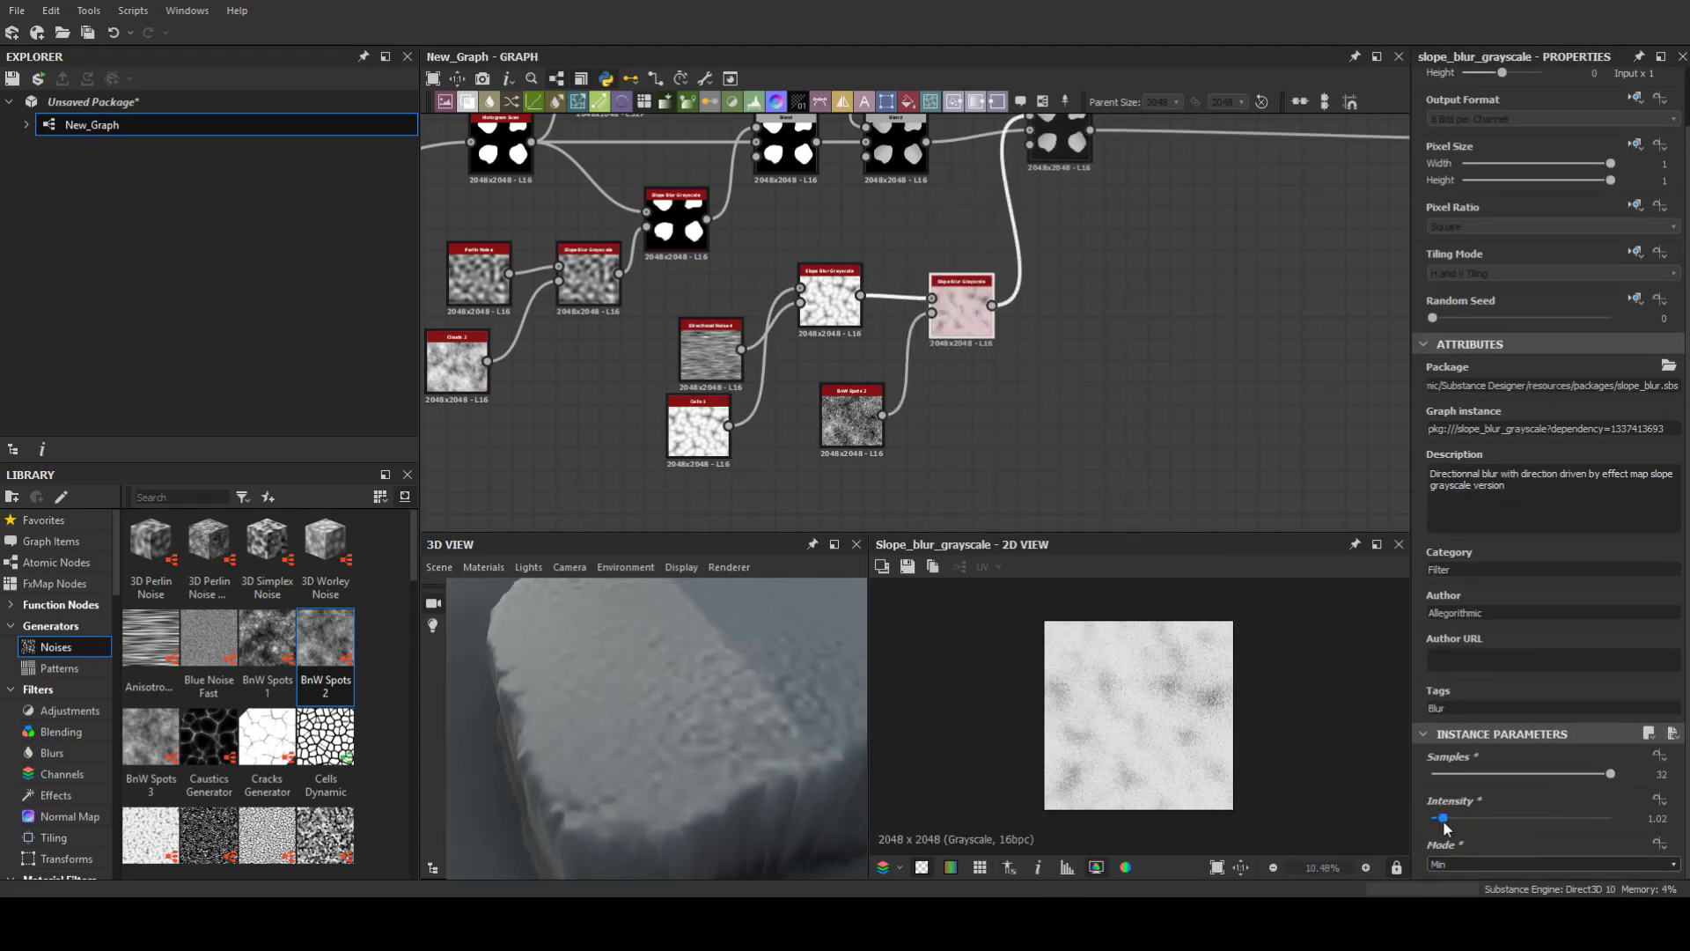
scroll(701, 702, "down", 3)
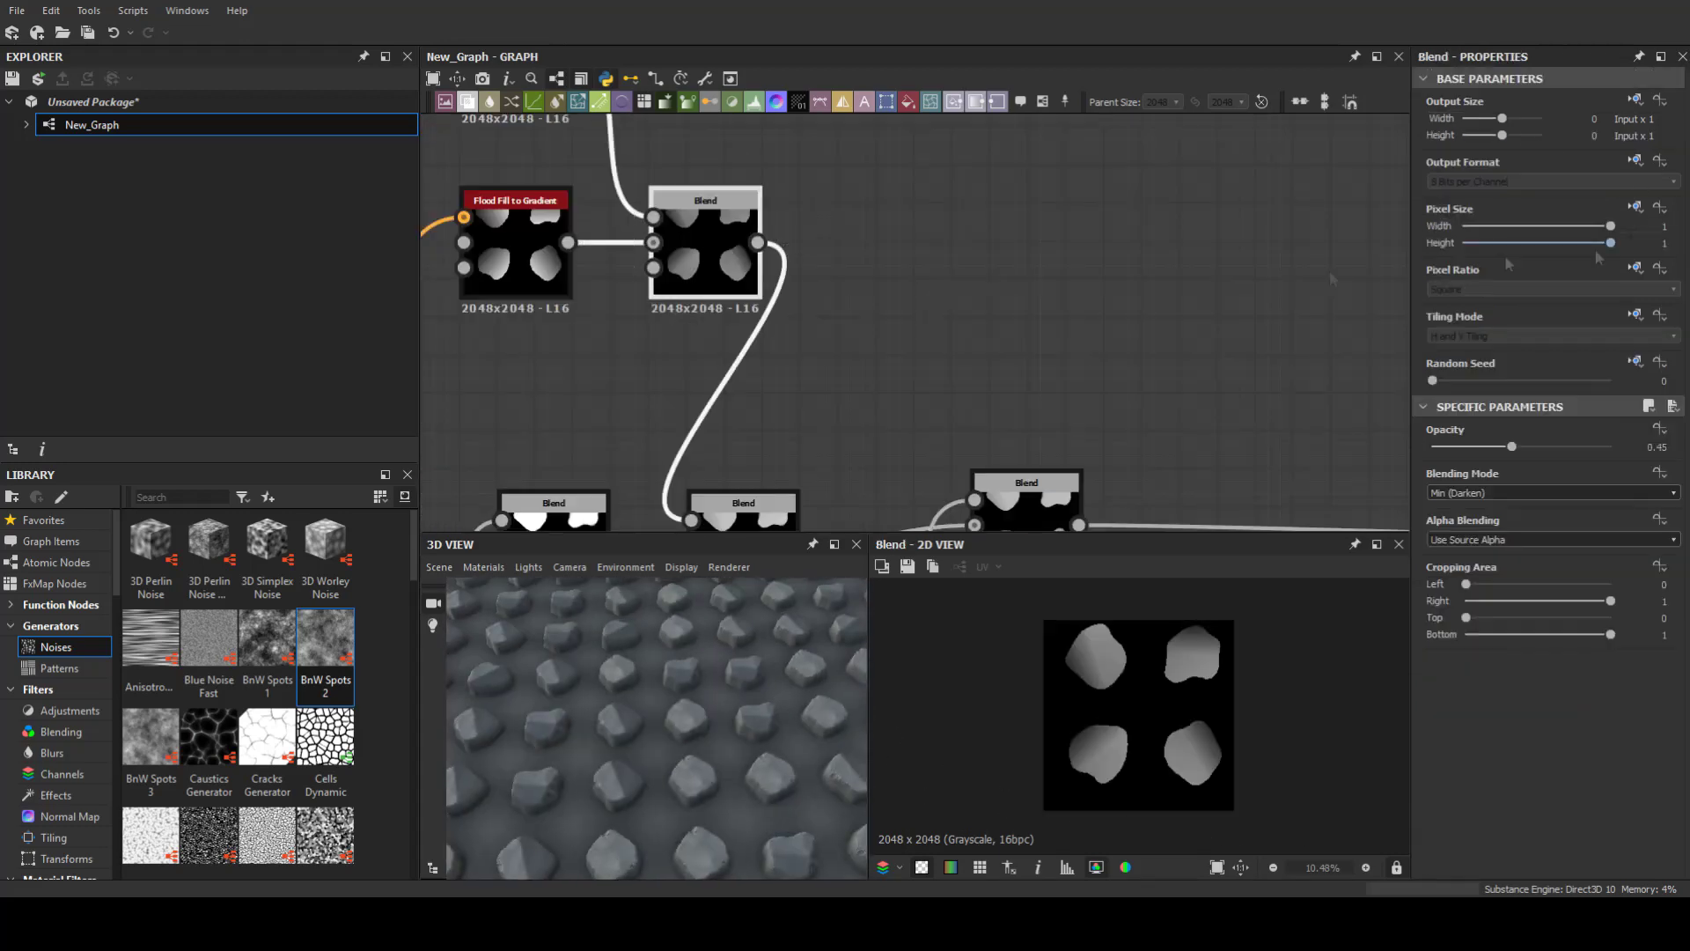
left_click_drag(1503, 123, 1492, 119)
scroll(728, 683, "up", 5)
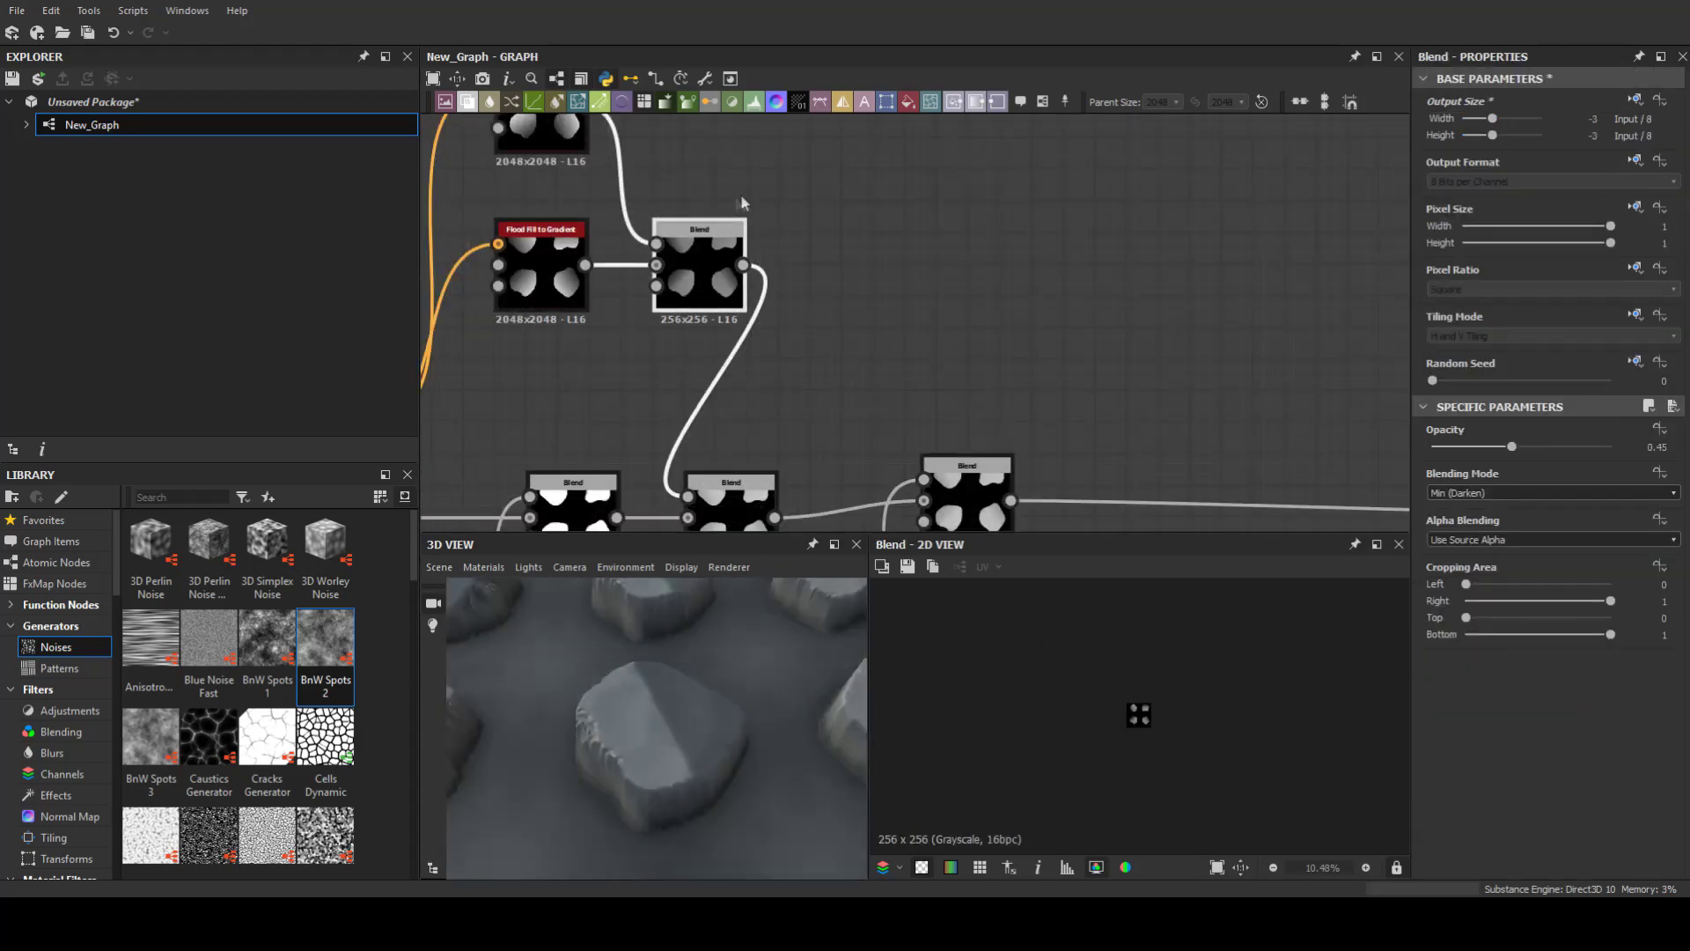
scroll(710, 281, "down", 5)
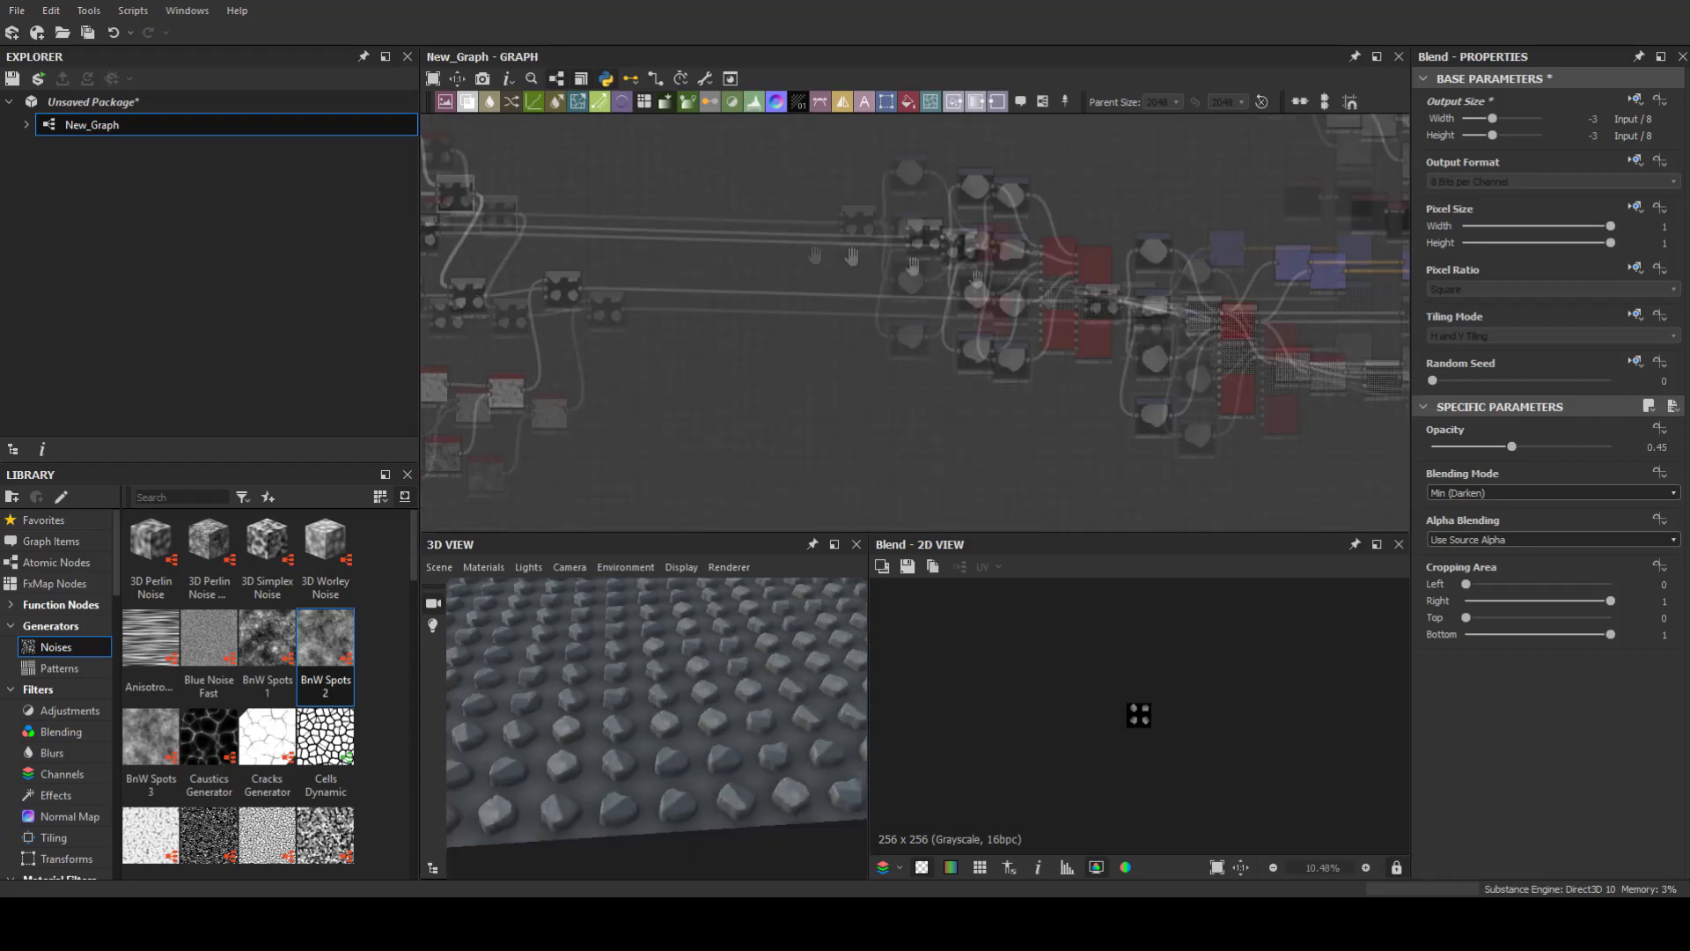
Step: Add a Perlin Noise node to the graph beside the Tile Sampler
middle_click_drag(1144, 493, 763, 509)
key("space")
left_click(765, 508)
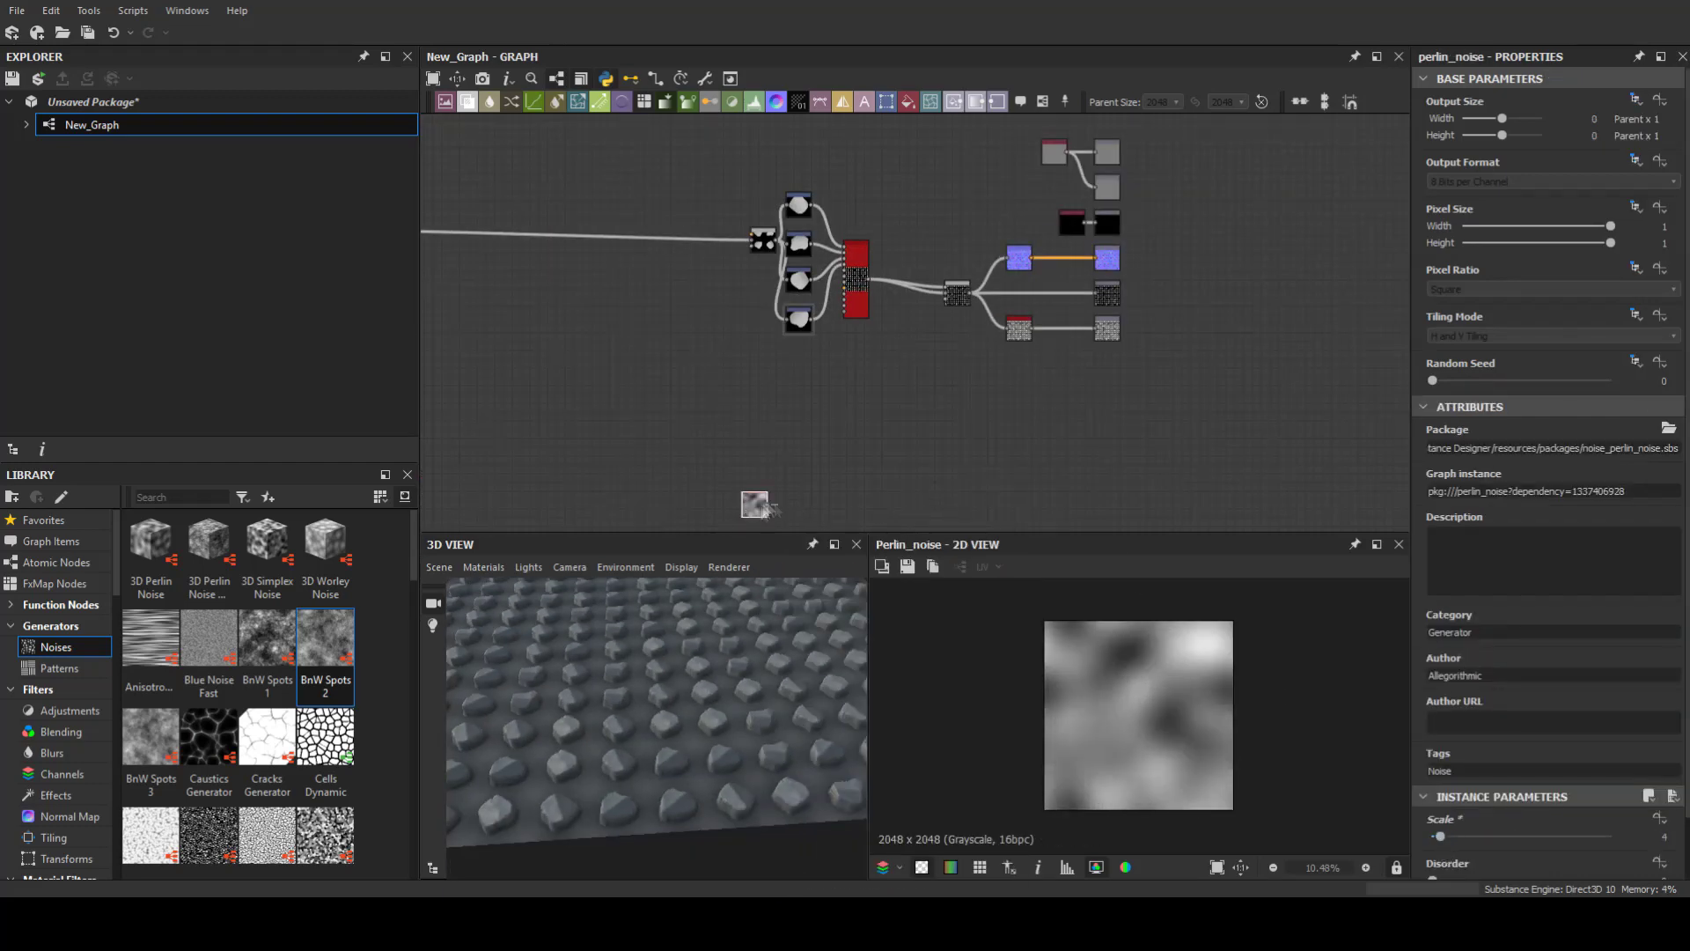
Step: Show the Tile Sampler's output and settings, and set its Scale Random to 0.41
scroll(797, 326, "up", 3)
scroll(863, 256, "up", 3)
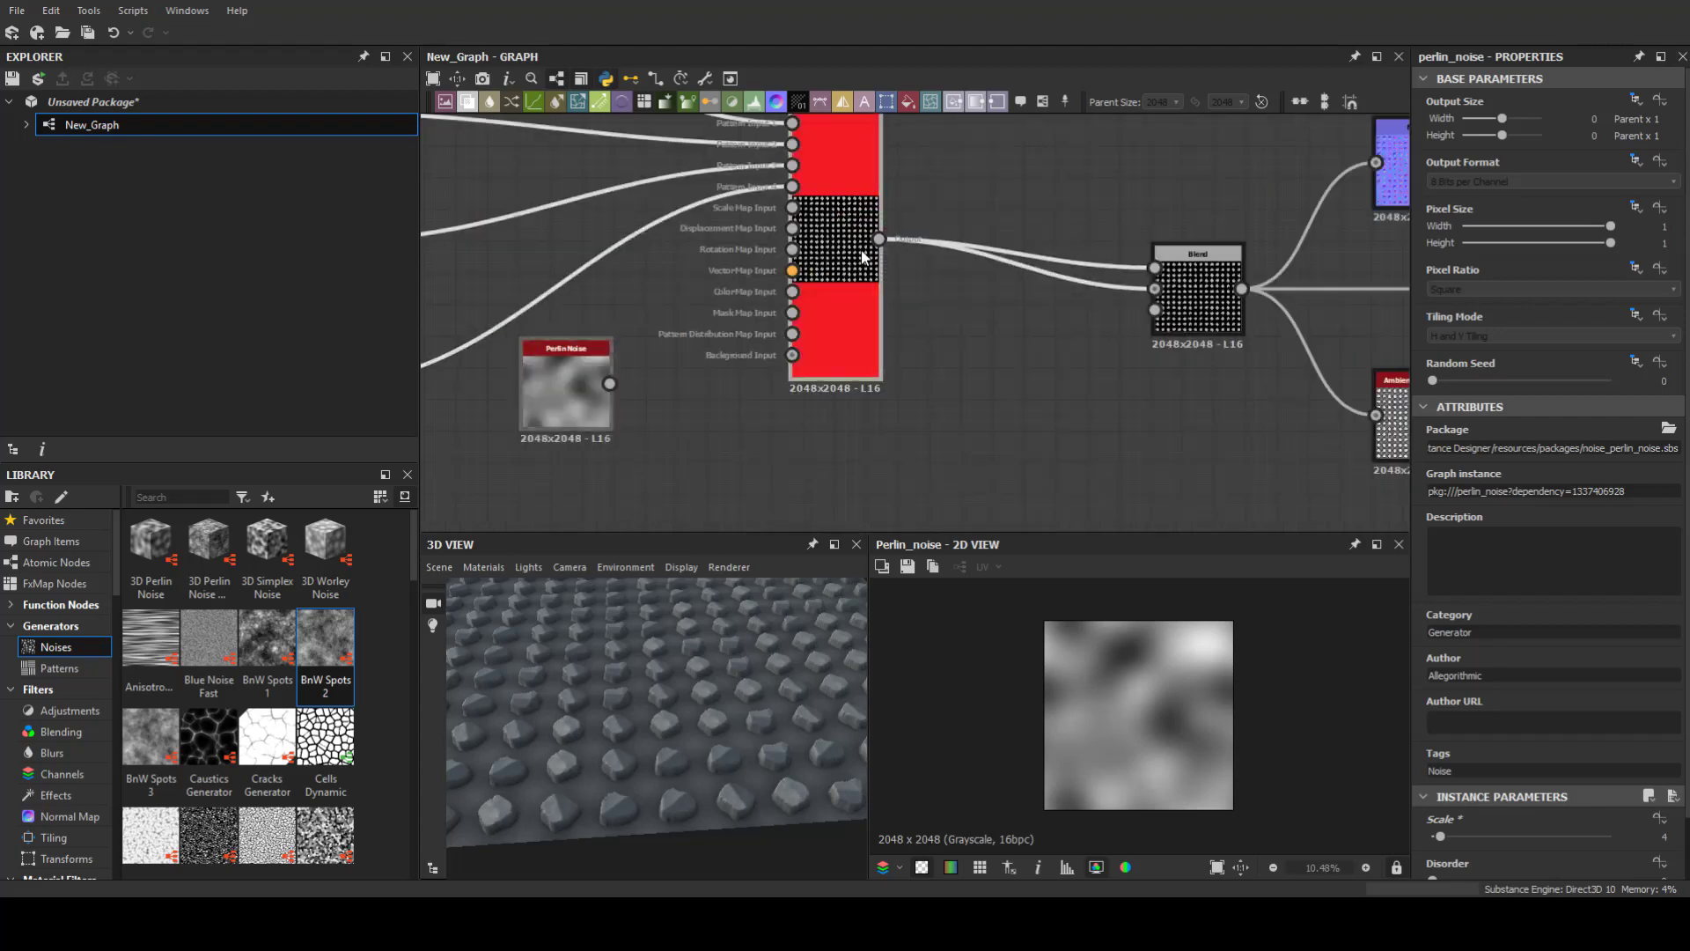
scroll(819, 231, "up", 3)
double_click(836, 396)
scroll(1539, 784, "down", 5)
scroll(1515, 597, "down", 5)
left_click_drag(1446, 696, 1513, 697)
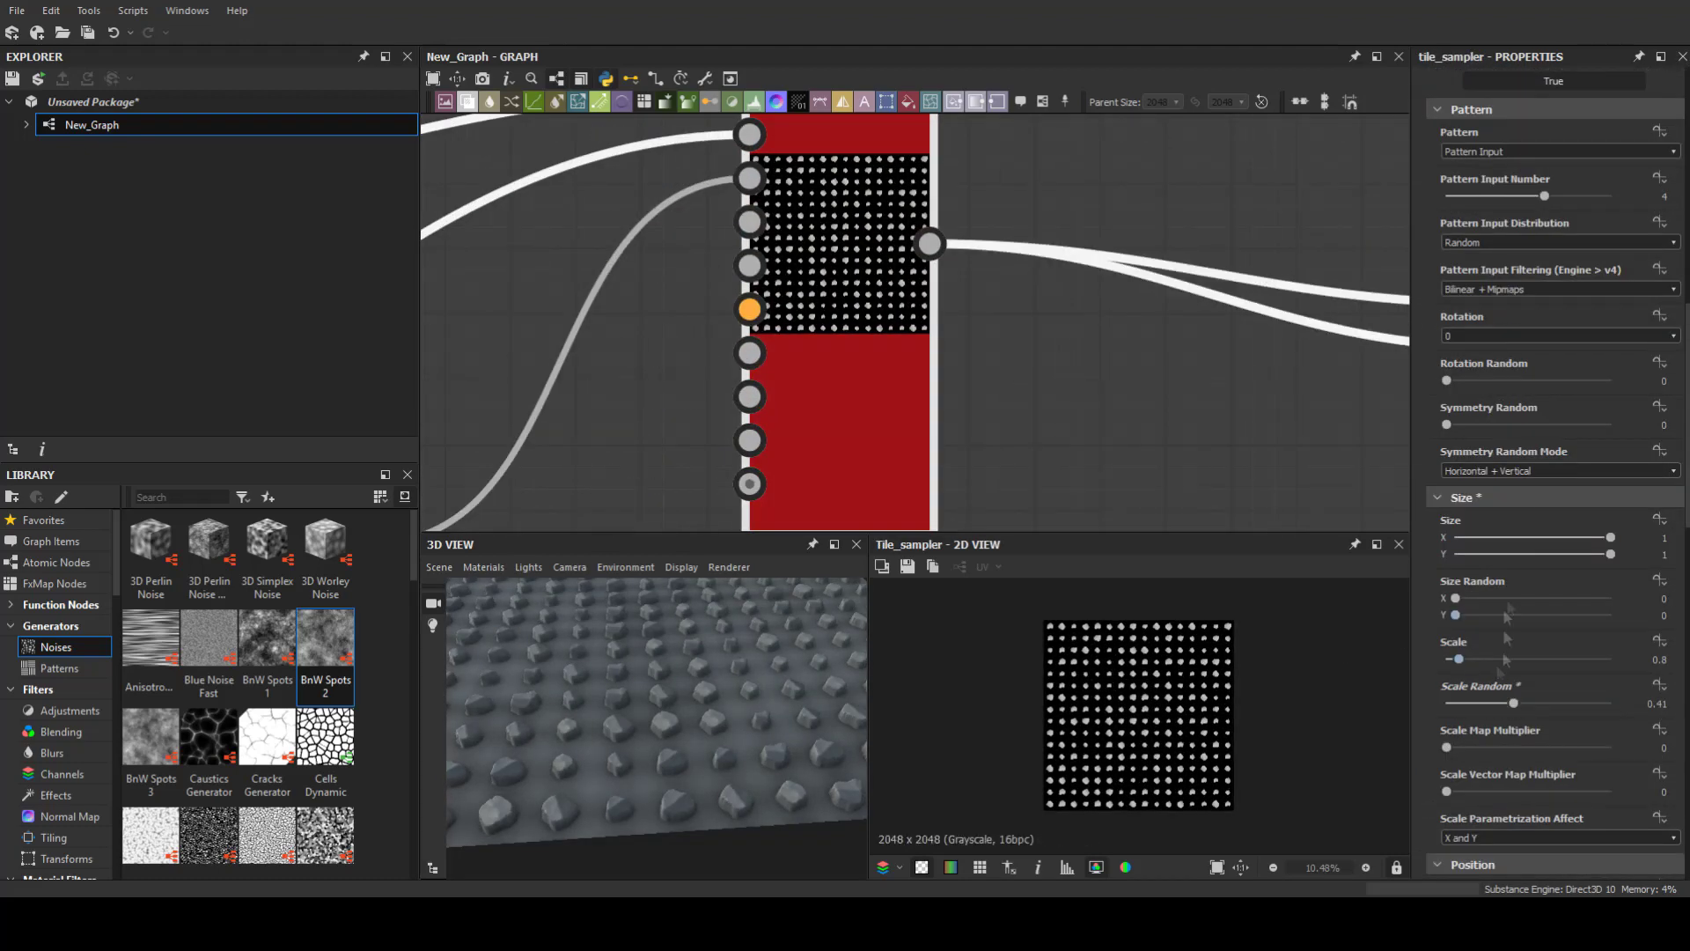
Step: Set the Tile Sampler's Position Random to 2.14 to scatter the stones
scroll(1532, 465, "up", 2)
scroll(1533, 464, "up", 1)
scroll(1514, 431, "down", 2)
scroll(1496, 396, "down", 2)
scroll(1478, 372, "down", 2)
left_click_drag(1446, 744, 1480, 745)
scroll(1466, 809, "down", 8)
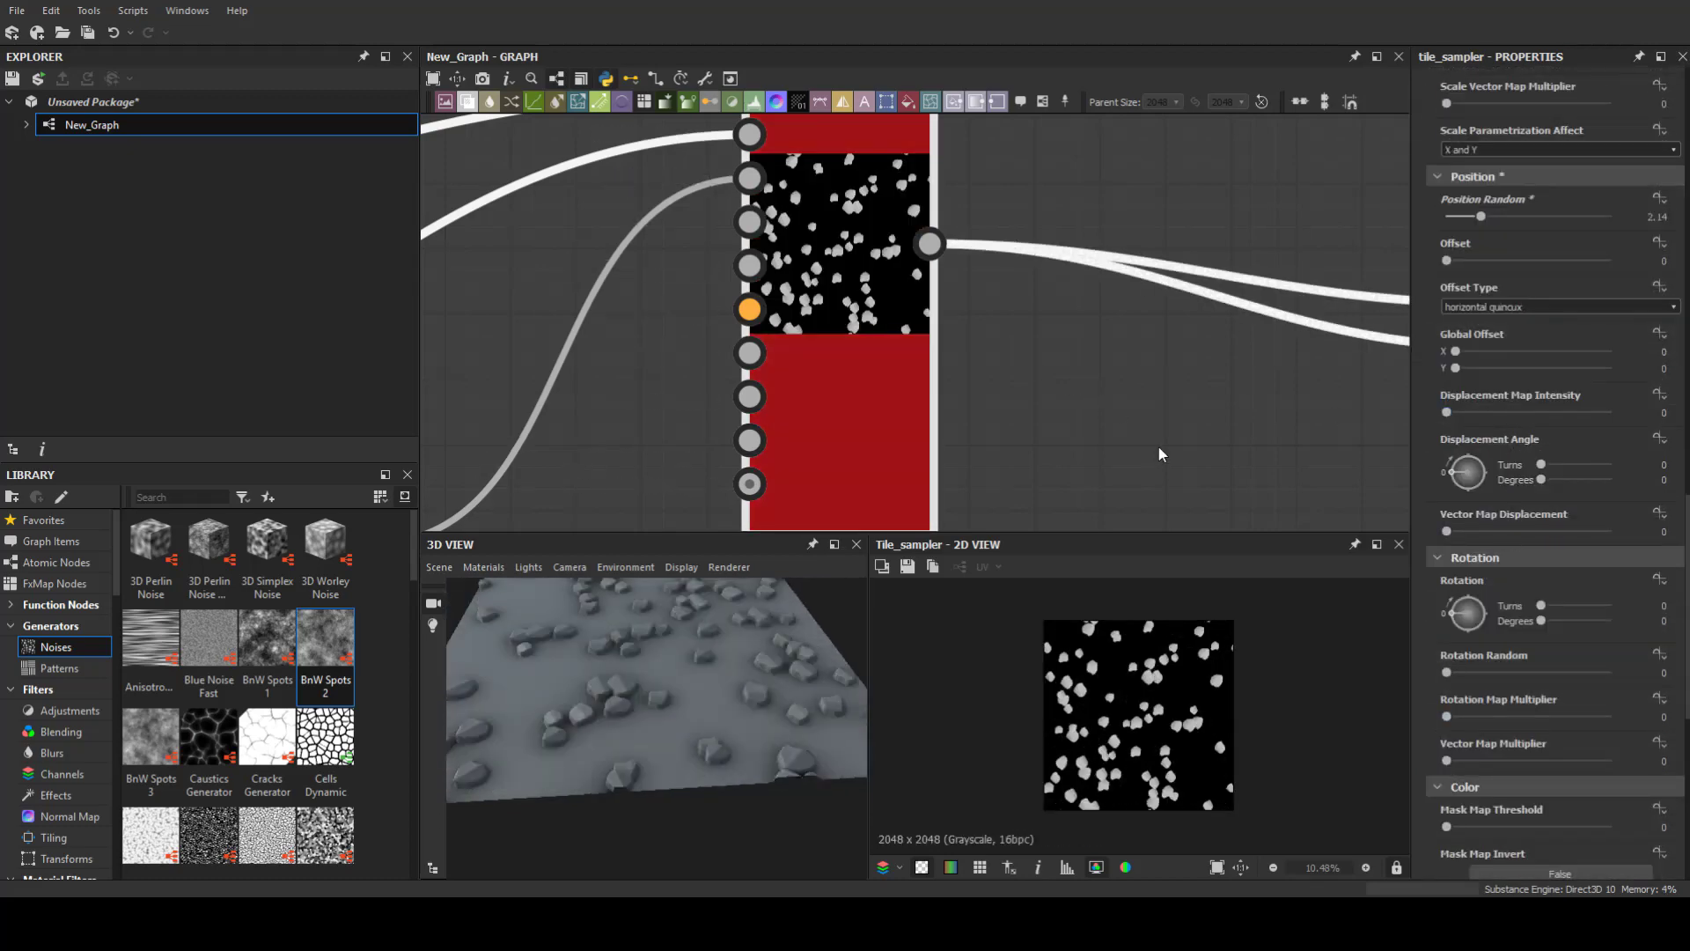
scroll(1522, 685, "down", 8)
scroll(1521, 800, "down", 2)
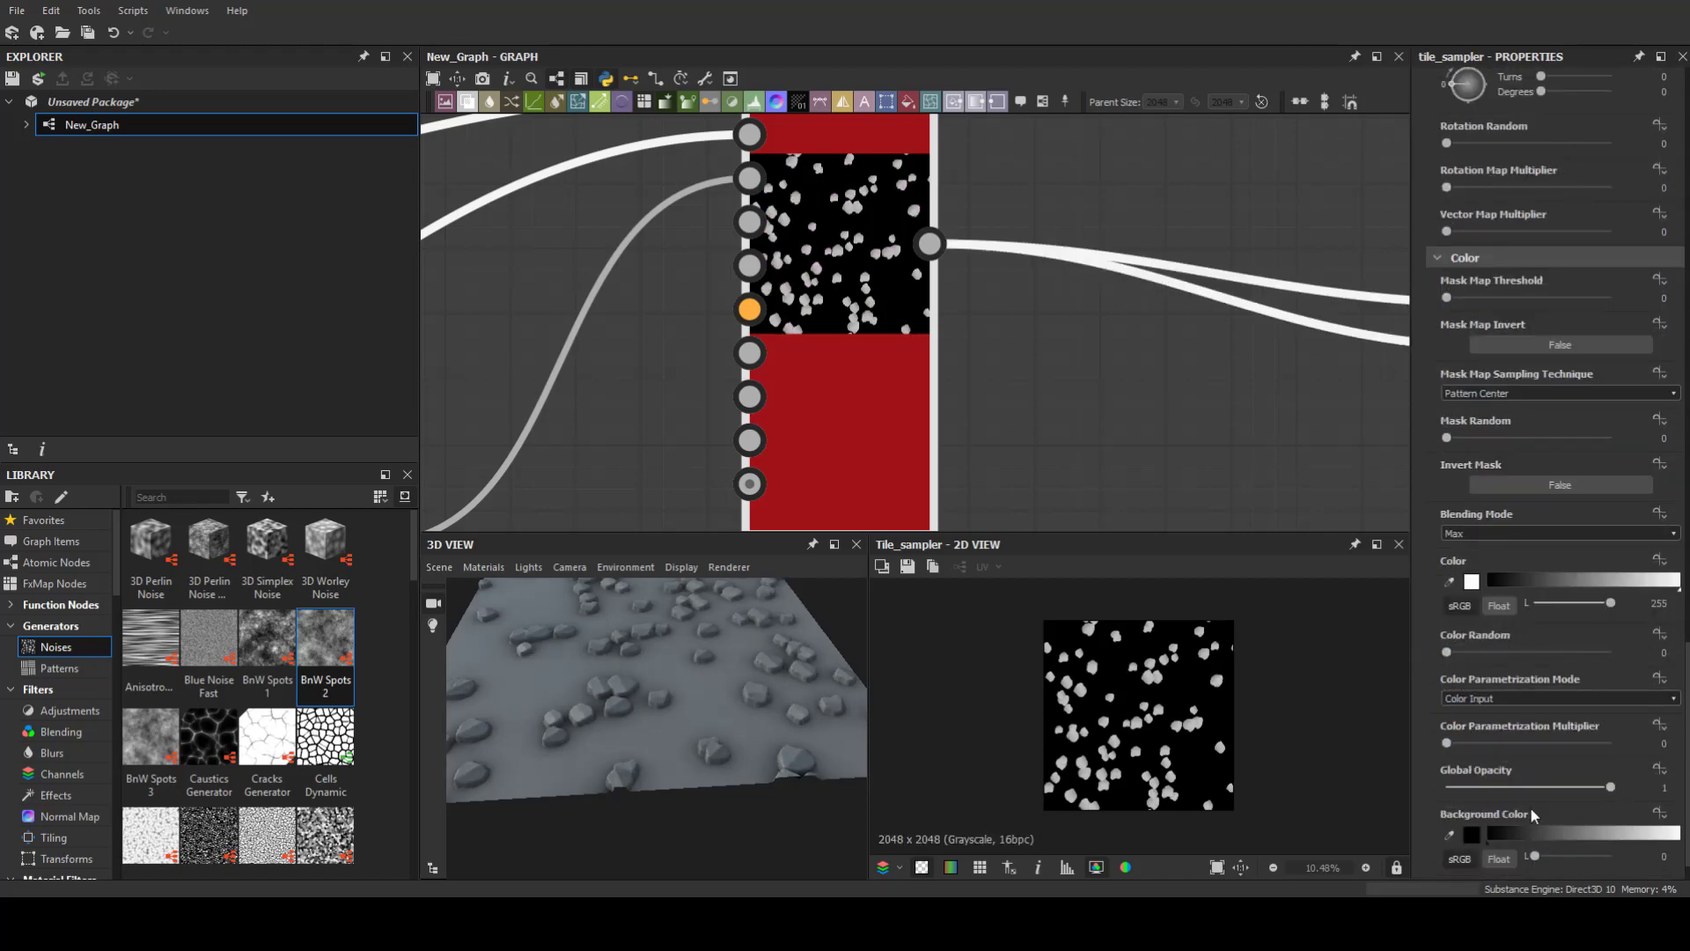
scroll(1527, 757, "up", 4)
scroll(1513, 634, "up", 3)
scroll(1496, 493, "up", 3)
scroll(1478, 369, "up", 2)
Step: Set the Tile Sampler's Scale Map Multiplier to 1 and Scale Random to 0
left_click_drag(1446, 331, 1610, 331)
left_click_drag(1513, 287, 1446, 287)
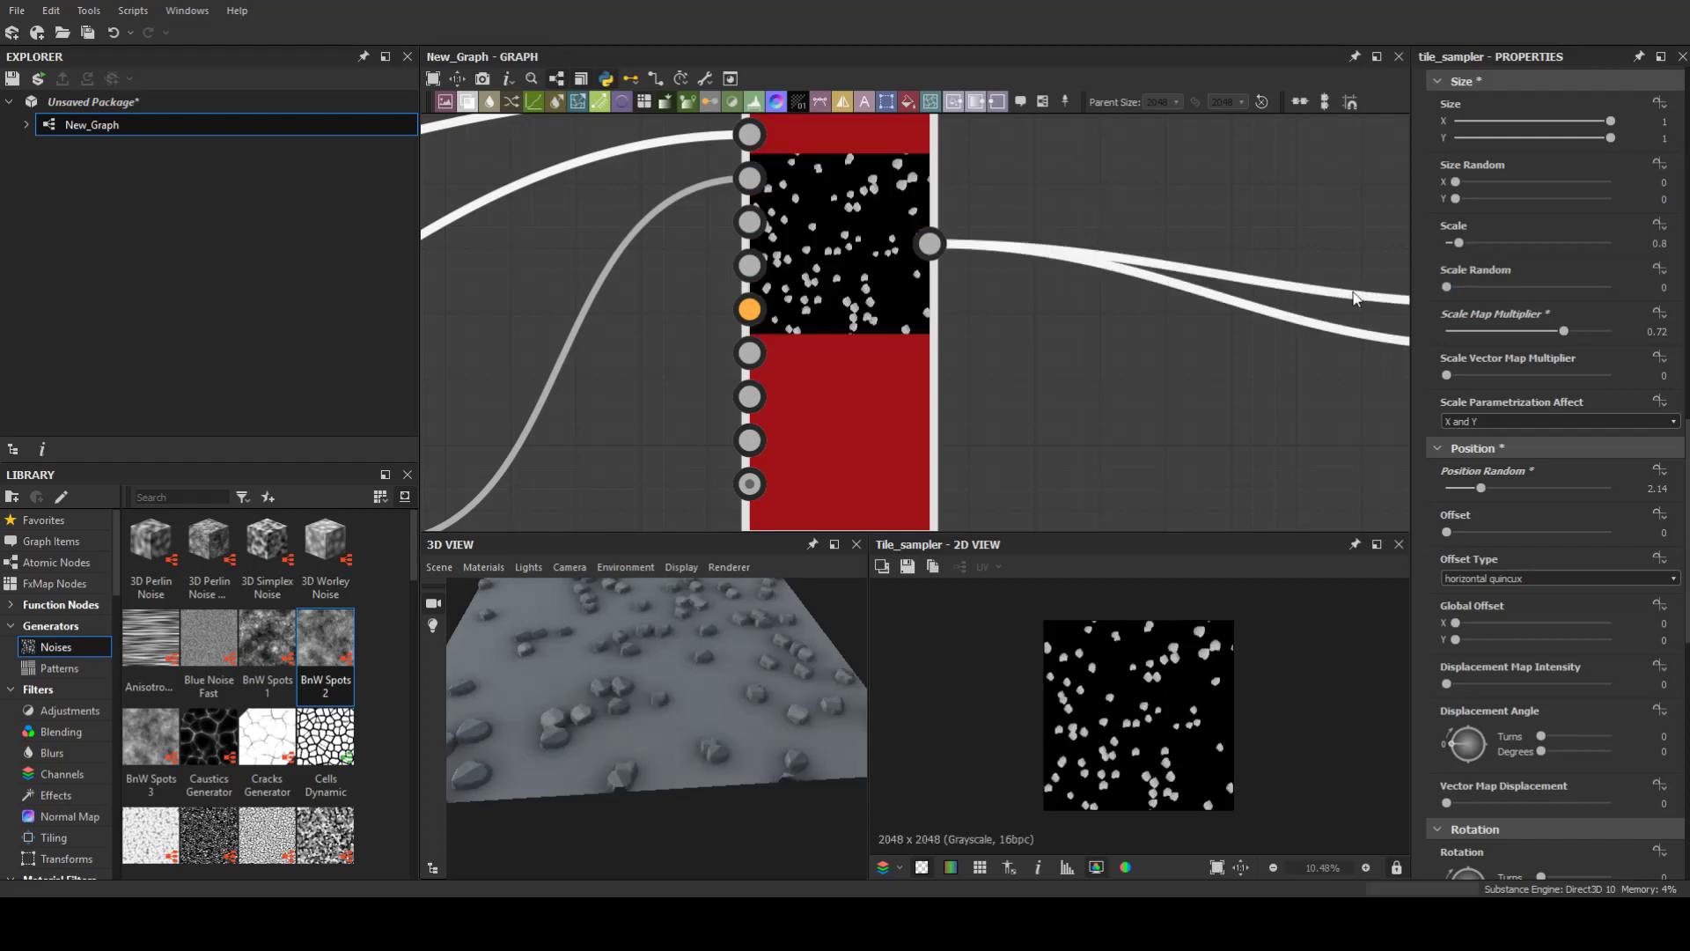
left_click_drag(797, 747, 717, 744)
Step: Set the Perlin Noise to Scale 25 with Disorder 0.46
middle_click_drag(545, 396, 854, 248)
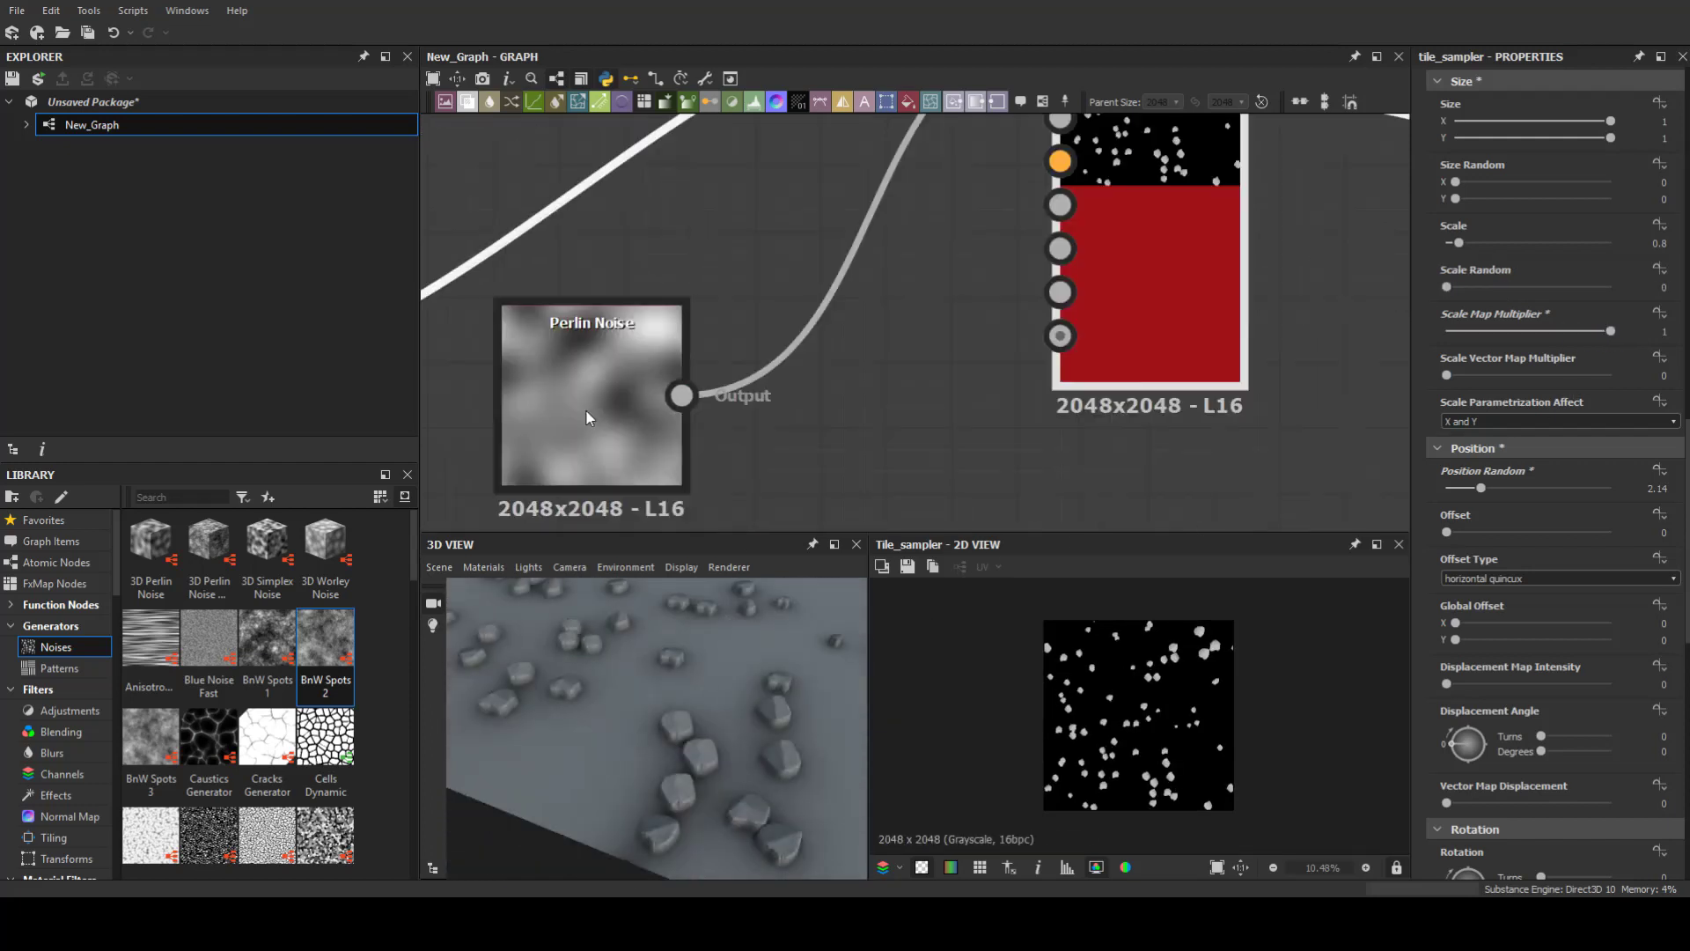
left_click(591, 396)
mouse_move(1520, 771)
left_mouse_down()
mouse_move(1464, 771)
mouse_move(1499, 770)
left_mouse_up()
left_click_drag(1432, 815, 1513, 815)
mouse_move(634, 739)
left_mouse_down()
mouse_move(748, 722)
mouse_move(704, 731)
left_mouse_up()
Step: Set the Tile Sampler's X and Y Amount to 16
left_click(1106, 321)
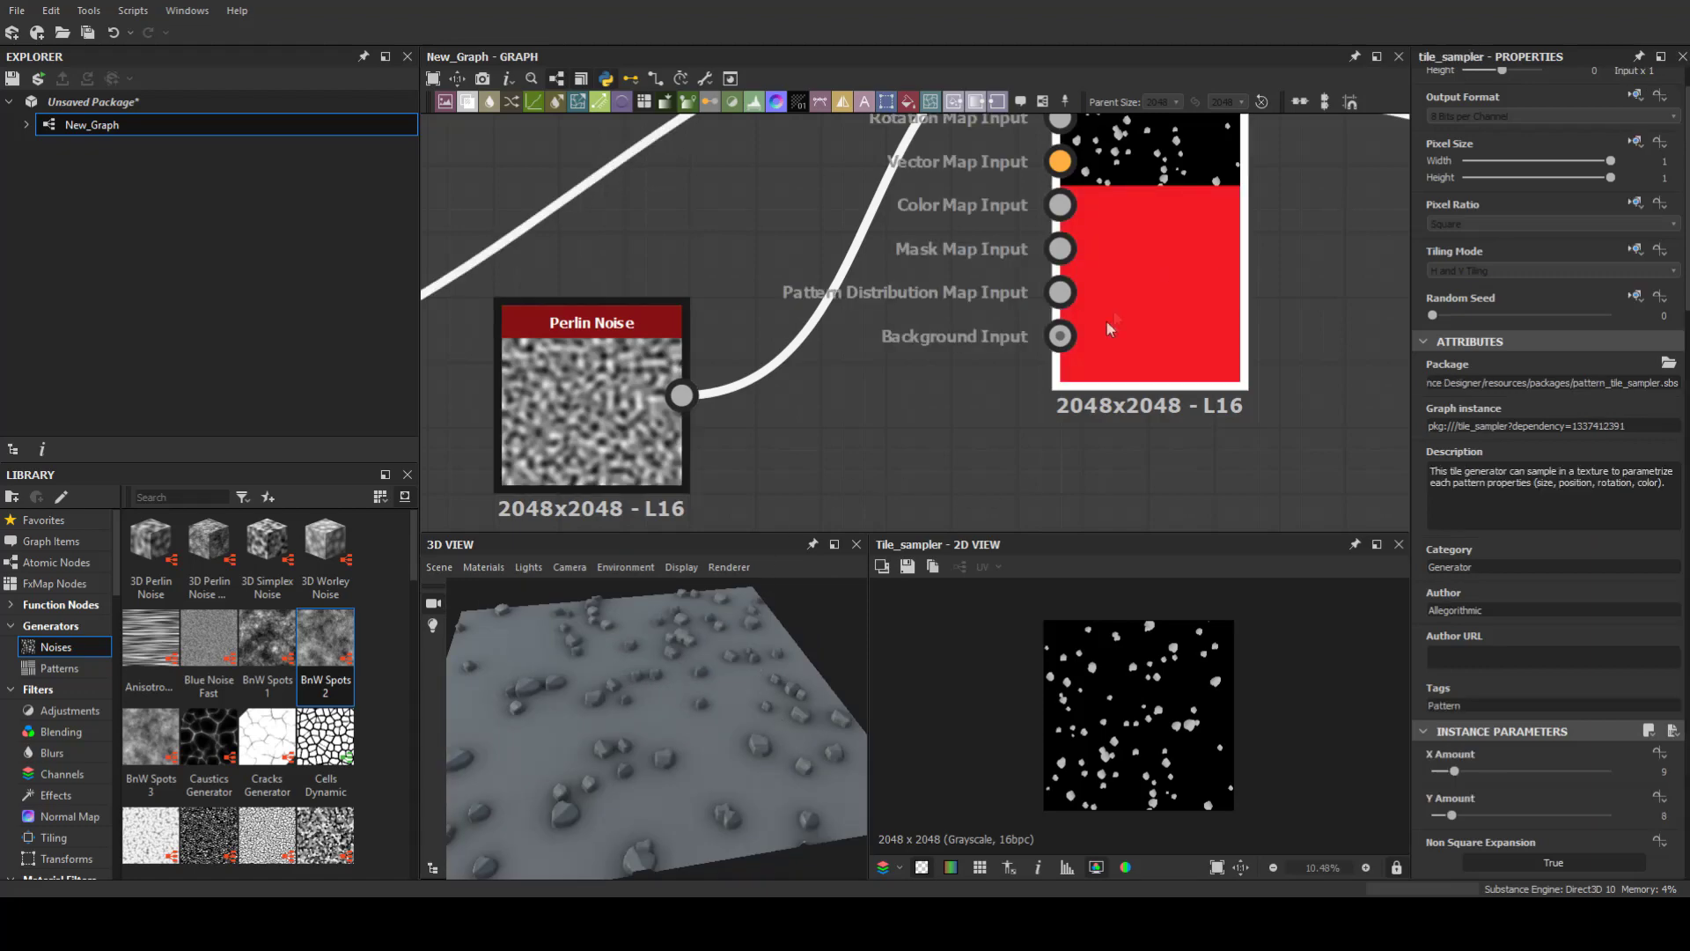
scroll(1077, 435, "down", 3)
left_click_drag(1481, 780, 1471, 771)
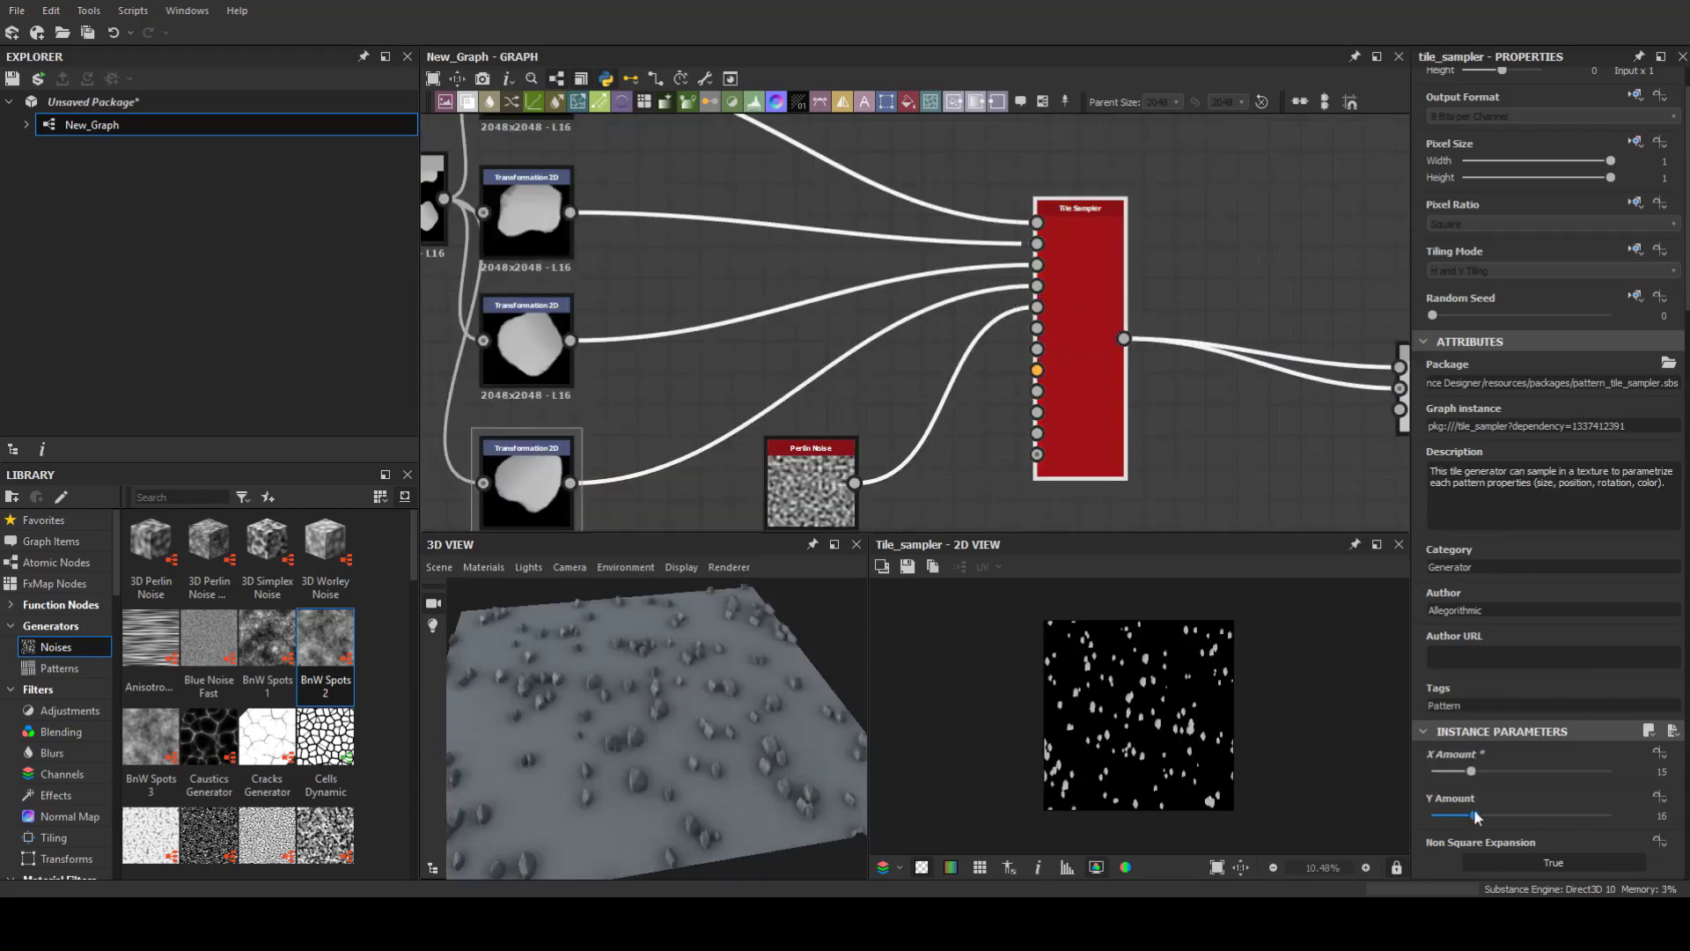
left_click_drag(669, 669, 731, 858)
left_click_drag(1531, 781, 1474, 771)
Step: Orbit the 3D view over the stone field and select the stone Blend node
mouse_move(669, 722)
left_mouse_down()
mouse_move(759, 760)
mouse_move(792, 748)
left_mouse_up()
scroll(896, 331, "down", 5)
scroll(896, 332, "down", 3)
left_click_drag(668, 722, 704, 748)
scroll(799, 273, "up", 3)
scroll(799, 273, "up", 5)
left_click(799, 268)
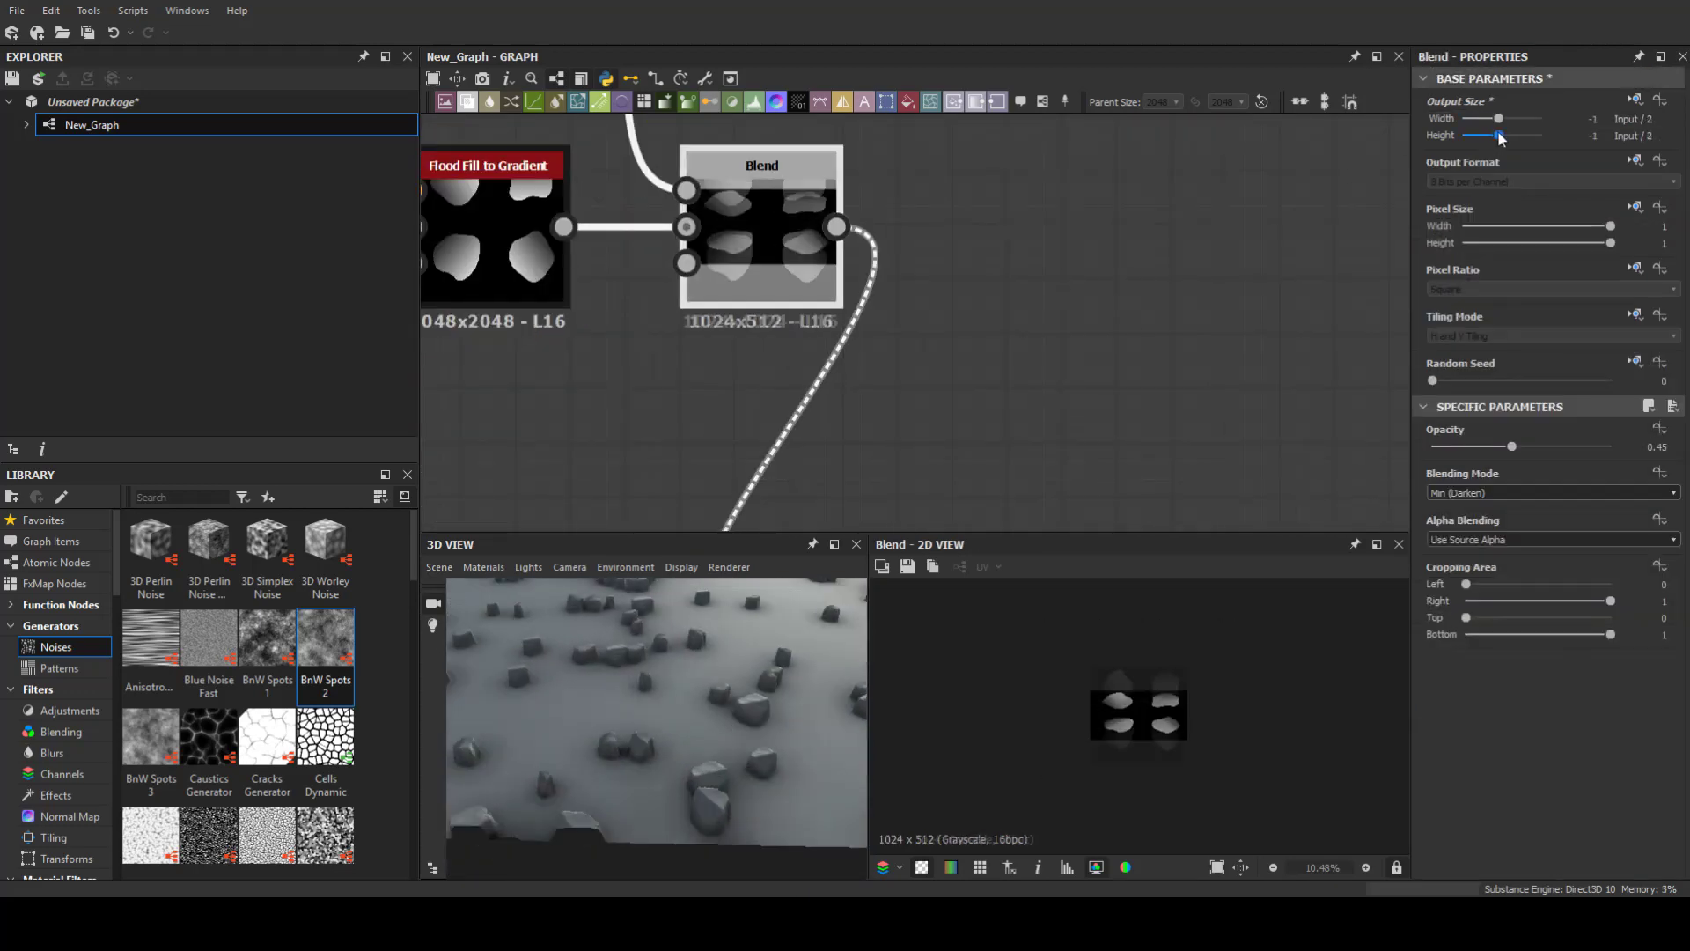
Step: Set the Blend output to 4096x2048 and move the stone-shape node group up-left
left_click_drag(1500, 136, 1505, 118)
left_click_drag(781, 595, 803, 676)
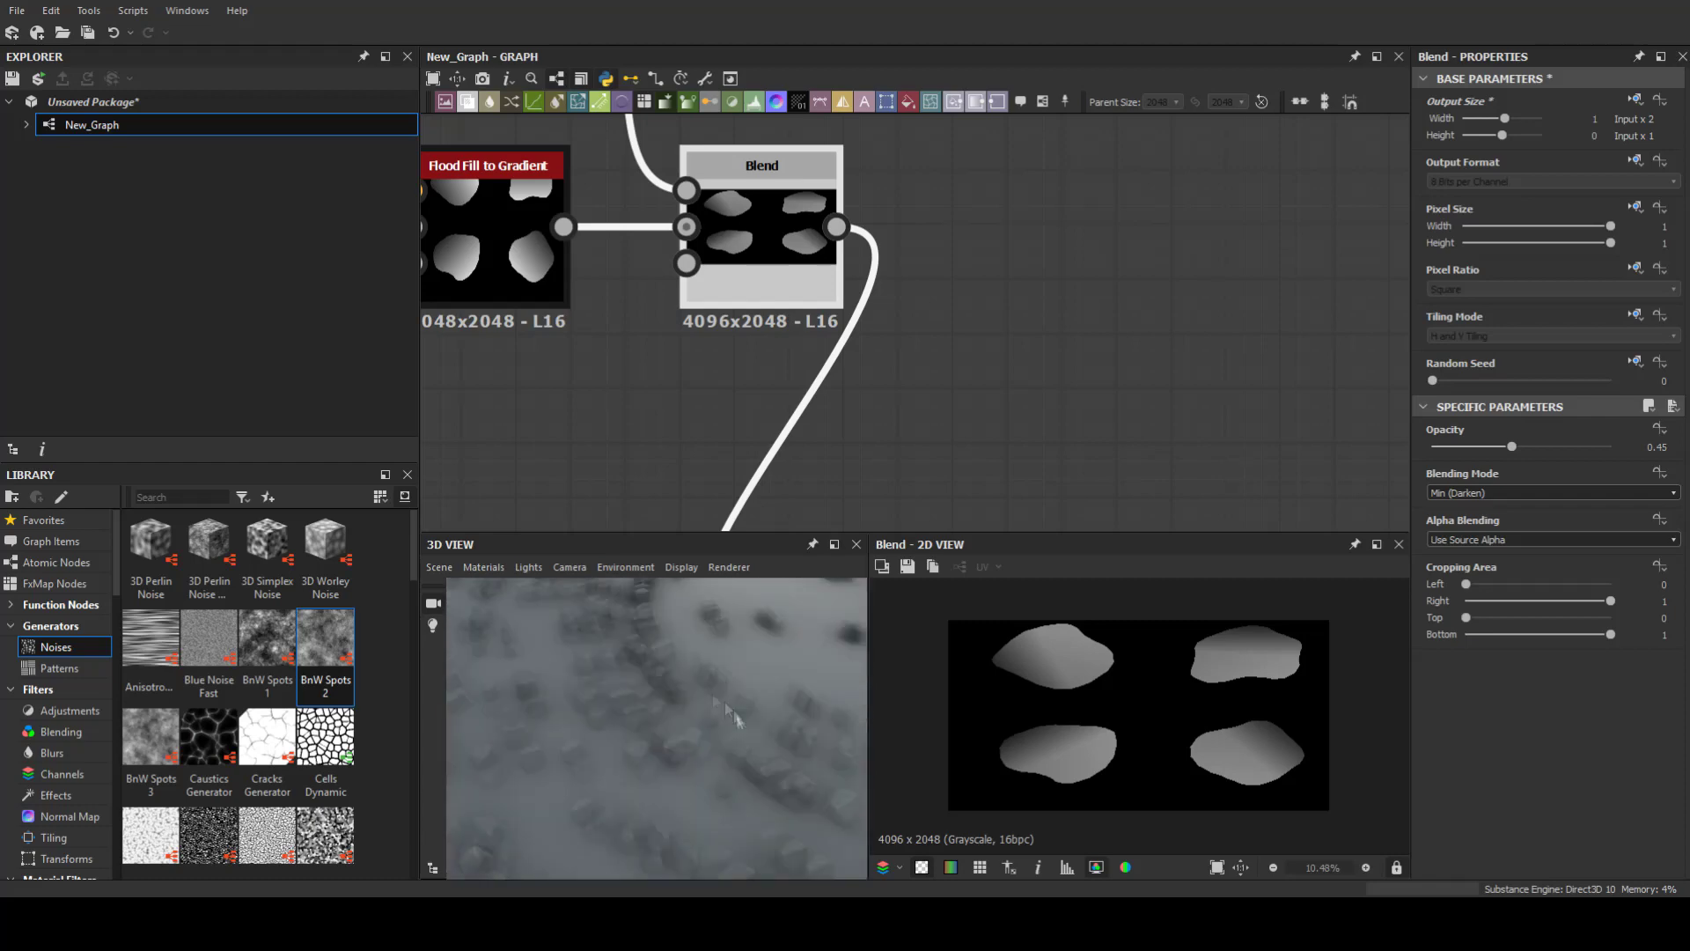
scroll(1263, 365, "down", 8)
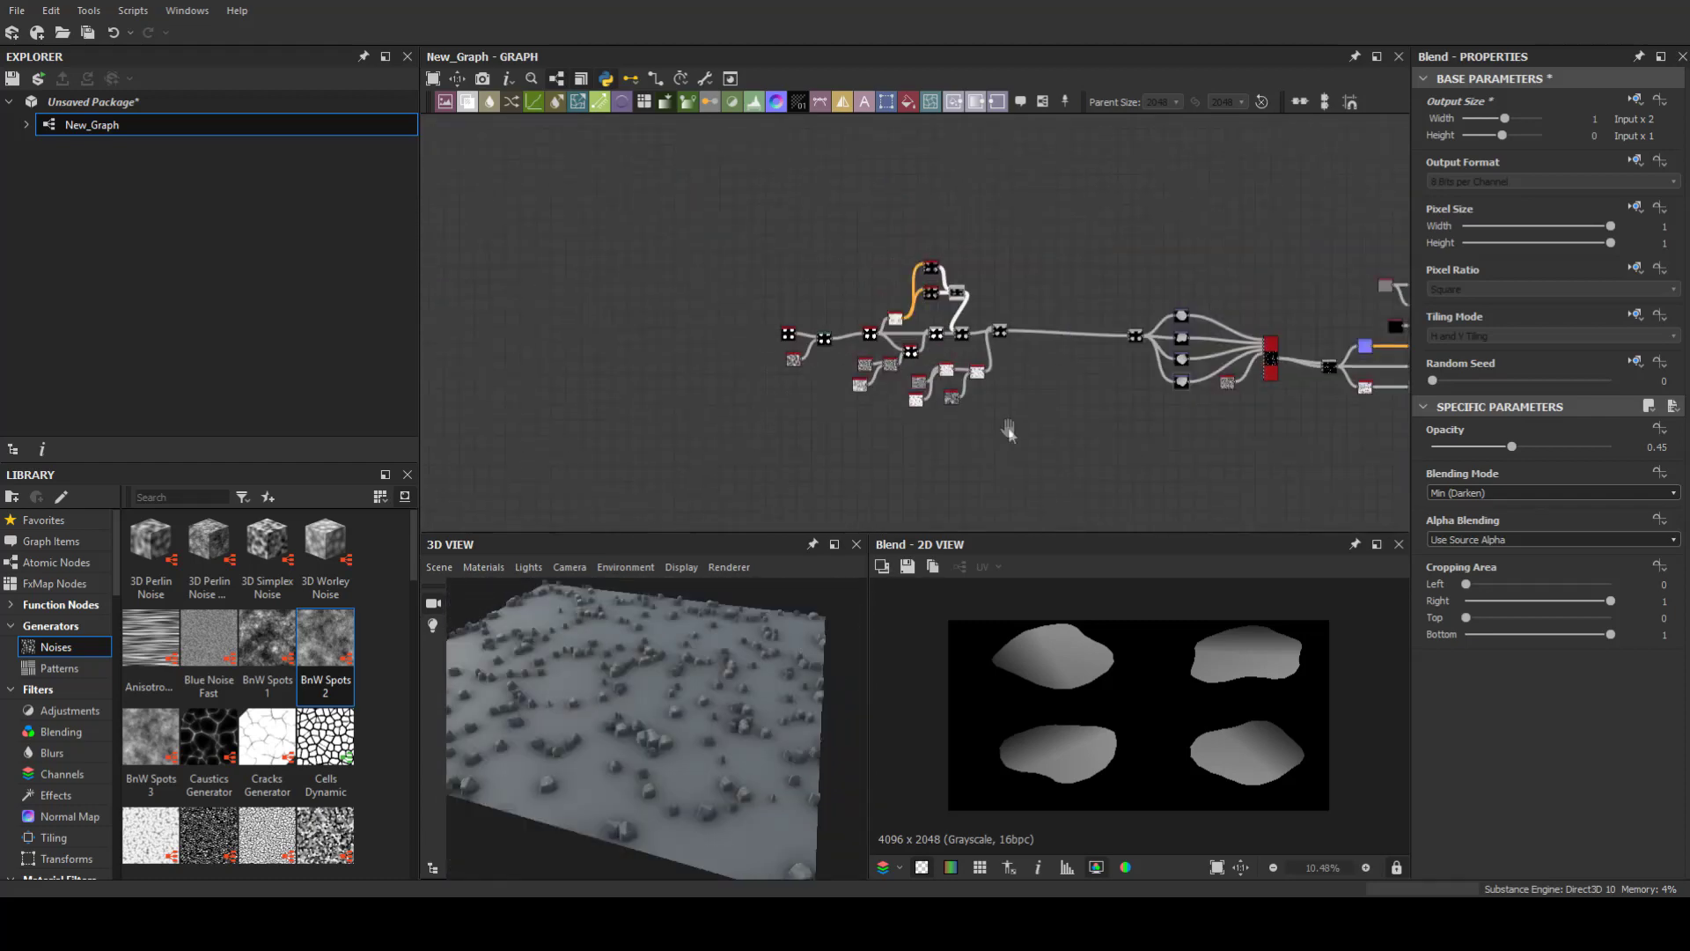
left_click_drag(992, 291, 966, 180)
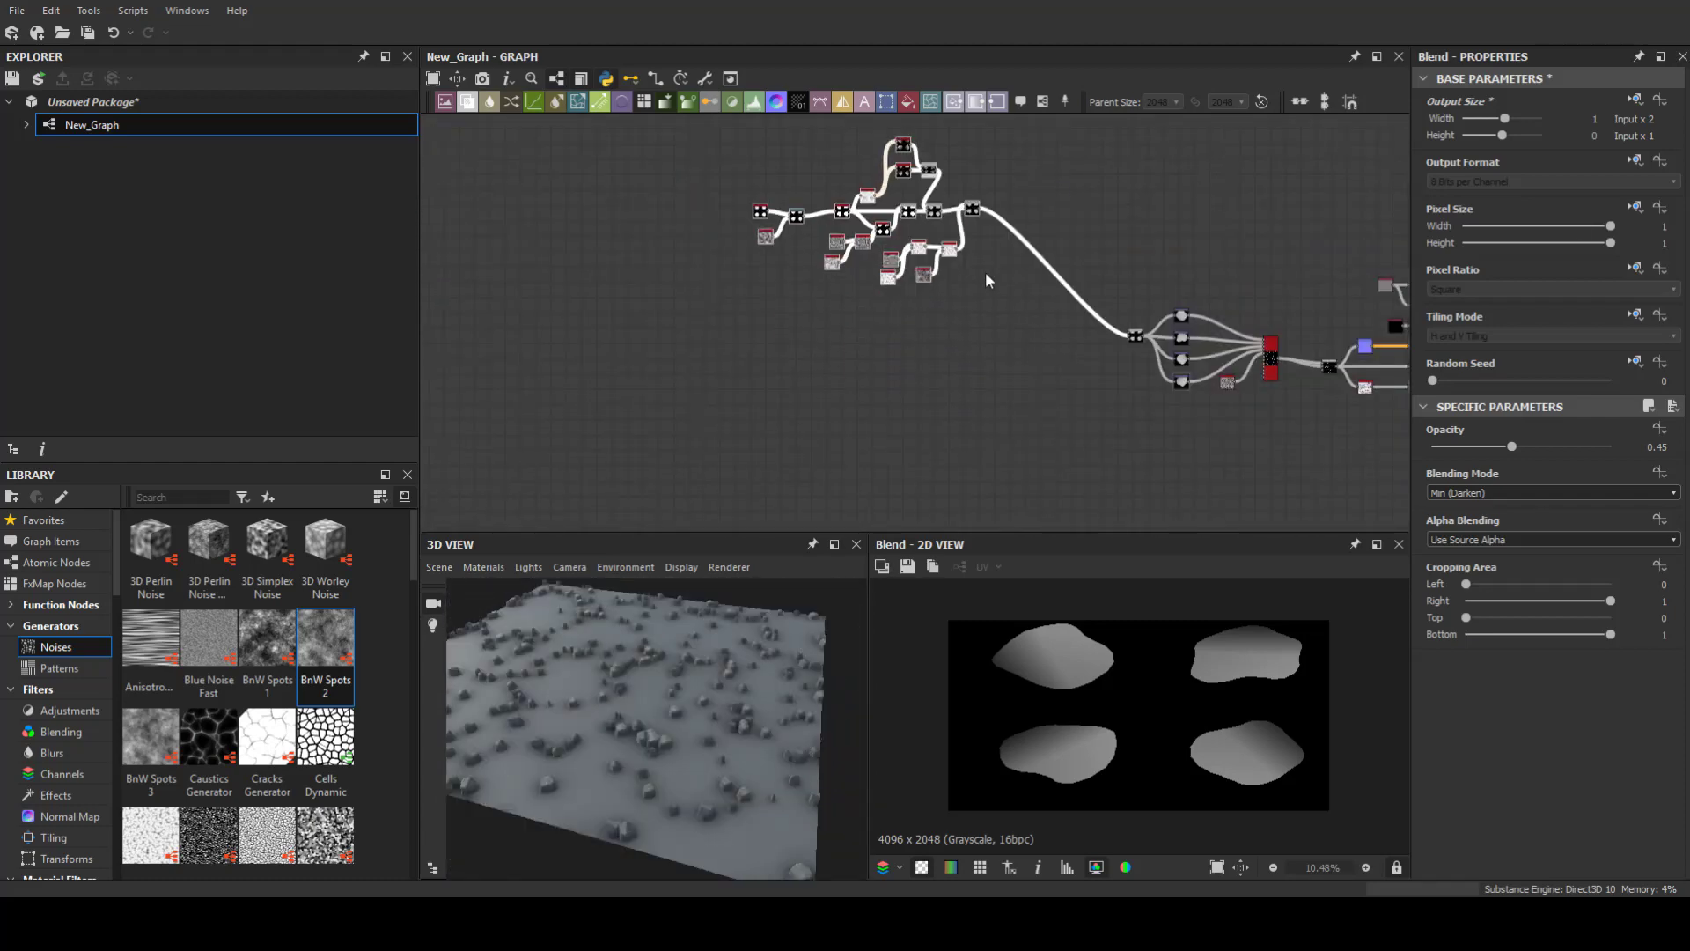
scroll(771, 398, "up", 8)
Step: Drive the Directional Warp with a Cells 1 node, at intensity 20.9 and a 199° angle
left_click(543, 299)
left_click(765, 334)
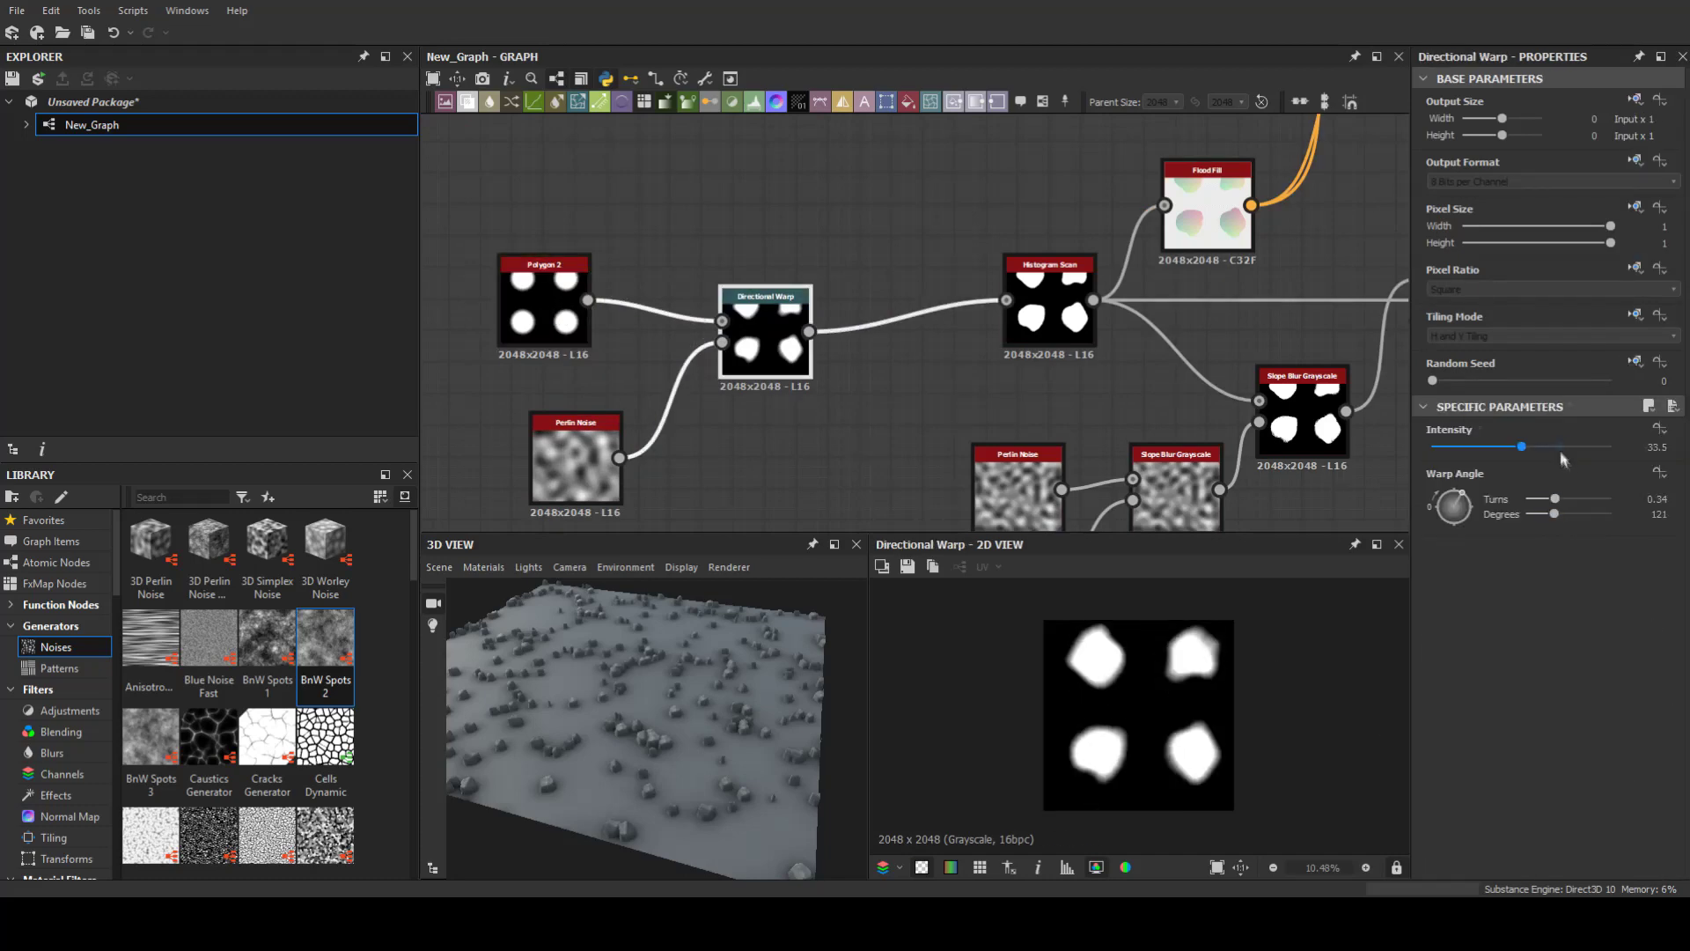
left_click_drag(1559, 447, 1565, 446)
key("space")
left_click(624, 229)
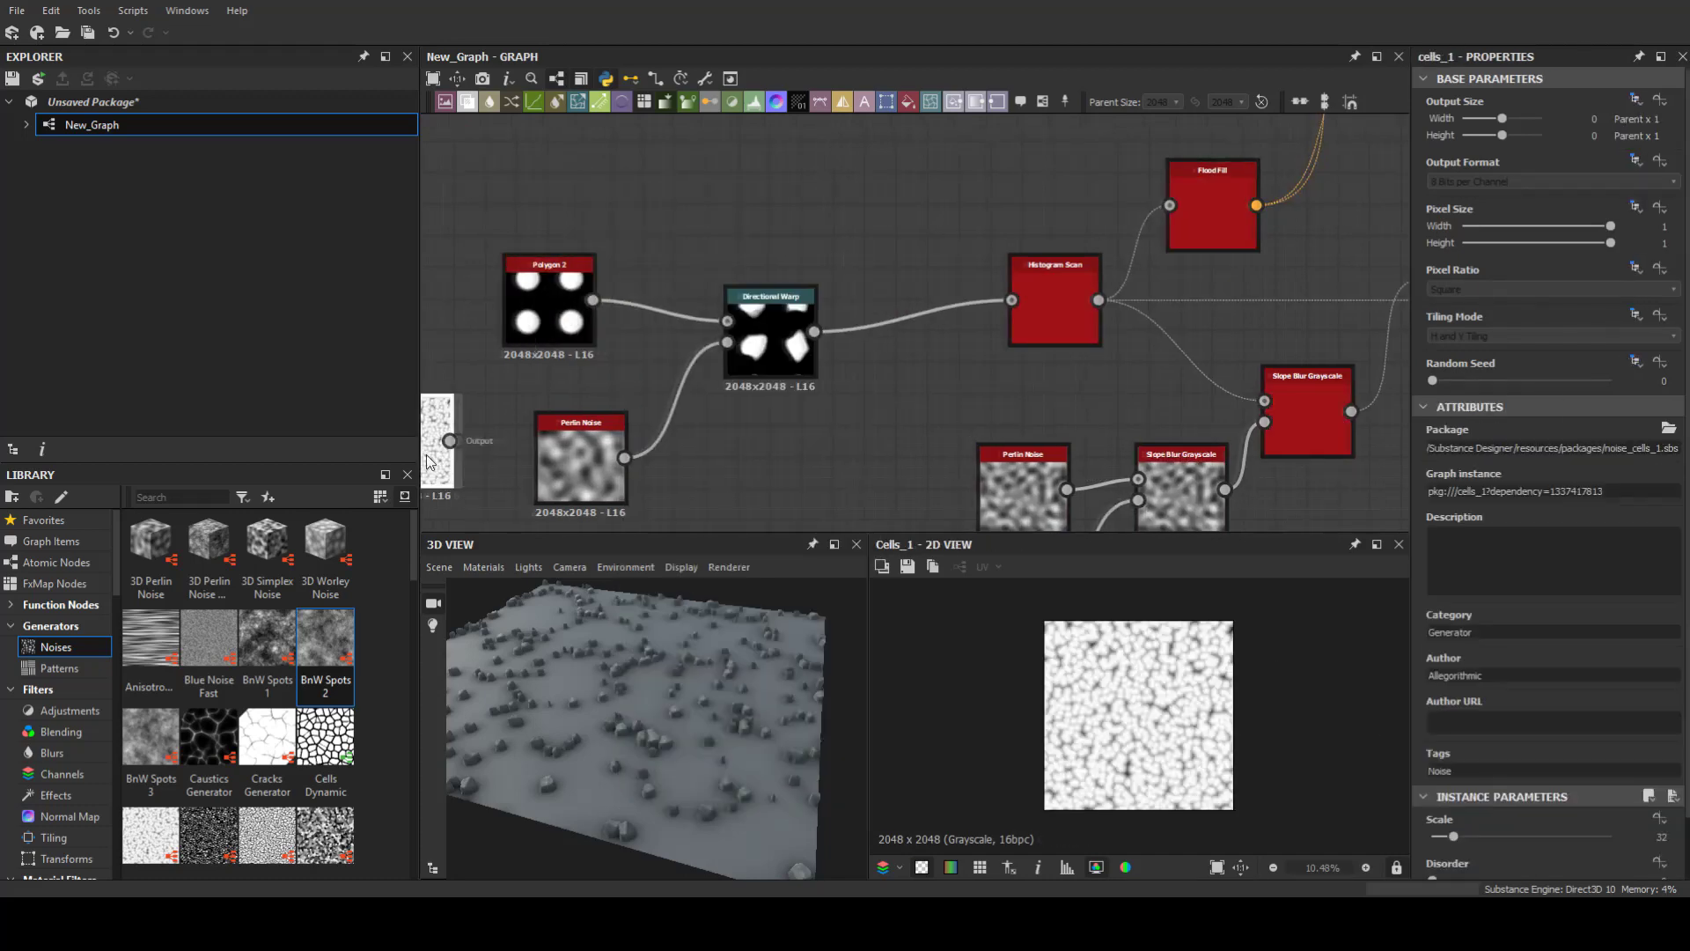
left_click_drag(514, 409, 795, 347)
left_click(795, 347)
left_click(1492, 448)
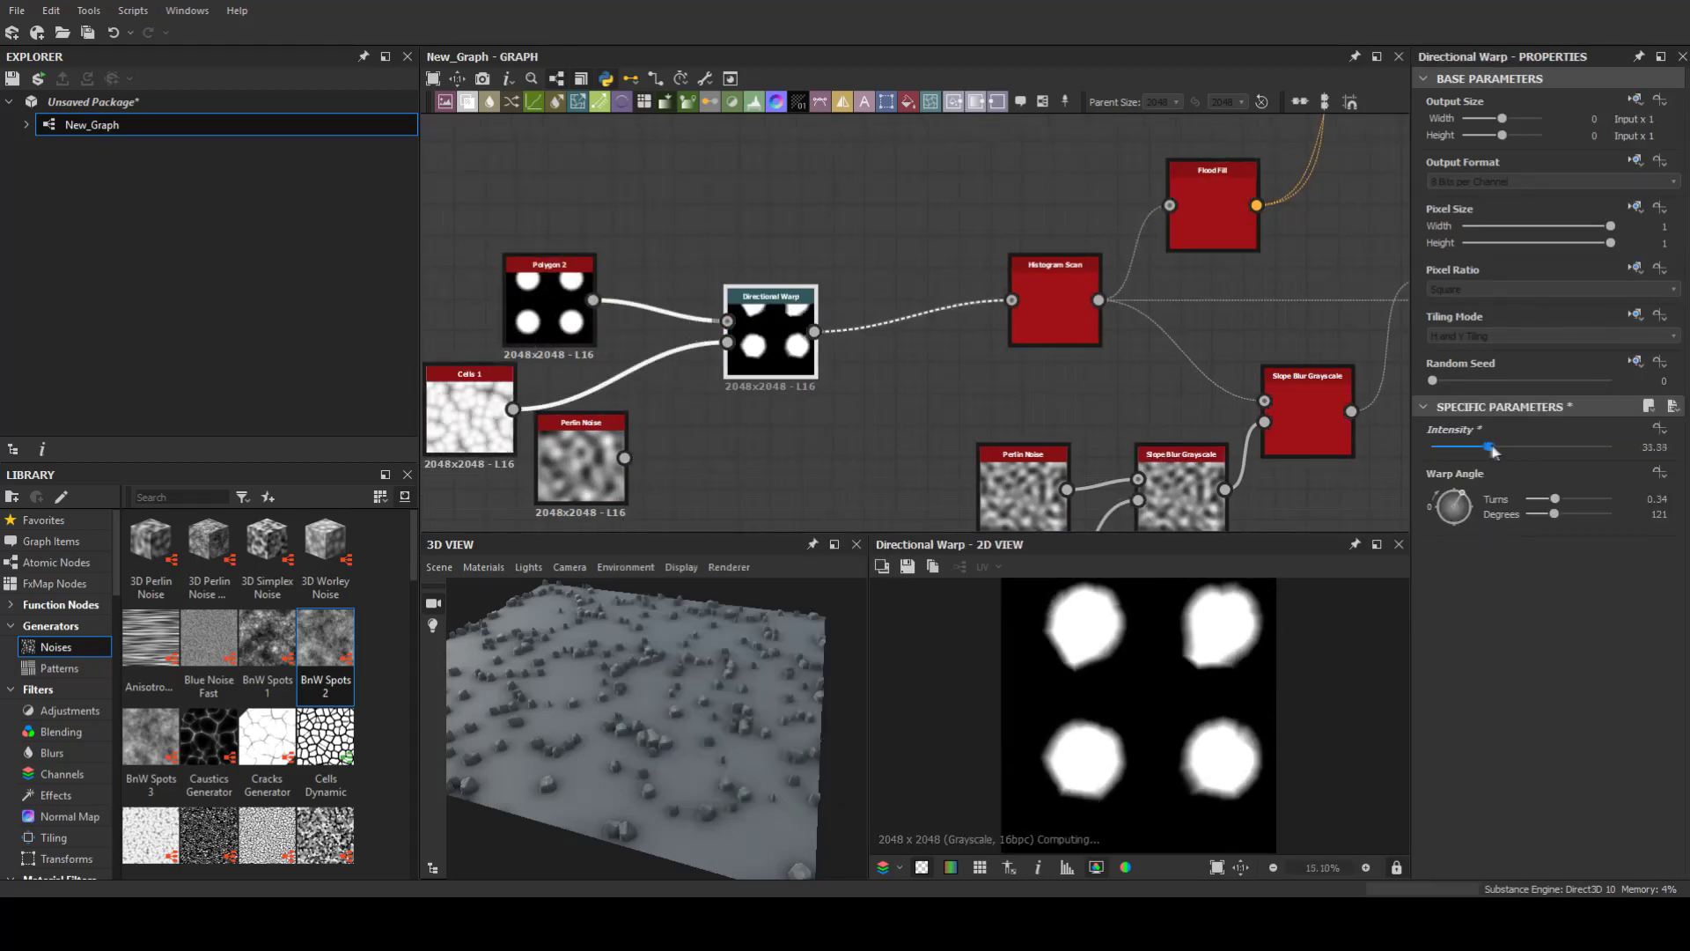
left_click_drag(1457, 446, 1435, 447)
Step: Review the Blend chain and raise the edge Slope Blur intensity to 7.88
left_click(1213, 211)
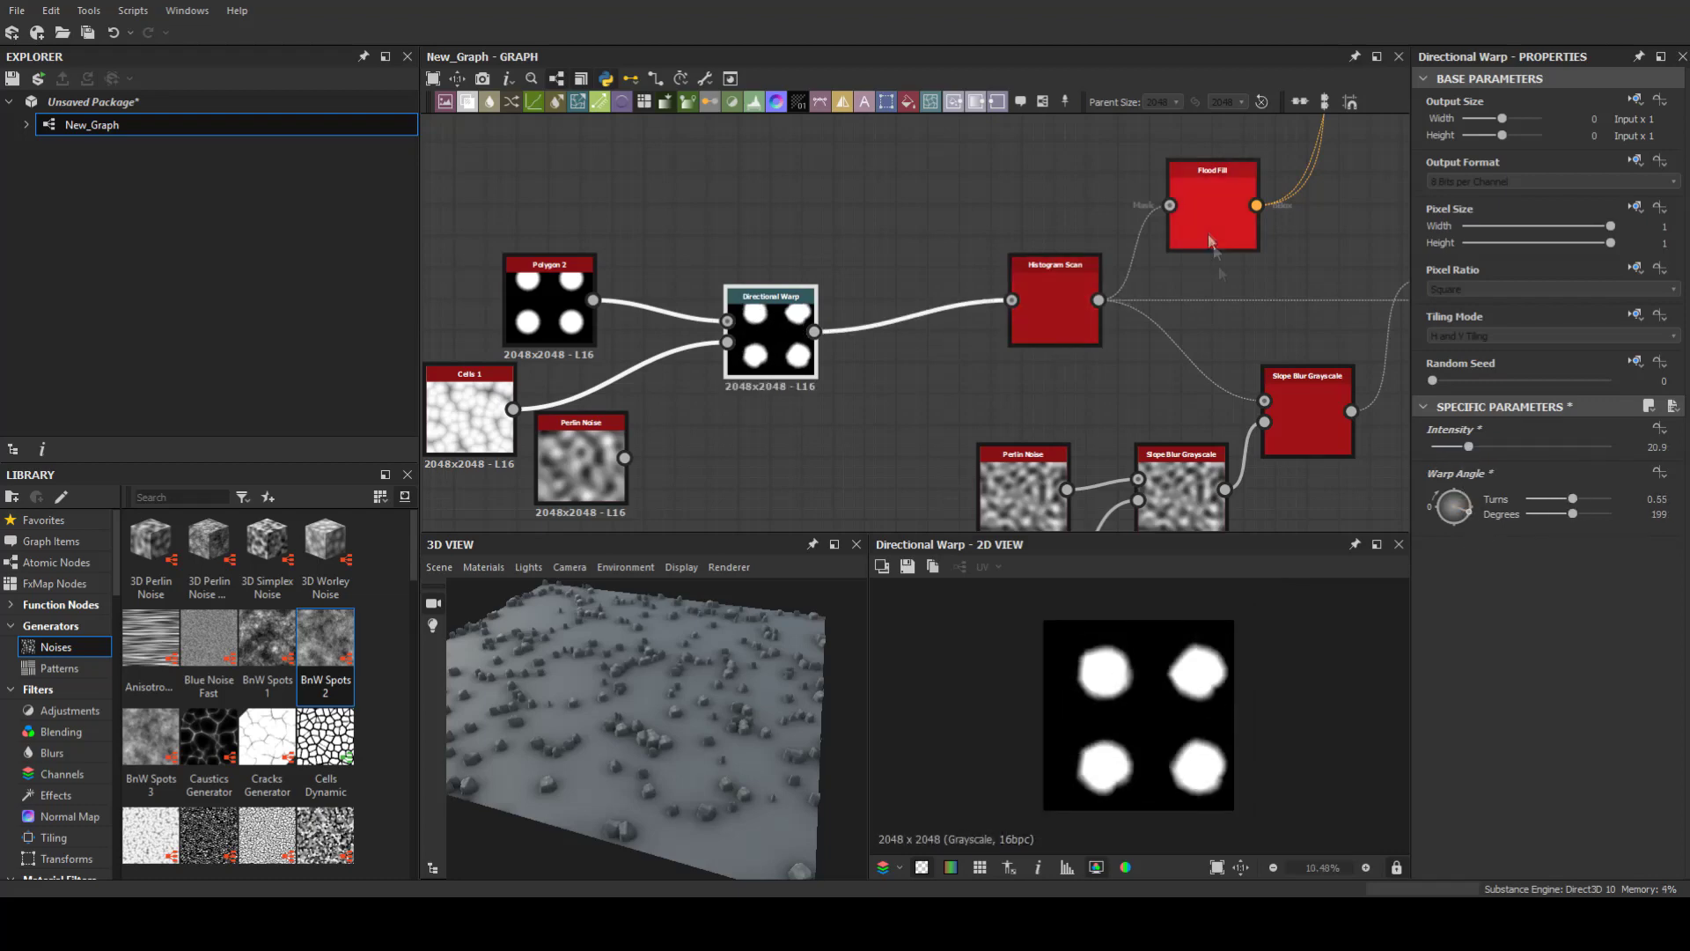
middle_click_drag(1391, 220, 1188, 304)
left_click(1187, 304)
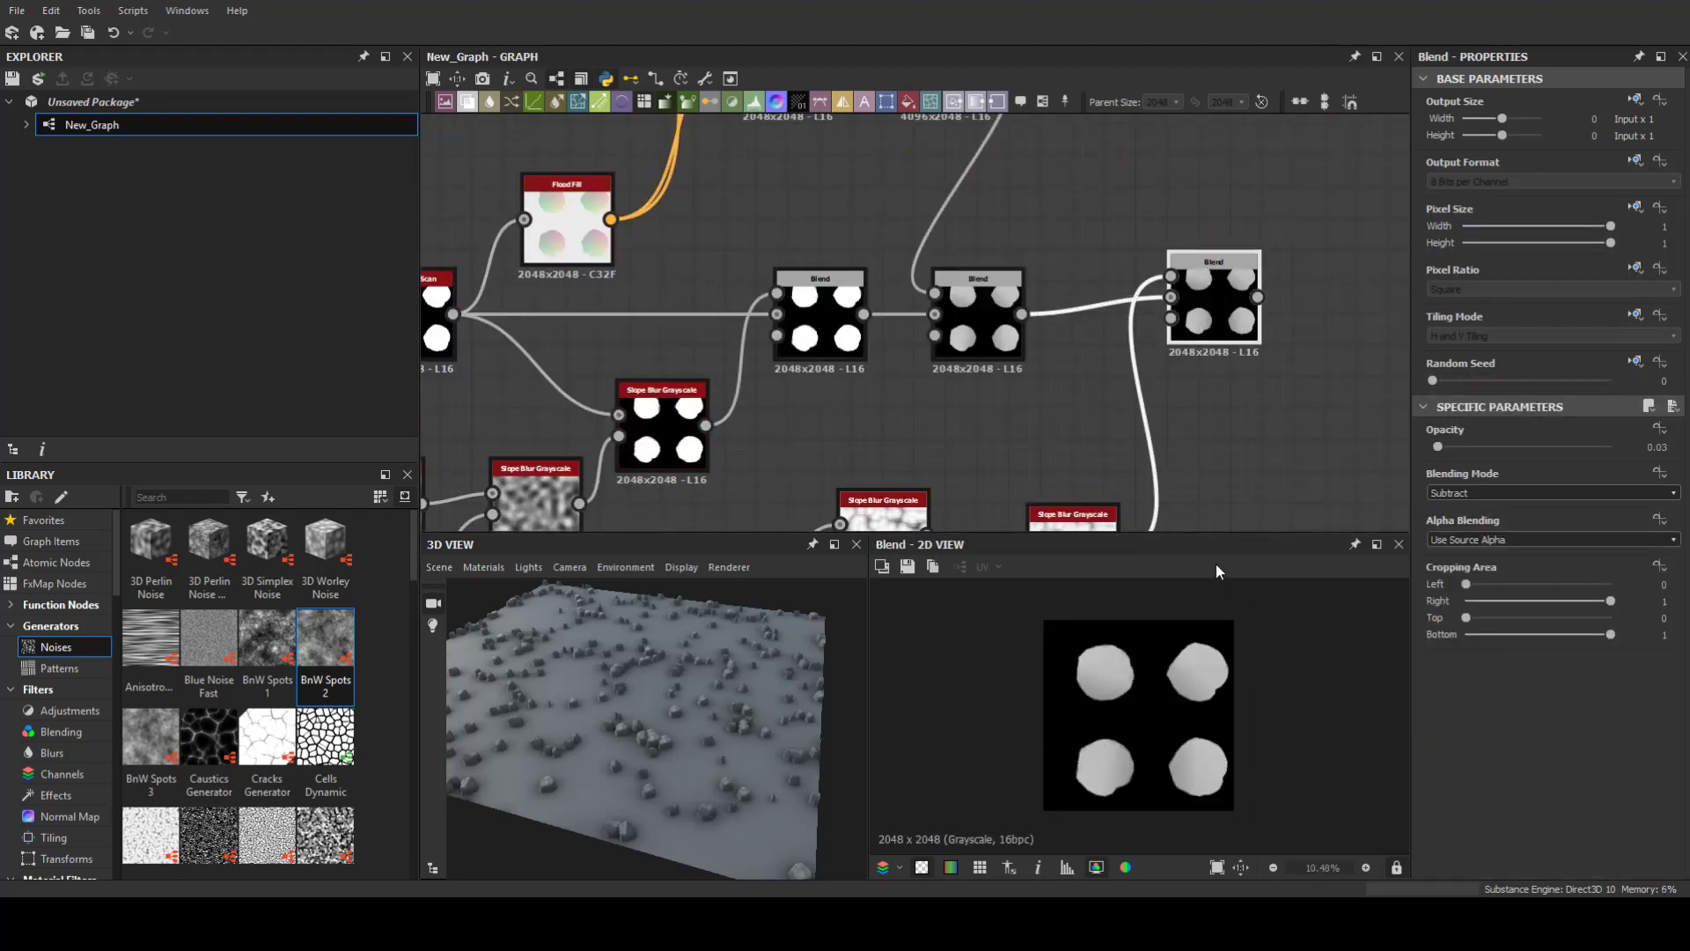
scroll(946, 207, "down", 2)
left_click(759, 264)
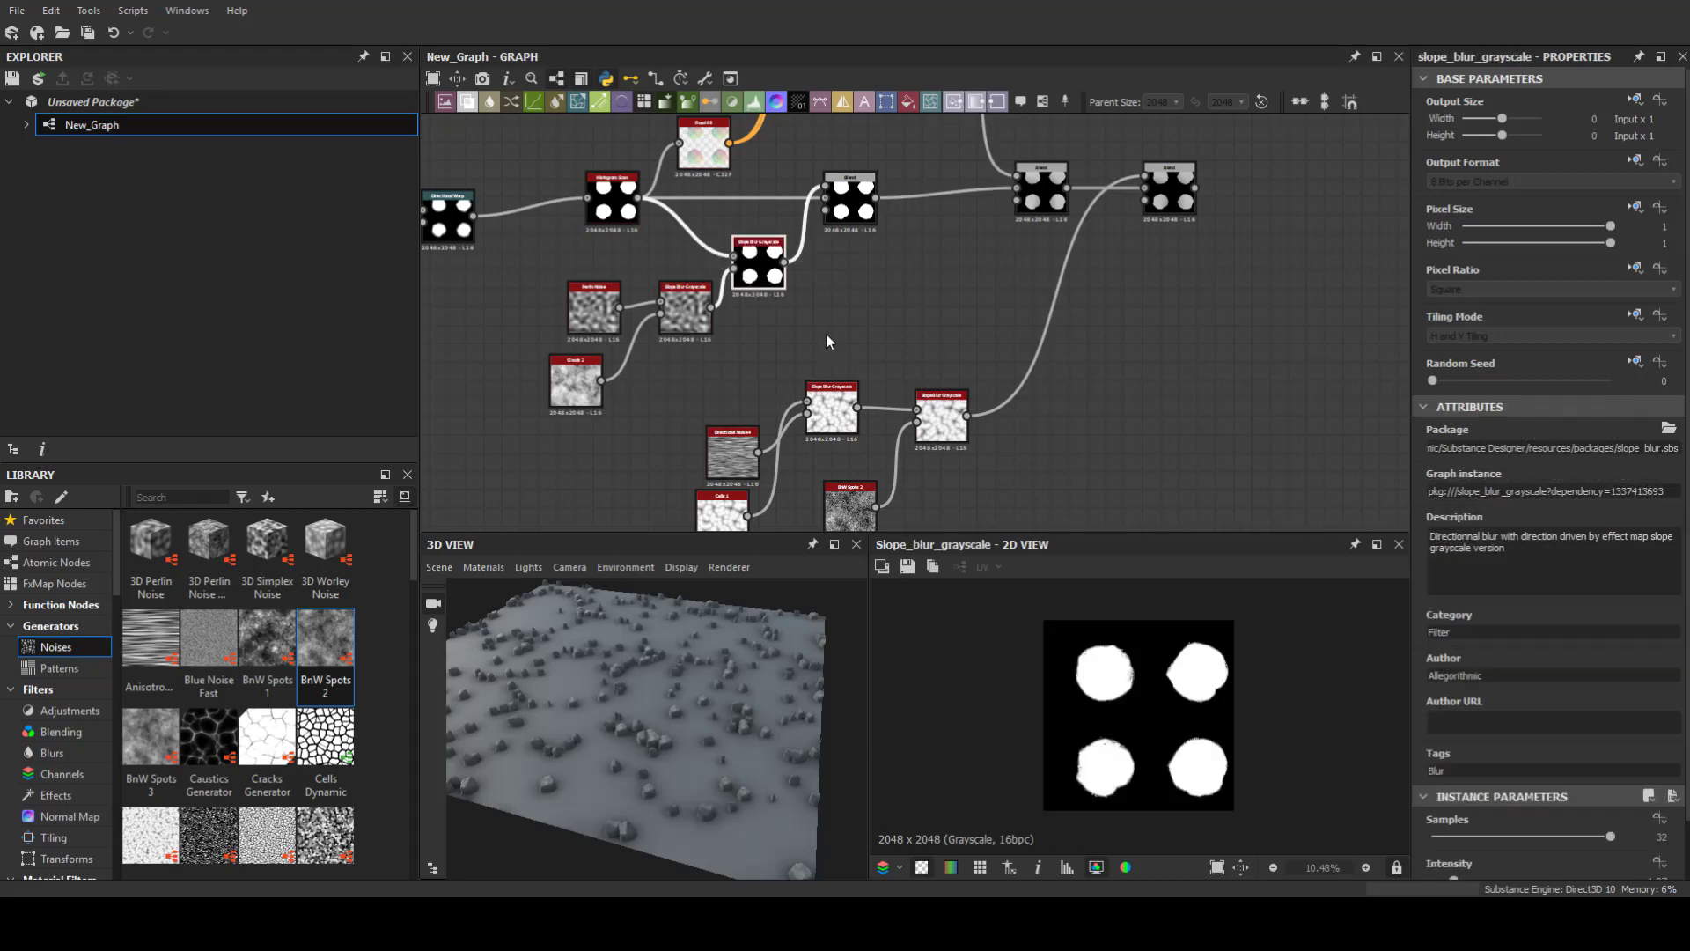
scroll(759, 260, "up", 3)
scroll(1160, 774, "up", 3)
scroll(1527, 827, "down", 1)
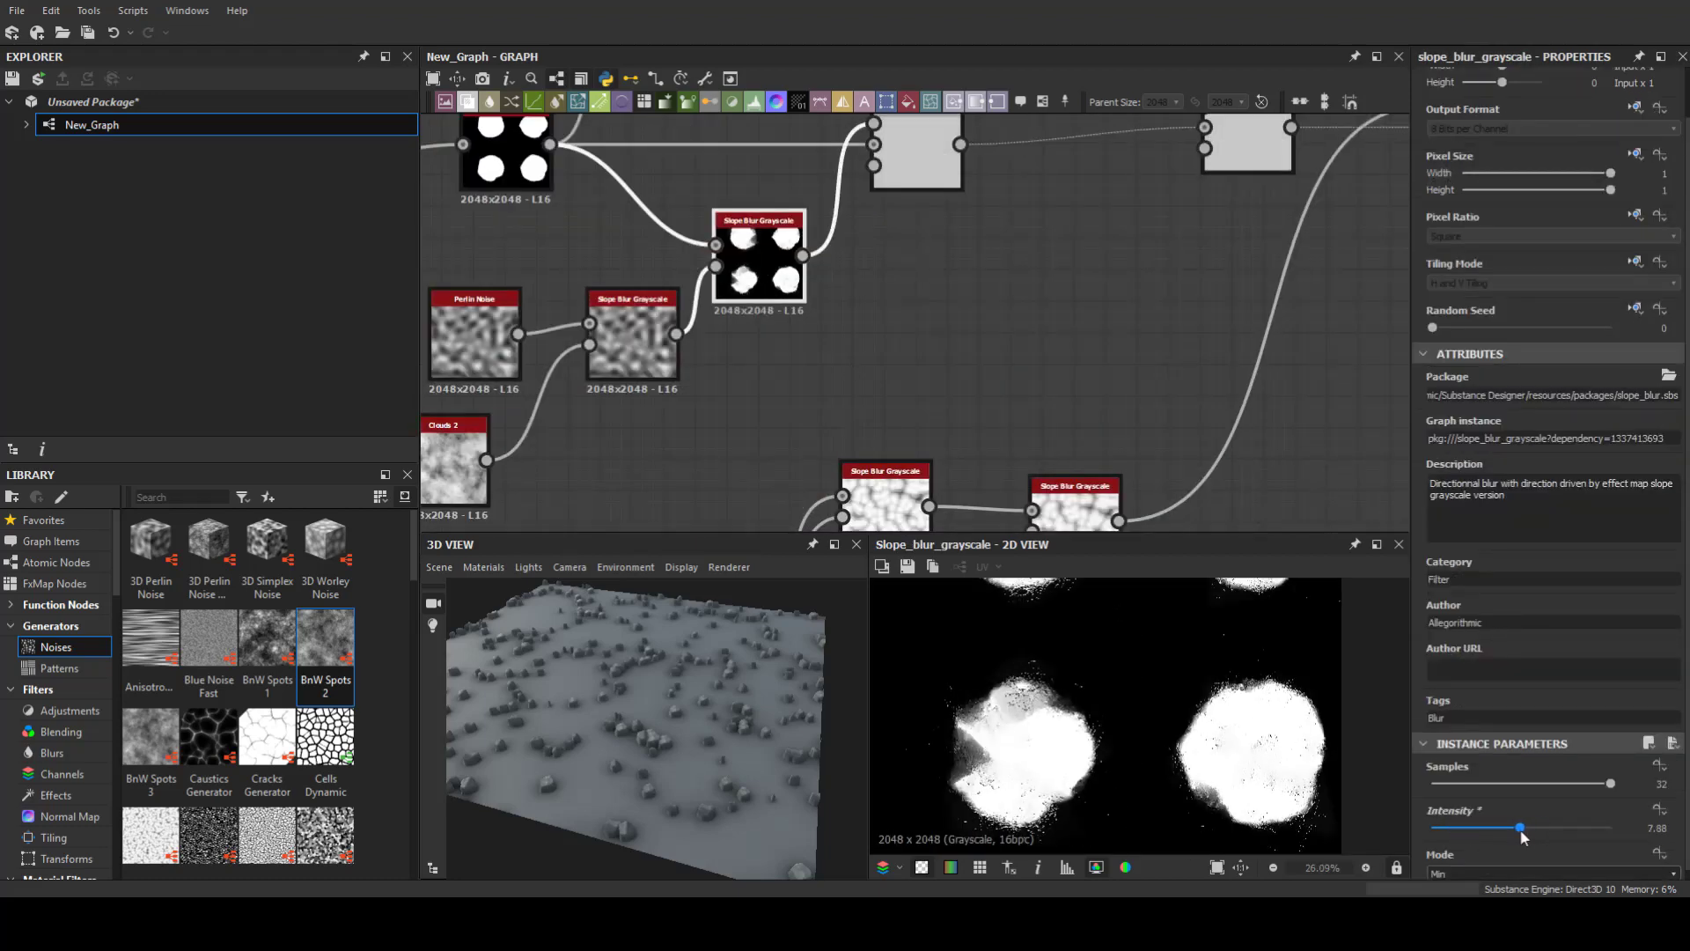
middle_click_drag(919, 158, 863, 264)
left_click(863, 264)
scroll(886, 452, "down", 2)
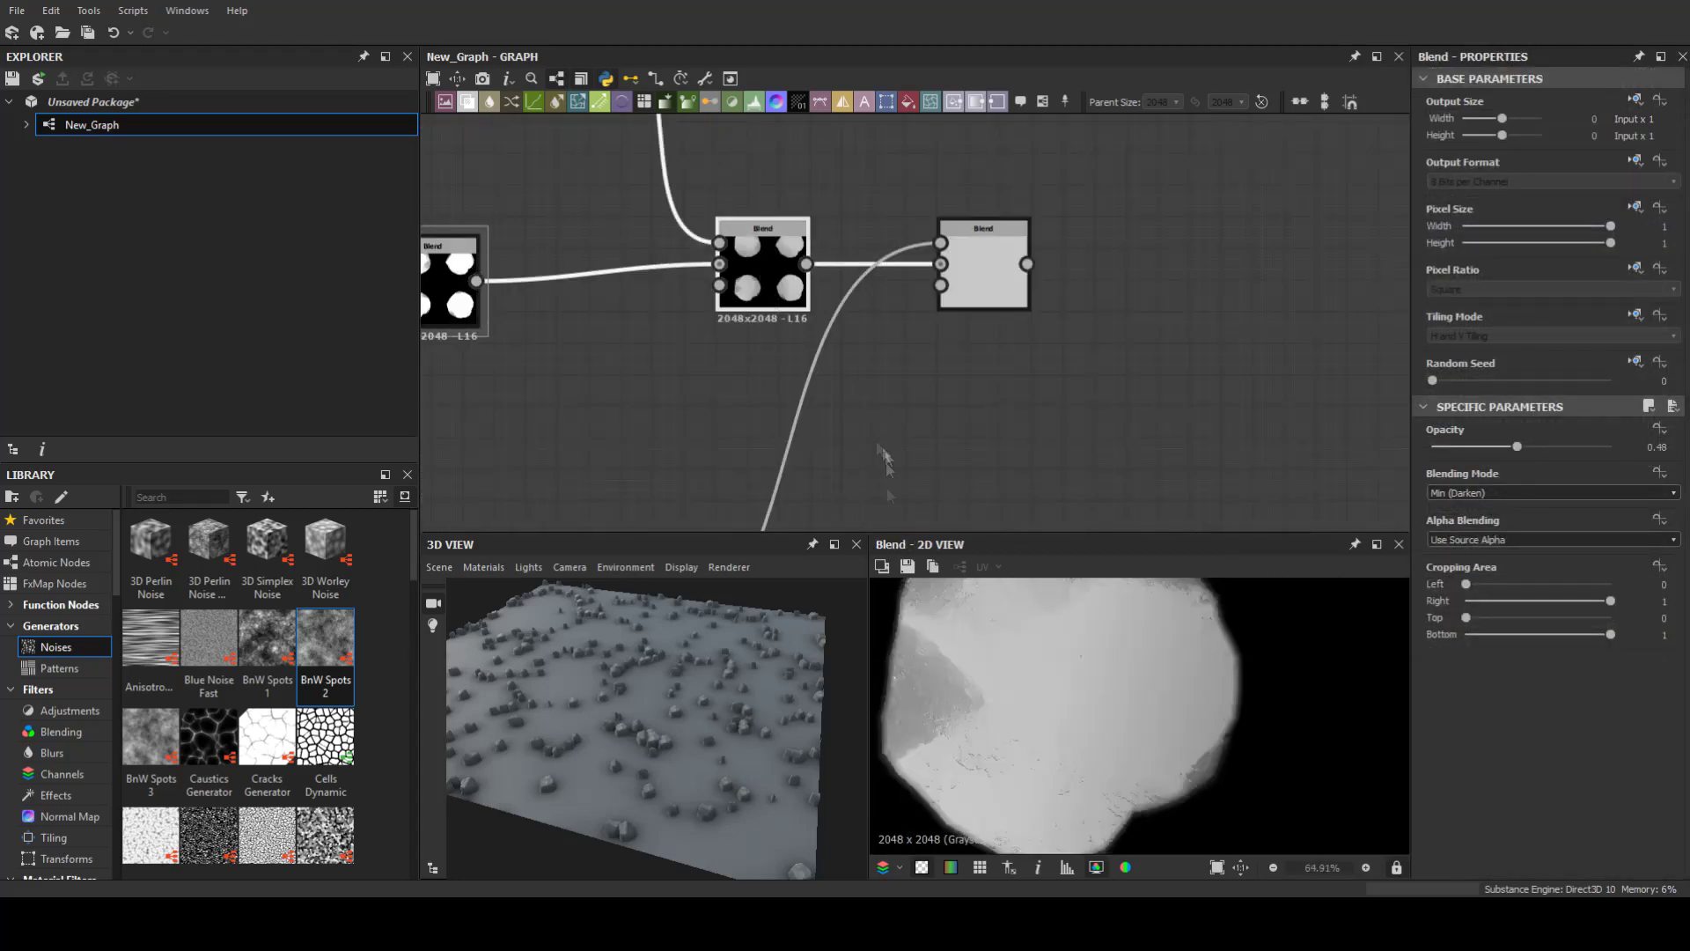
scroll(792, 422, "down", 2)
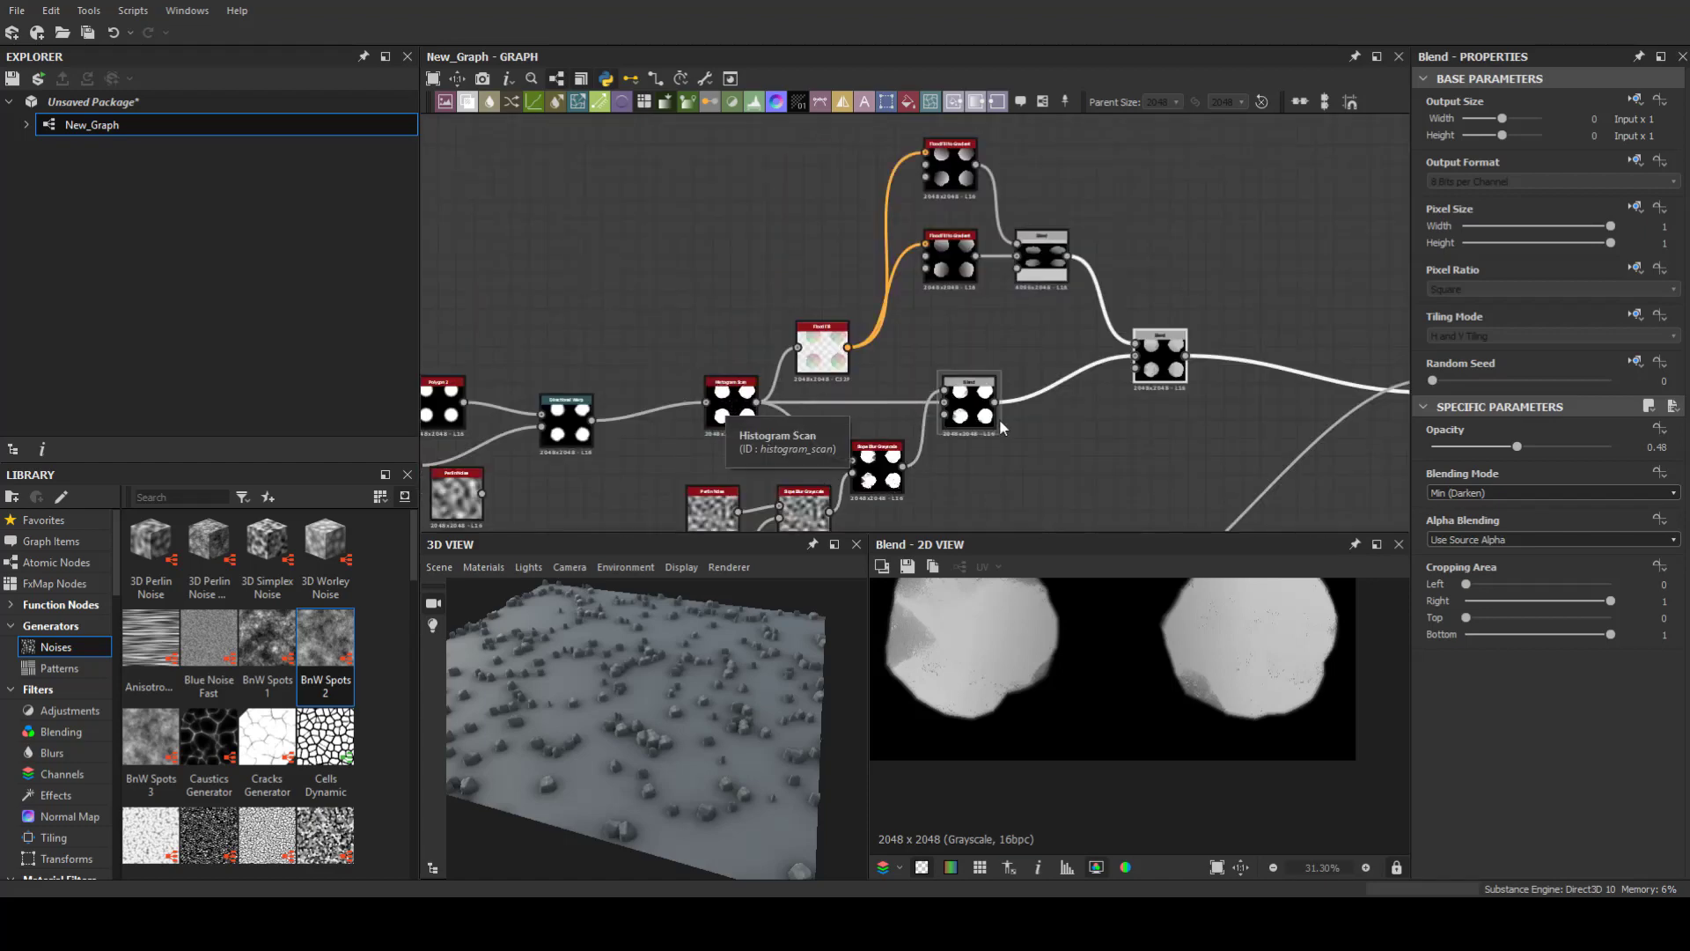
Step: Add a Tile Sampler node in empty graph space
middle_click_drag(1256, 231, 1012, 214)
key("space")
left_click(1144, 435)
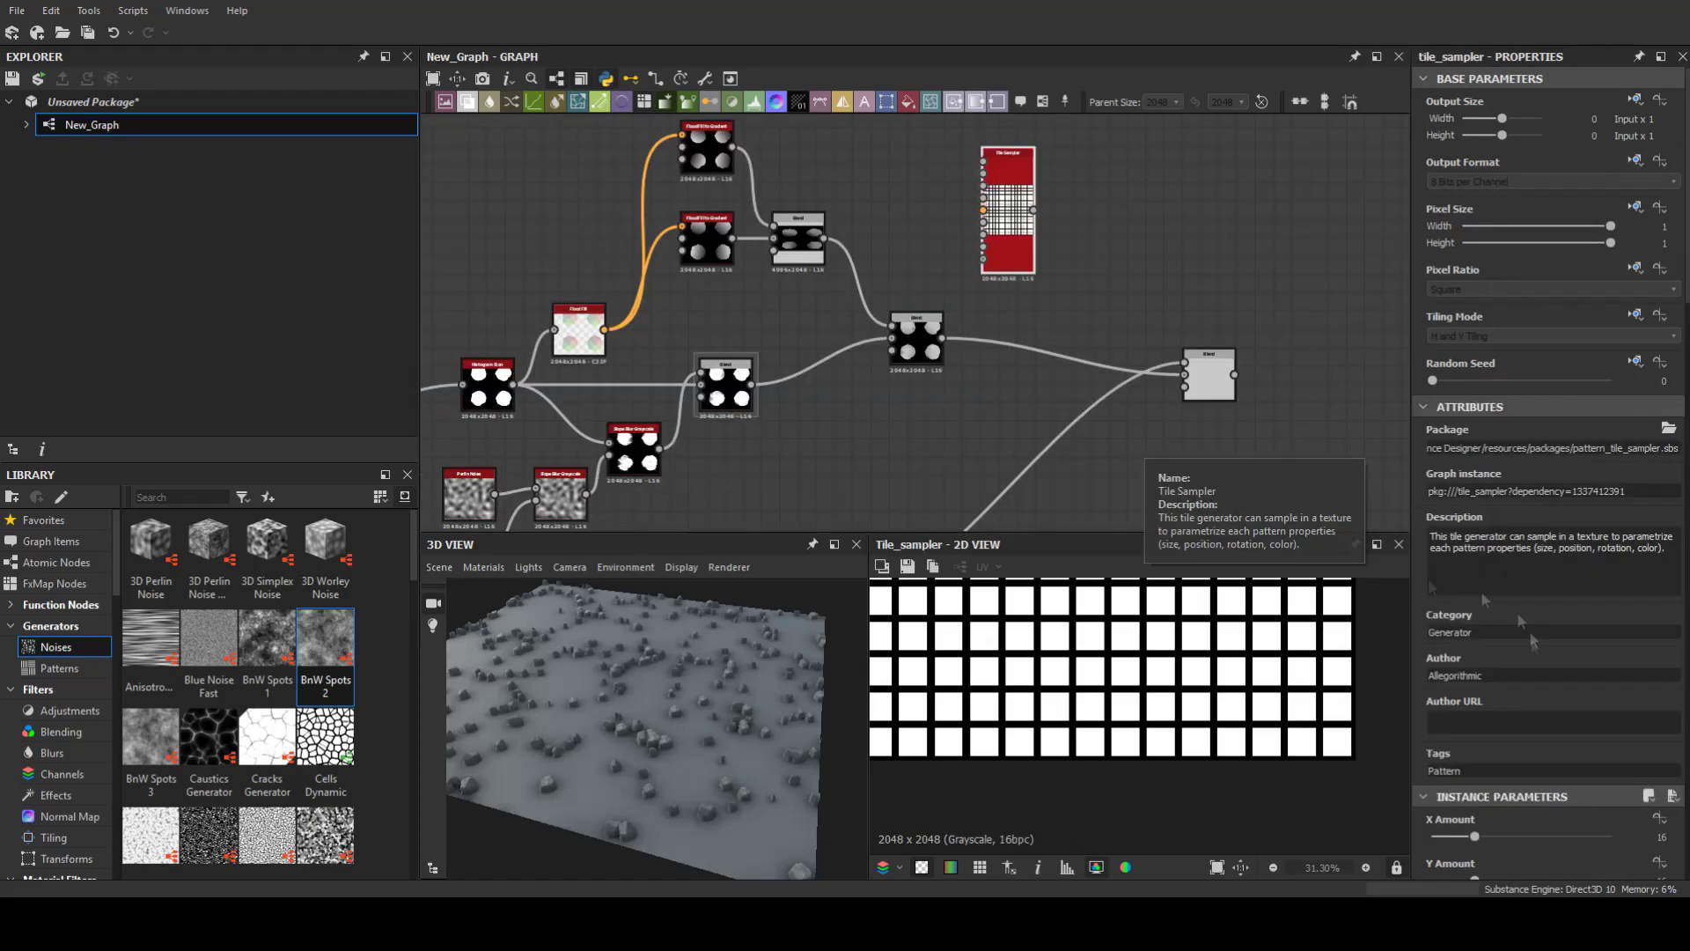
Step: Make the new Tile Sampler a Paraboloid pattern, inverted and multiplied over the stones at 0.44 opacity
scroll(1549, 528, "down", 5)
left_click(1557, 674)
left_click(1496, 714)
left_click_drag(1496, 732, 1537, 733)
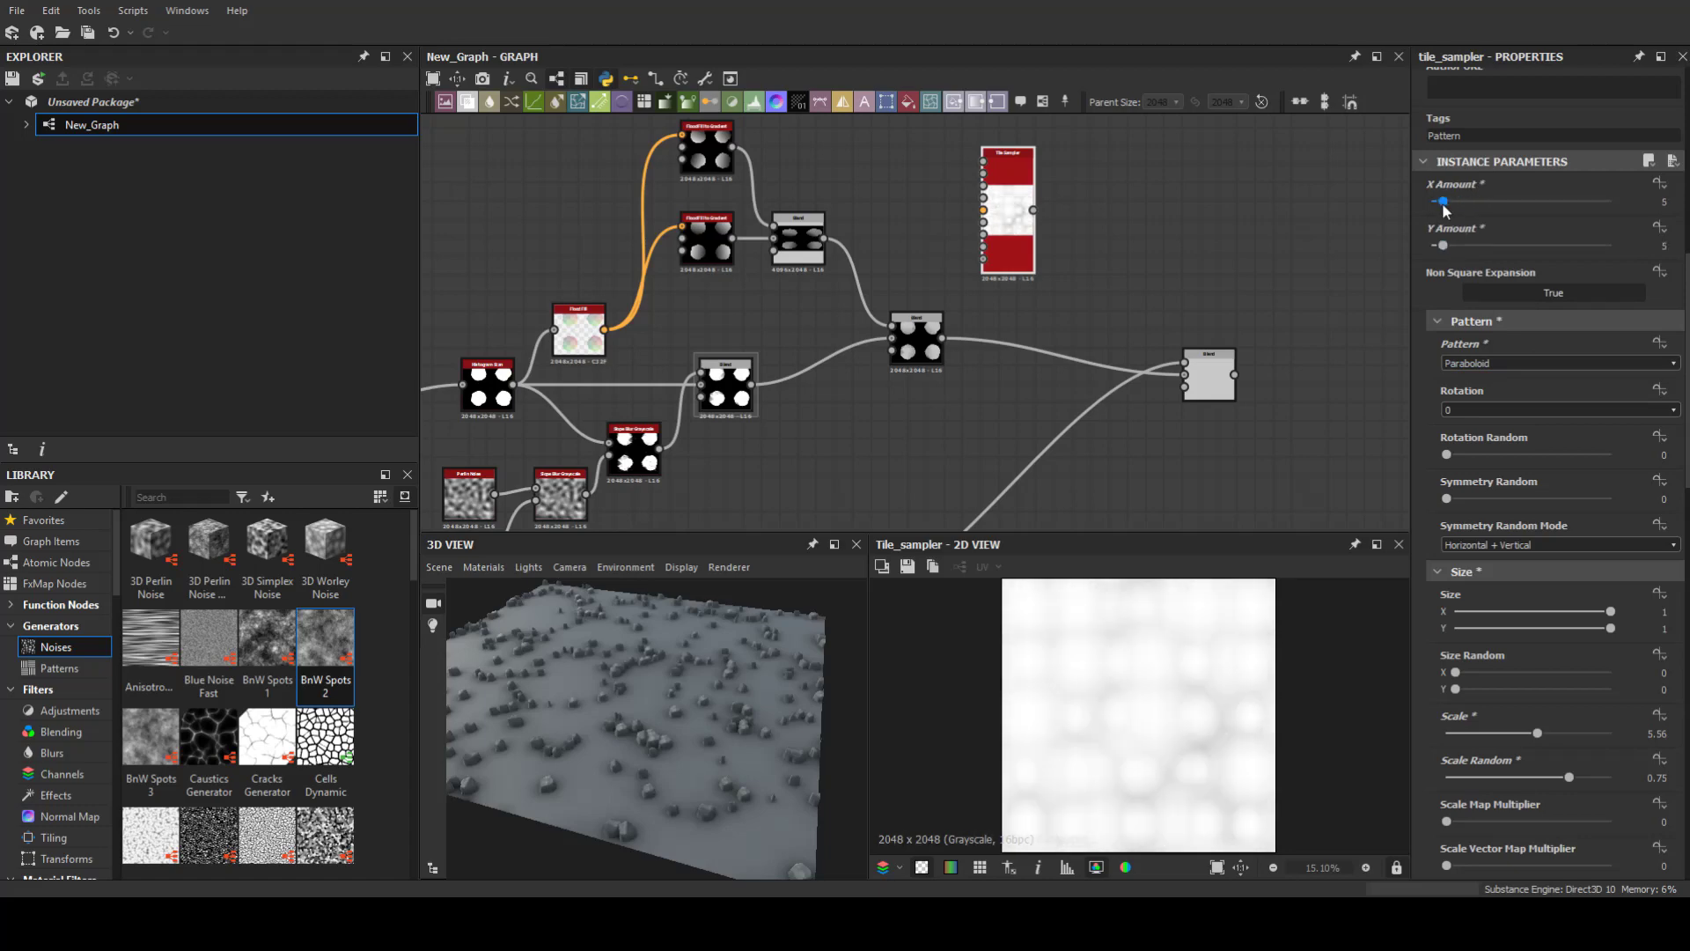
scroll(1496, 528, "down", 5)
scroll(1487, 660, "down", 5)
scroll(1478, 757, "down", 3)
scroll(1476, 775, "down", 3)
scroll(1475, 775, "up", 5)
left_click_drag(1446, 357, 1574, 357)
scroll(1528, 616, "down", 10)
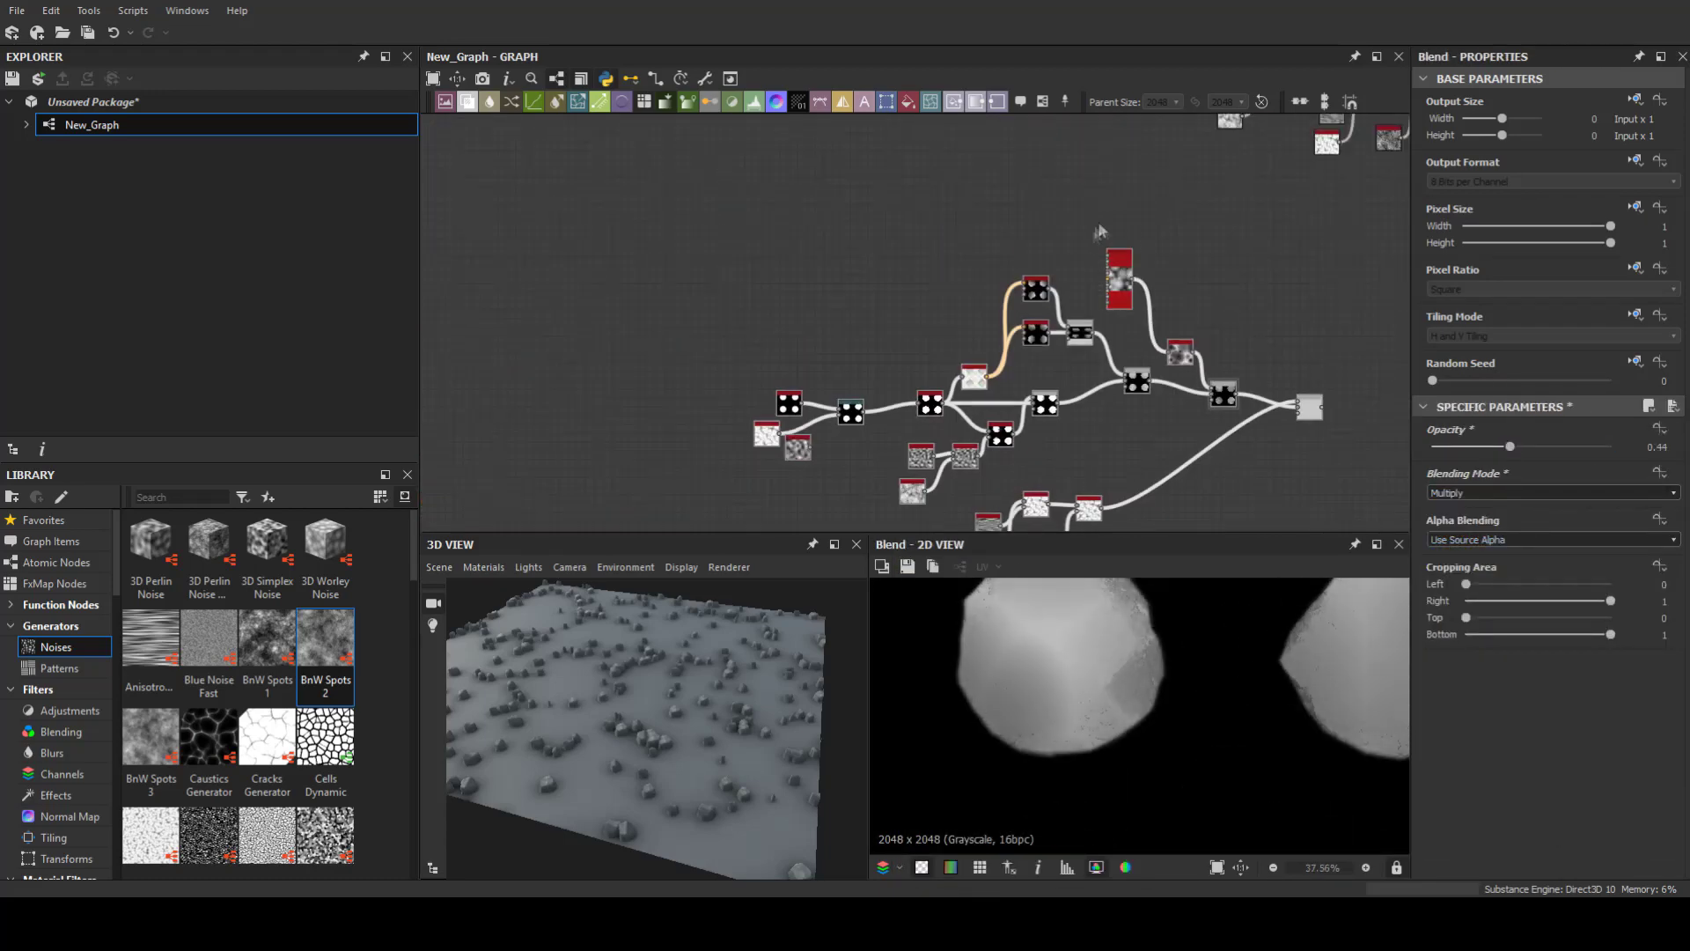
left_click(1067, 223)
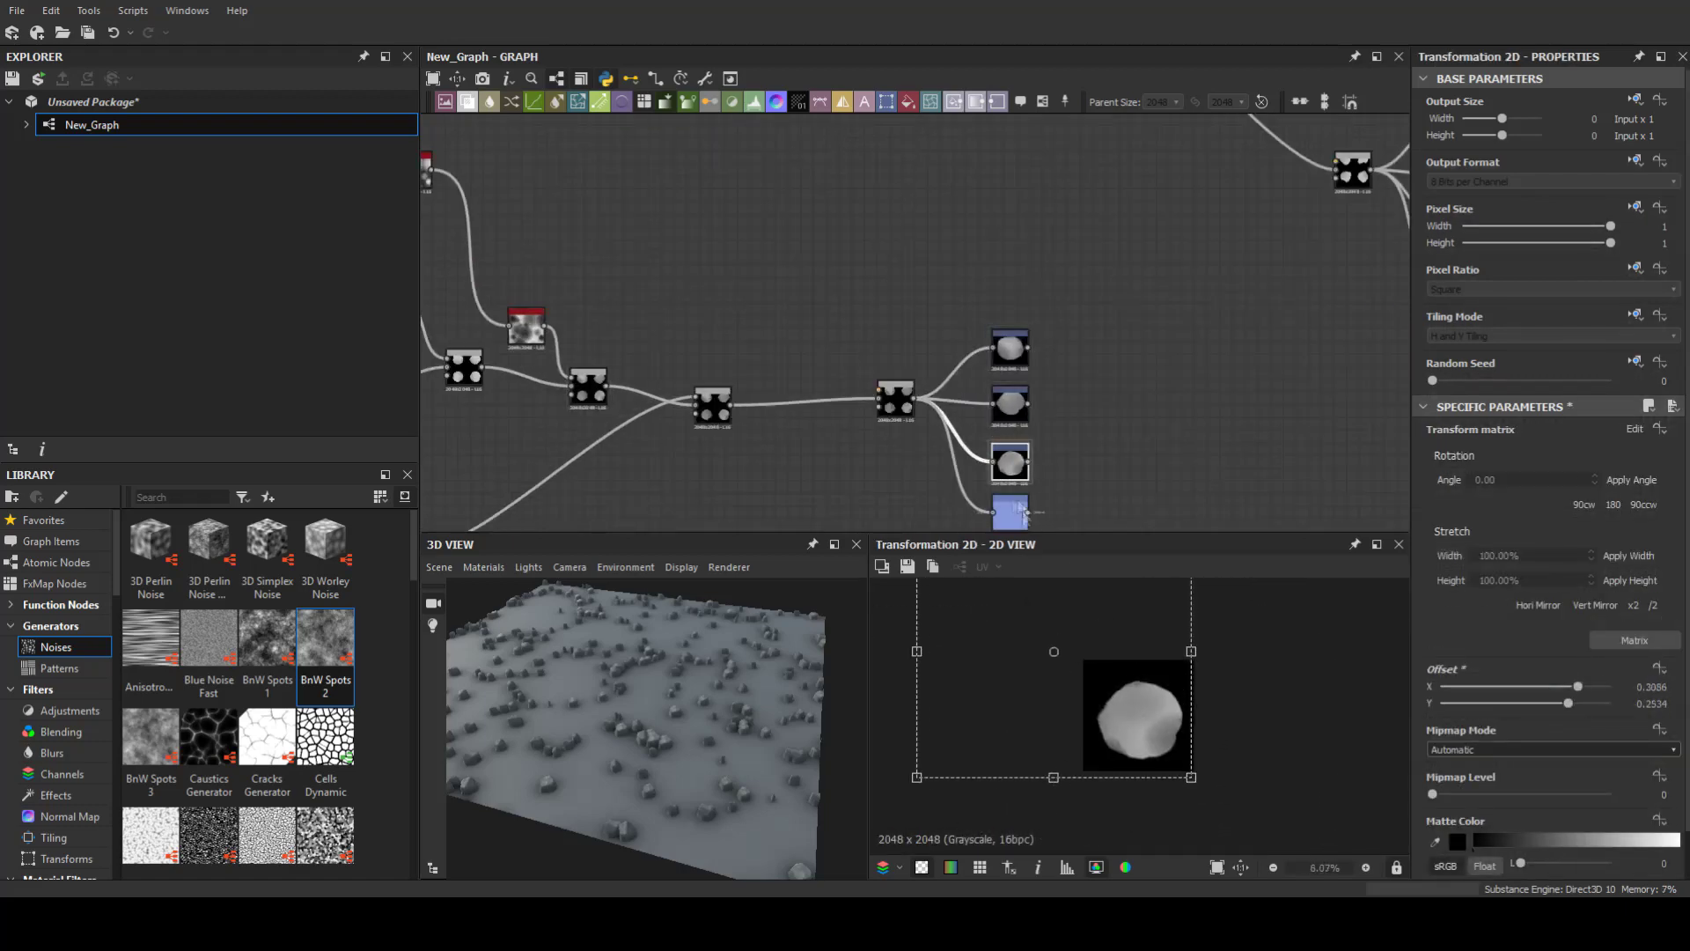
Step: Add a new Tile Sampler node through node search with 'to'
key("space")
type("to")
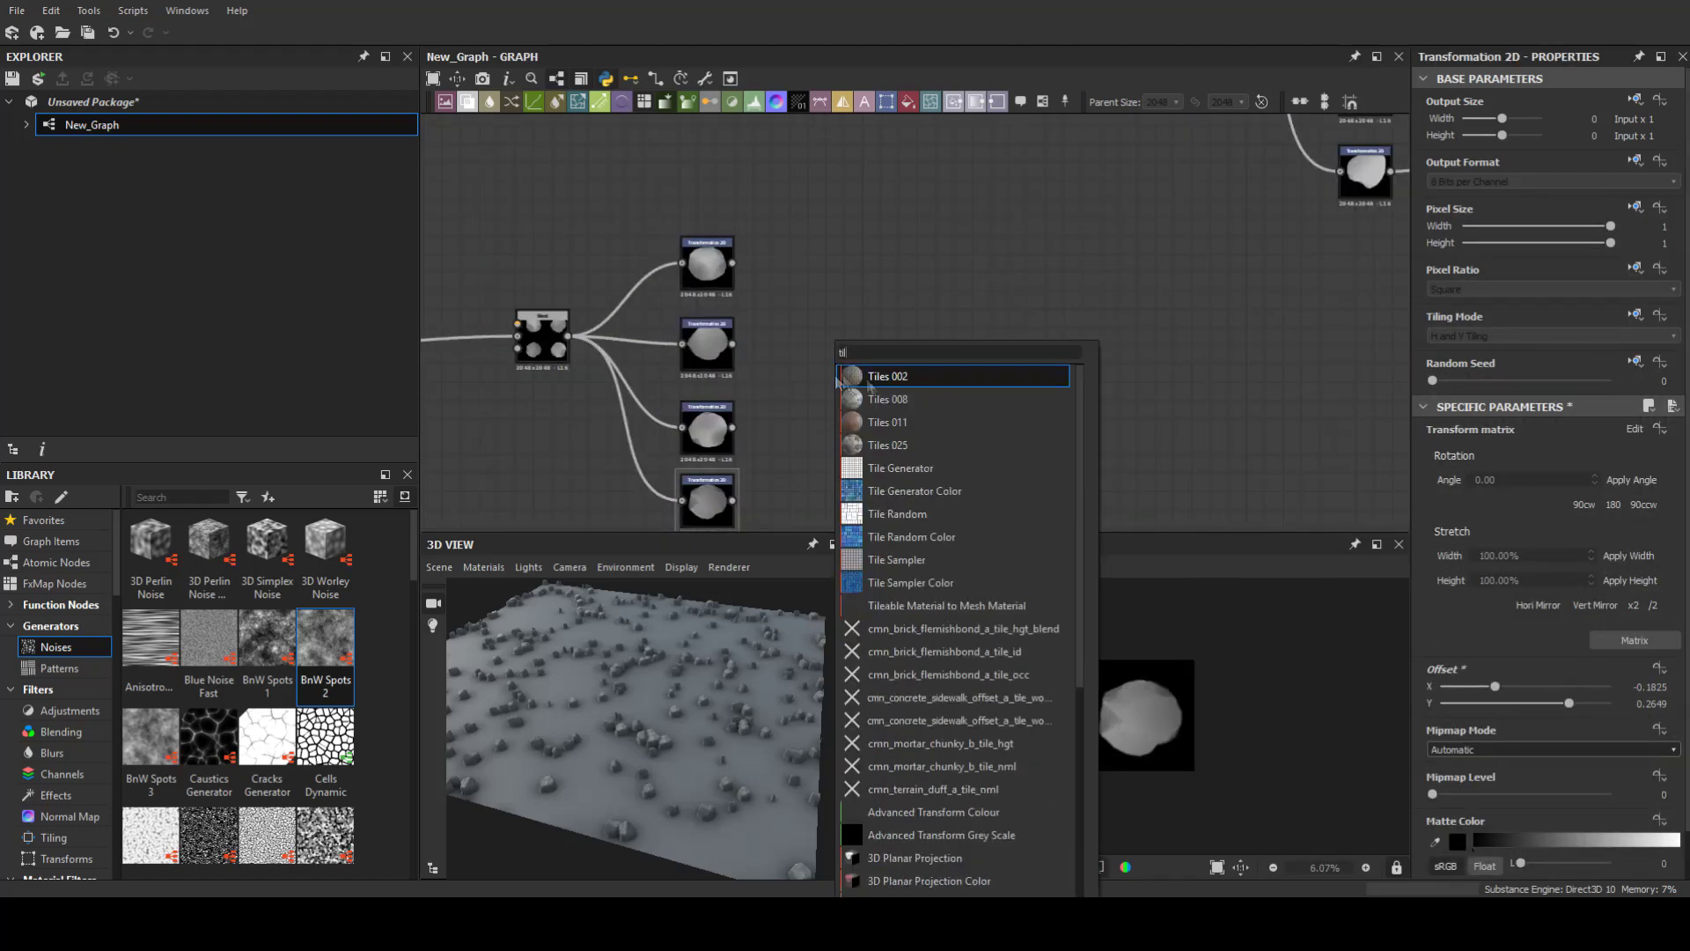
left_click(928, 563)
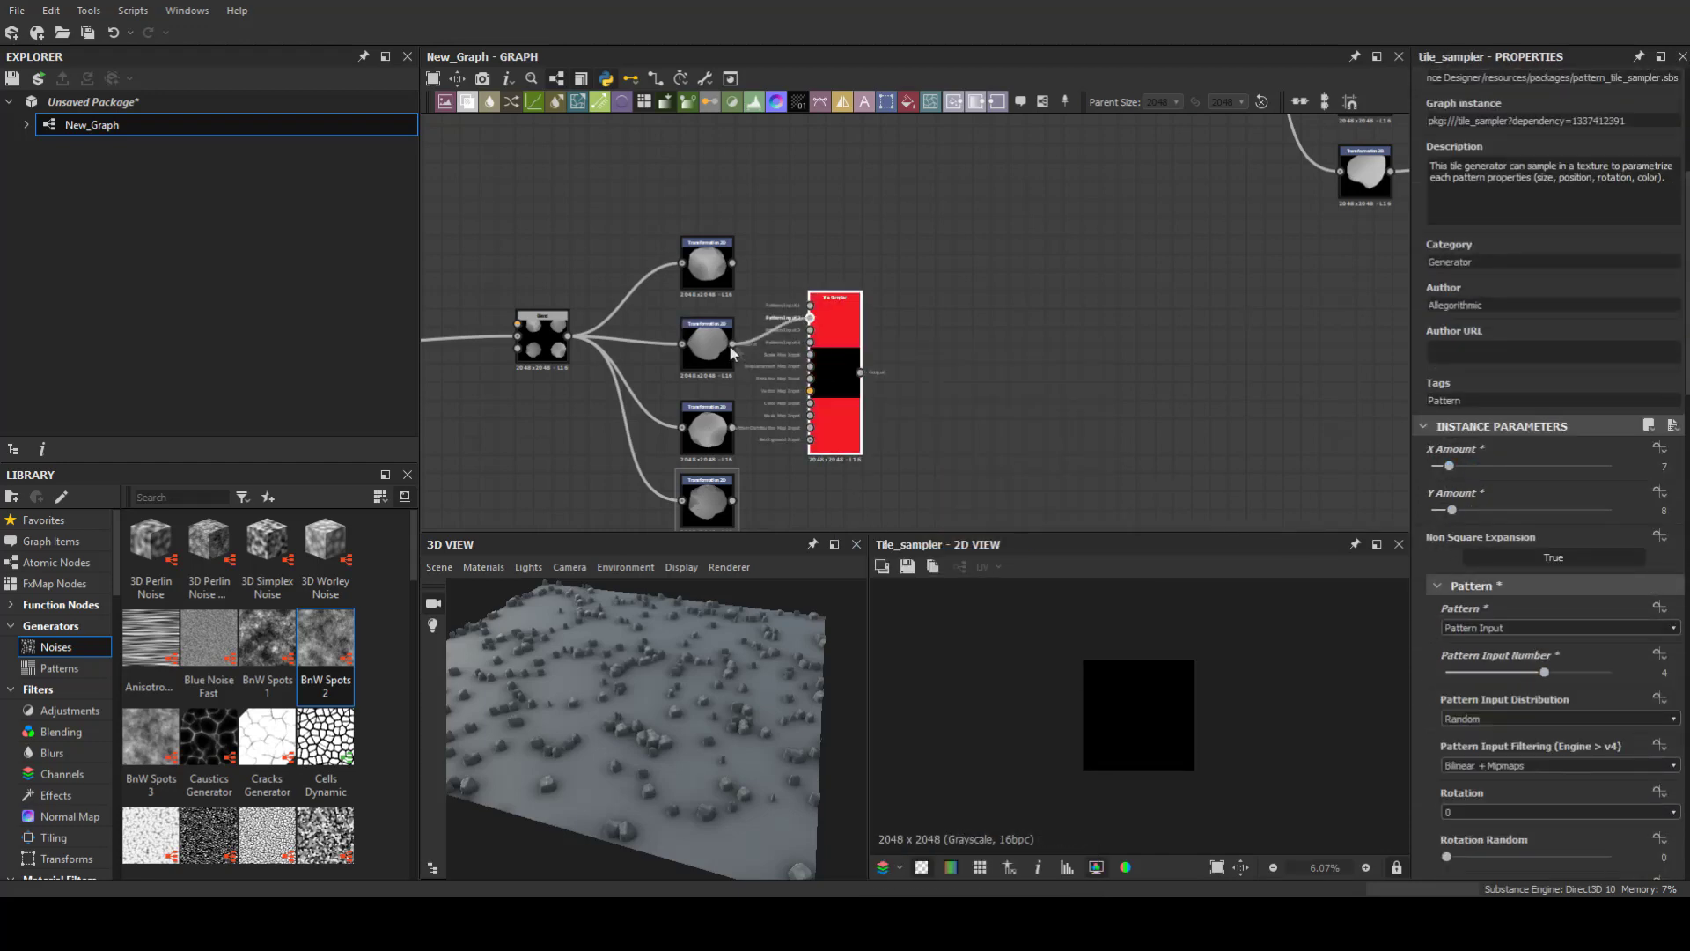
Step: Reduce the scale of the scattered stones in the new Tile Sampler
scroll(1511, 770, "down", 5)
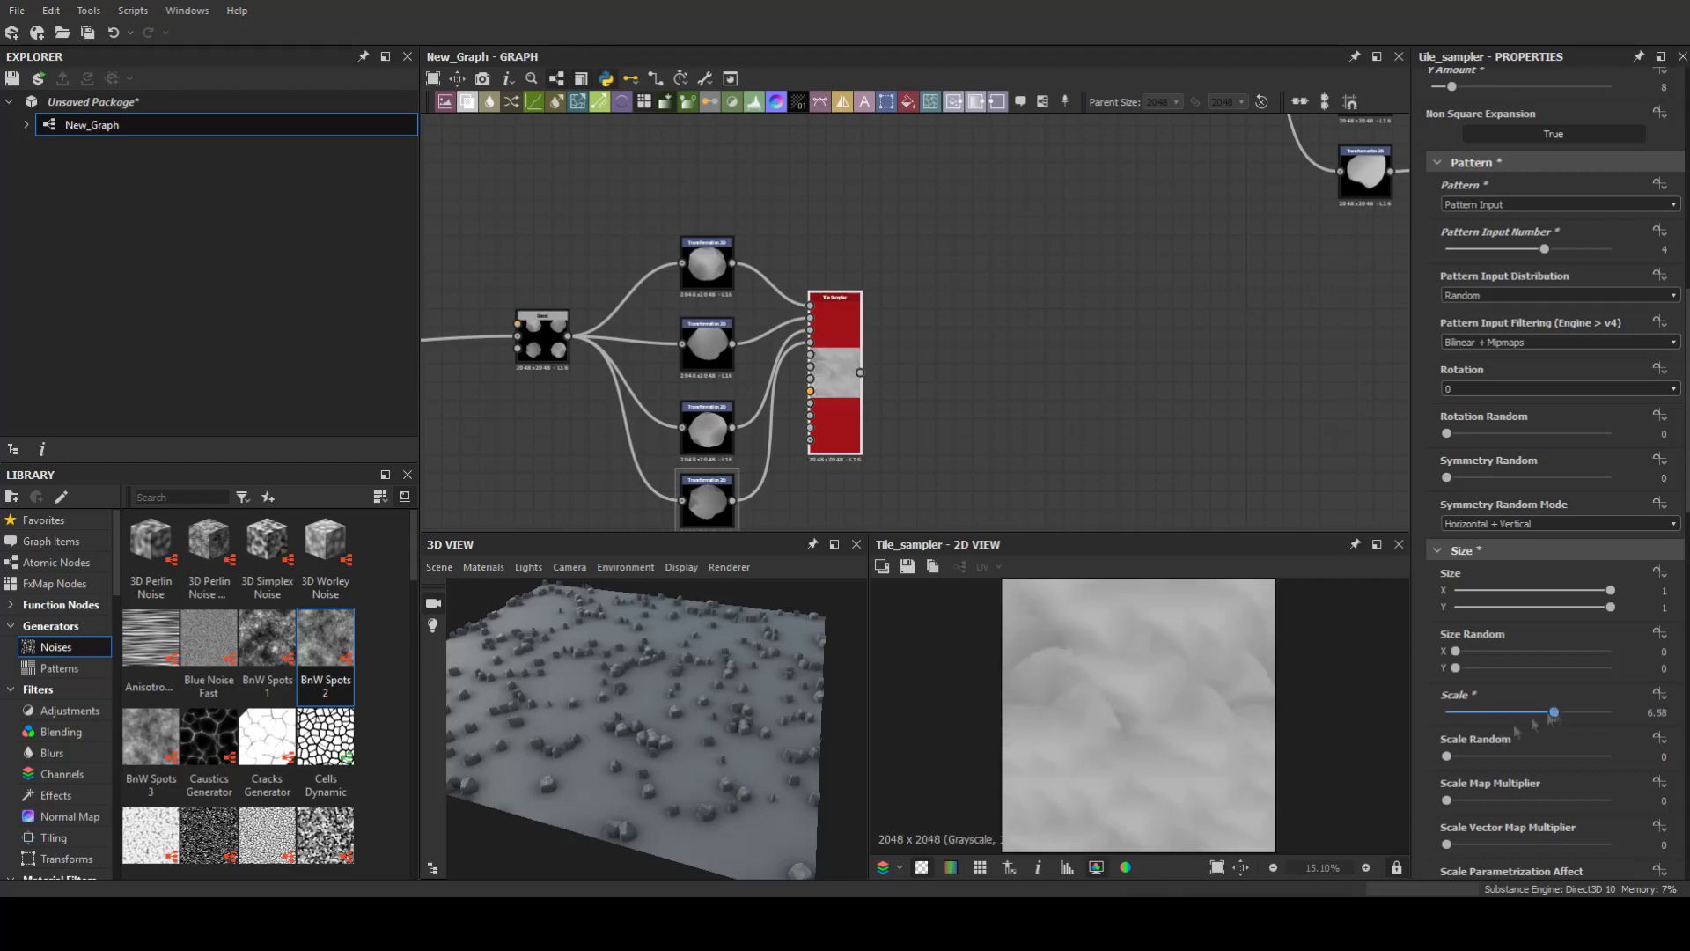
scroll(1511, 770, "down", 5)
scroll(1552, 645, "up", 3)
scroll(1545, 572, "up", 5)
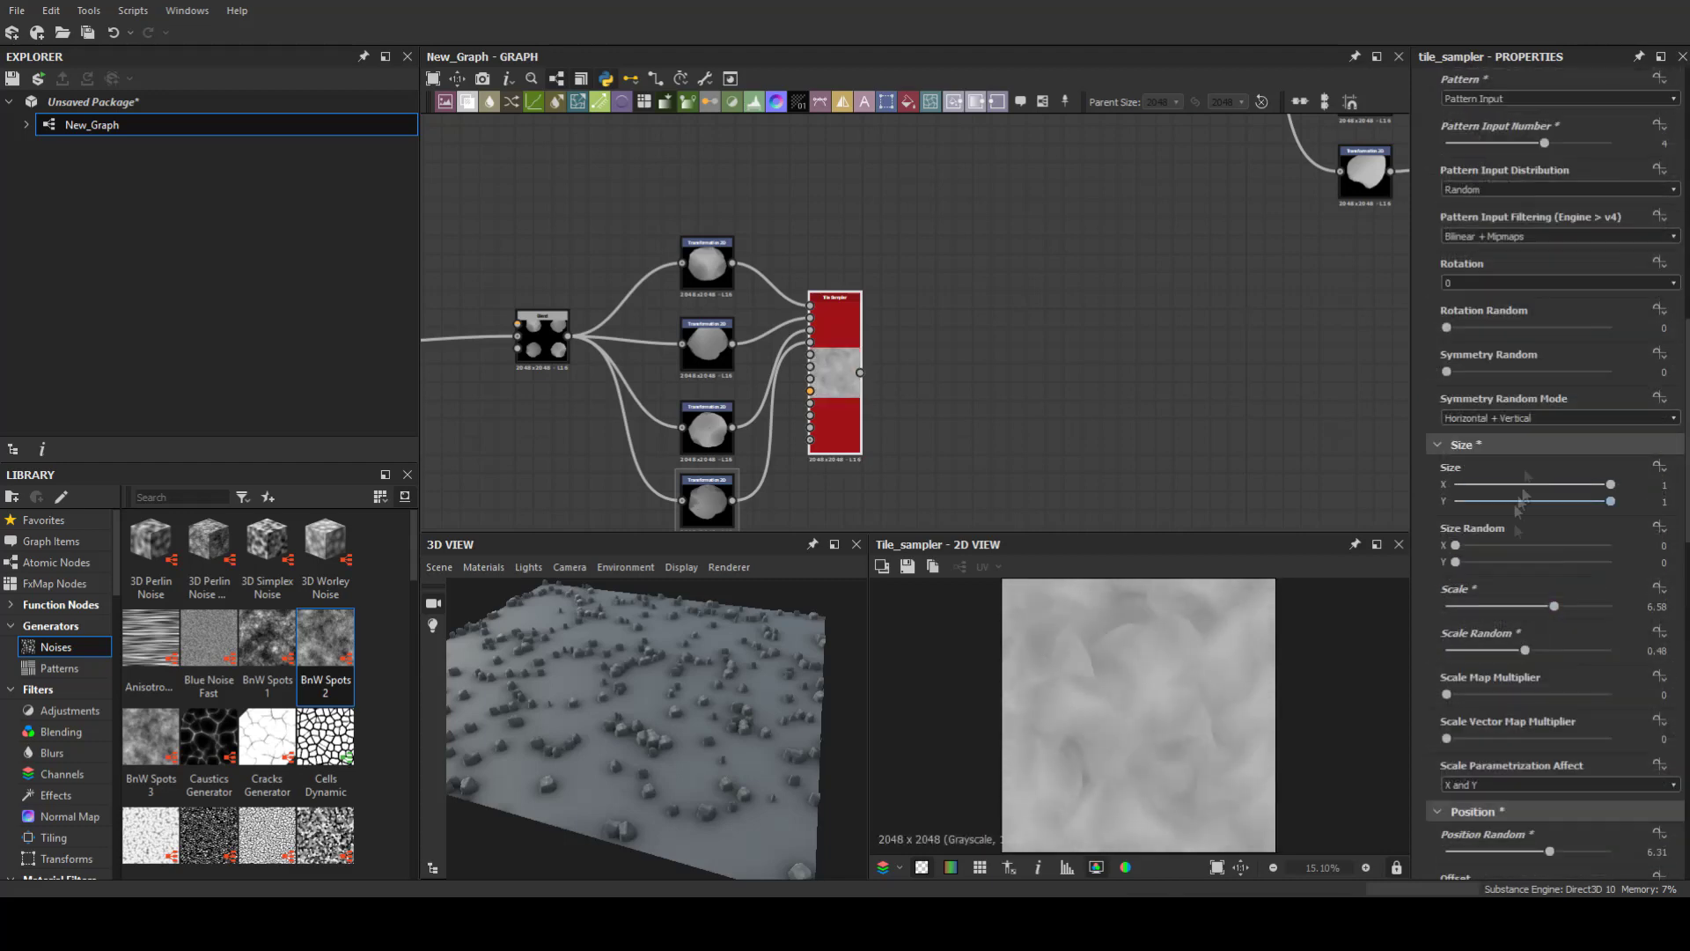
scroll(1544, 616, "up", 5)
scroll(1565, 726, "up", 5)
scroll(1564, 726, "down", 5)
left_click(1483, 699)
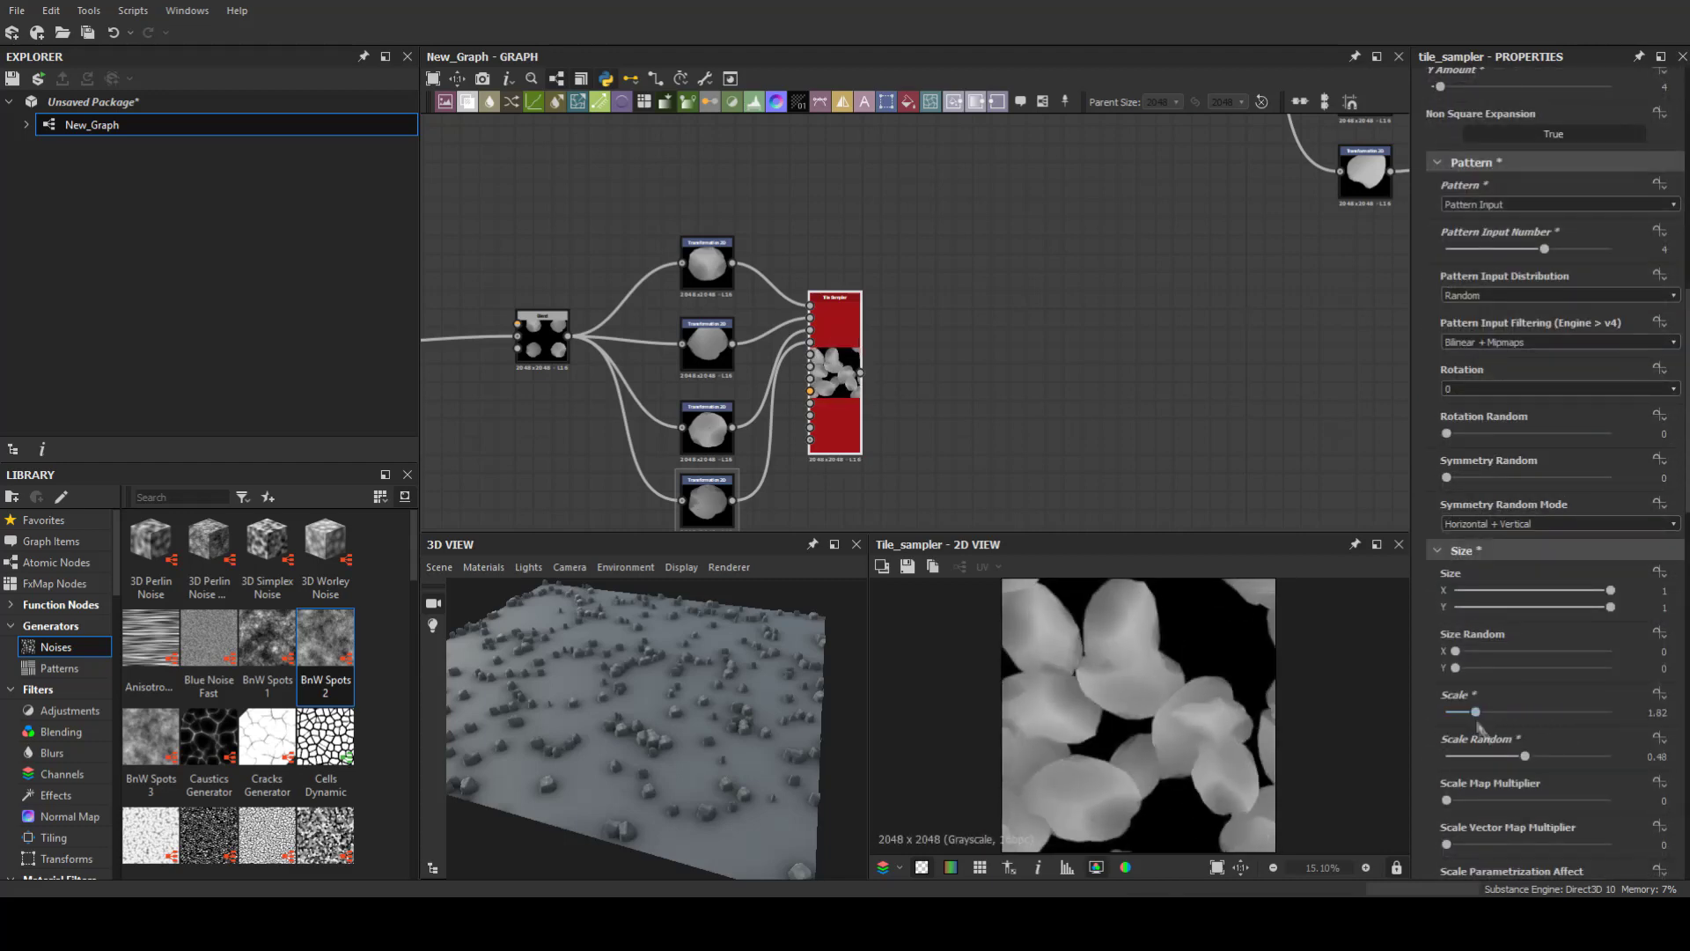
scroll(1483, 700, "down", 5)
scroll(1496, 731, "down", 3)
Step: Add random rotation and colour variation to the scattered stone copies
left_click_drag(1446, 758, 1522, 758)
scroll(1195, 691, "down", 4)
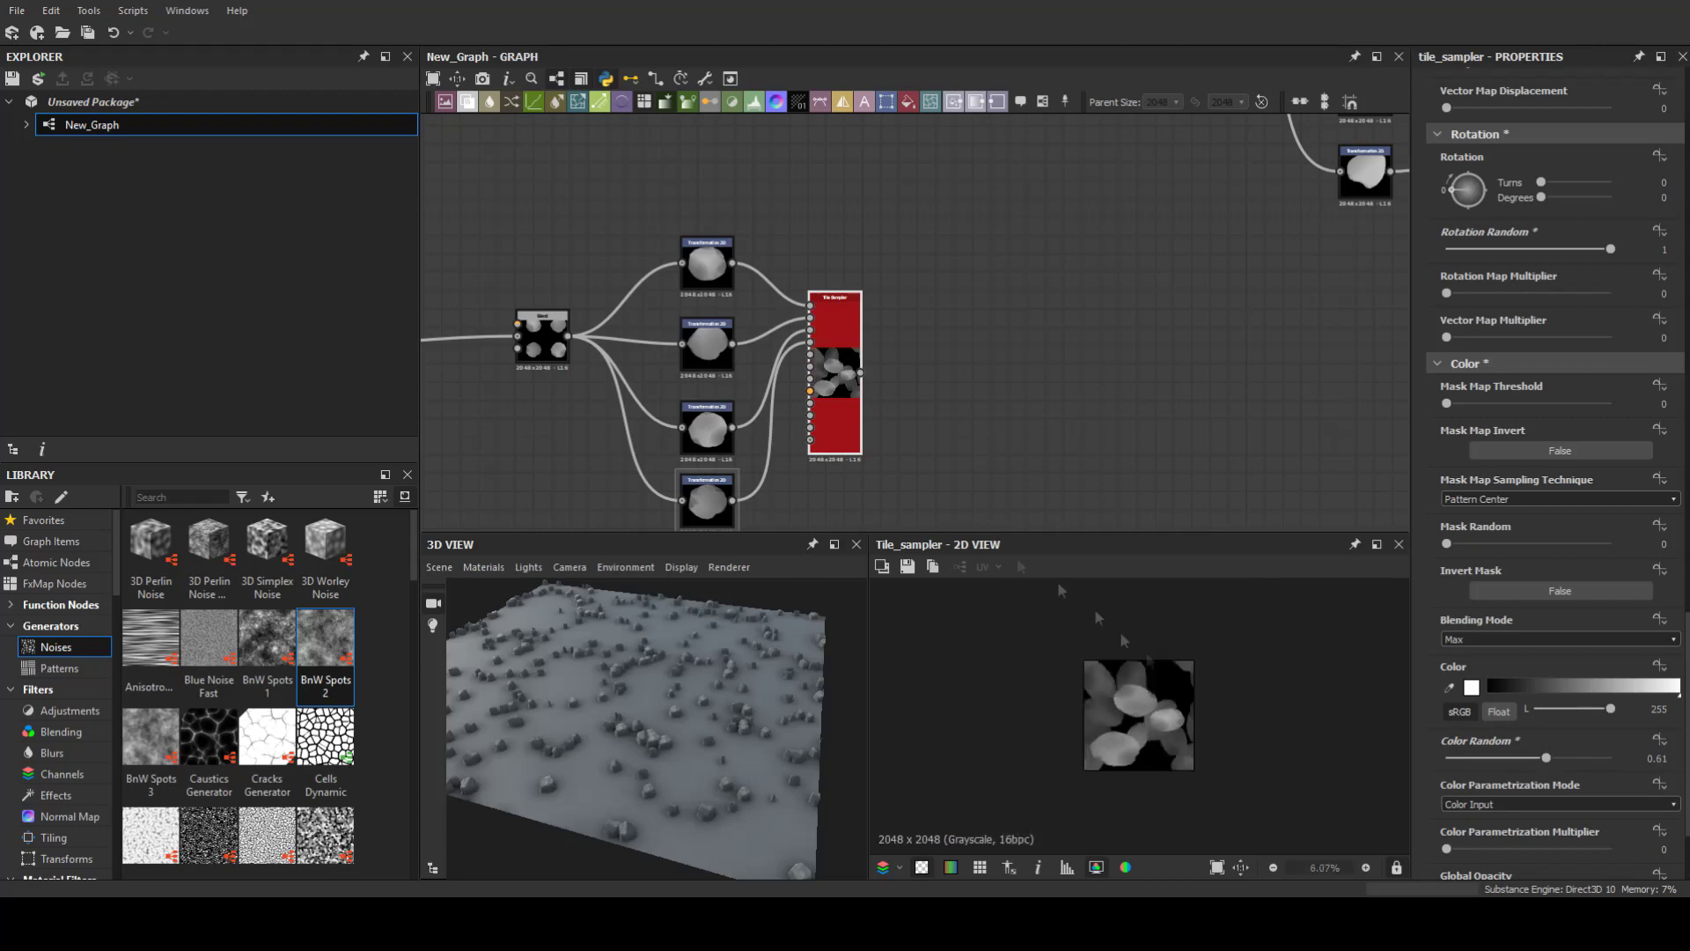
scroll(1355, 757, "up", 2)
scroll(1574, 785, "down", 1)
left_click_drag(1446, 497, 1557, 497)
middle_click_drag(880, 355, 616, 370)
scroll(1549, 352, "up", 5)
scroll(682, 497, "up", 2)
Step: Add a Perlin Noise node to drive the Tile Sampler
key("space")
type("p")
left_click(852, 582)
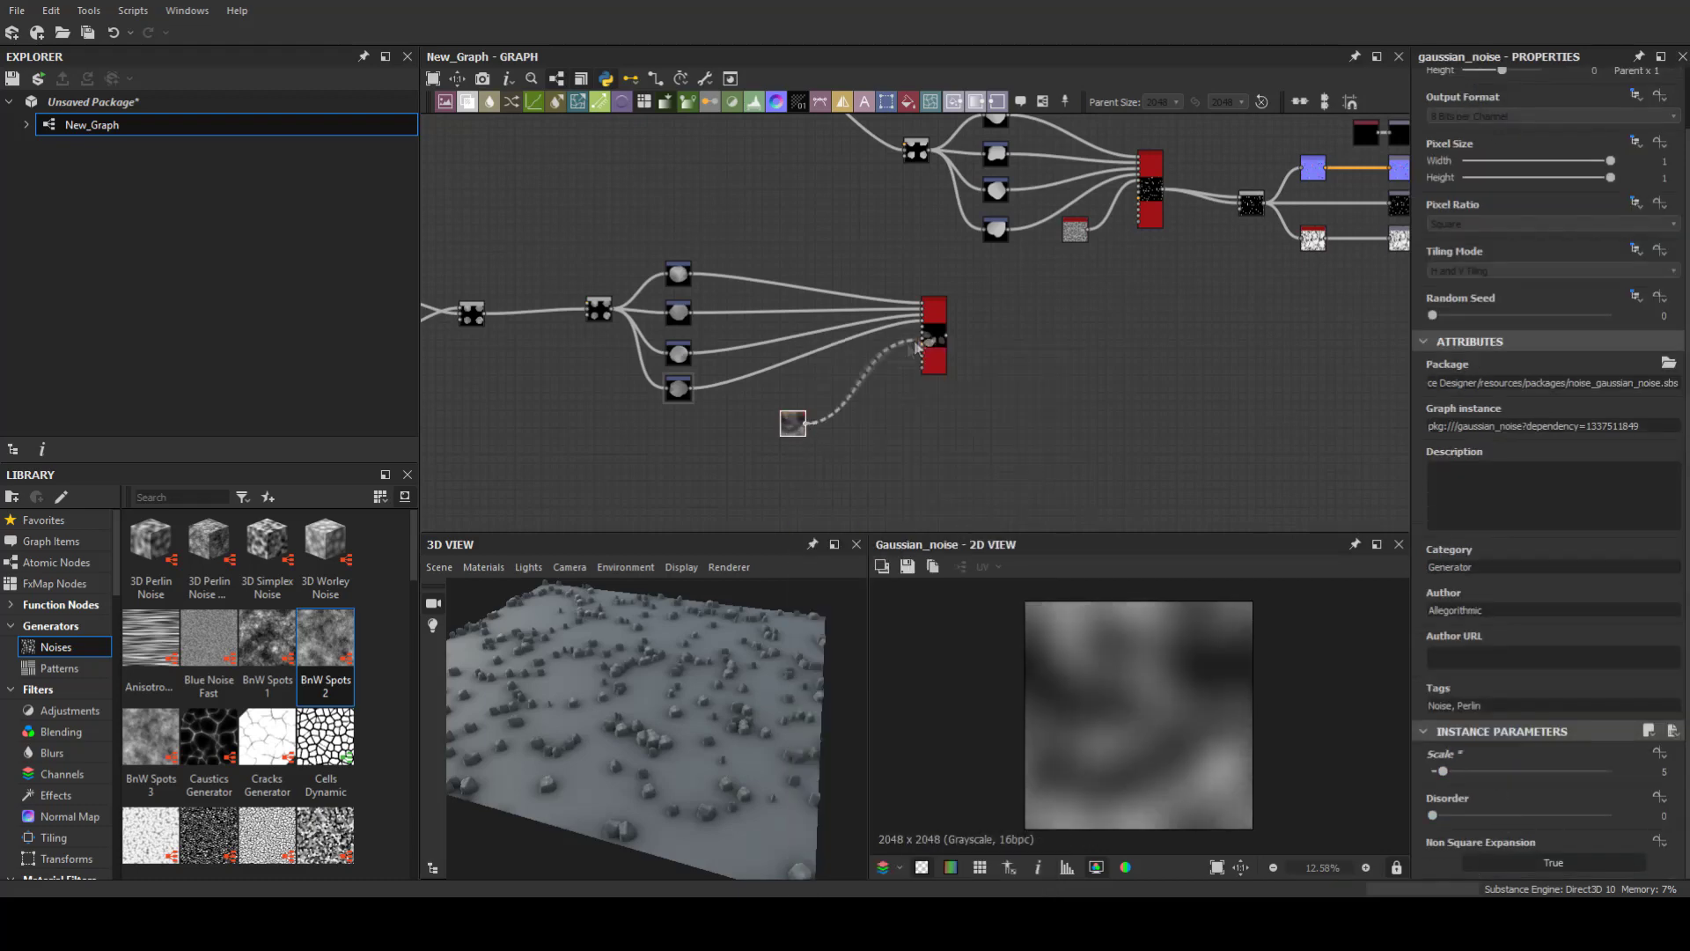
Step: Preview the Tile Sampler output and set the stone Blend to full opacity
double_click(935, 337)
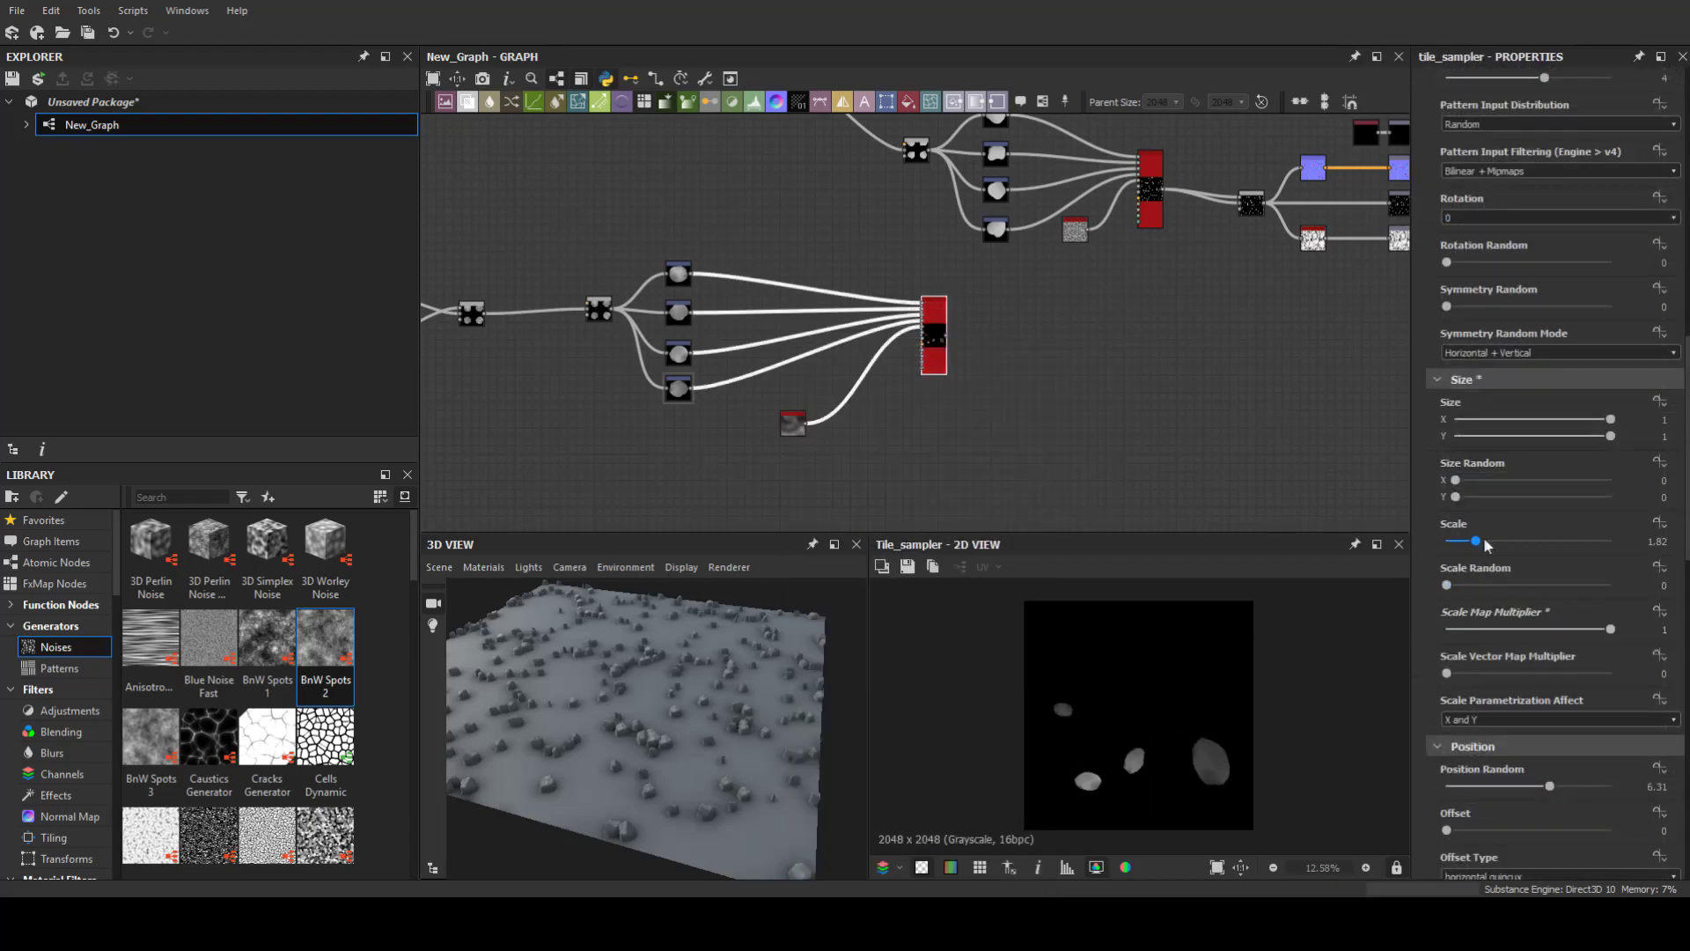
mouse_move(951, 342)
middle_mouse_down()
mouse_move(842, 341)
mouse_move(664, 401)
middle_mouse_up()
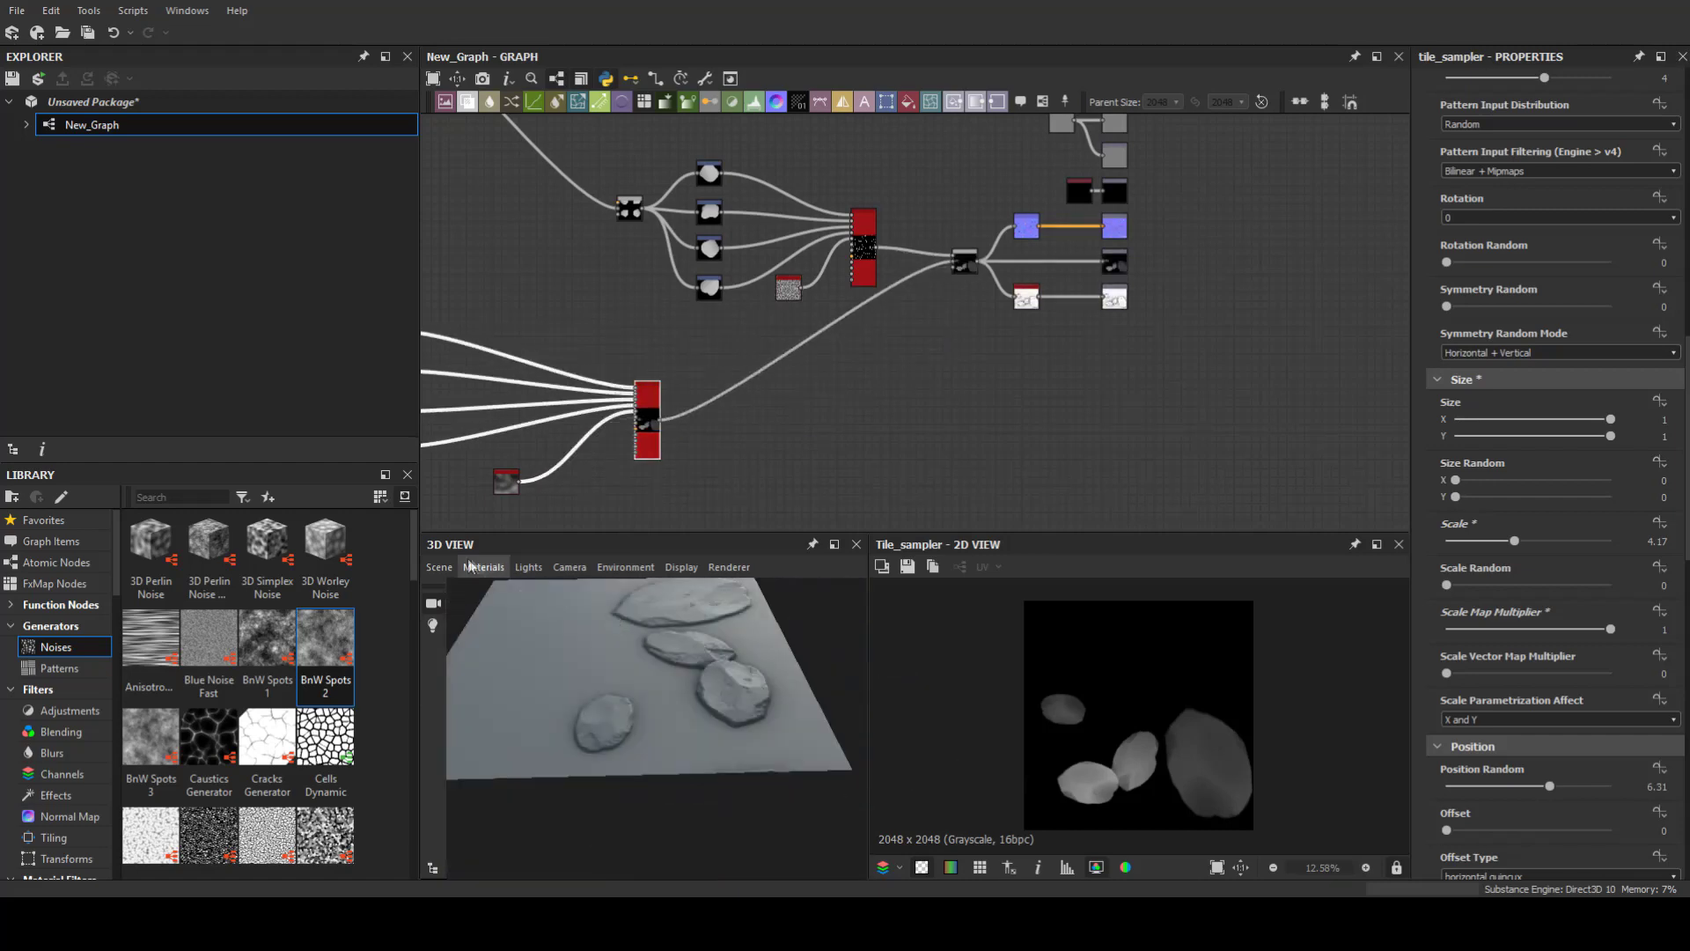
left_click(588, 592)
scroll(654, 616, "up", 5)
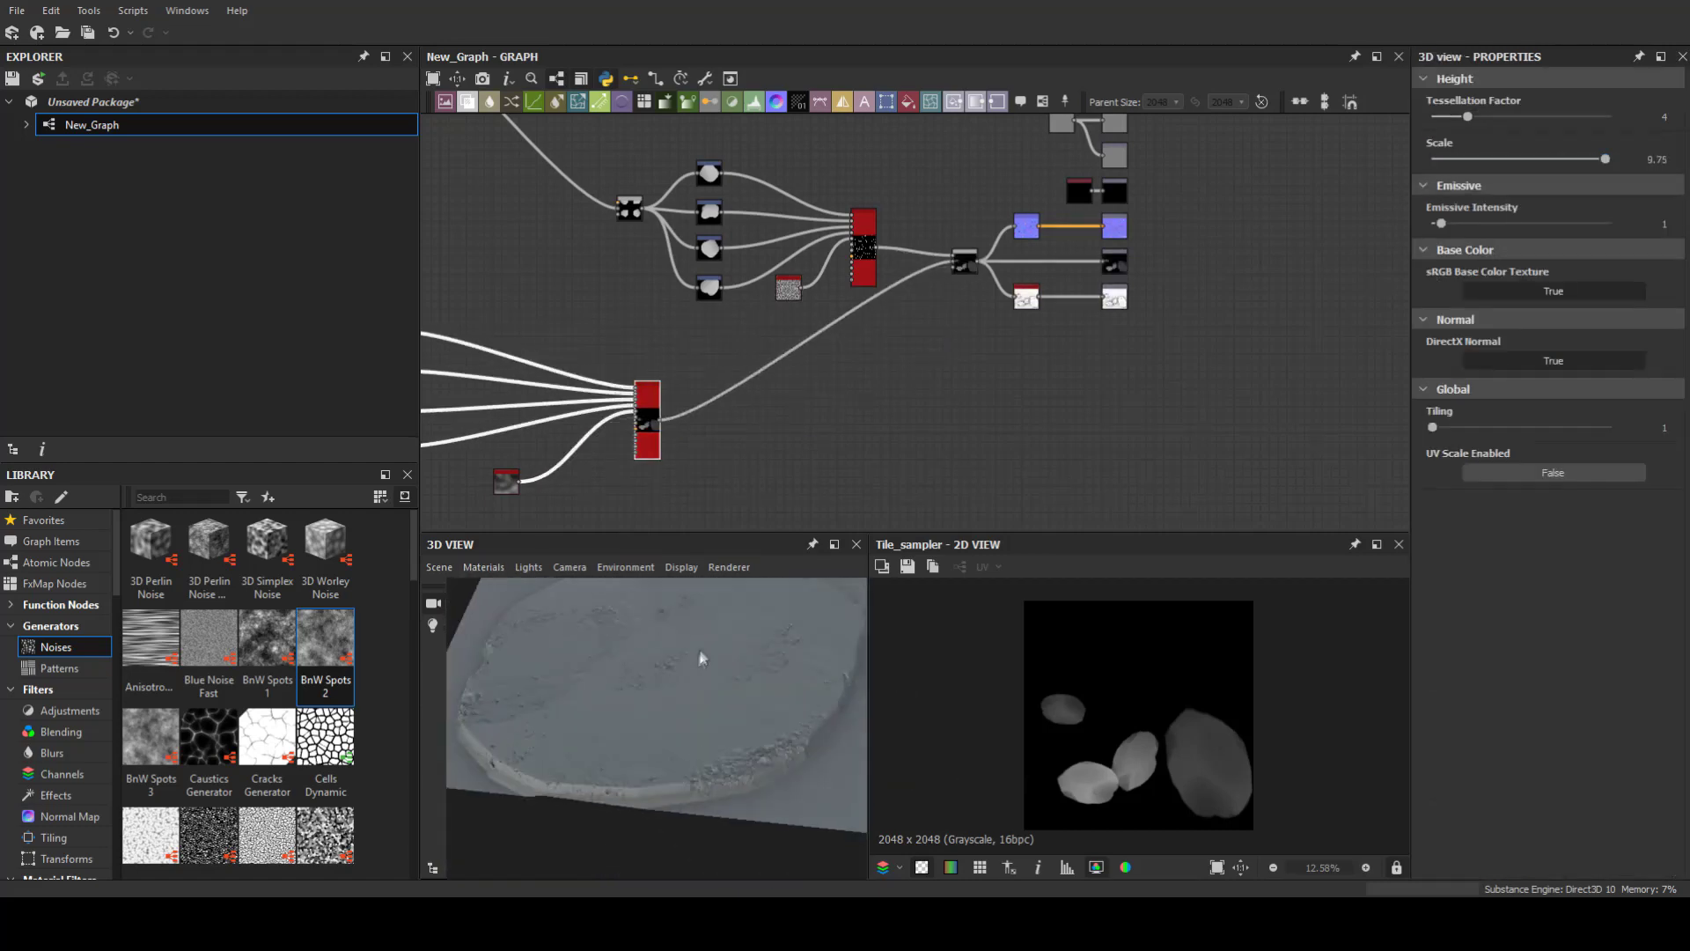
middle_click_drag(766, 323, 915, 293)
left_click(914, 293)
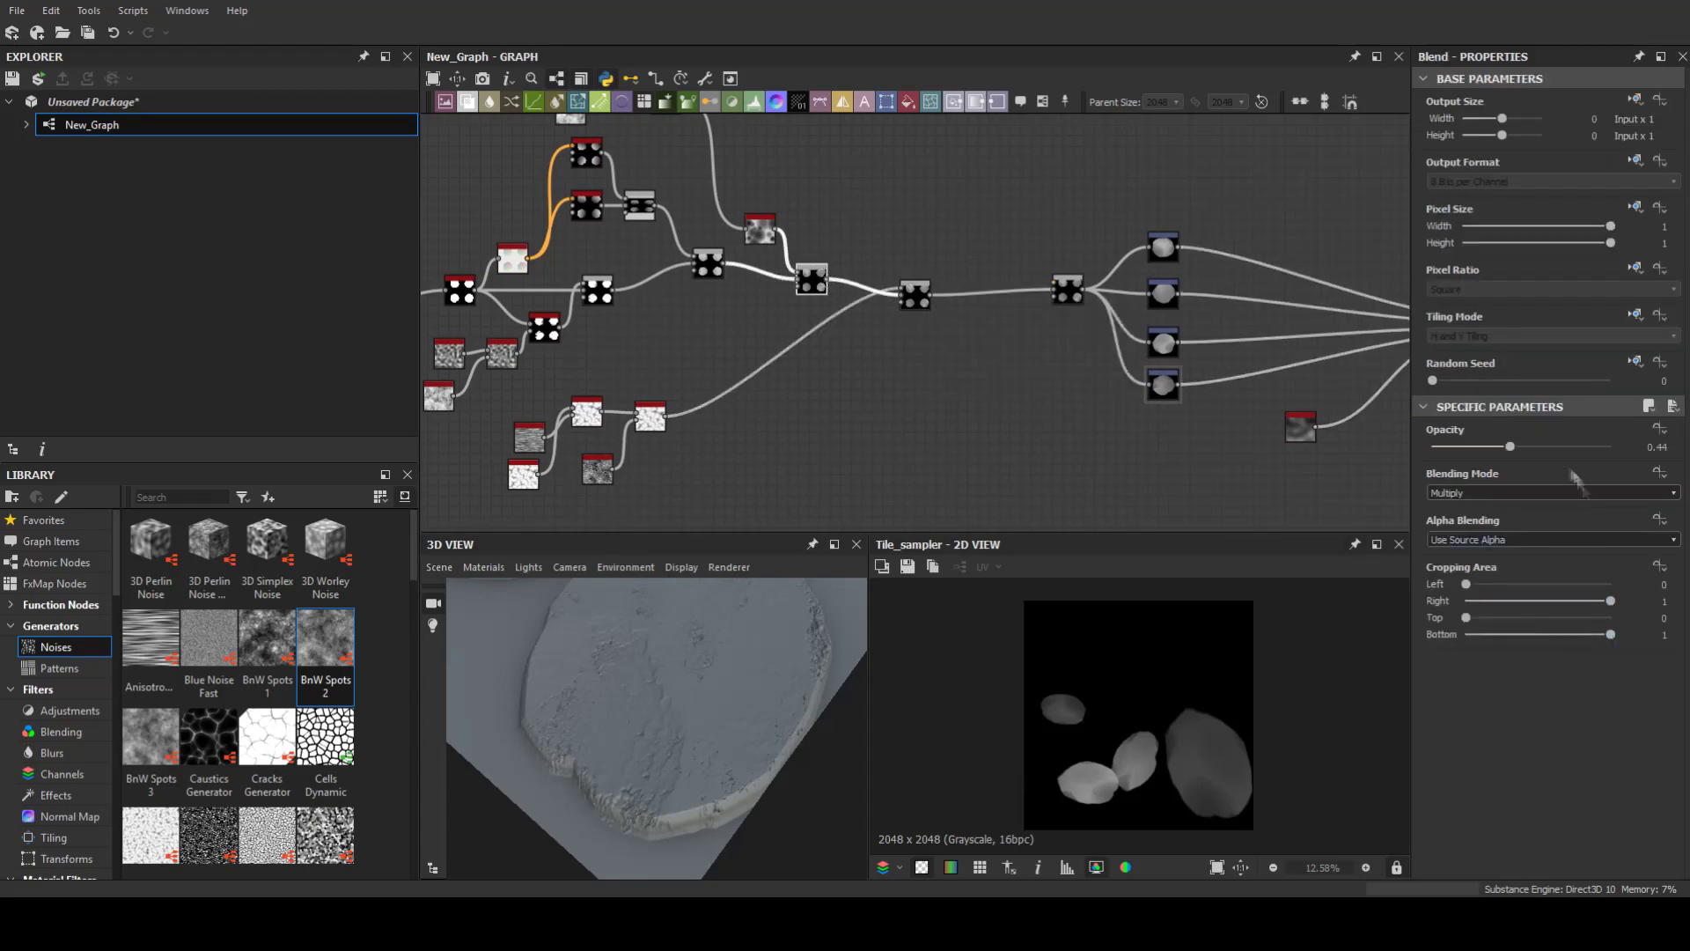
left_click_drag(669, 722, 757, 735)
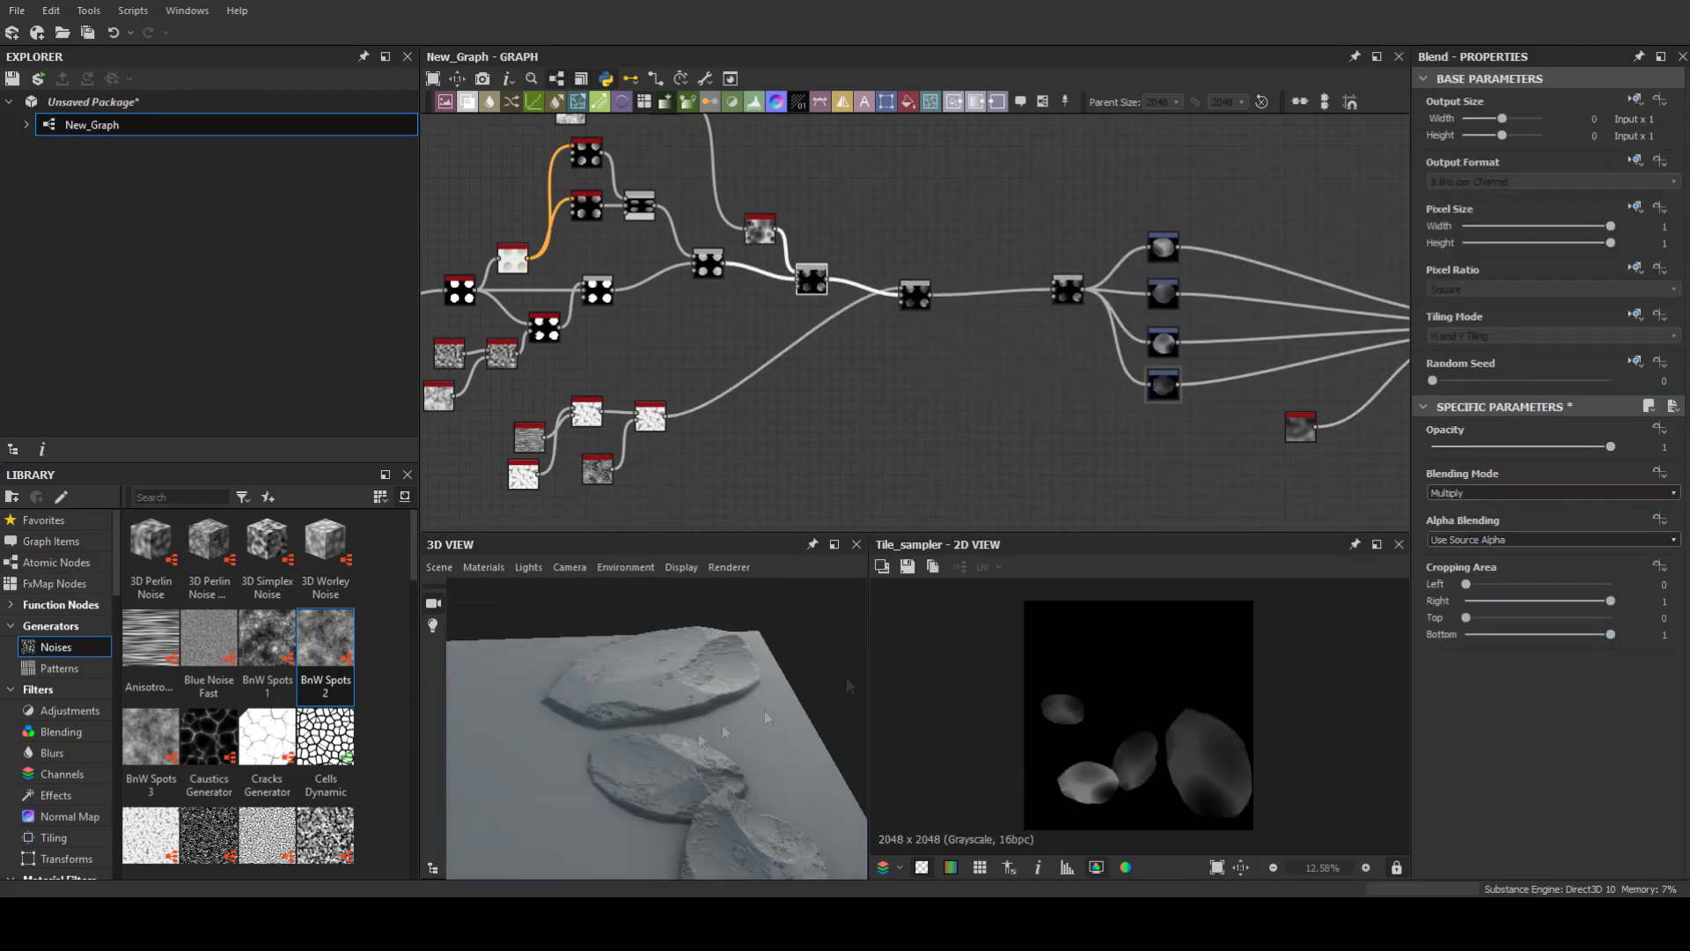
middle_click_drag(1470, 352, 962, 335)
Step: Set the scattered stones' Tile Sampler scale to 4.17 and Position Random to 6.31
left_click(962, 334)
scroll(1550, 847, "down", 5)
scroll(1550, 847, "down", 5)
scroll(1549, 657, "down", 5)
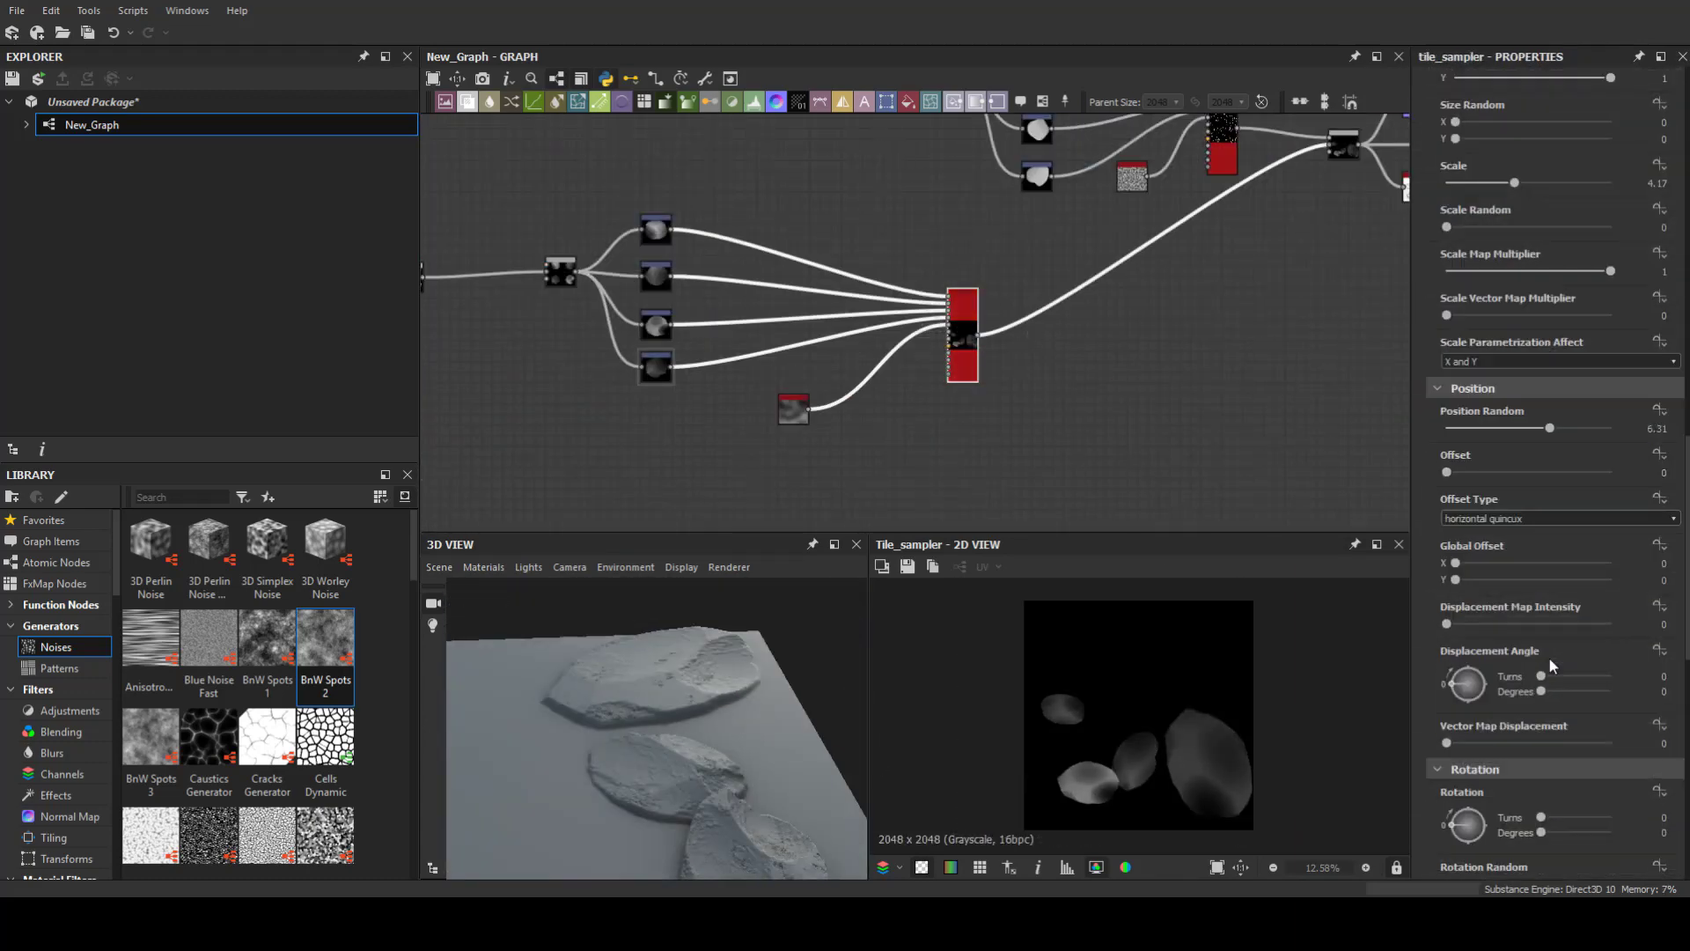
scroll(1560, 710, "down", 5)
scroll(1424, 694, "up", 10)
left_click_drag(616, 774, 686, 740)
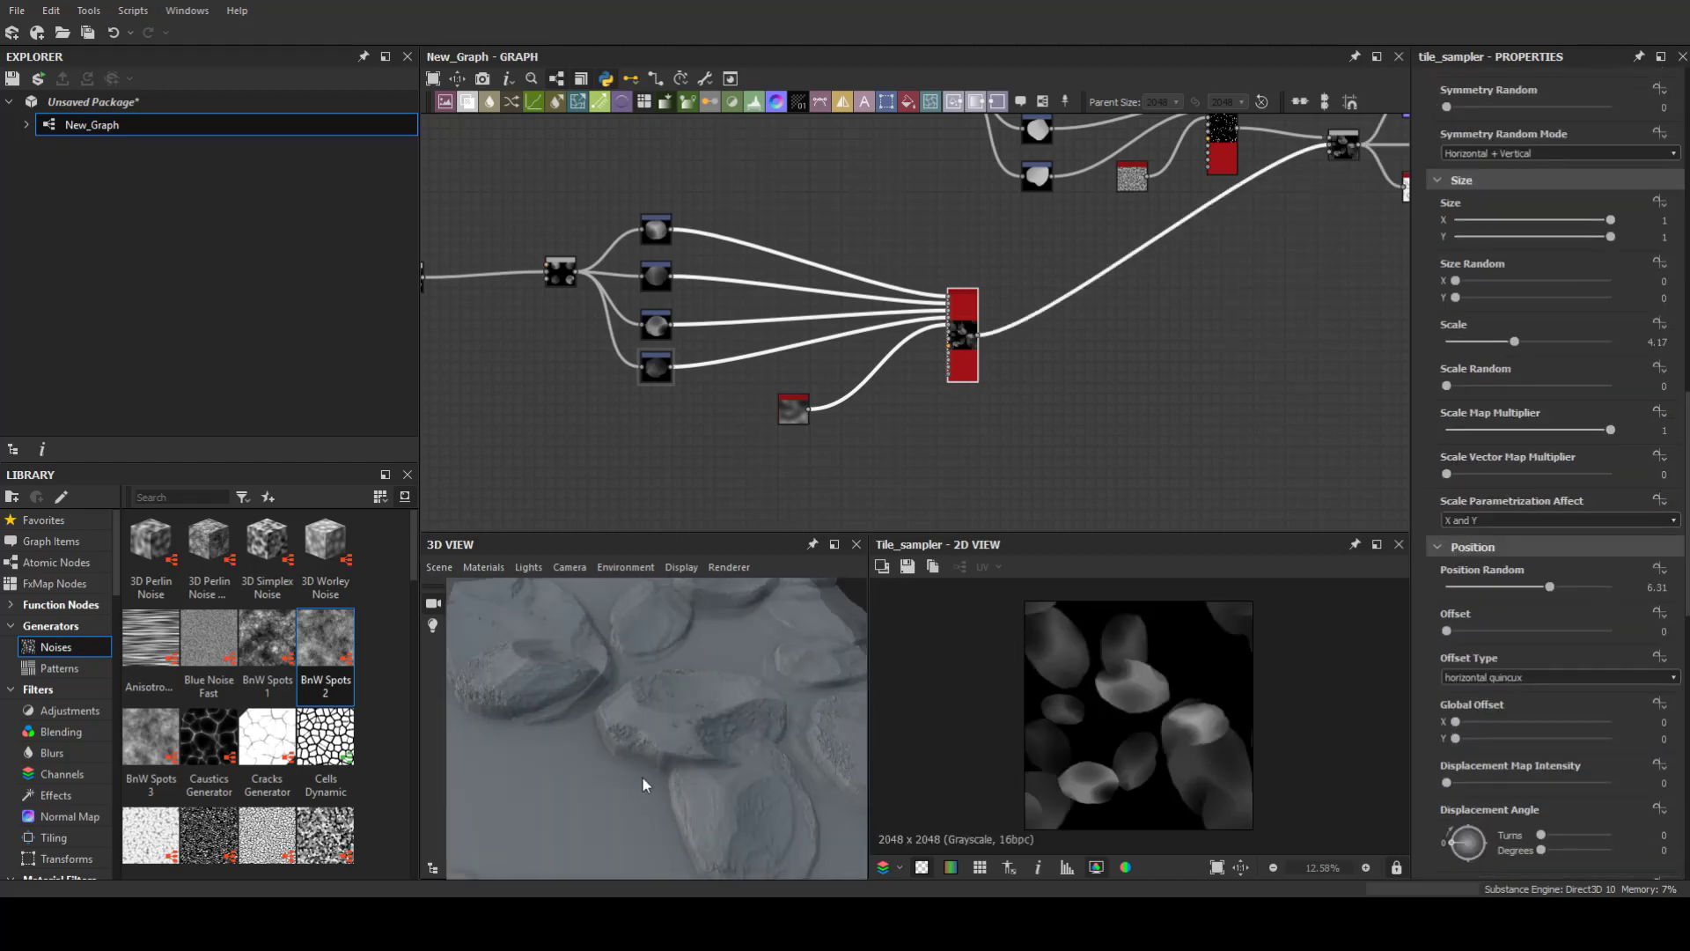
Step: Insert a Directional Warp node ahead of the stone Blend
left_click(655, 365)
middle_click_drag(669, 370, 1171, 440)
key("space")
type("wa")
left_click(1172, 446)
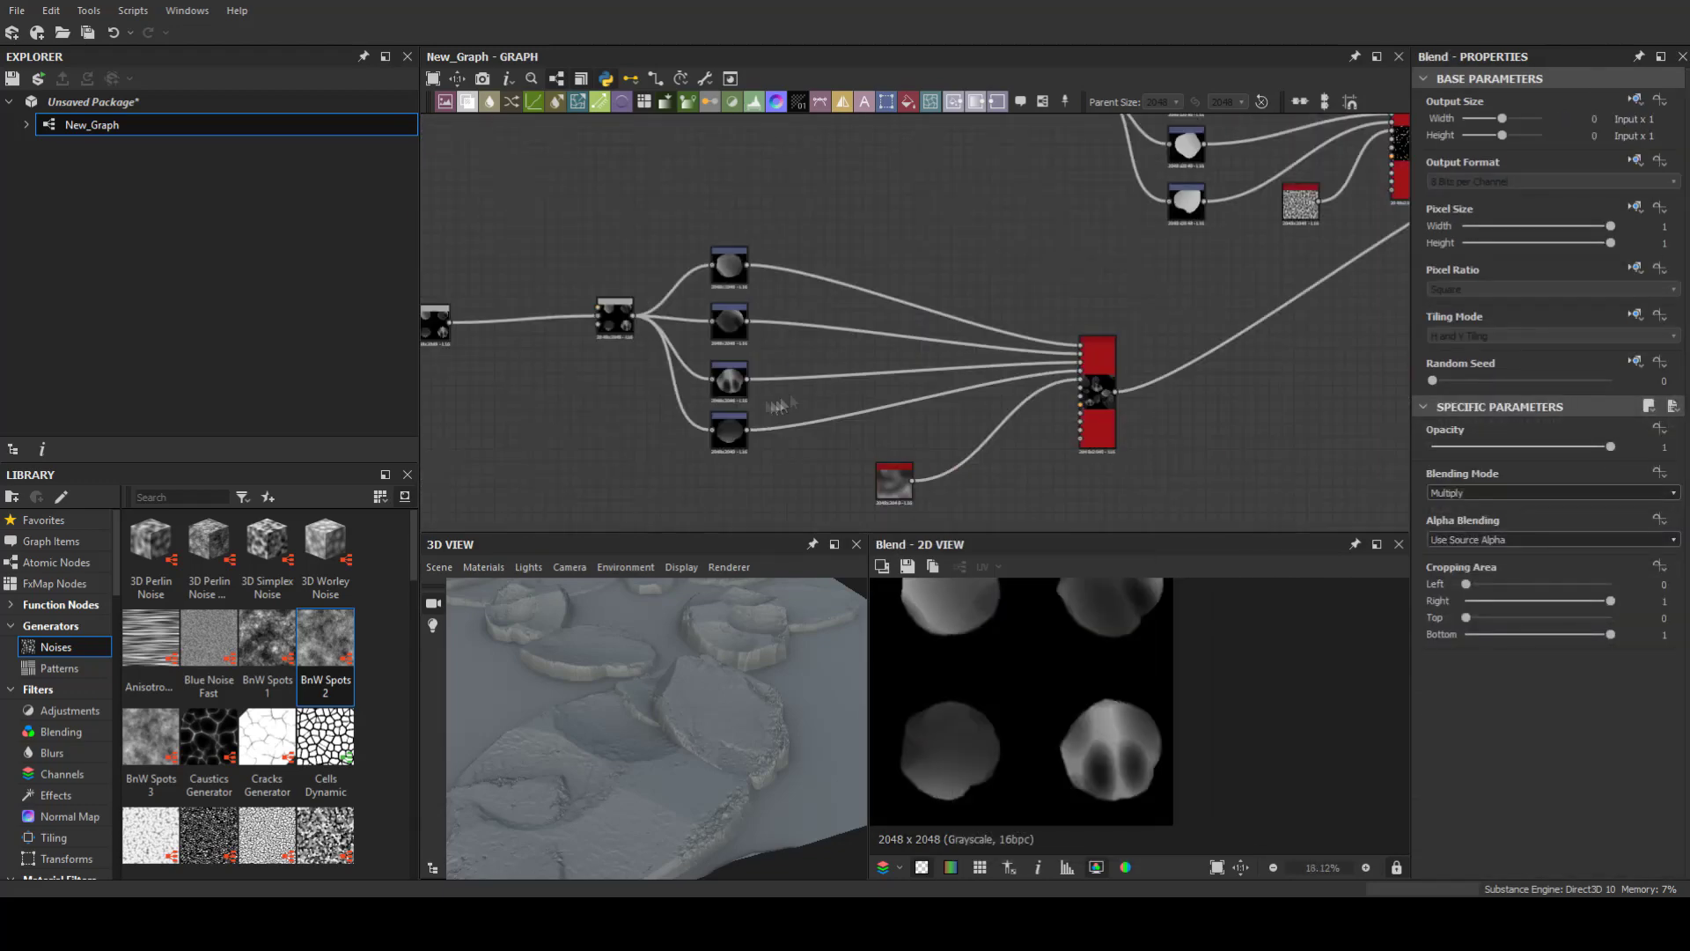
Step: Add Perlin and Clouds 2 noises and combine them in a Multiply Blend
left_click_drag(1075, 377, 1079, 376)
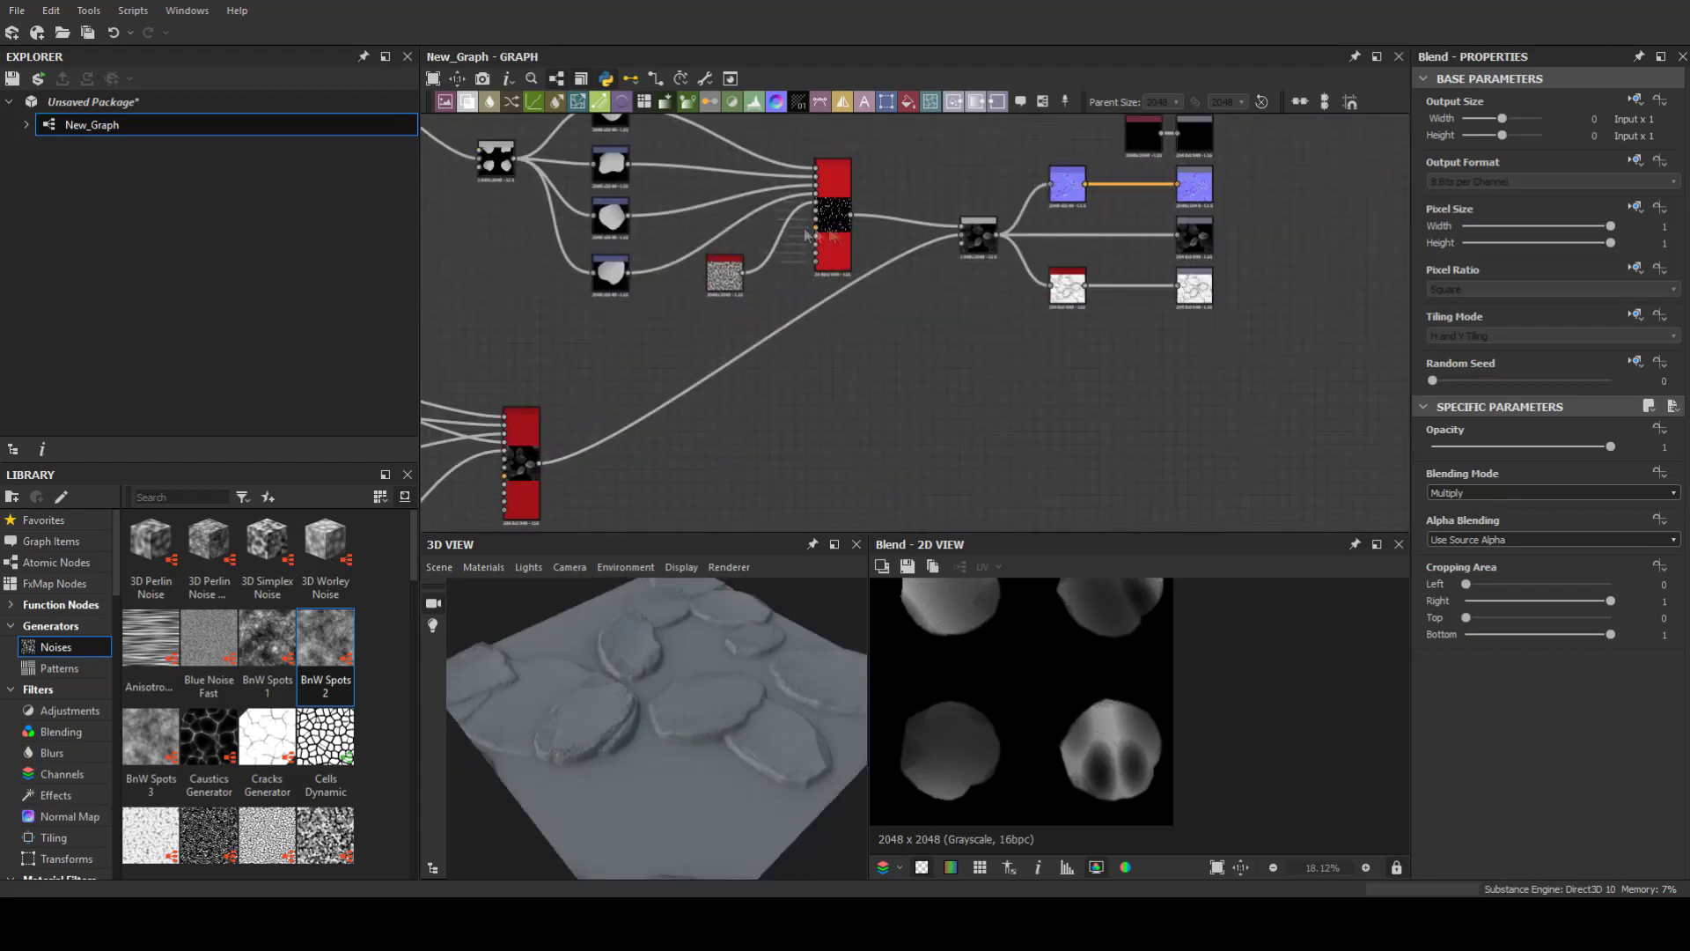
key("space")
key("Return")
key("space")
key("Return")
key("space")
type("perlin")
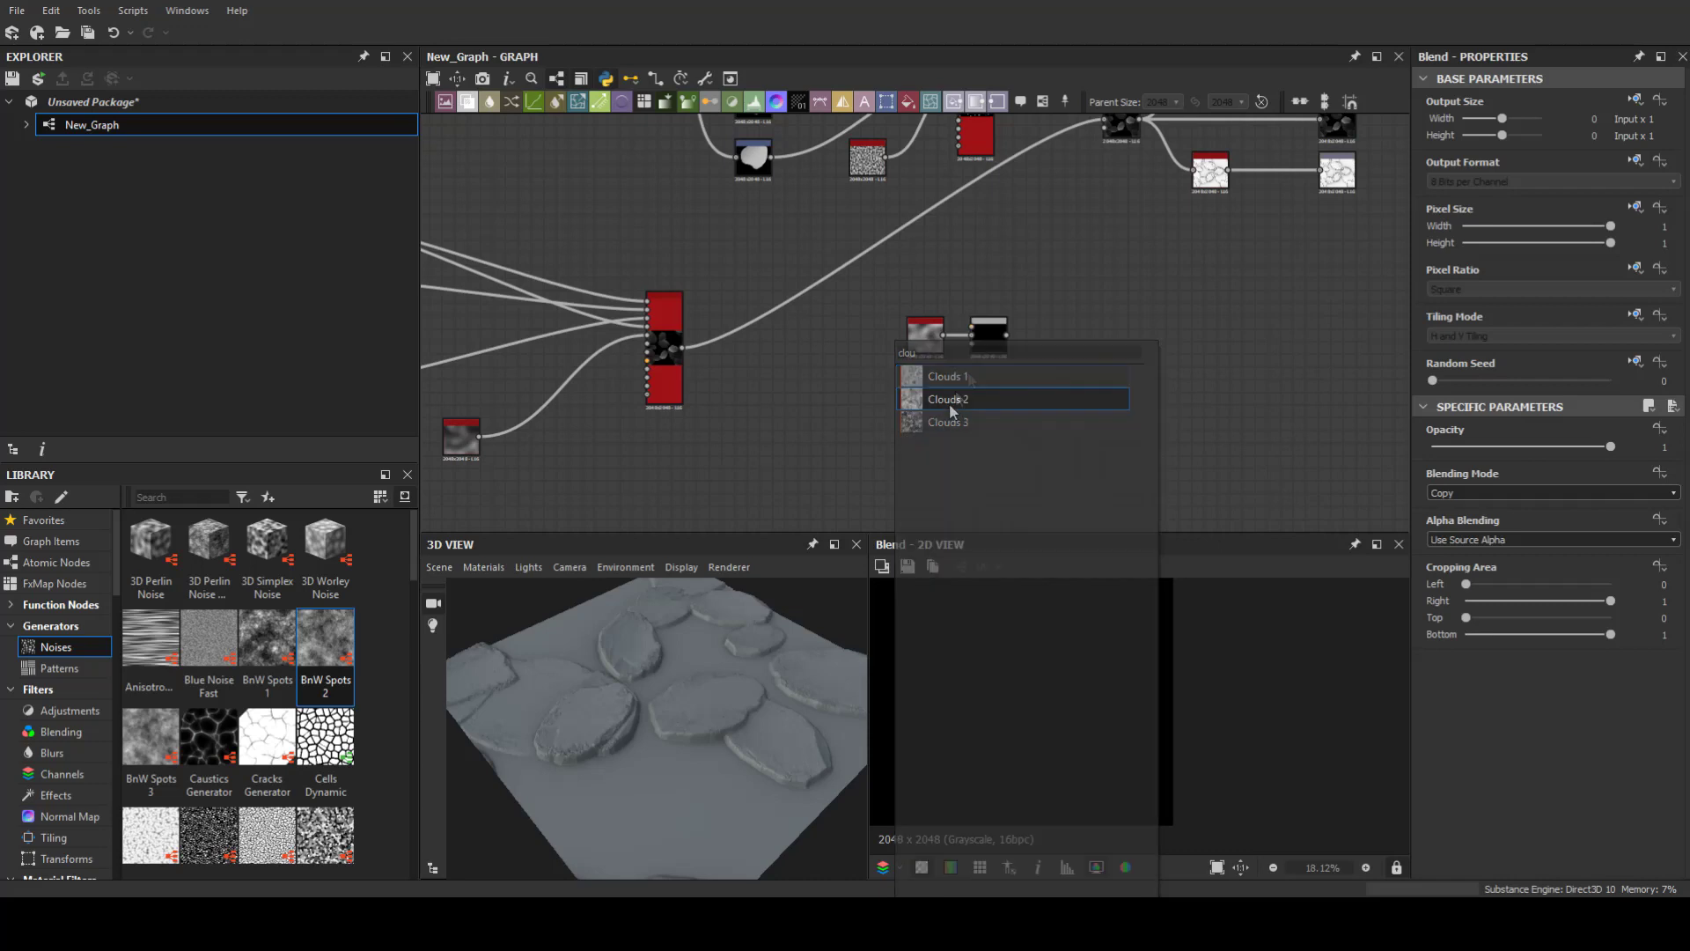
key("Return")
left_click(1493, 493)
left_click(1478, 563)
left_click(892, 424)
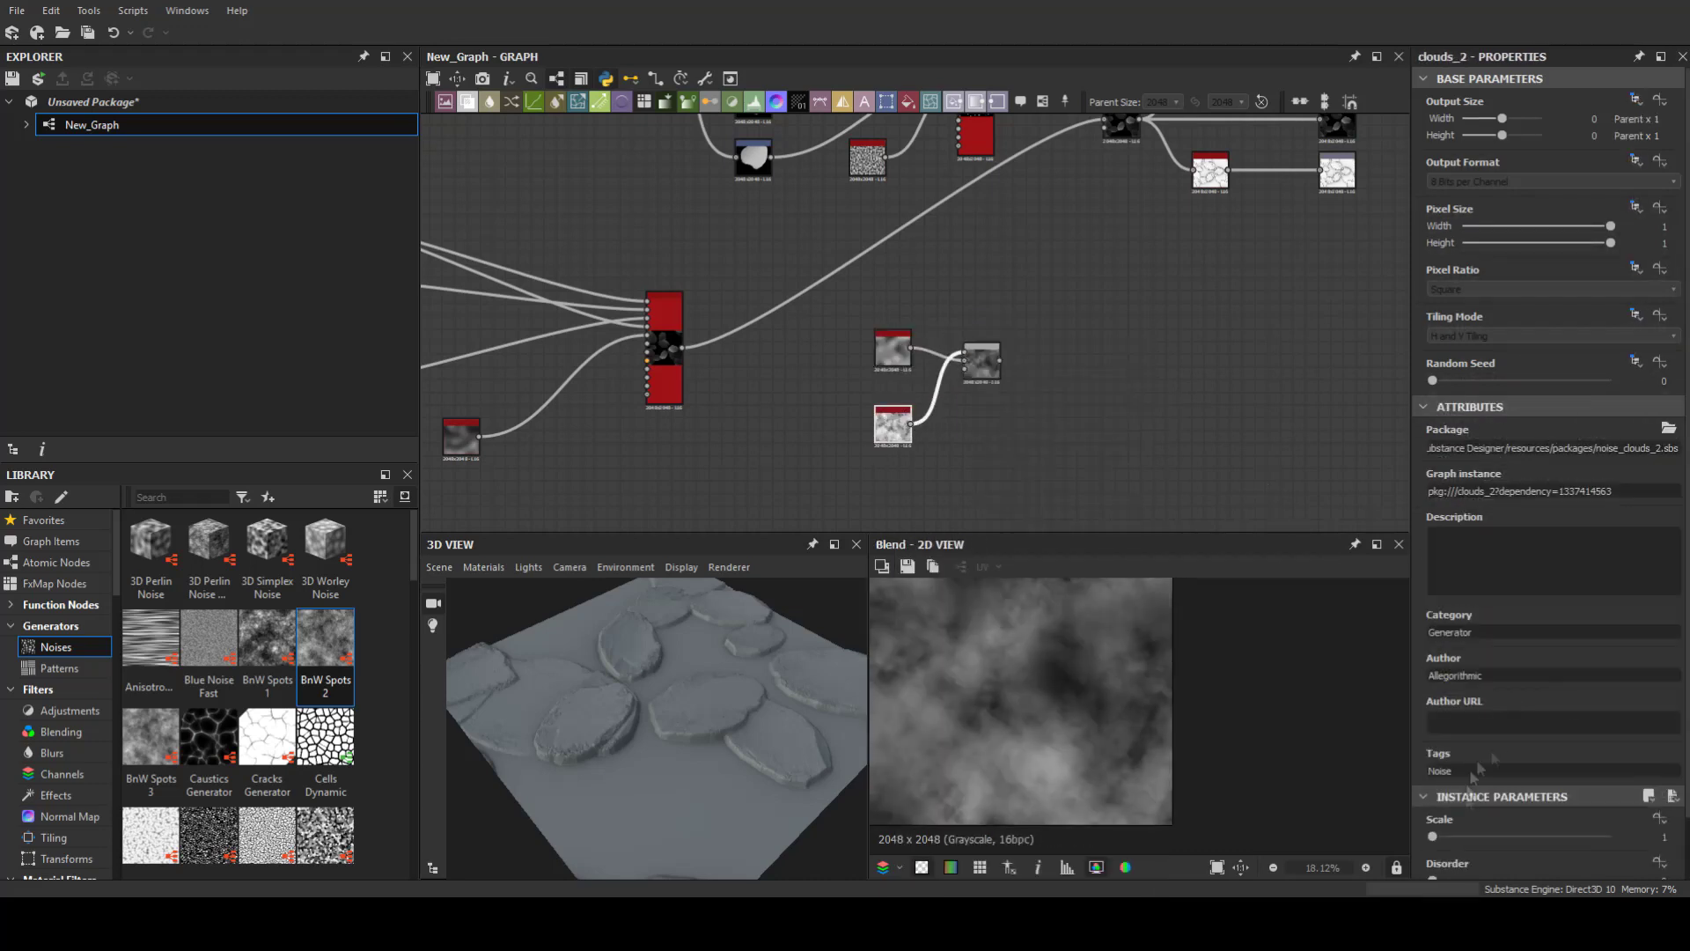
middle_click_drag(1124, 146, 953, 211)
Step: Height-blend the stone slabs into the noise ground with Height Offset 0.67
key("space")
type("height")
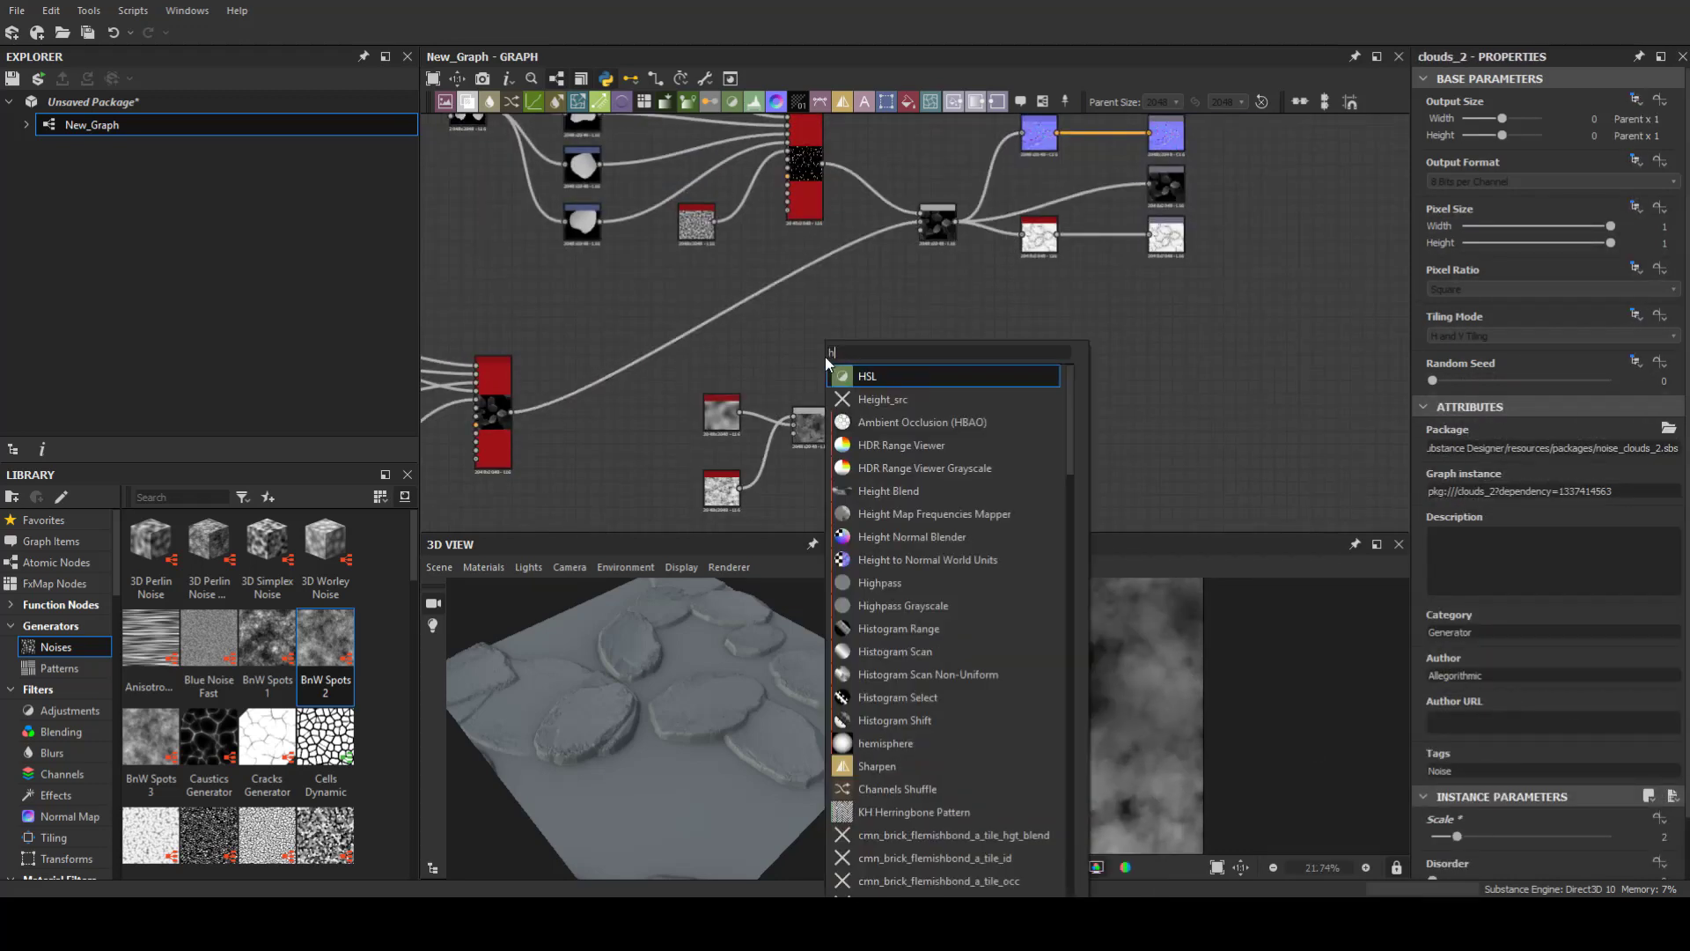
key("Return")
left_click_drag(830, 425, 827, 376)
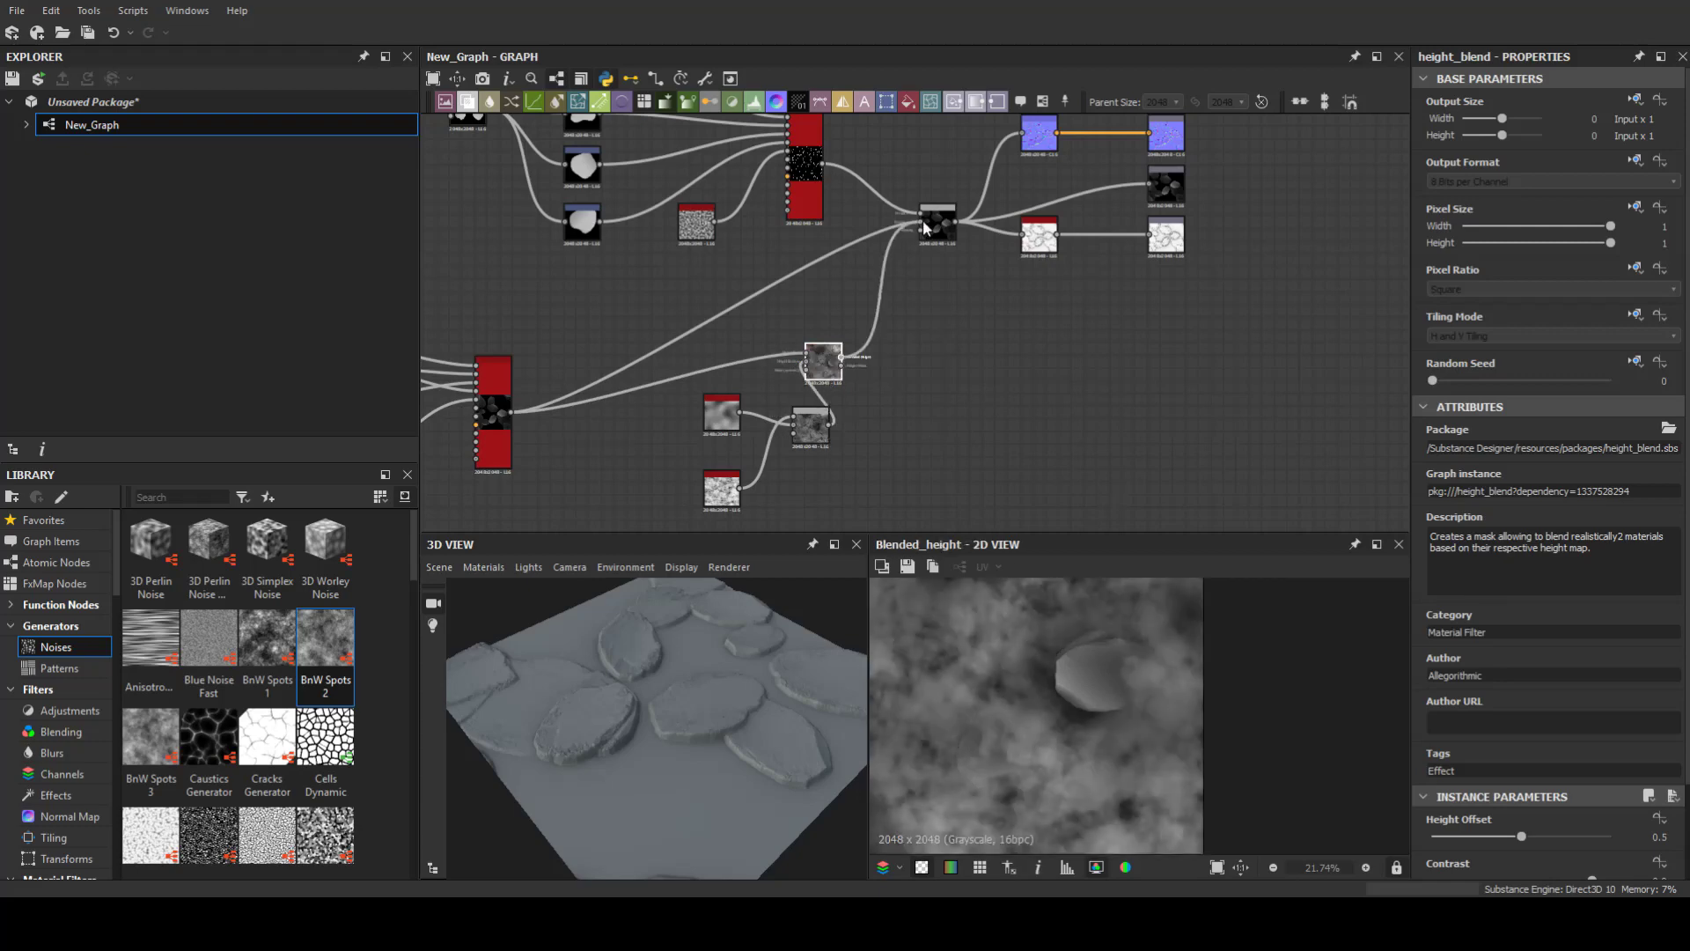
left_click_drag(924, 229, 920, 225)
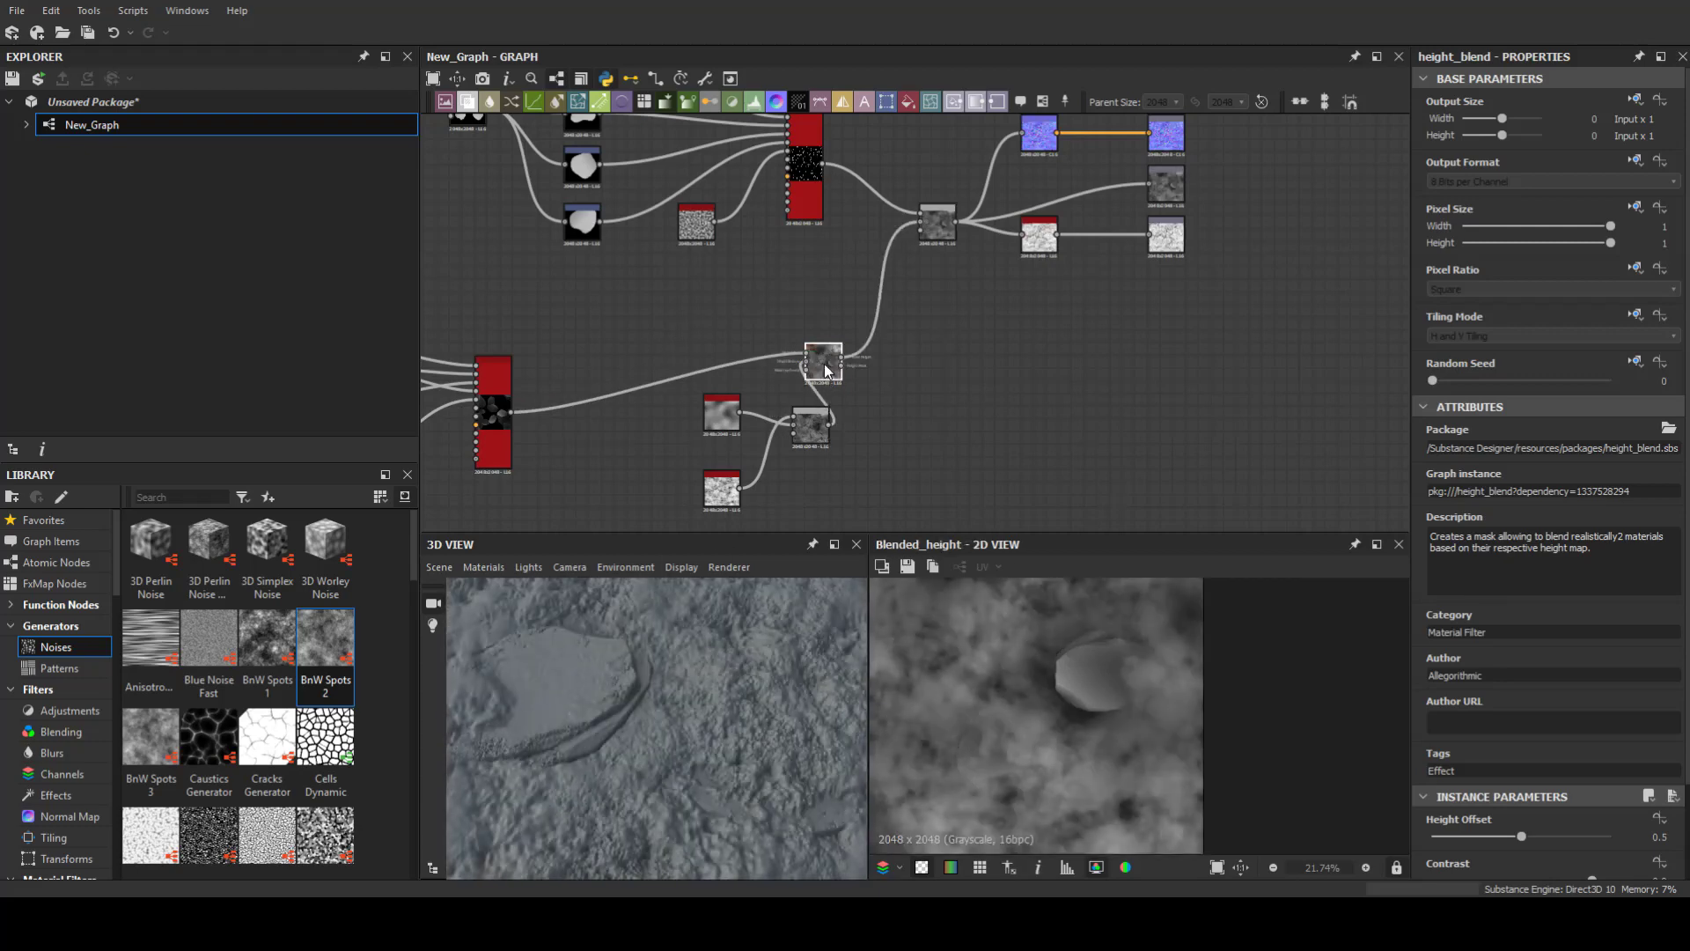
left_click_drag(1513, 836, 1551, 836)
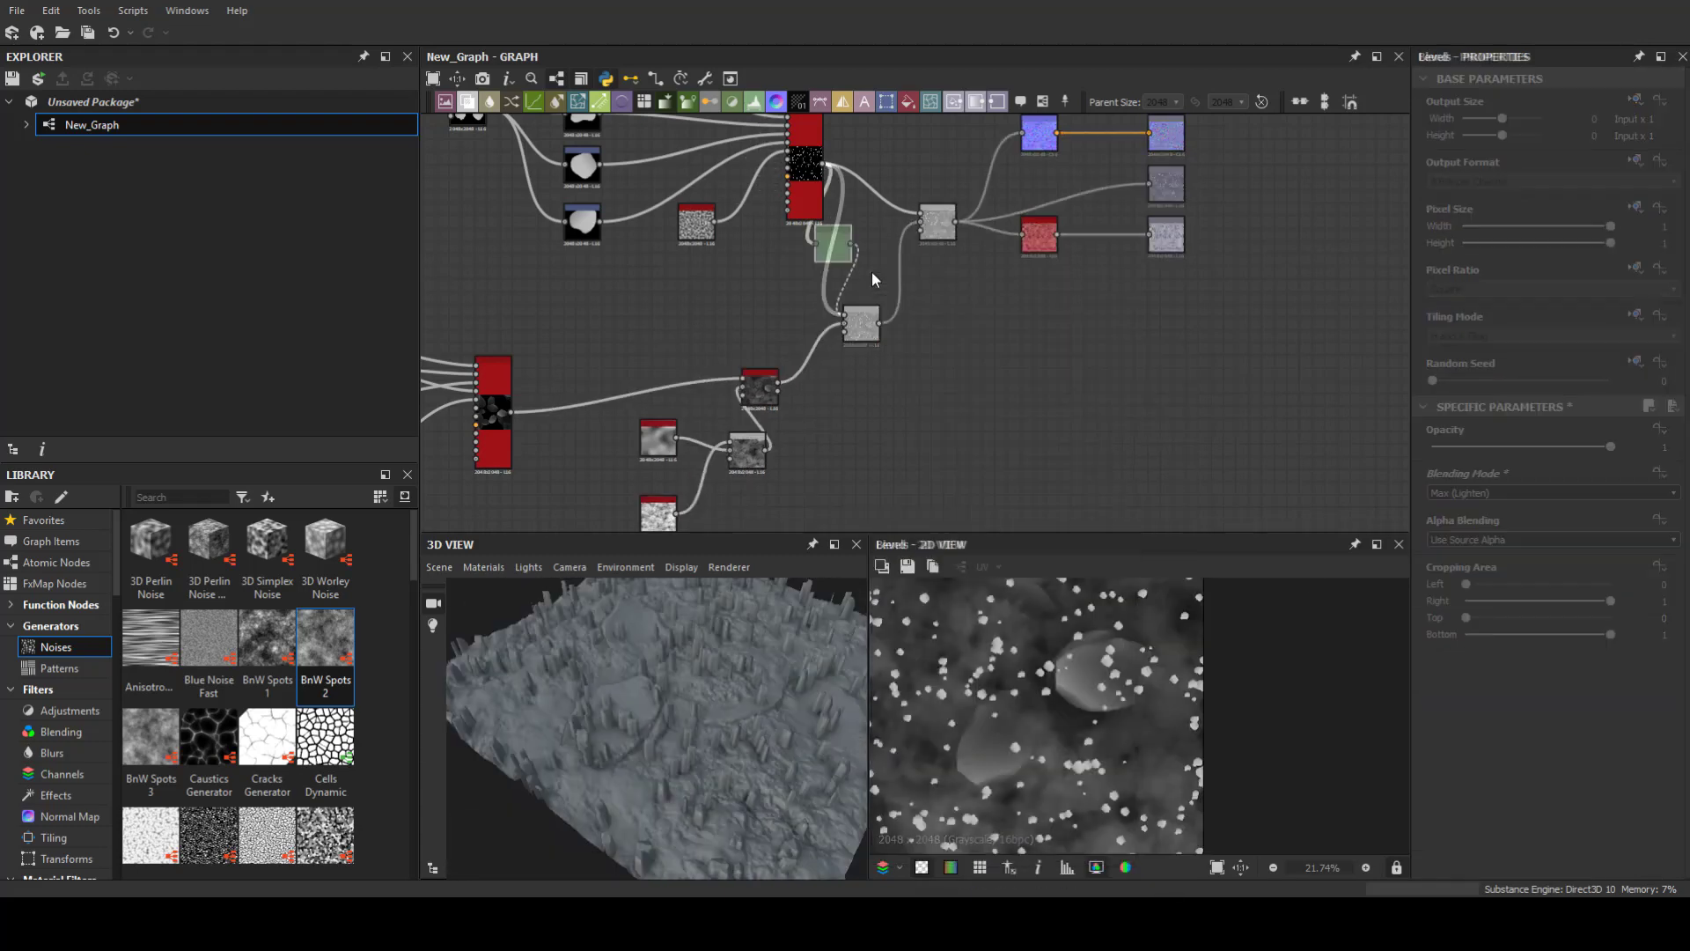
Step: Add a Levels node fed by the Height Blend output
key("ctrl+l")
key("space")
key("Escape")
key("space")
left_click(829, 418)
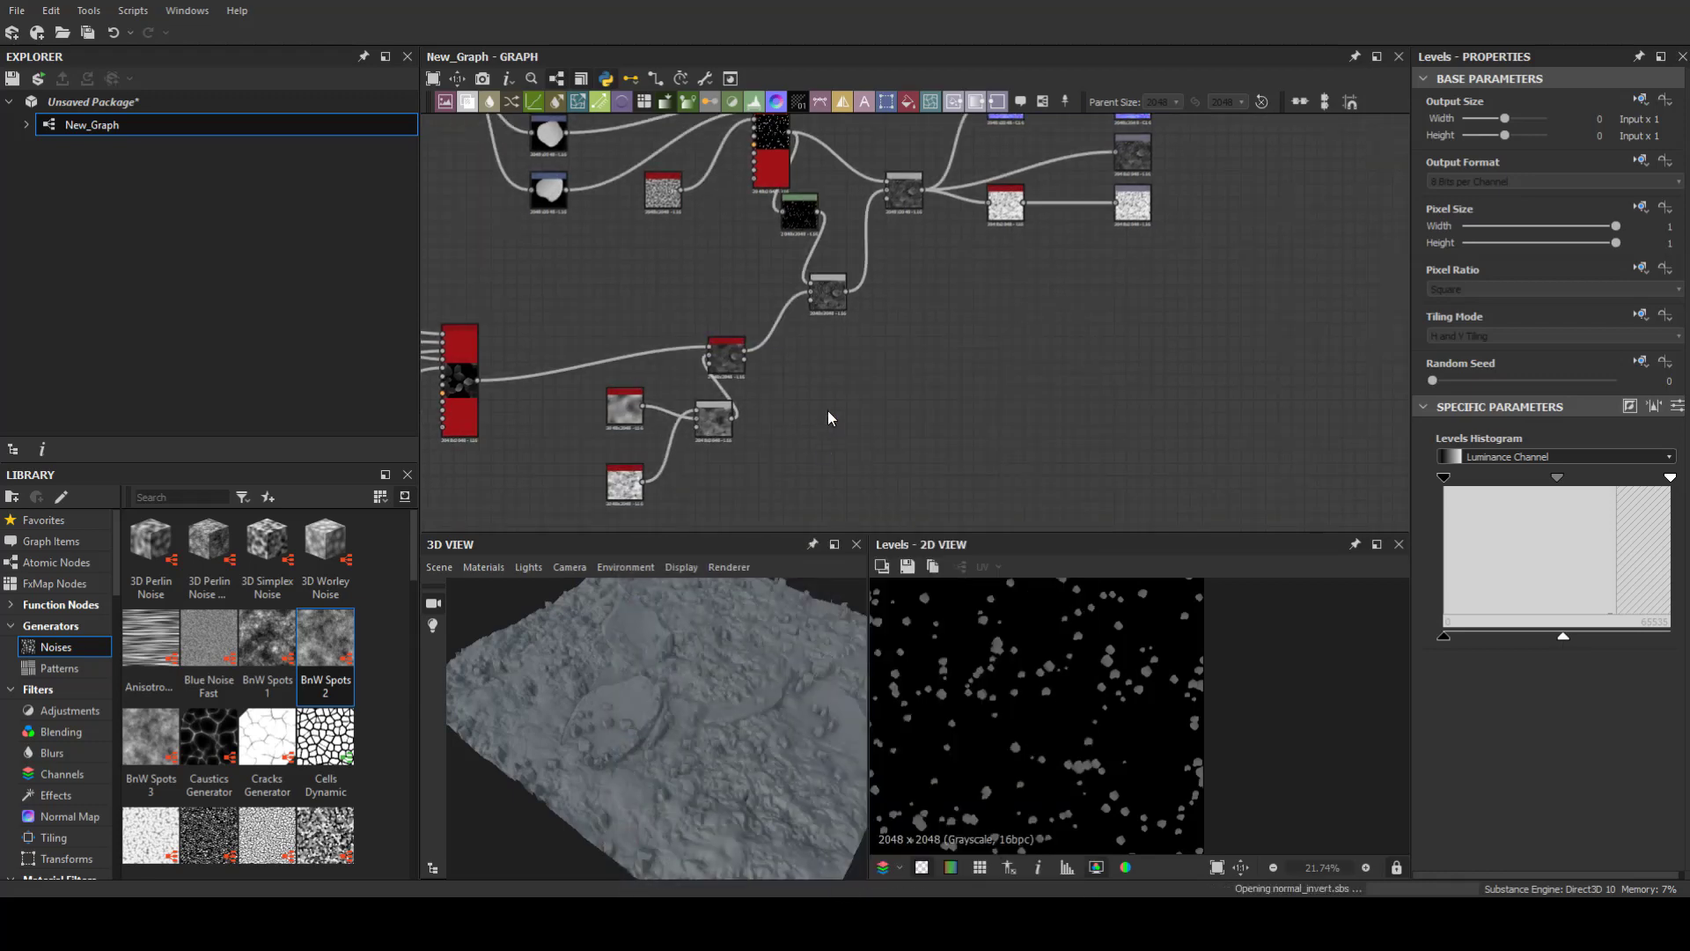
scroll(708, 425, "up", 3)
key("space")
left_click(960, 374)
left_click_drag(770, 314, 886, 395)
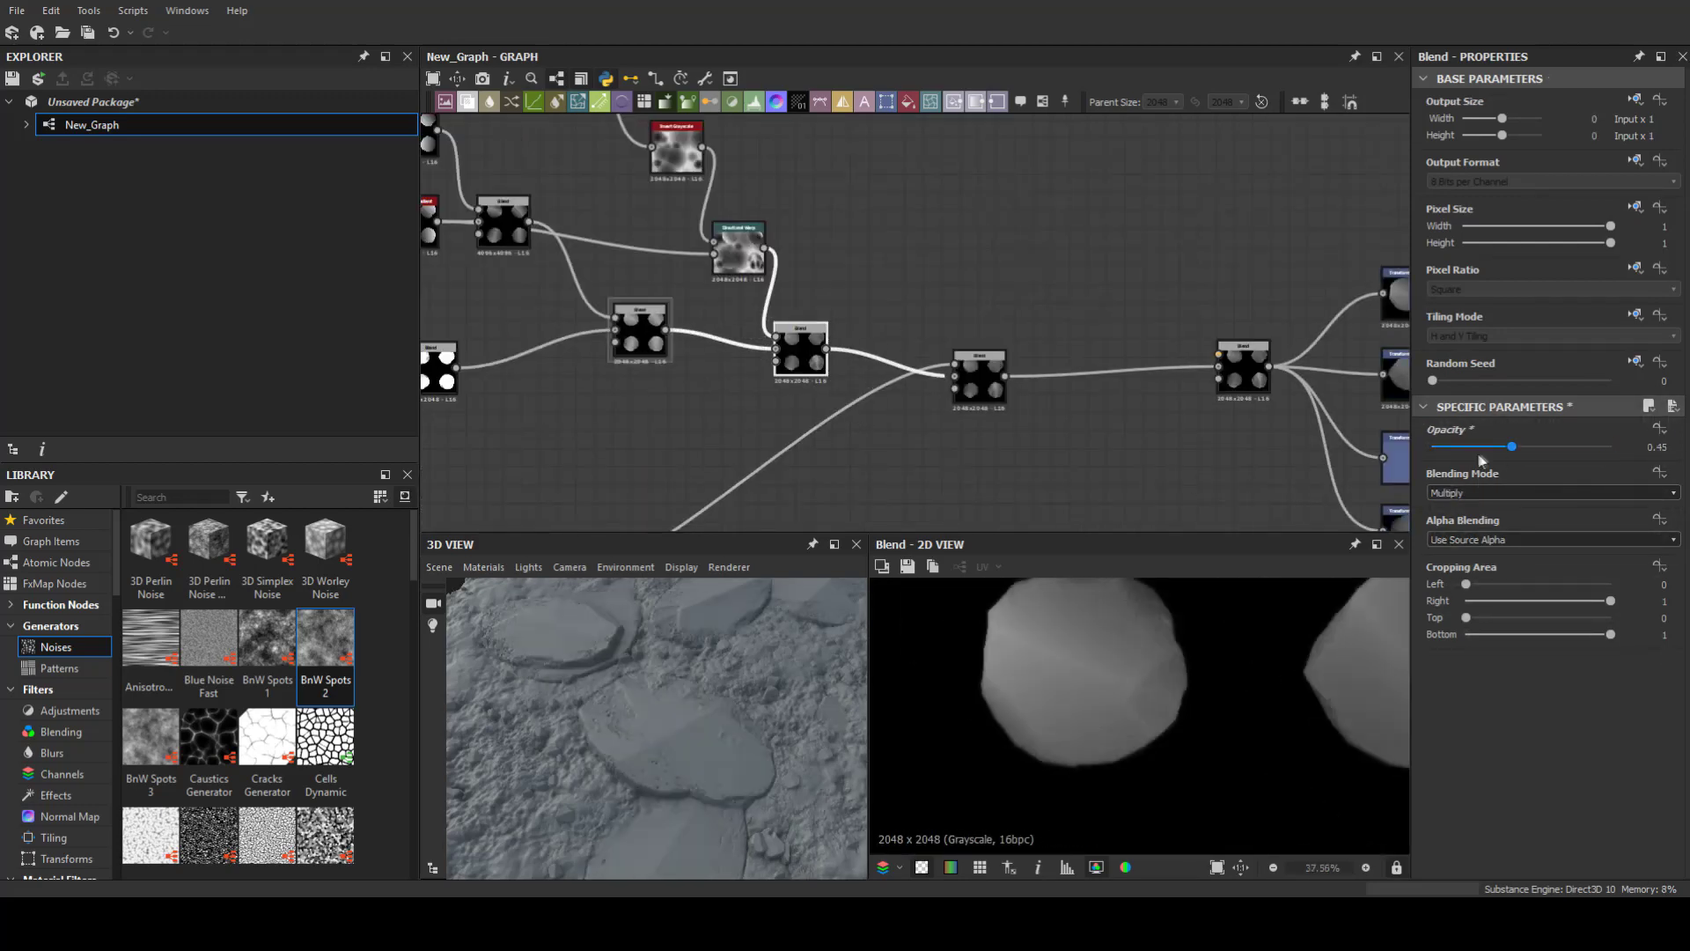
Step: Lower the stone-detail Subtract Blend opacity to 0.19
left_click(1492, 463)
left_click(1250, 374)
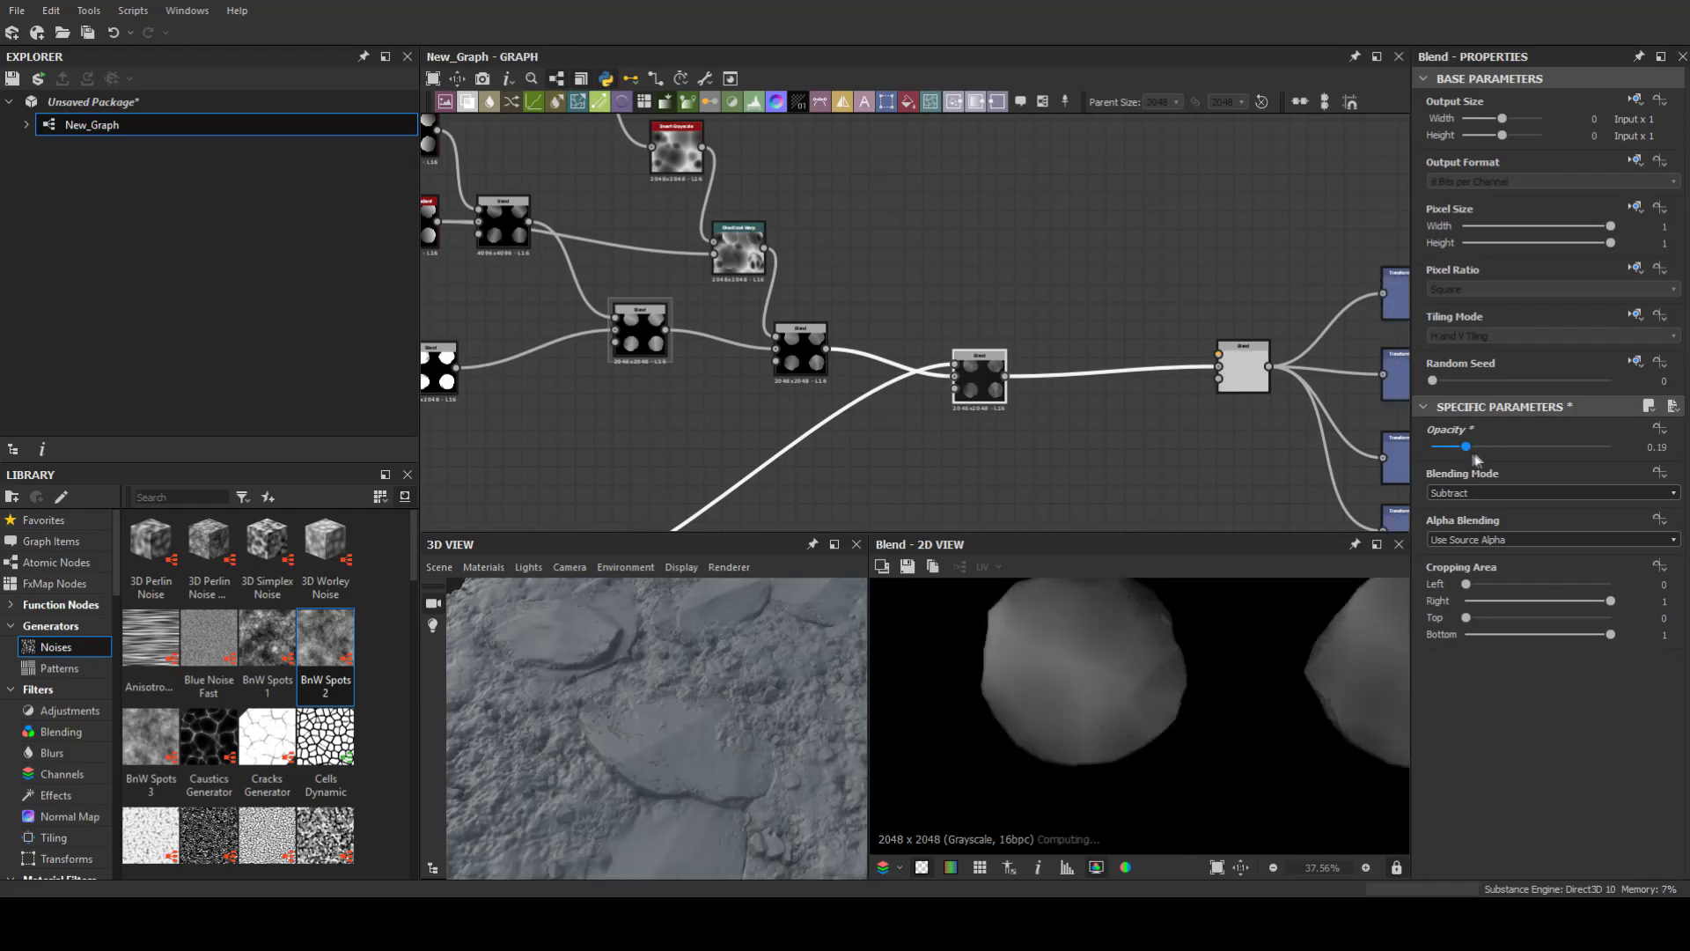
middle_click_drag(1266, 389, 1134, 378)
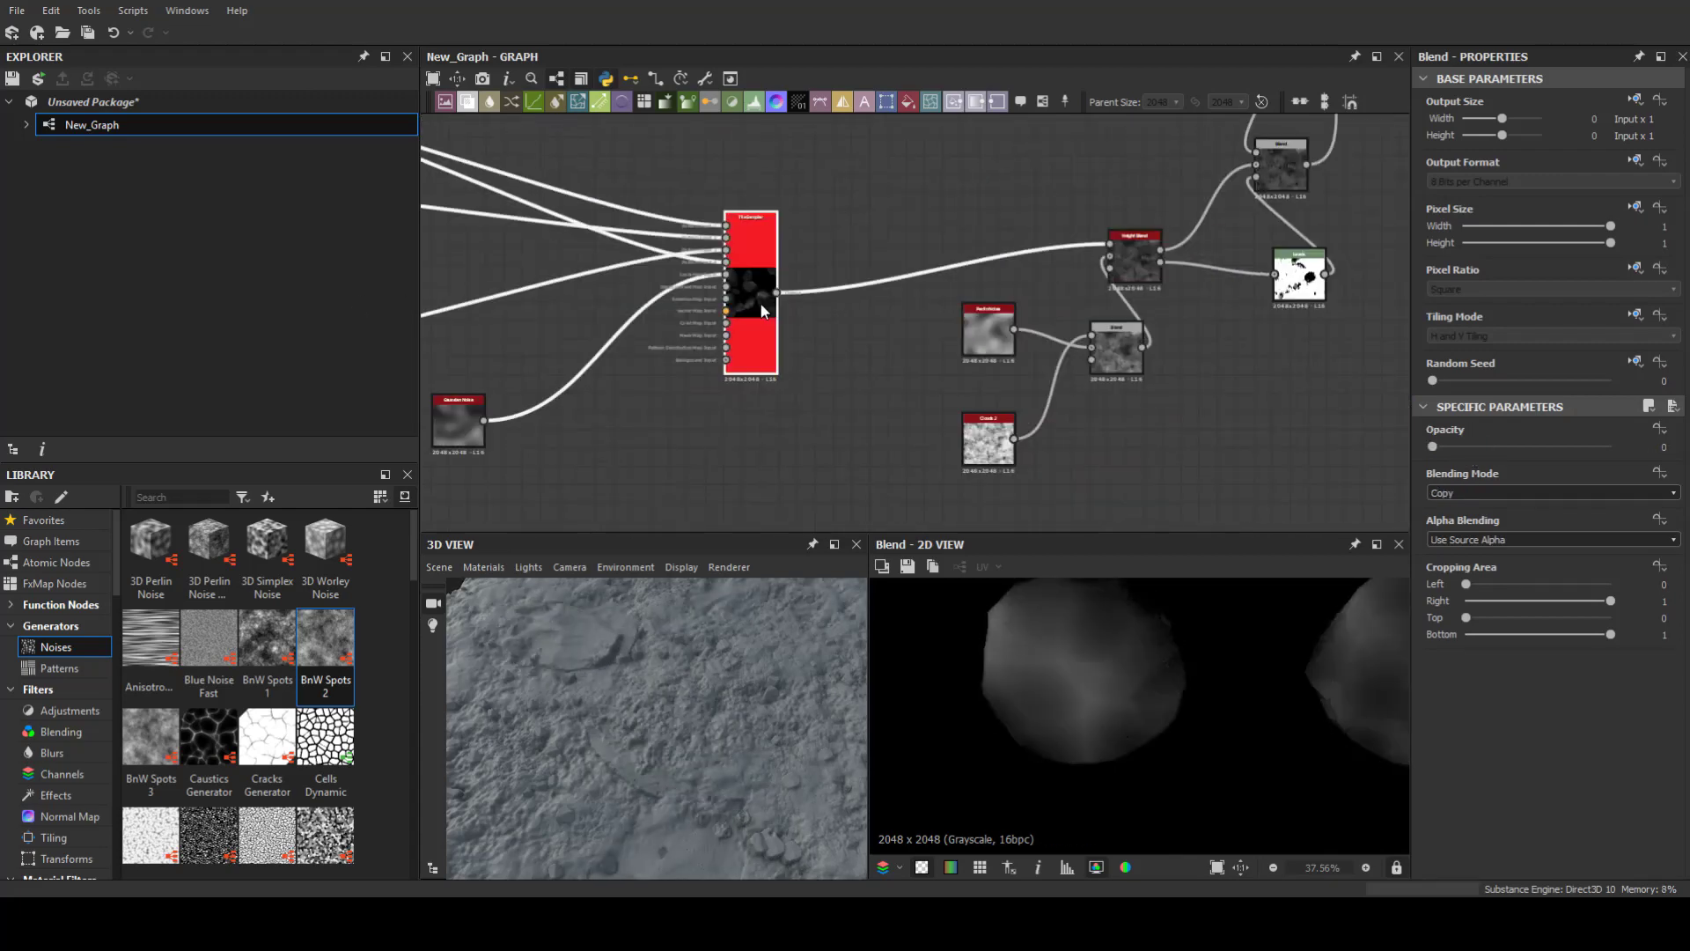
Step: Raise the Height Blend's Height Offset slightly and select the stone tile sampler
left_click_drag(1545, 836, 1572, 836)
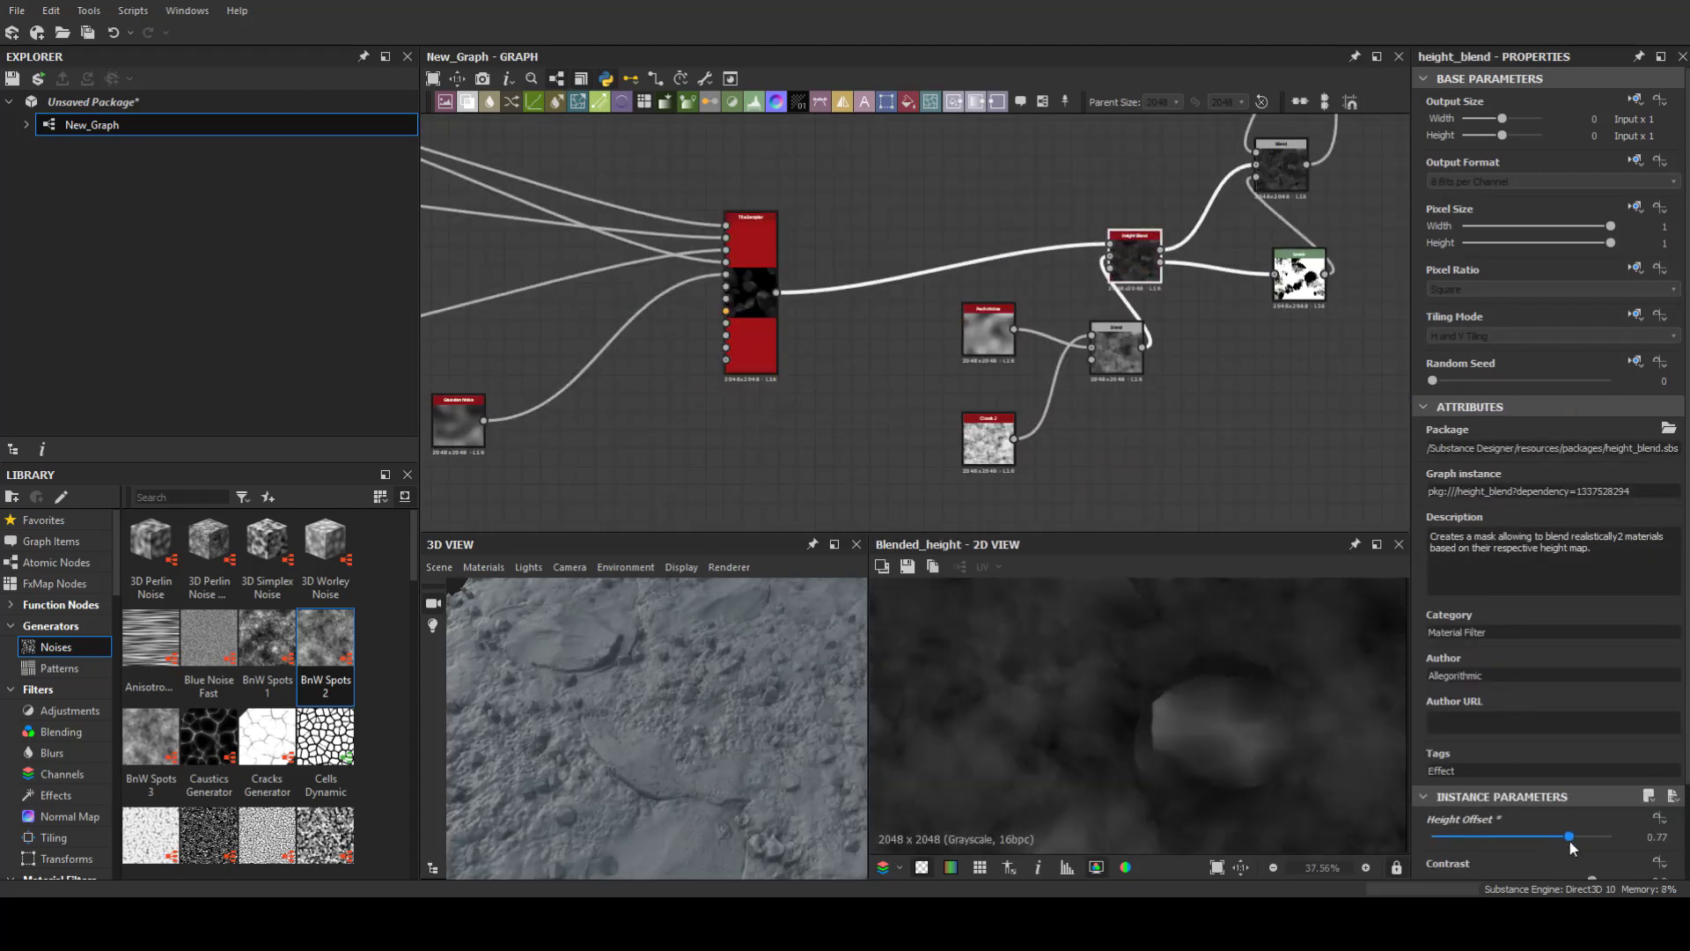
scroll(1572, 793, "down", 2)
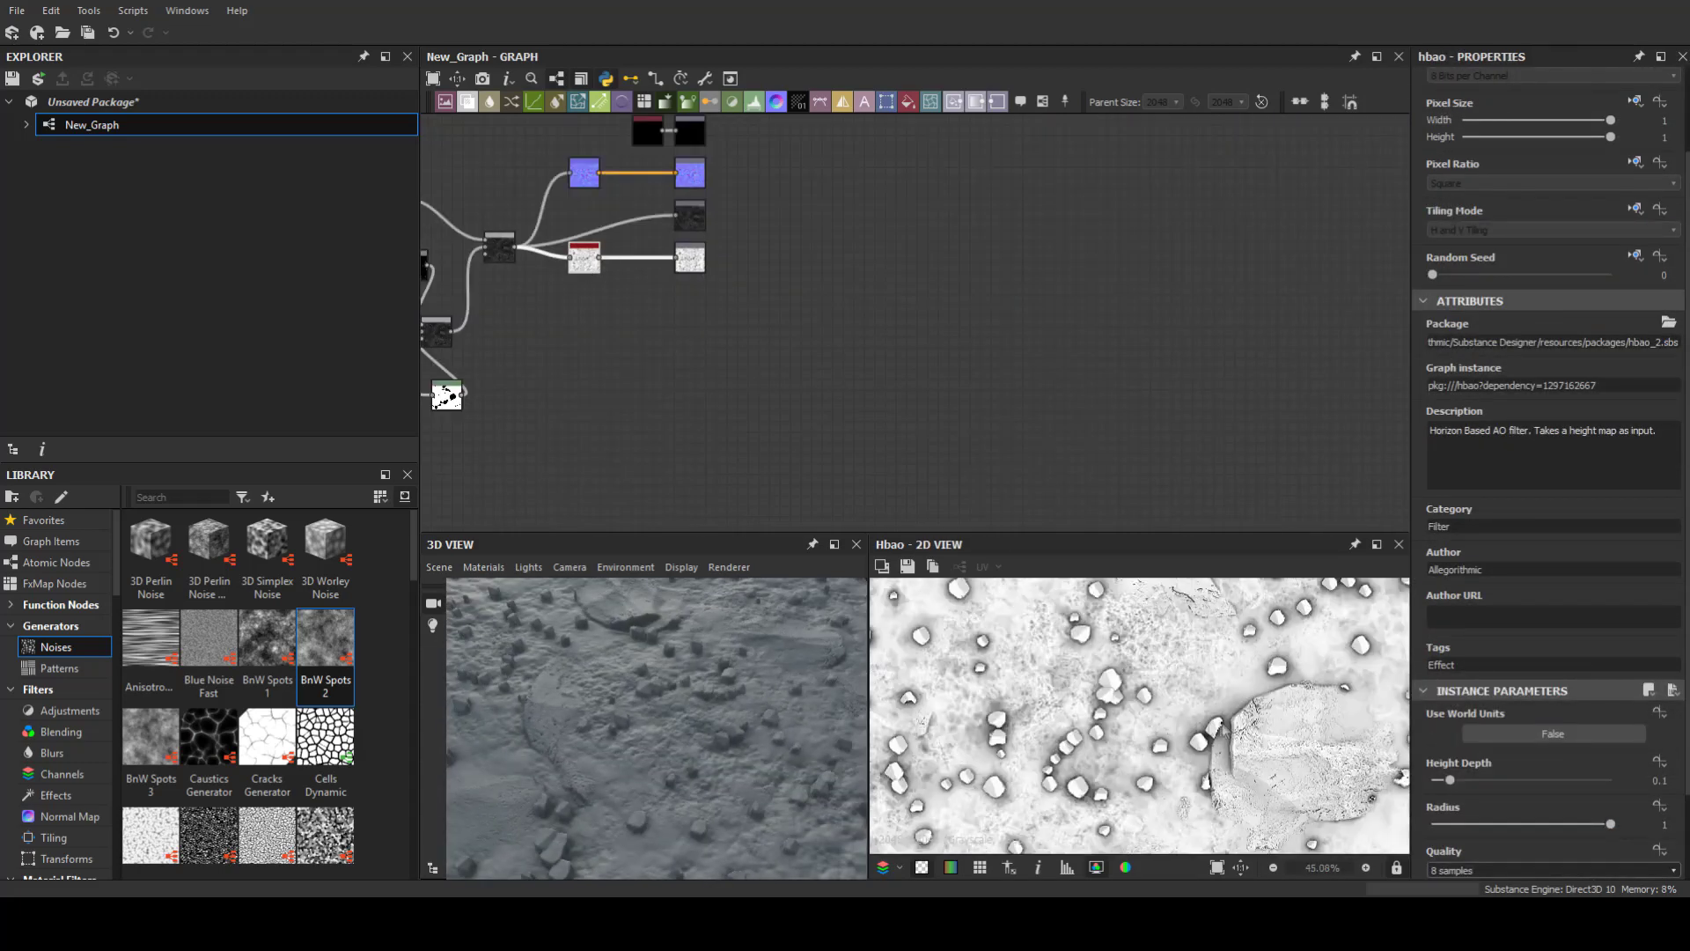
double_click(894, 390)
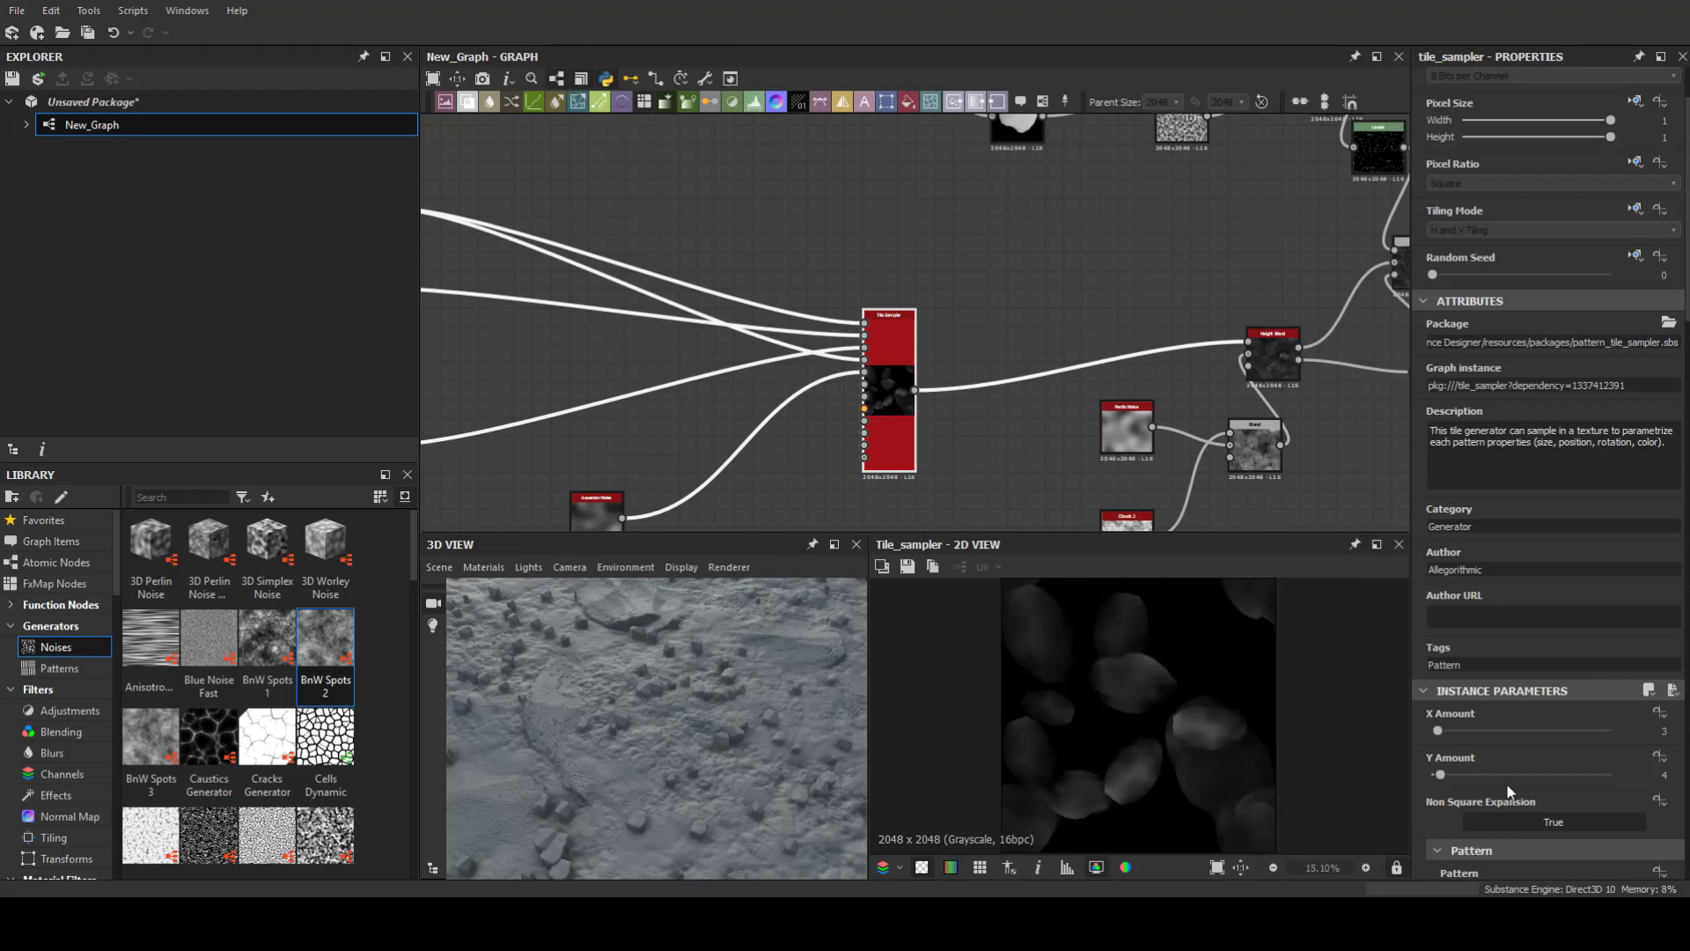
scroll(1509, 781, "down", 5)
Step: Set the tile sampler's Position Random and Rotation Random to 0
left_click_drag(1549, 639, 1427, 642)
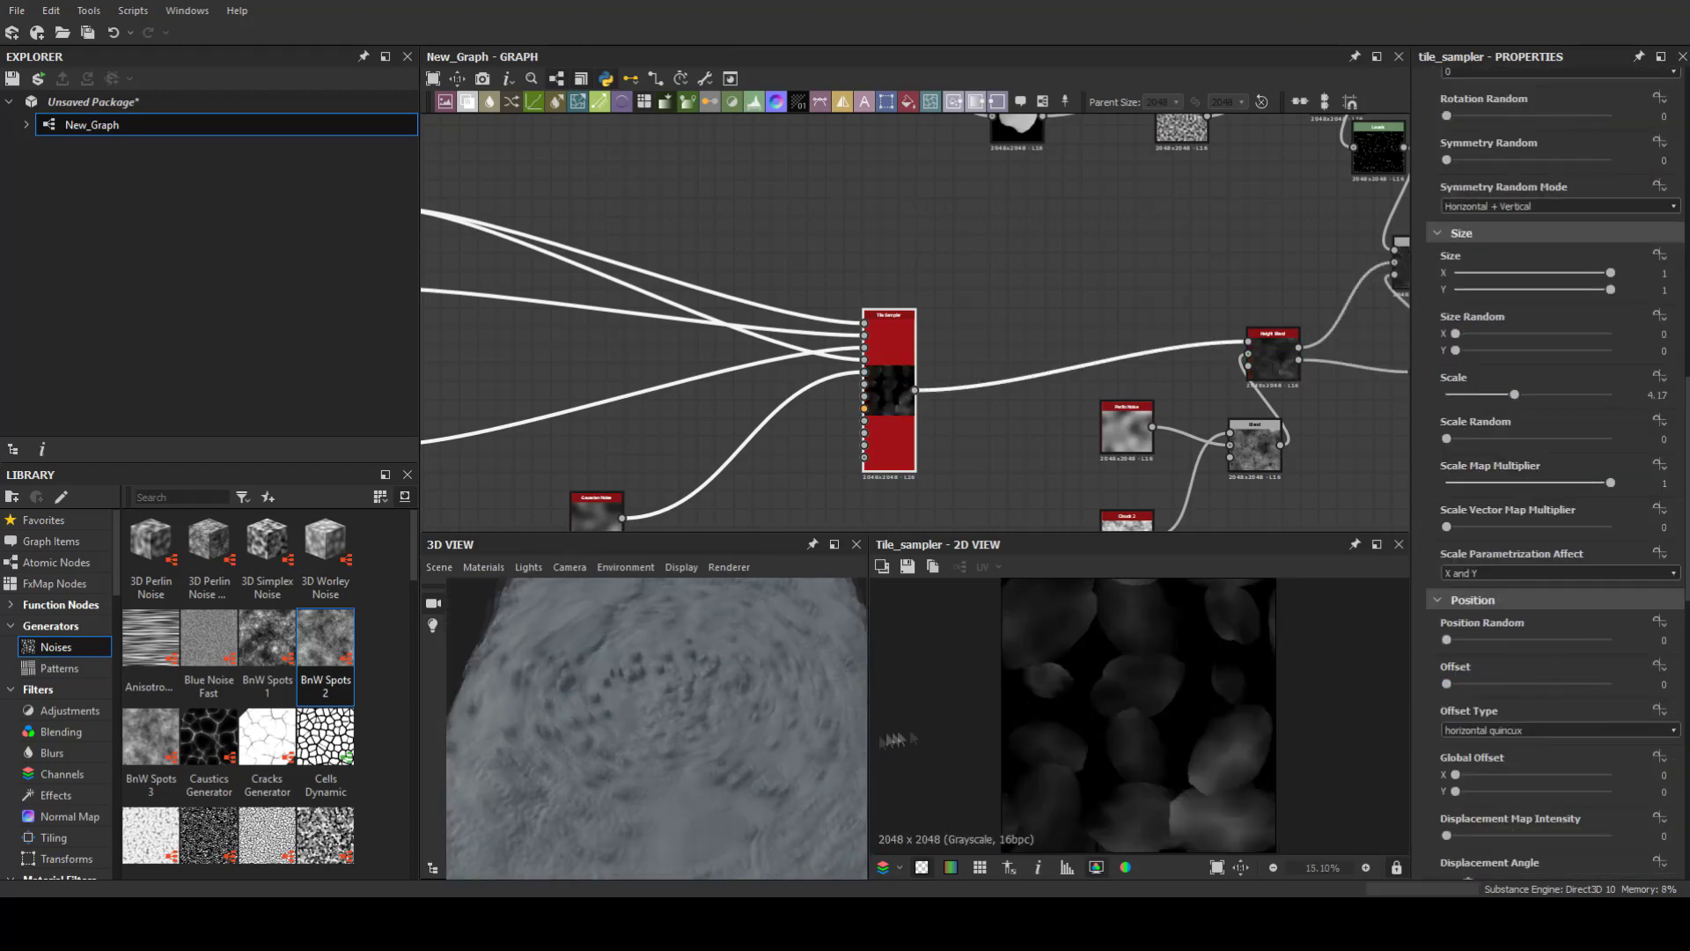
scroll(1496, 774, "down", 8)
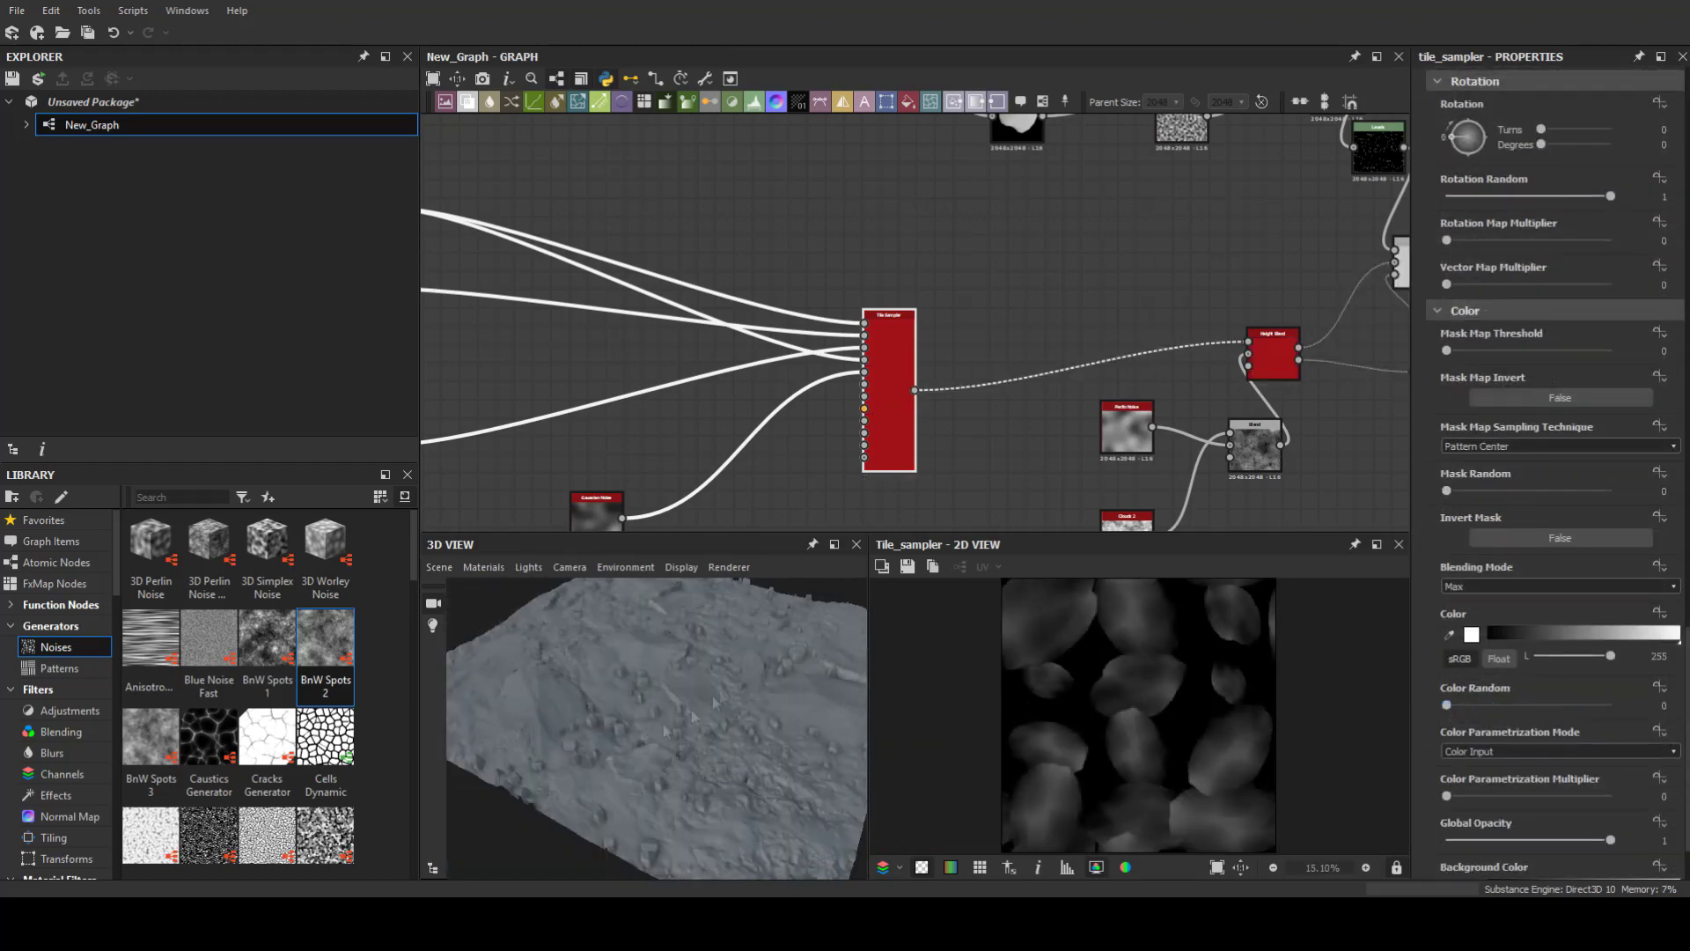
scroll(1497, 739, "down", 2)
scroll(1496, 458, "up", 4)
scroll(1550, 623, "up", 4)
scroll(1514, 617, "up", 5)
left_click(1465, 669)
left_click_drag(1610, 731, 1391, 724)
Step: Rotate the stone tiles to -39° with Offset 0.56 and Position Random 0.21
scroll(1454, 737, "down", 1)
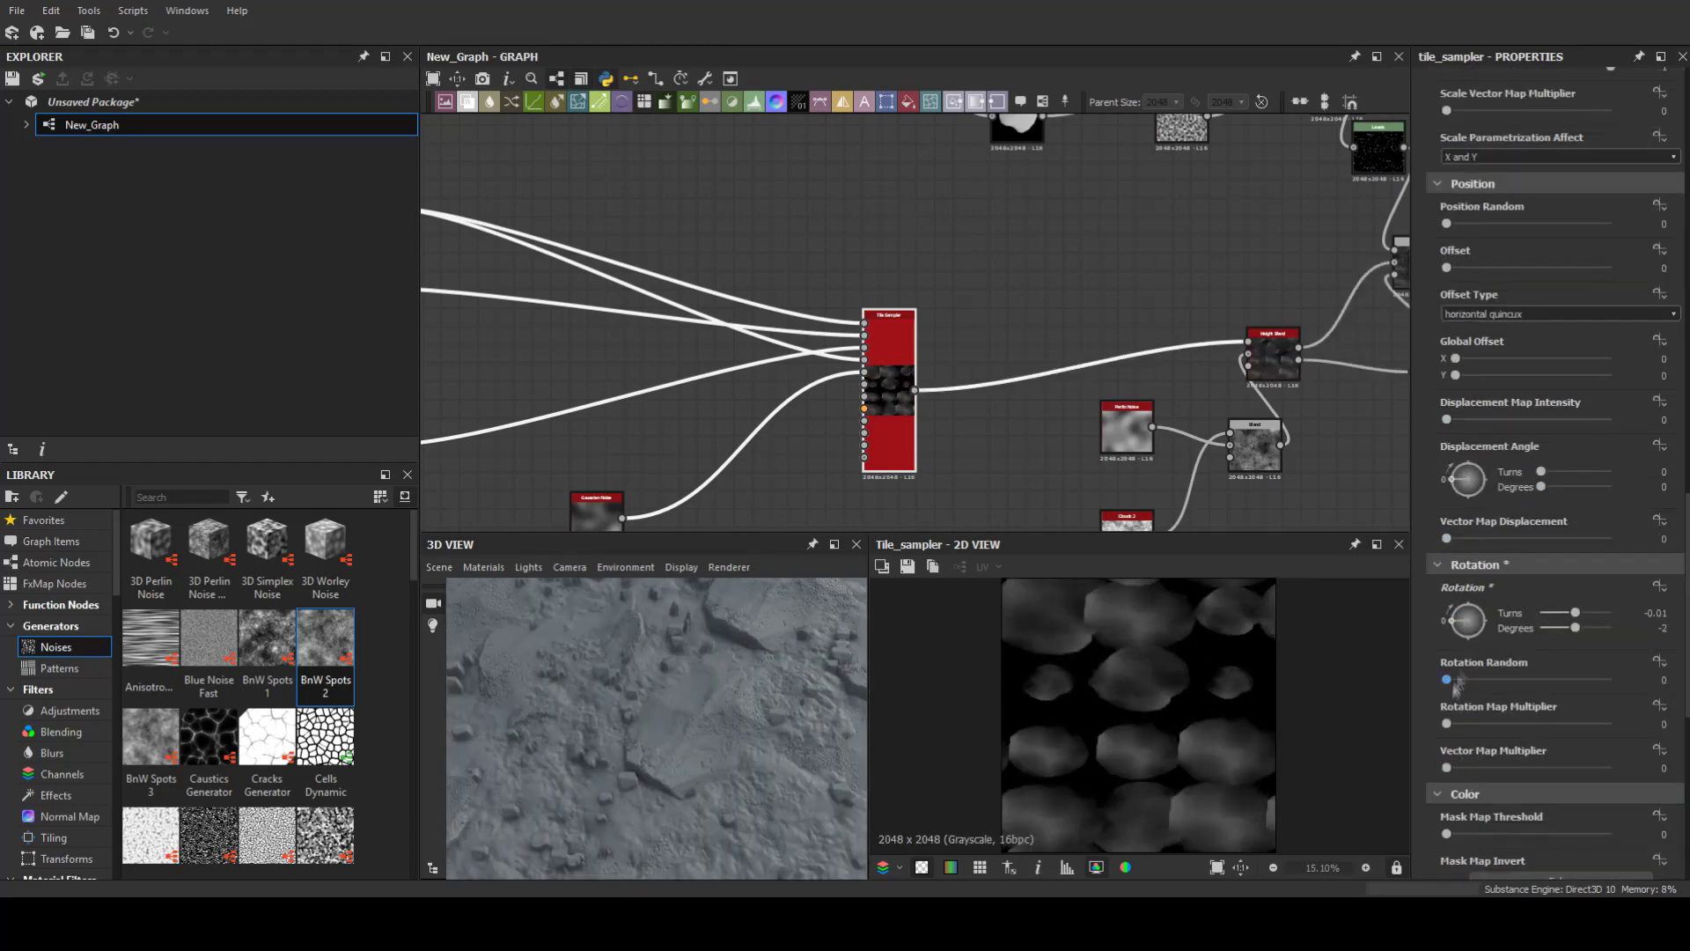
left_click_drag(1471, 627, 1461, 639)
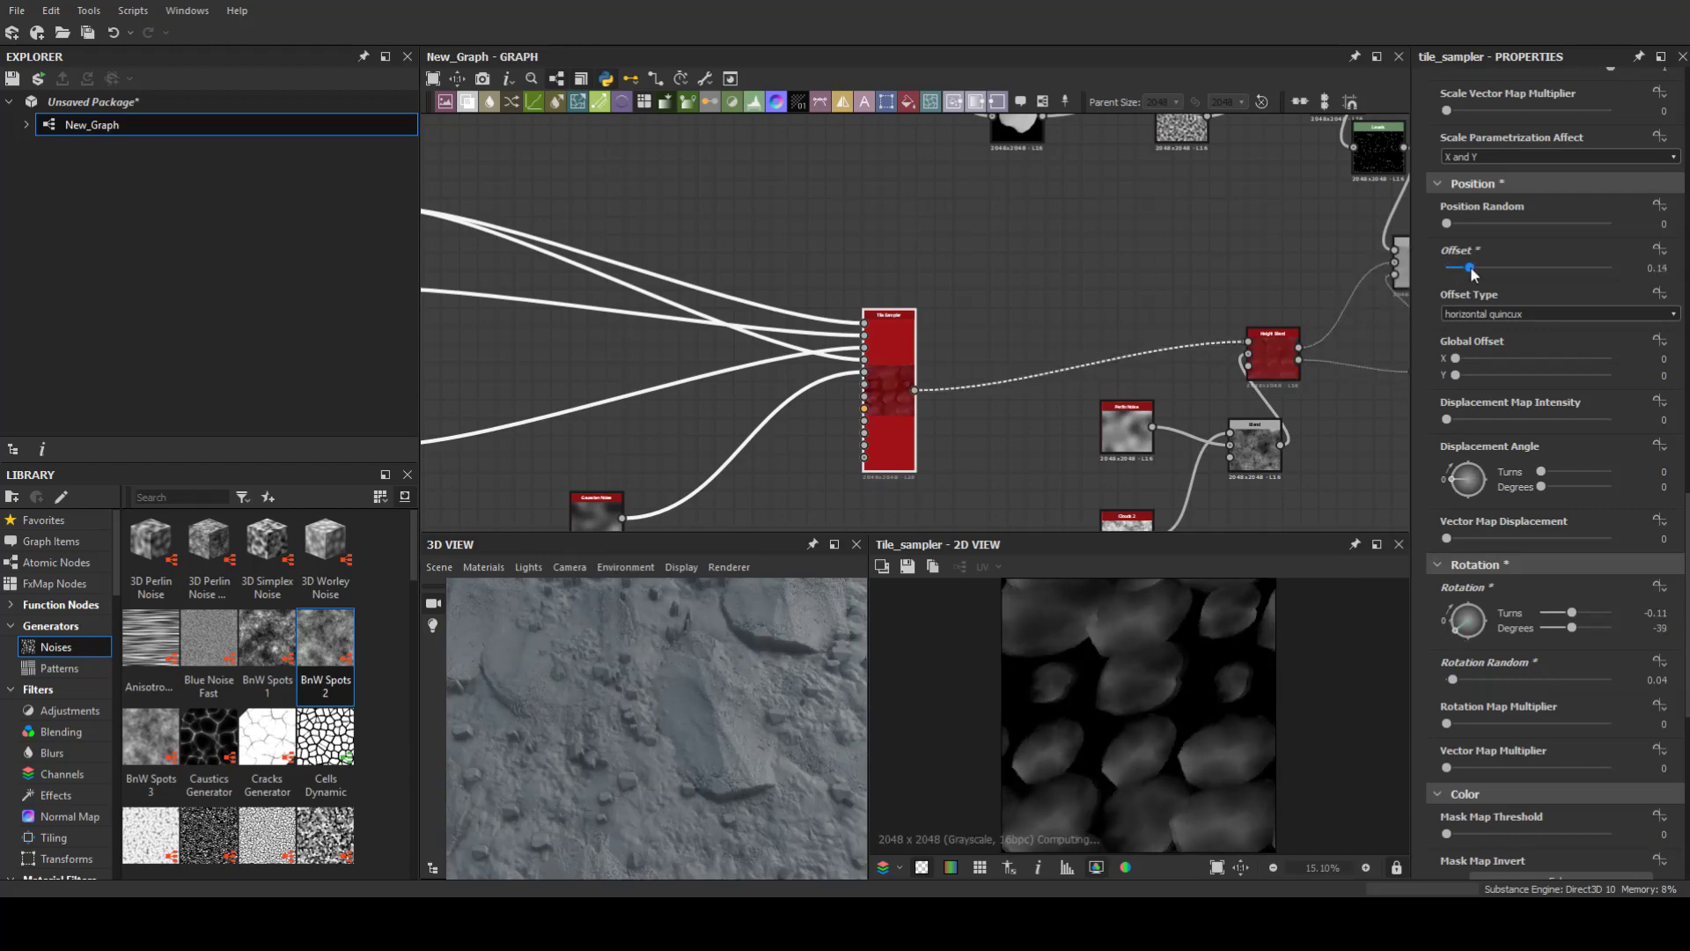
left_click_drag(1608, 283, 1538, 280)
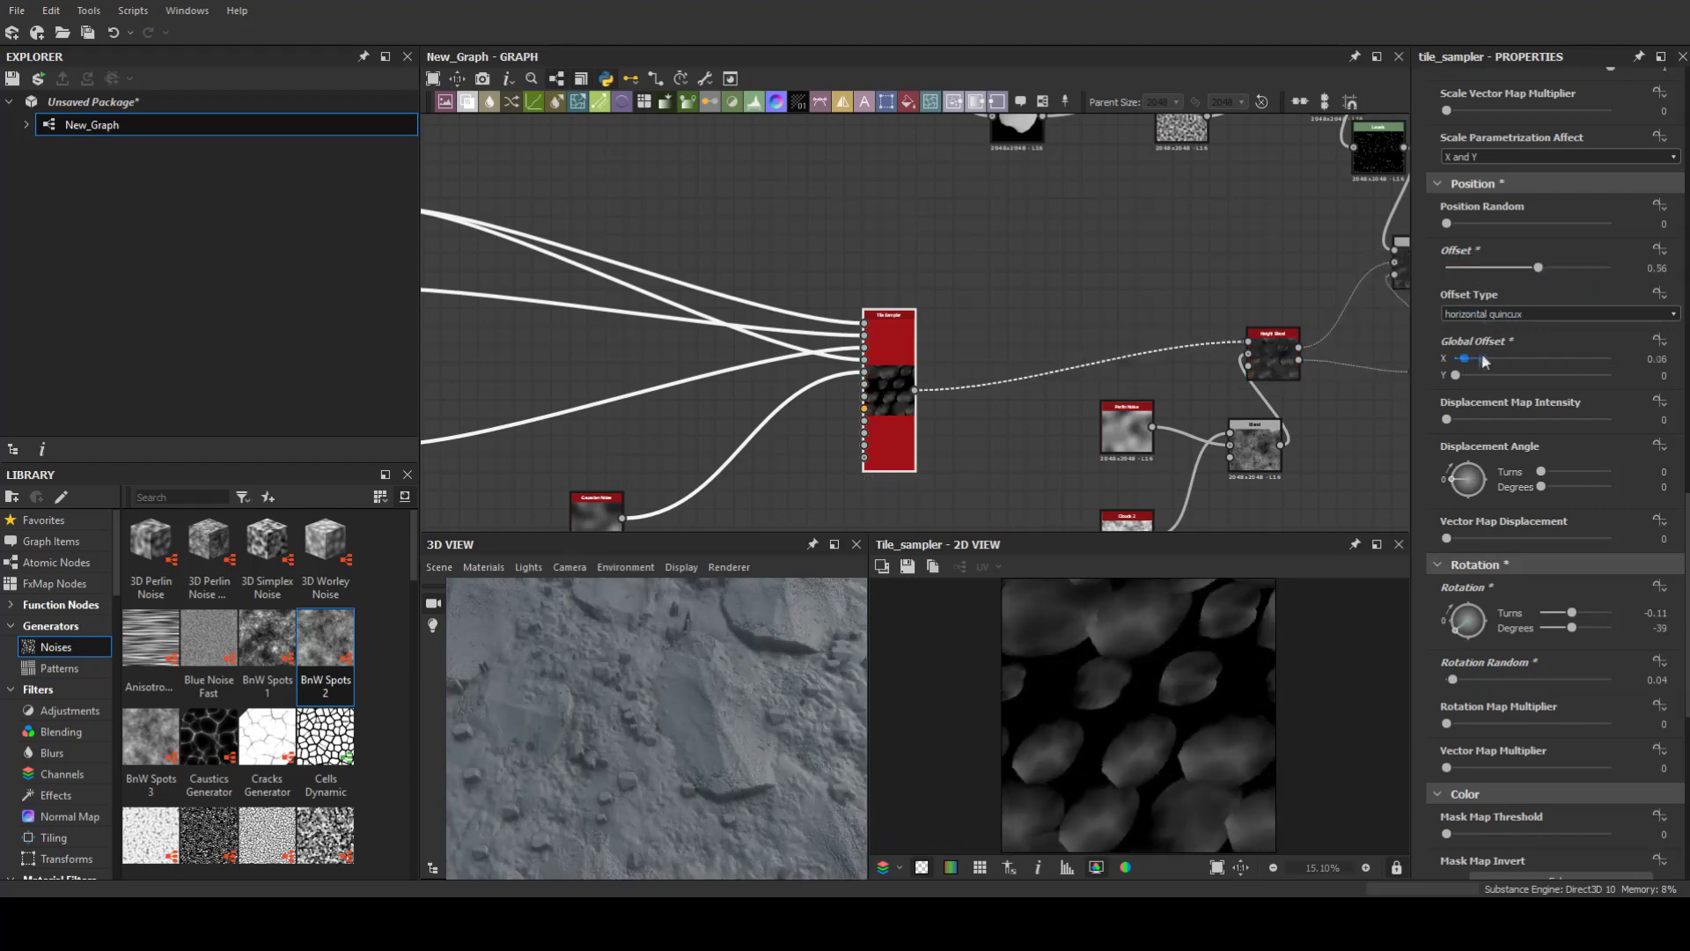
left_click_drag(1461, 475, 1487, 480)
scroll(1496, 440, "up", 1)
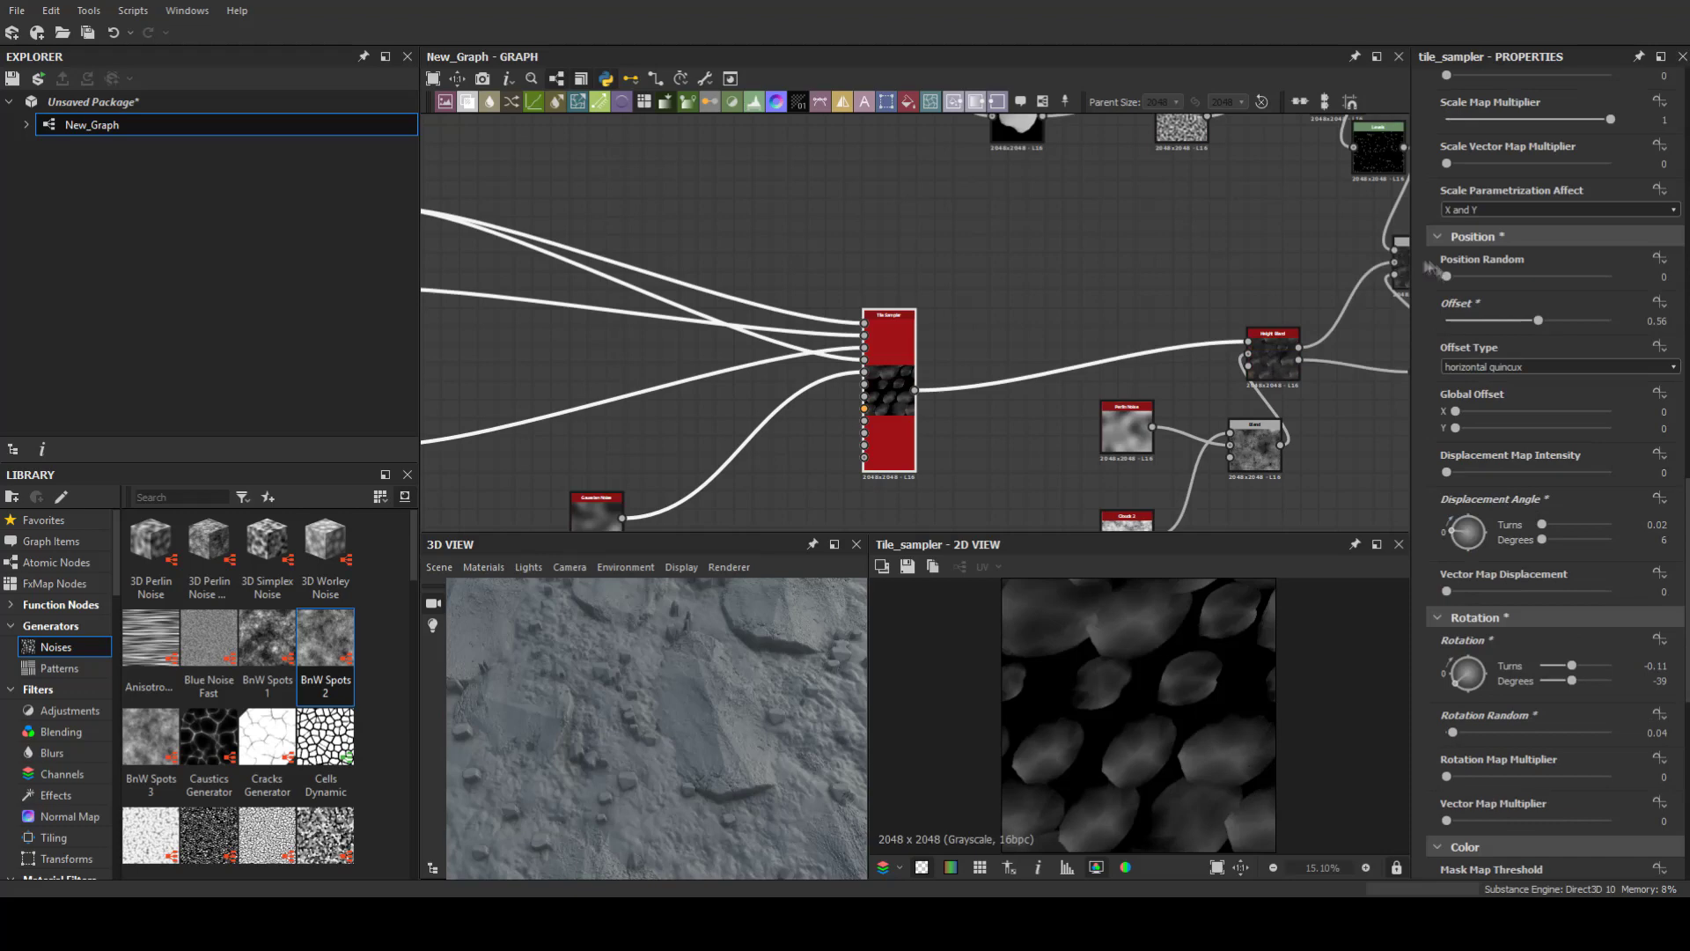
left_click_drag(1446, 222, 1448, 222)
left_click_drag(713, 717, 775, 652)
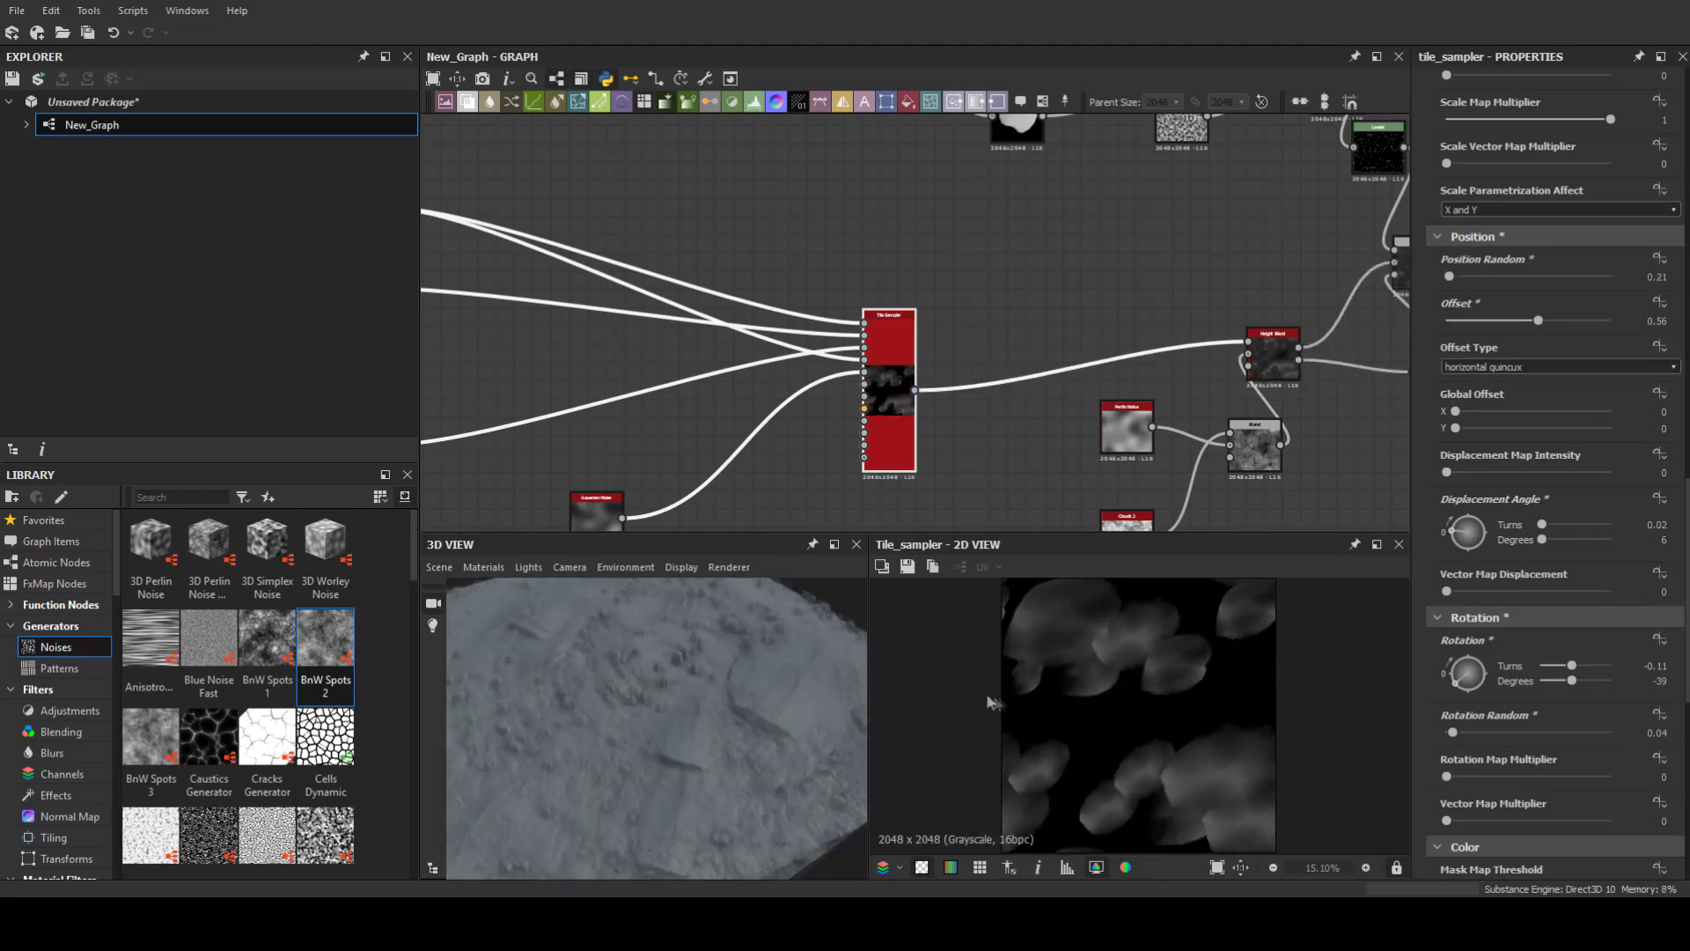
mouse_move(693, 339)
middle_mouse_down()
mouse_move(1047, 382)
mouse_move(722, 290)
middle_mouse_up()
key("space")
Step: Insert a Warp after the tile sampler, driven by a Cells 1 noise at intensity 0.03
type("w")
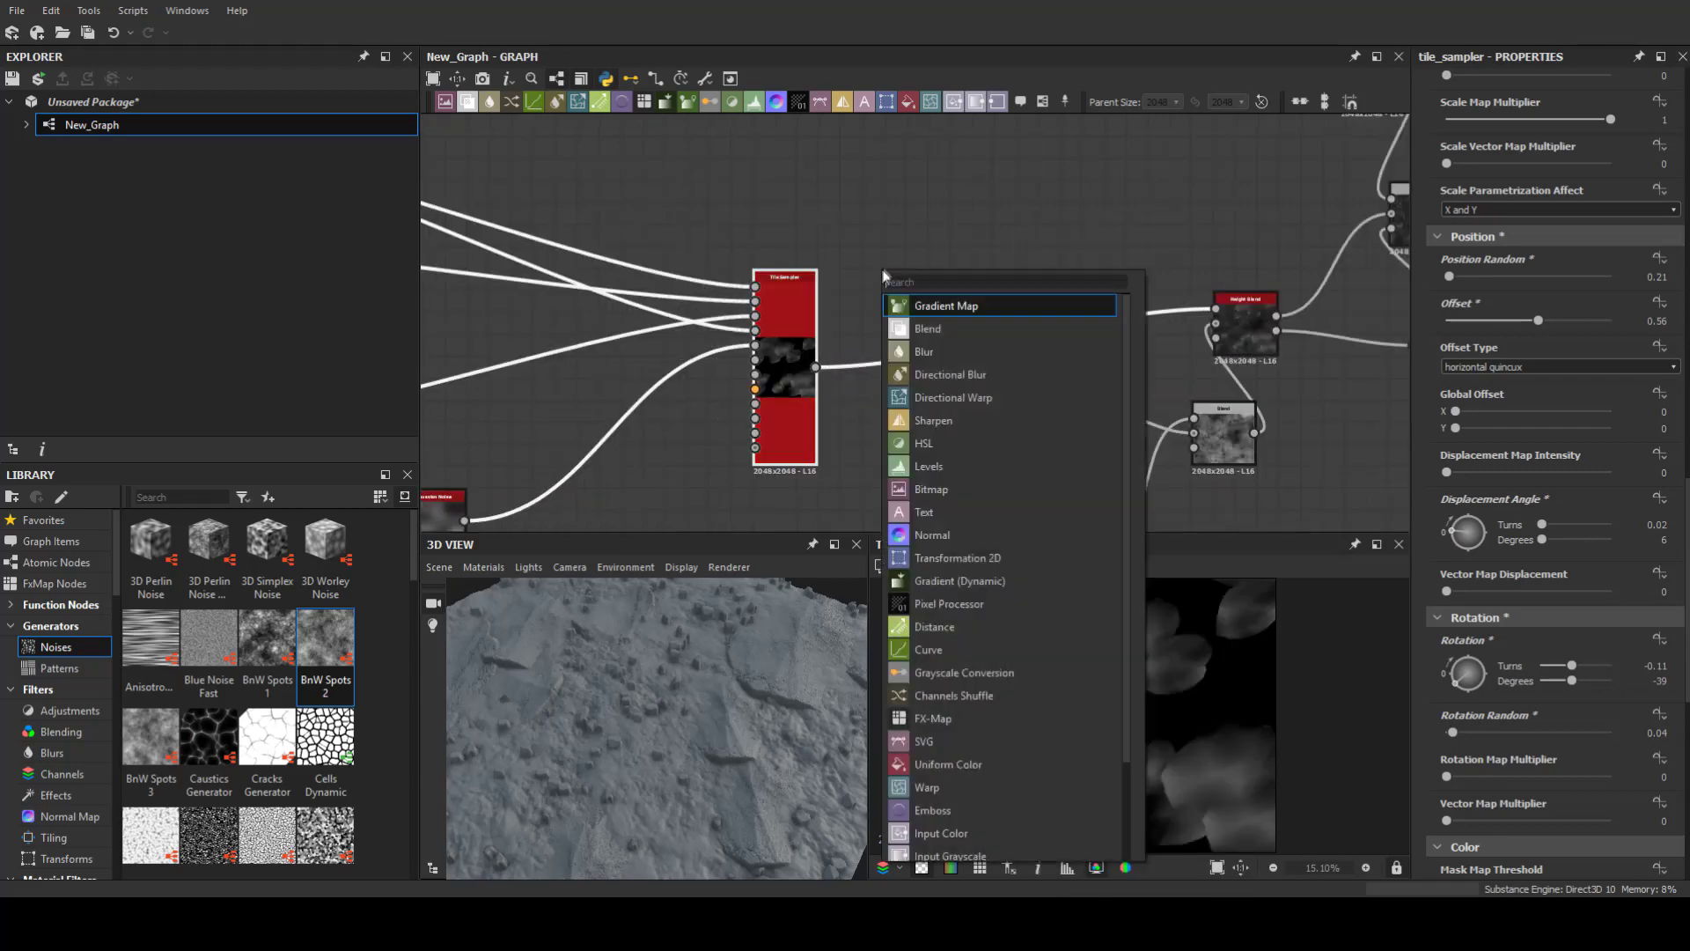
key("Return")
key("space")
type("cells")
key("Return")
left_click_drag(835, 284, 962, 304)
left_click(992, 286)
left_click_drag(1609, 446, 1434, 449)
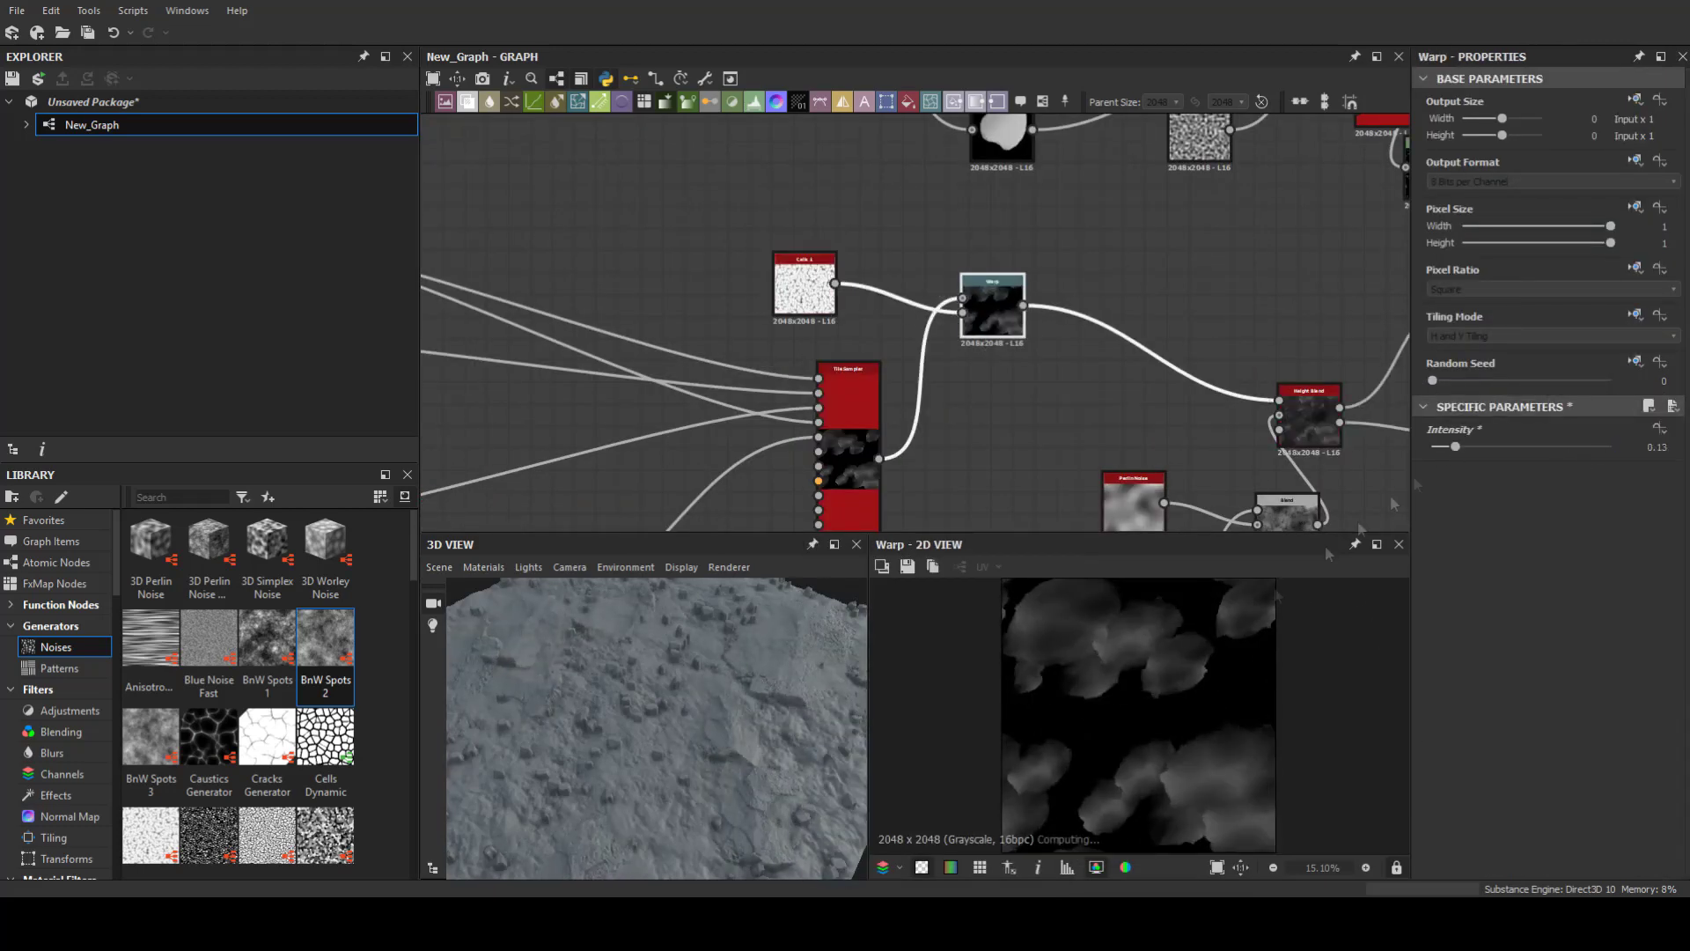
double_click(803, 286)
double_click(999, 308)
left_click_drag(1454, 446, 1438, 447)
Step: Swap the warp noise for a blurred Crystal 1 at scale 5, Warp intensity 0.88
left_click(804, 286)
right_click(801, 277)
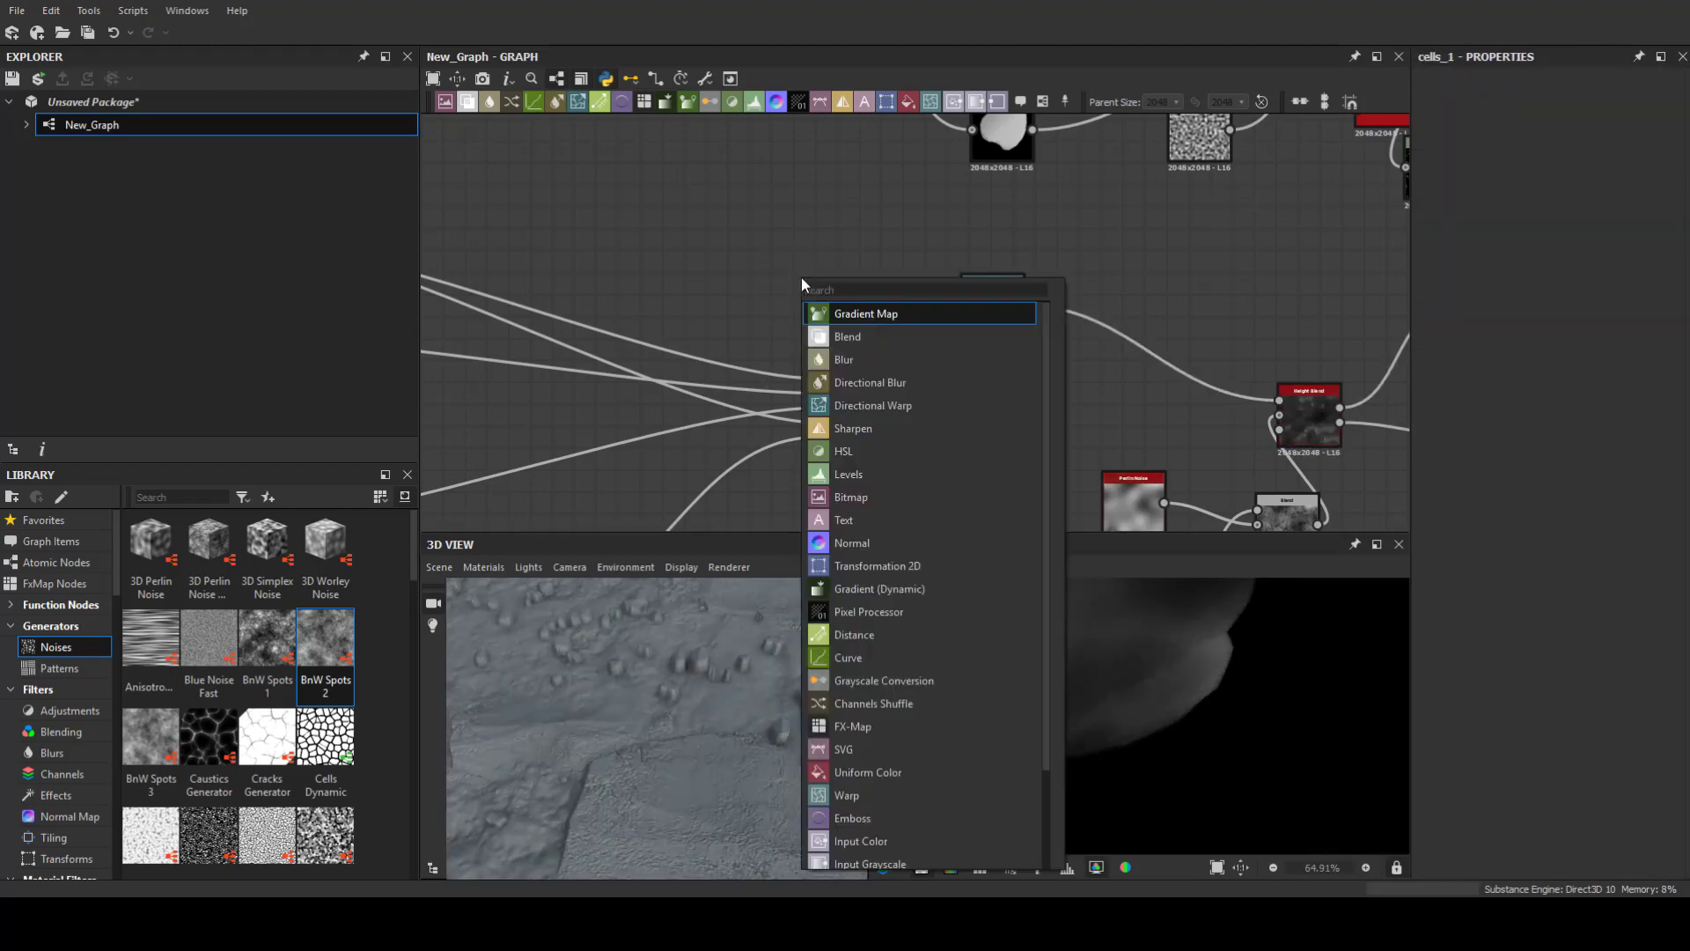
left_click(757, 317)
key("space")
type("blur")
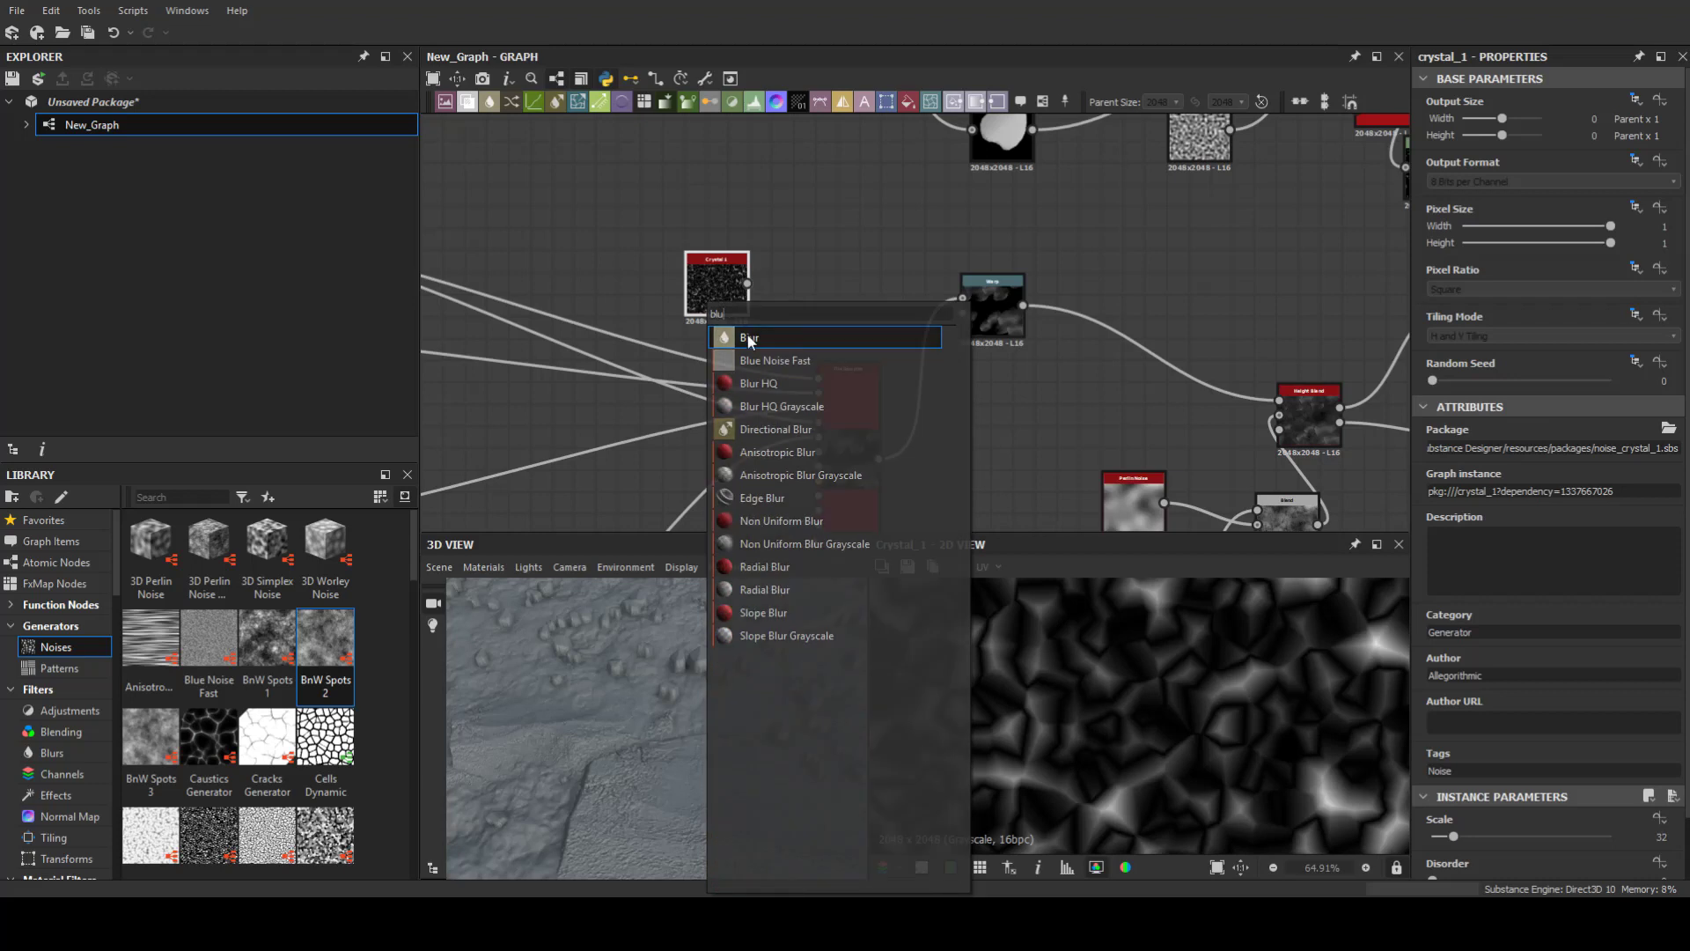
key("Return")
left_click_drag(1442, 842, 1435, 840)
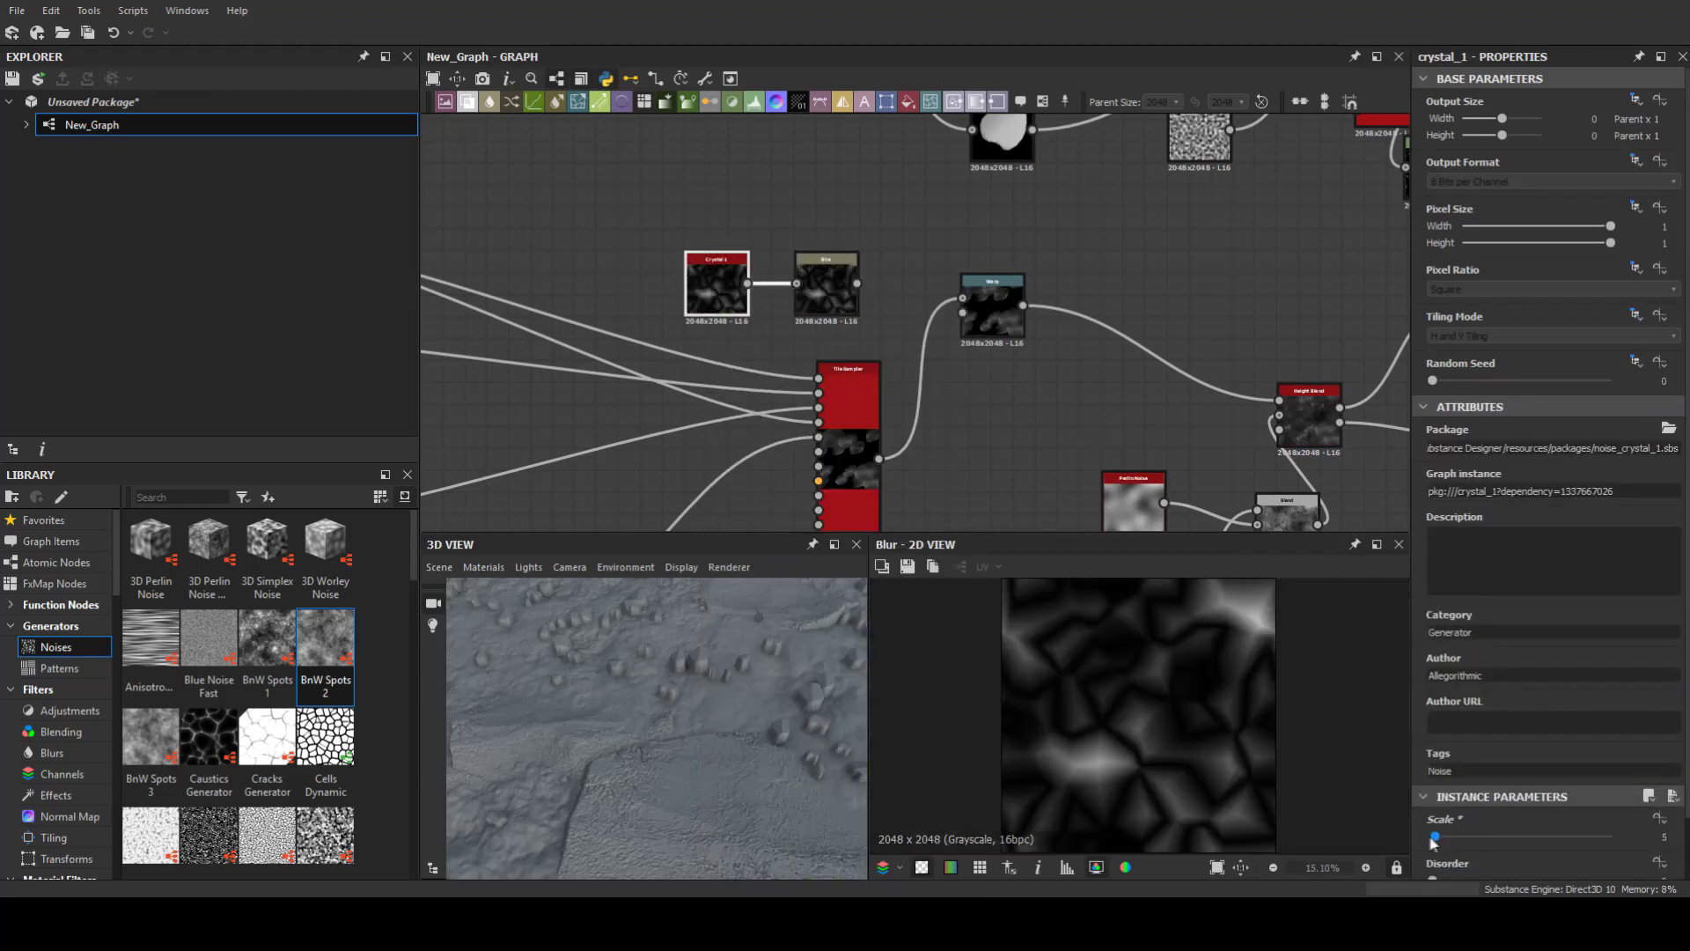
left_click_drag(852, 288, 857, 284)
double_click(991, 308)
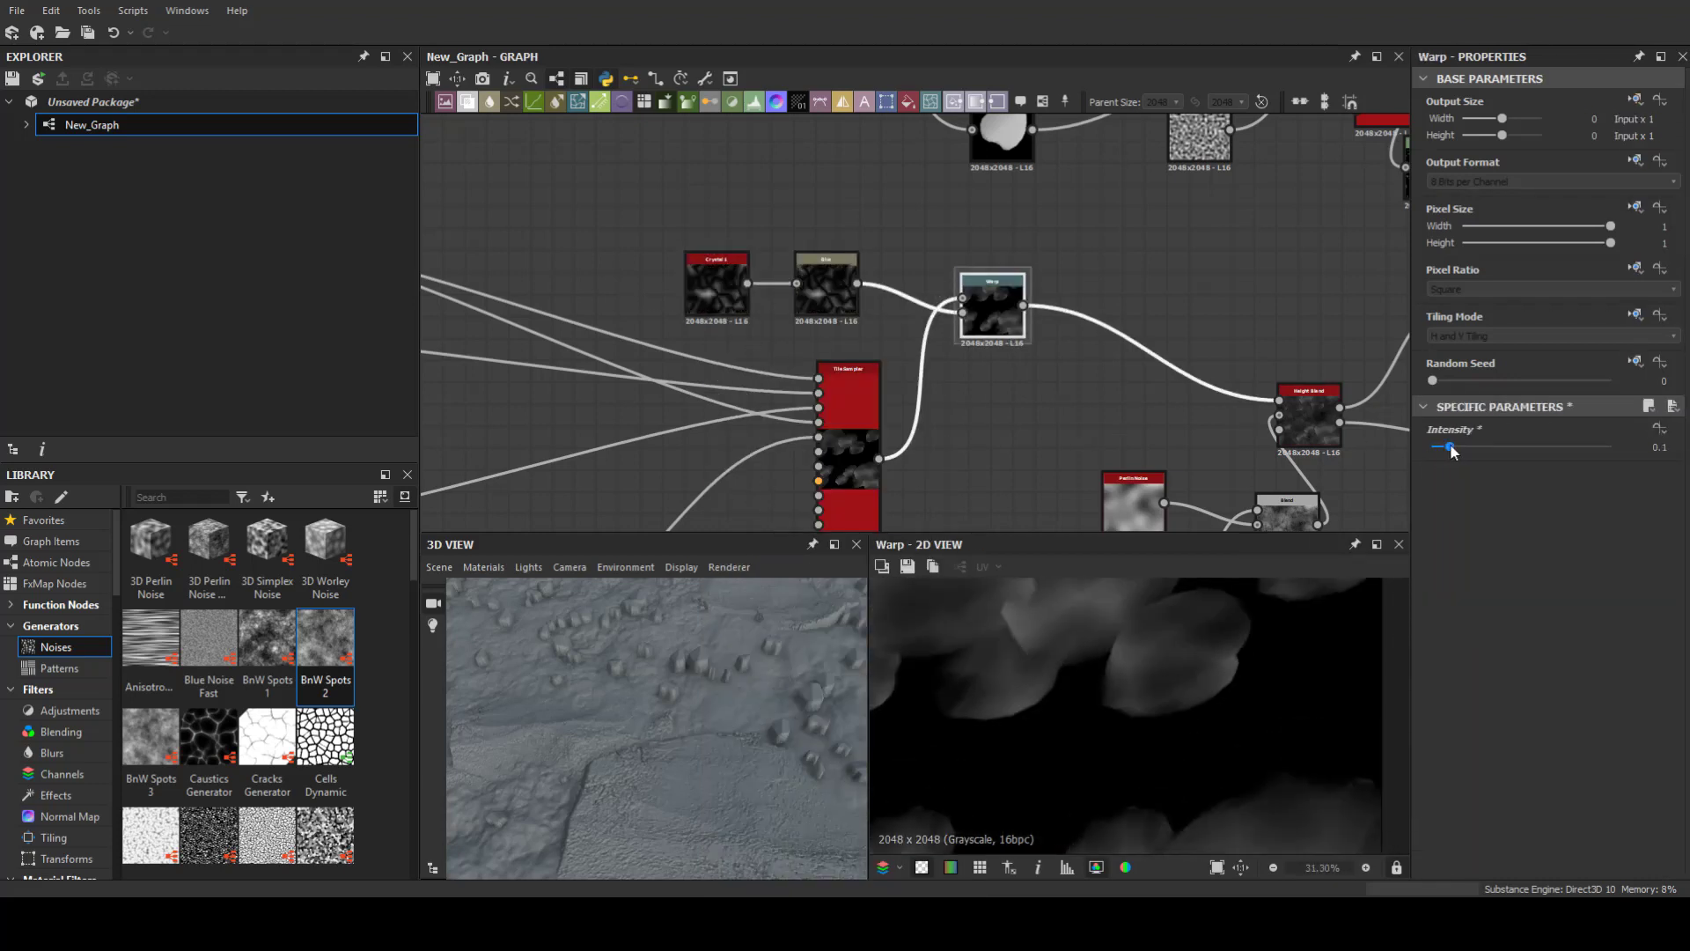
left_click_drag(1582, 464, 1587, 464)
left_click_drag(700, 731, 704, 684)
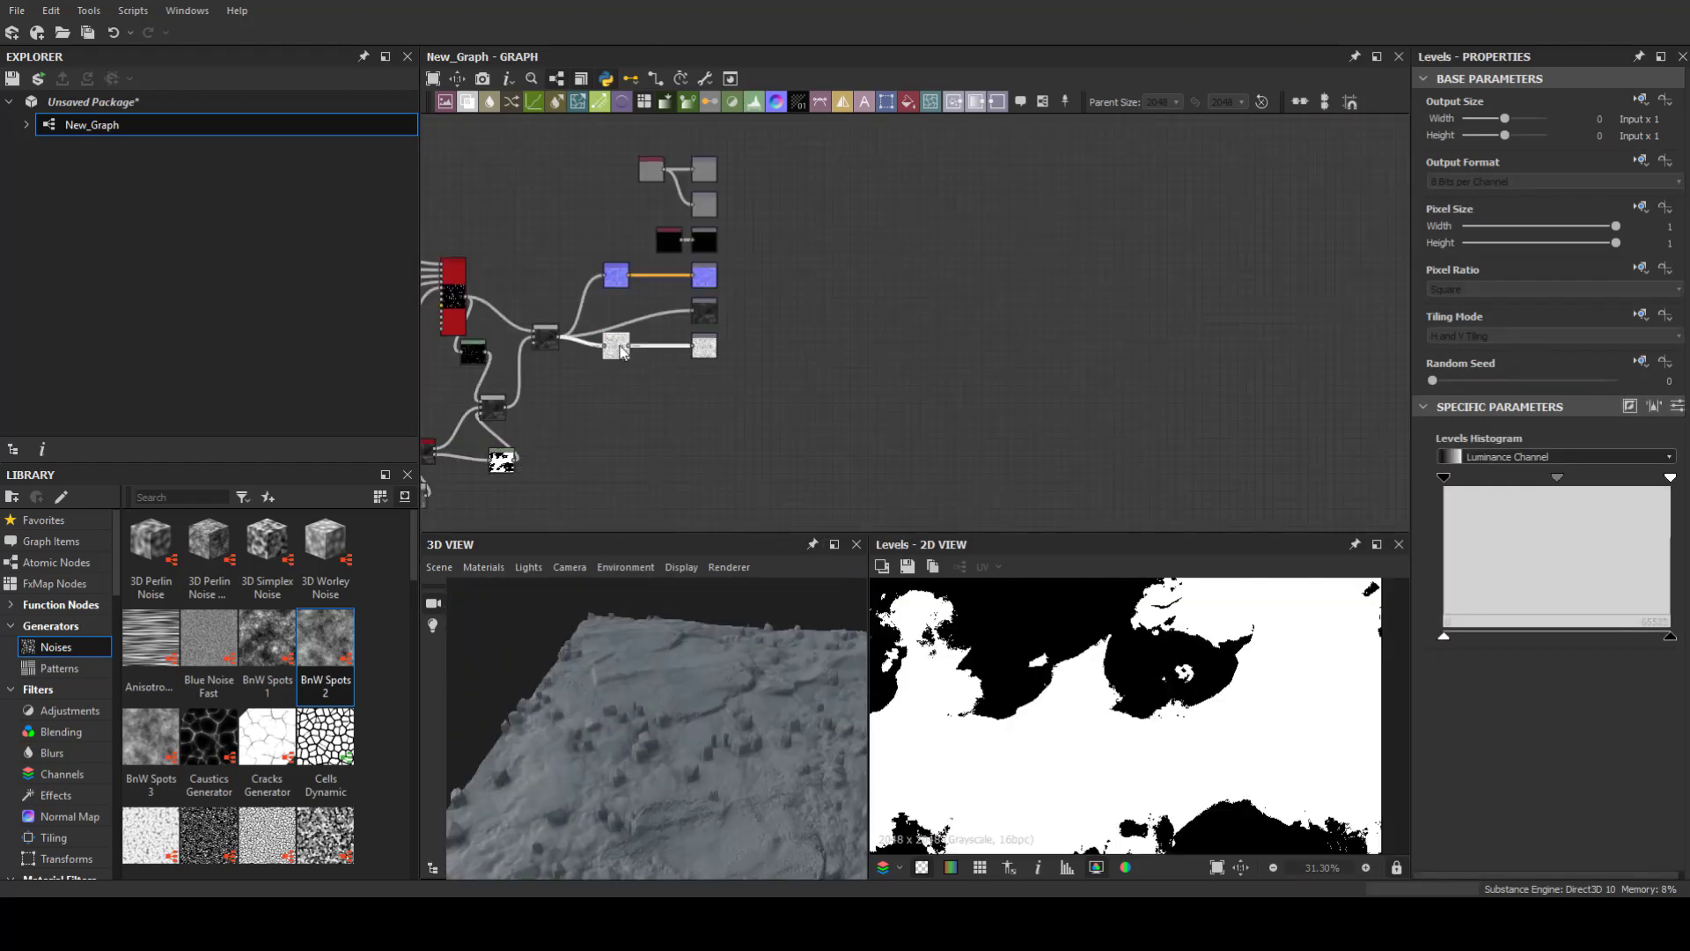
Step: Add a Curvature Smooth node from the Normal output and check the Levels preview
left_click_drag(757, 432, 743, 324)
type("curvature")
key("Return")
scroll(1140, 715, "up", 2)
scroll(911, 352, "down", 3)
scroll(911, 396, "up", 3)
middle_click_drag(910, 494, 909, 260)
left_click(843, 308)
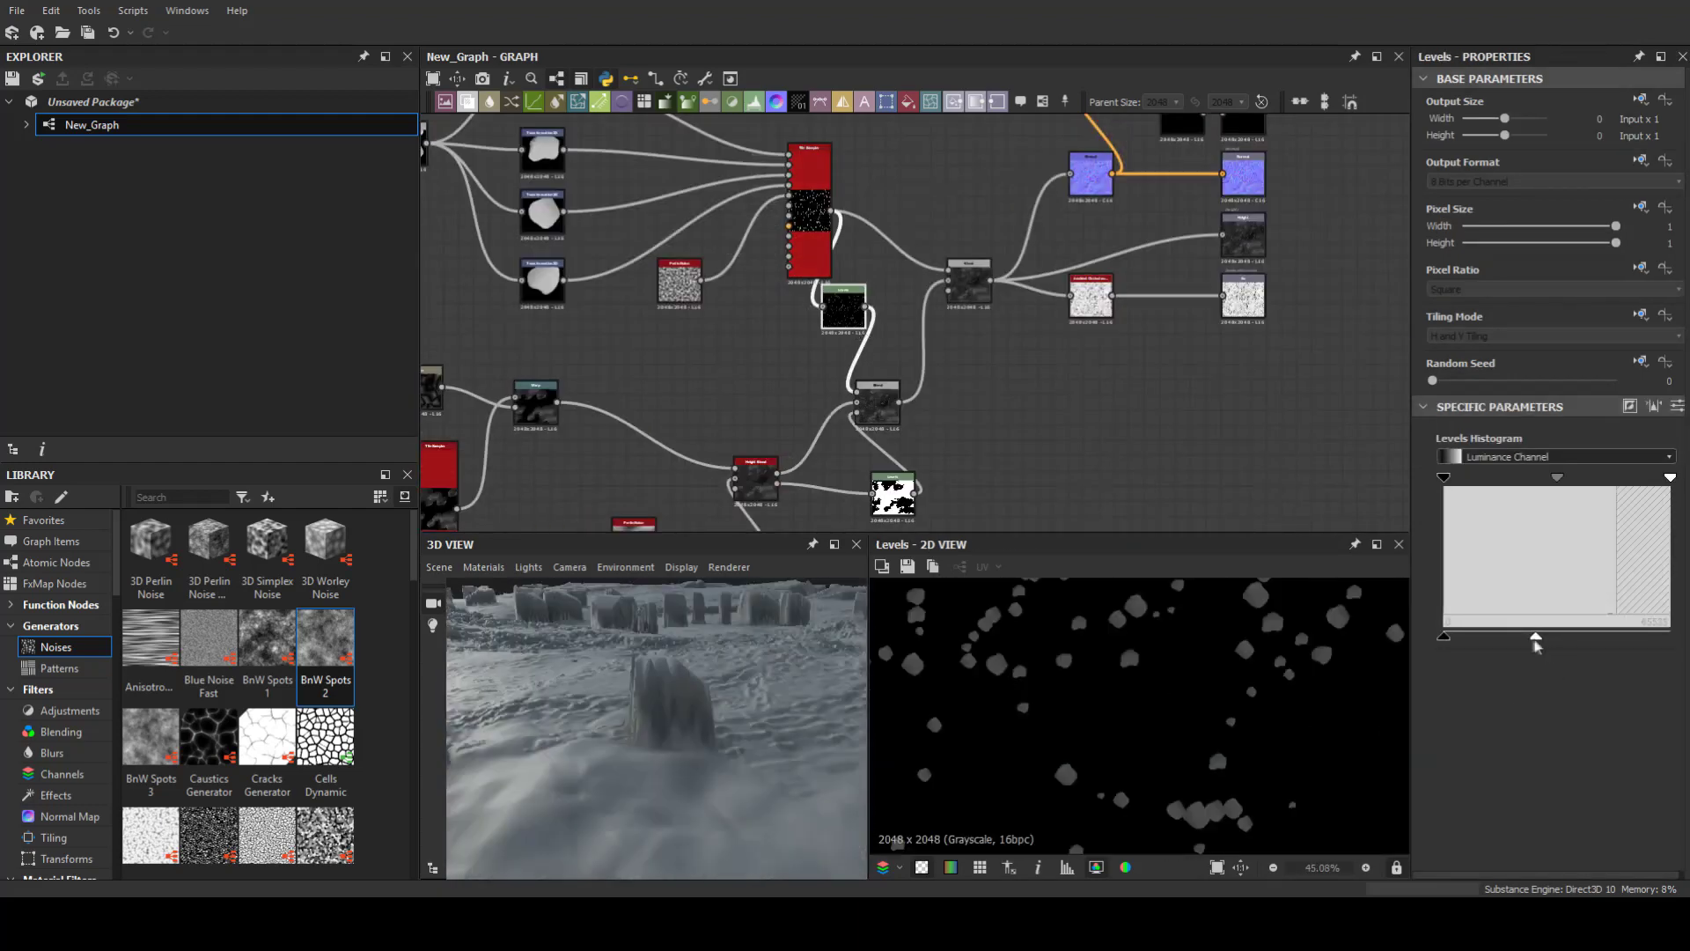
scroll(976, 677, "down", 4)
left_click_drag(772, 747, 727, 597)
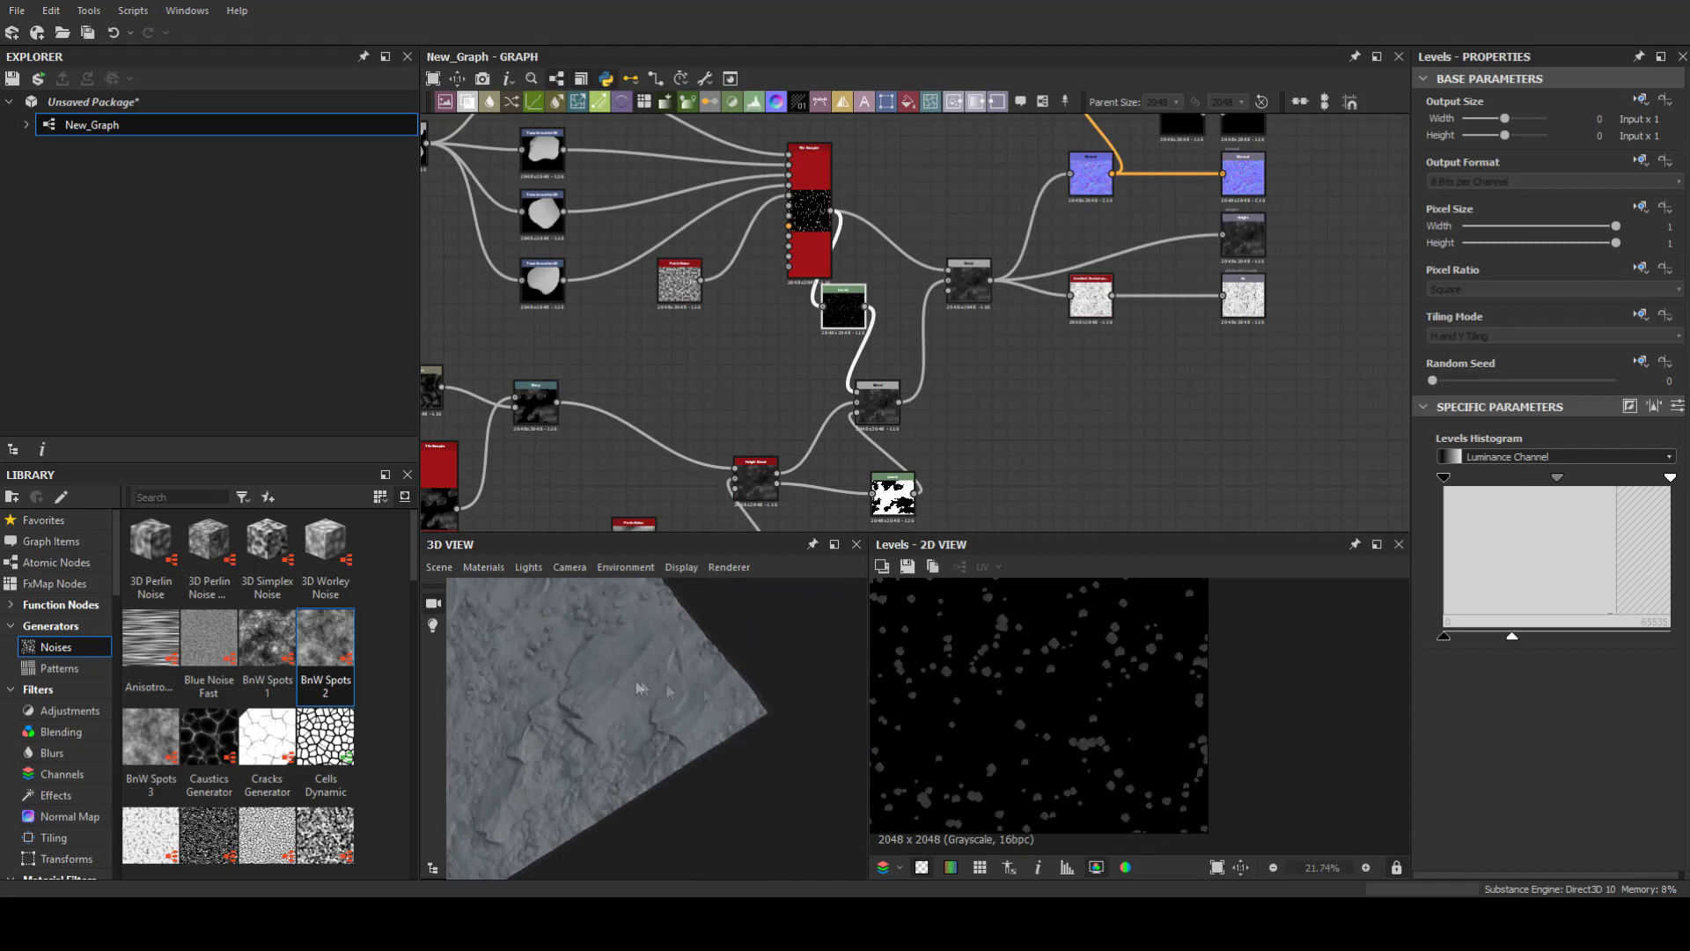
middle_click_drag(888, 462, 799, 805)
left_click(665, 273)
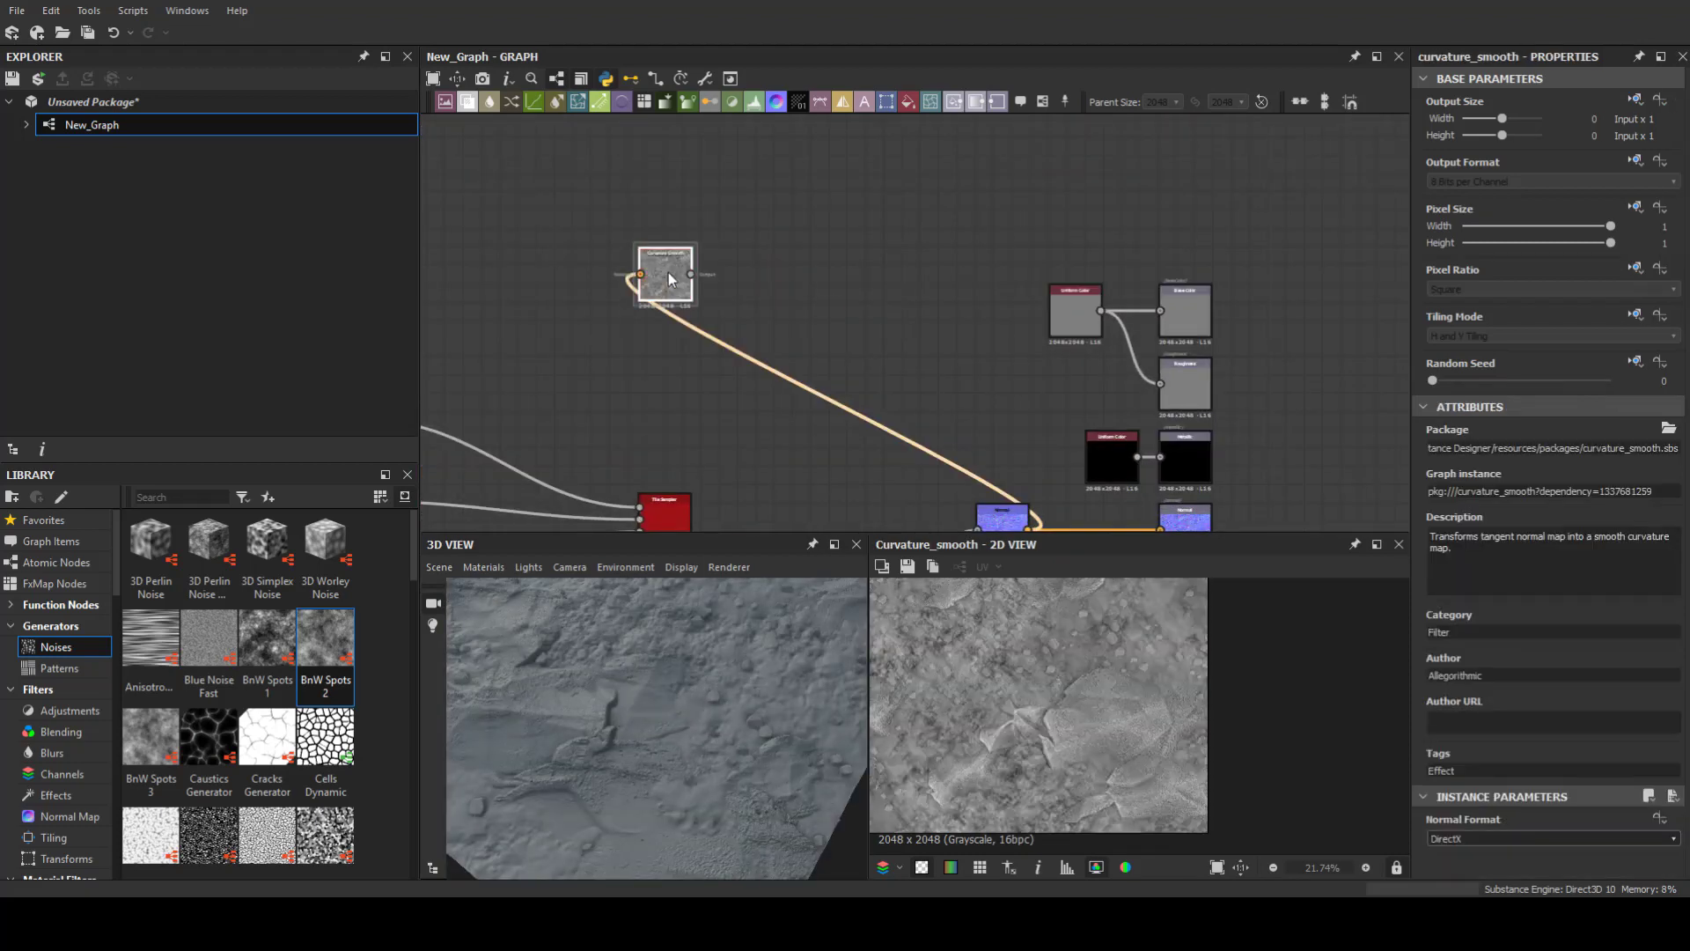
Step: Add a Histogram Scan after Curvature Smooth with Position around 0.35
key("space")
type("h")
left_click(737, 376)
left_click_drag(1433, 836, 1488, 836)
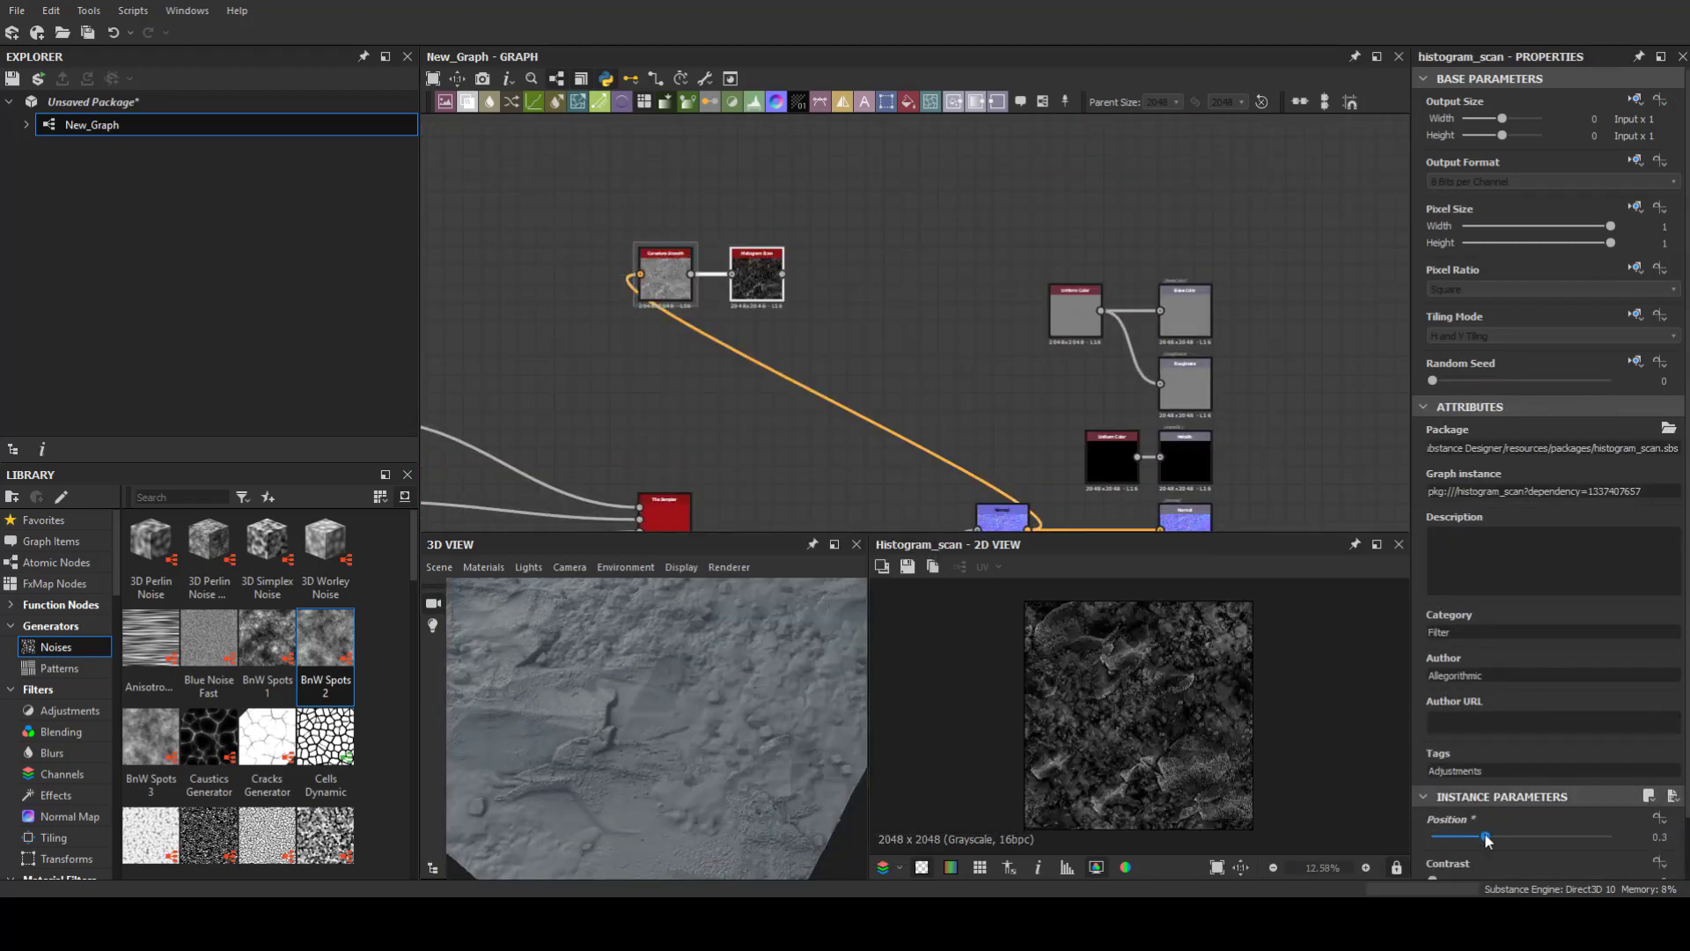
Step: Add a Gradient Map after the Histogram Scan with a picked earthy brown gradient
key("space")
type("grad")
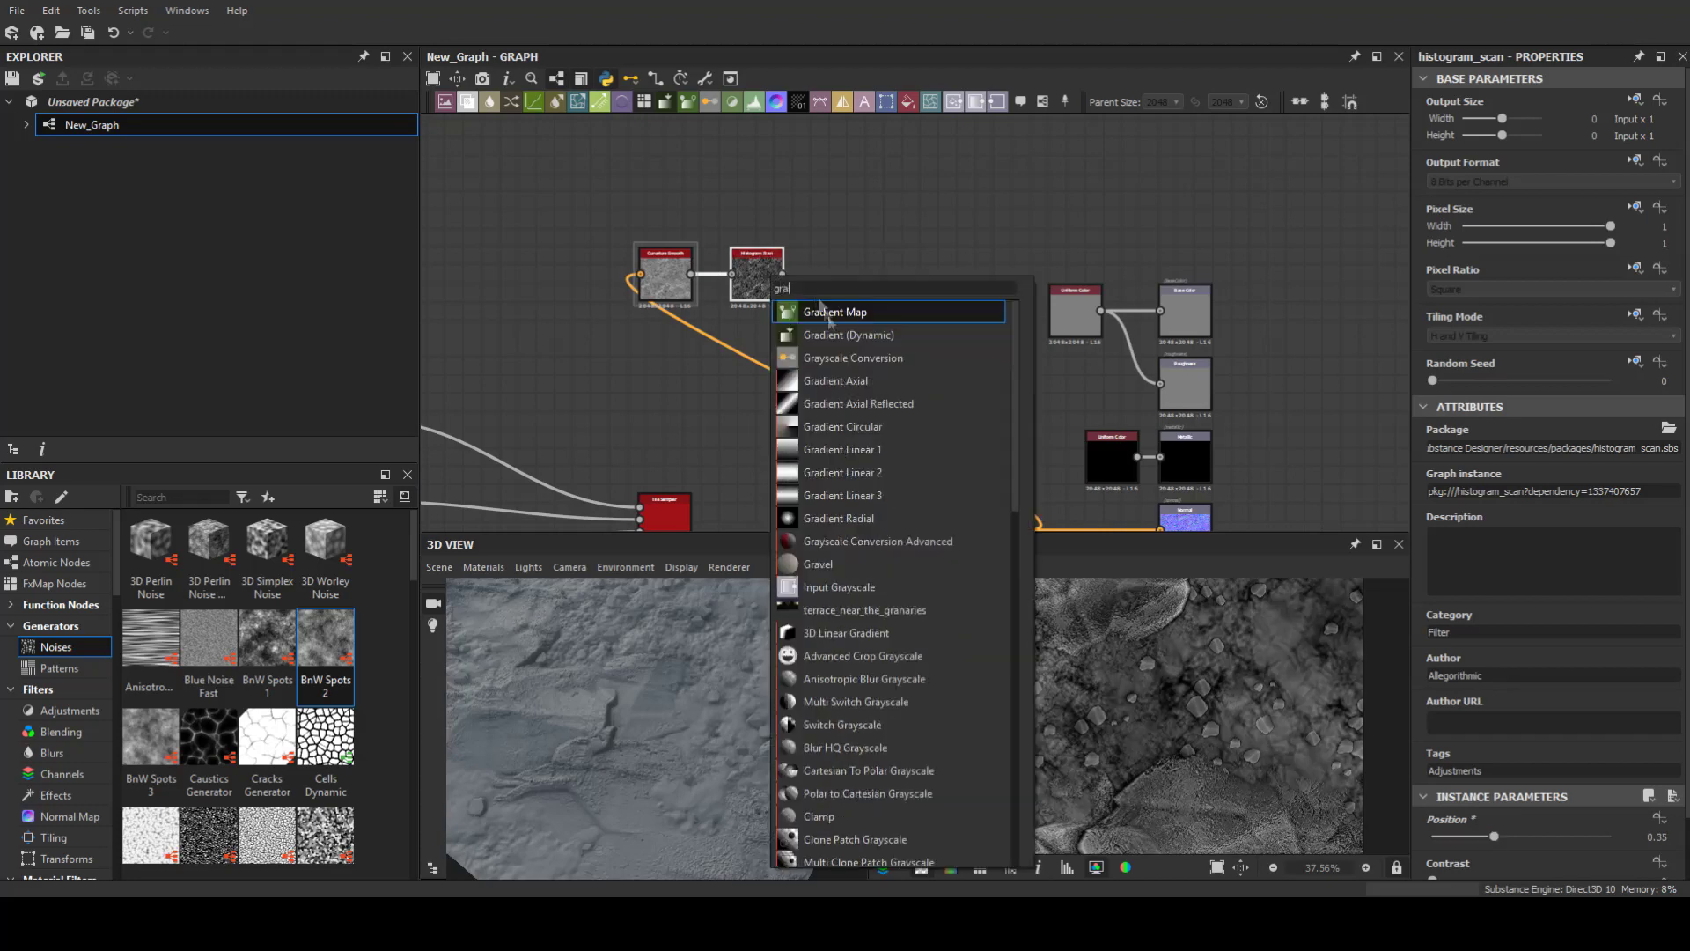
left_click(849, 310)
left_click(1663, 606)
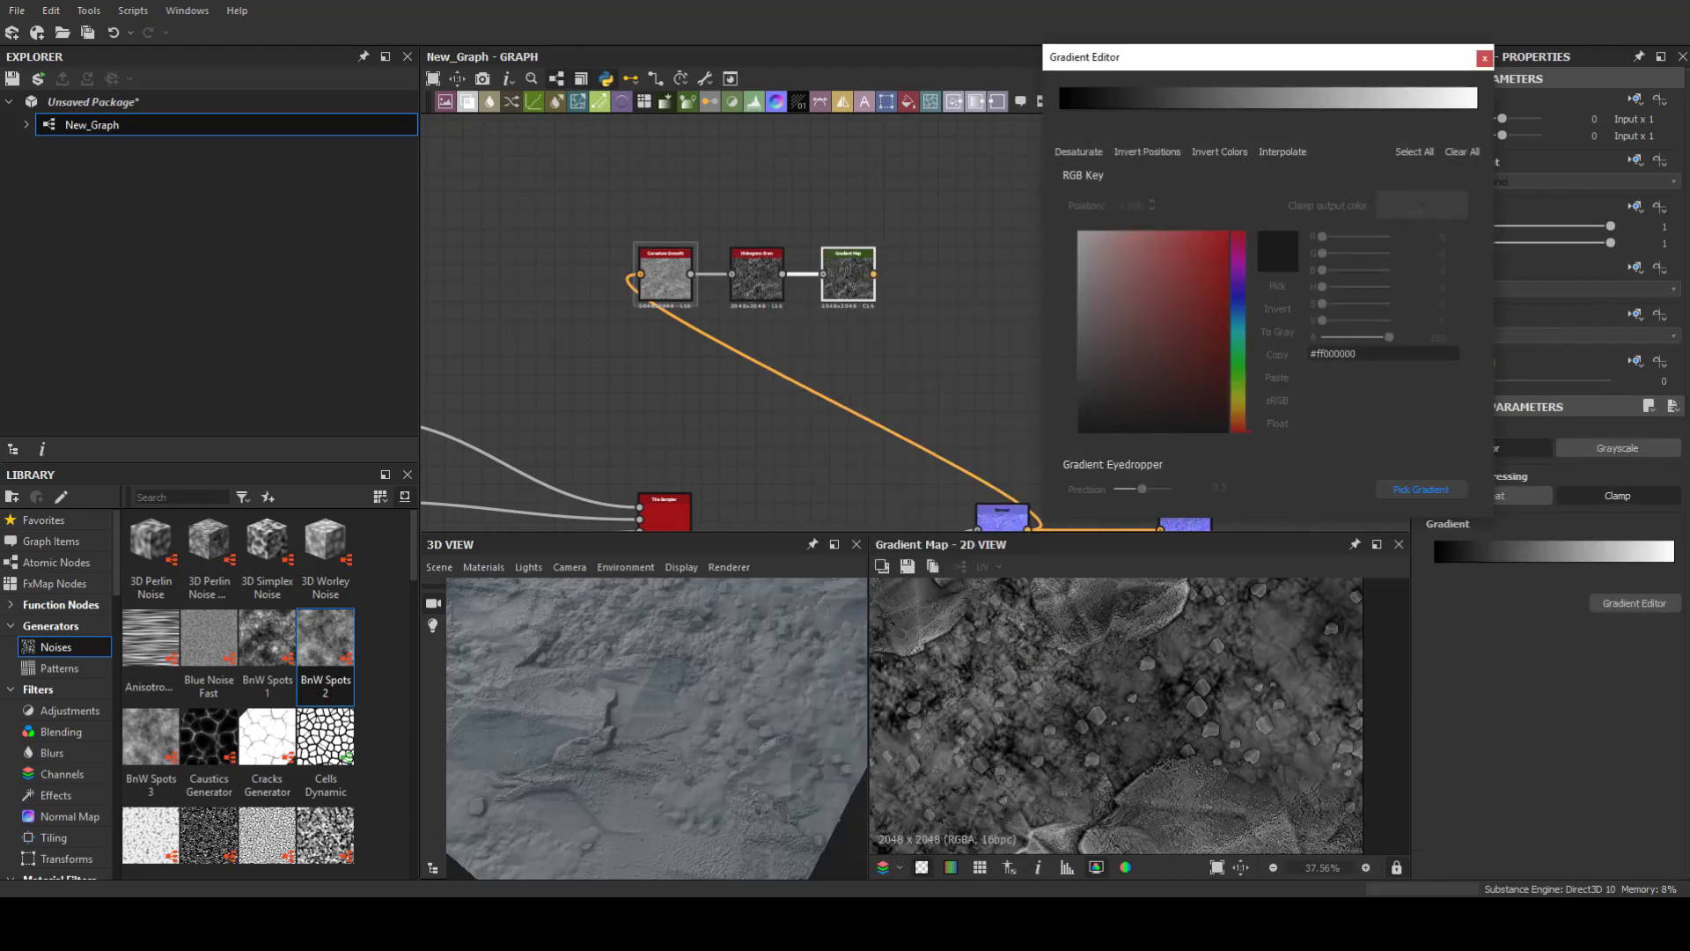
left_click_drag(1159, 487, 1109, 517)
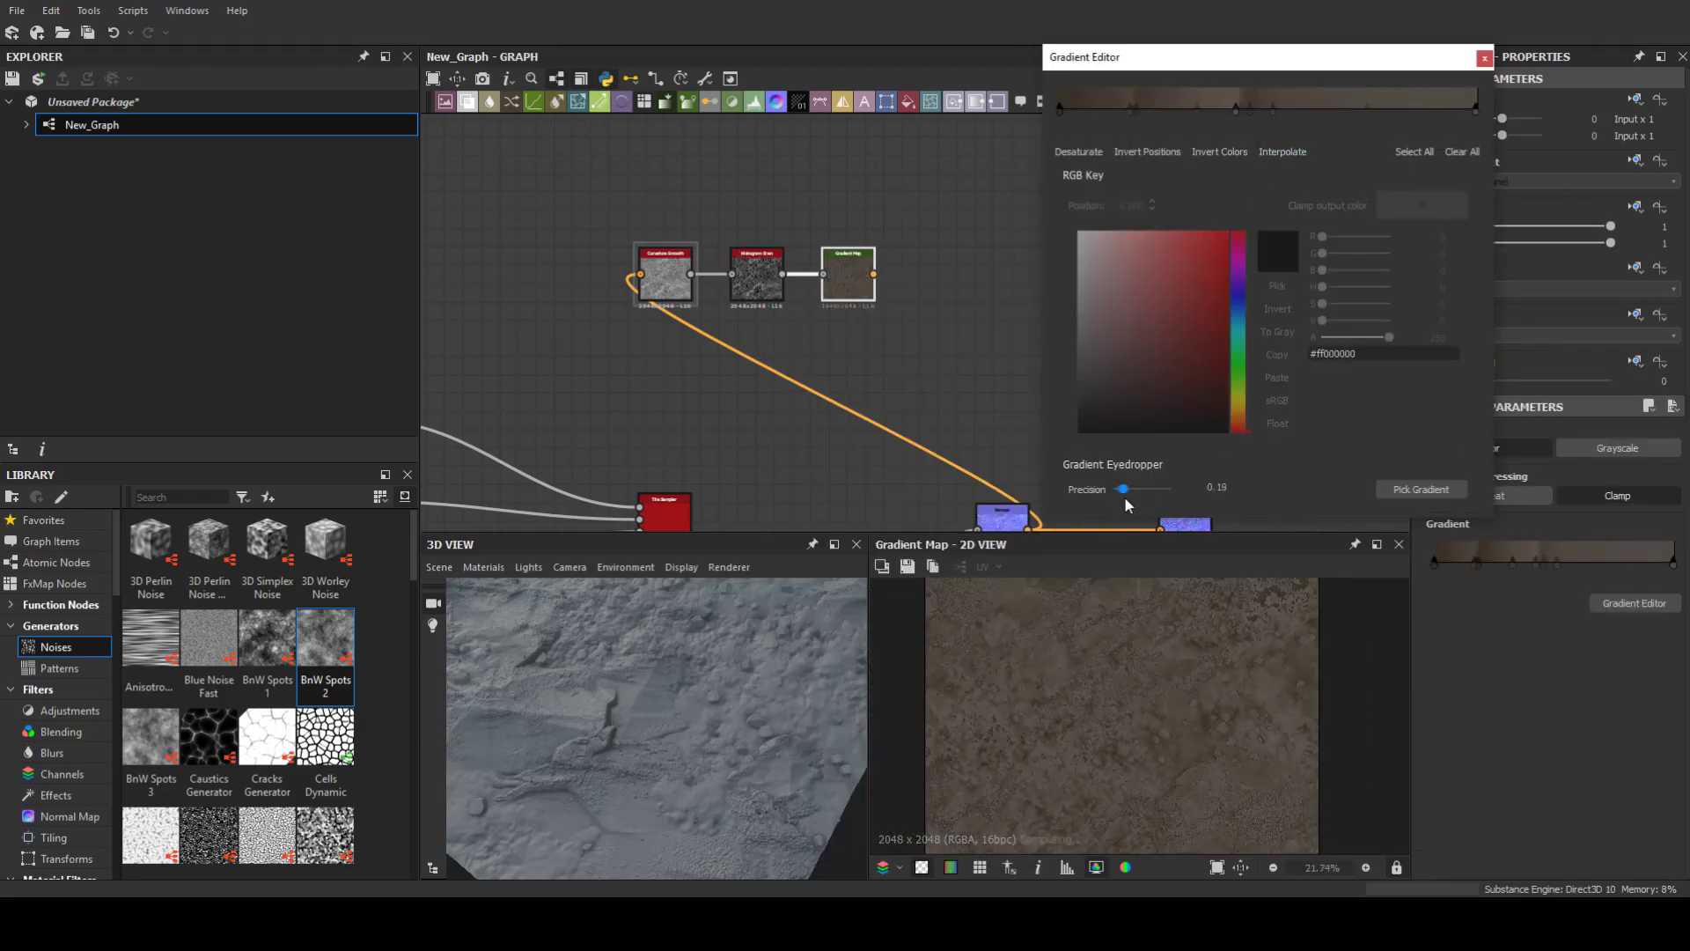
left_click(1484, 58)
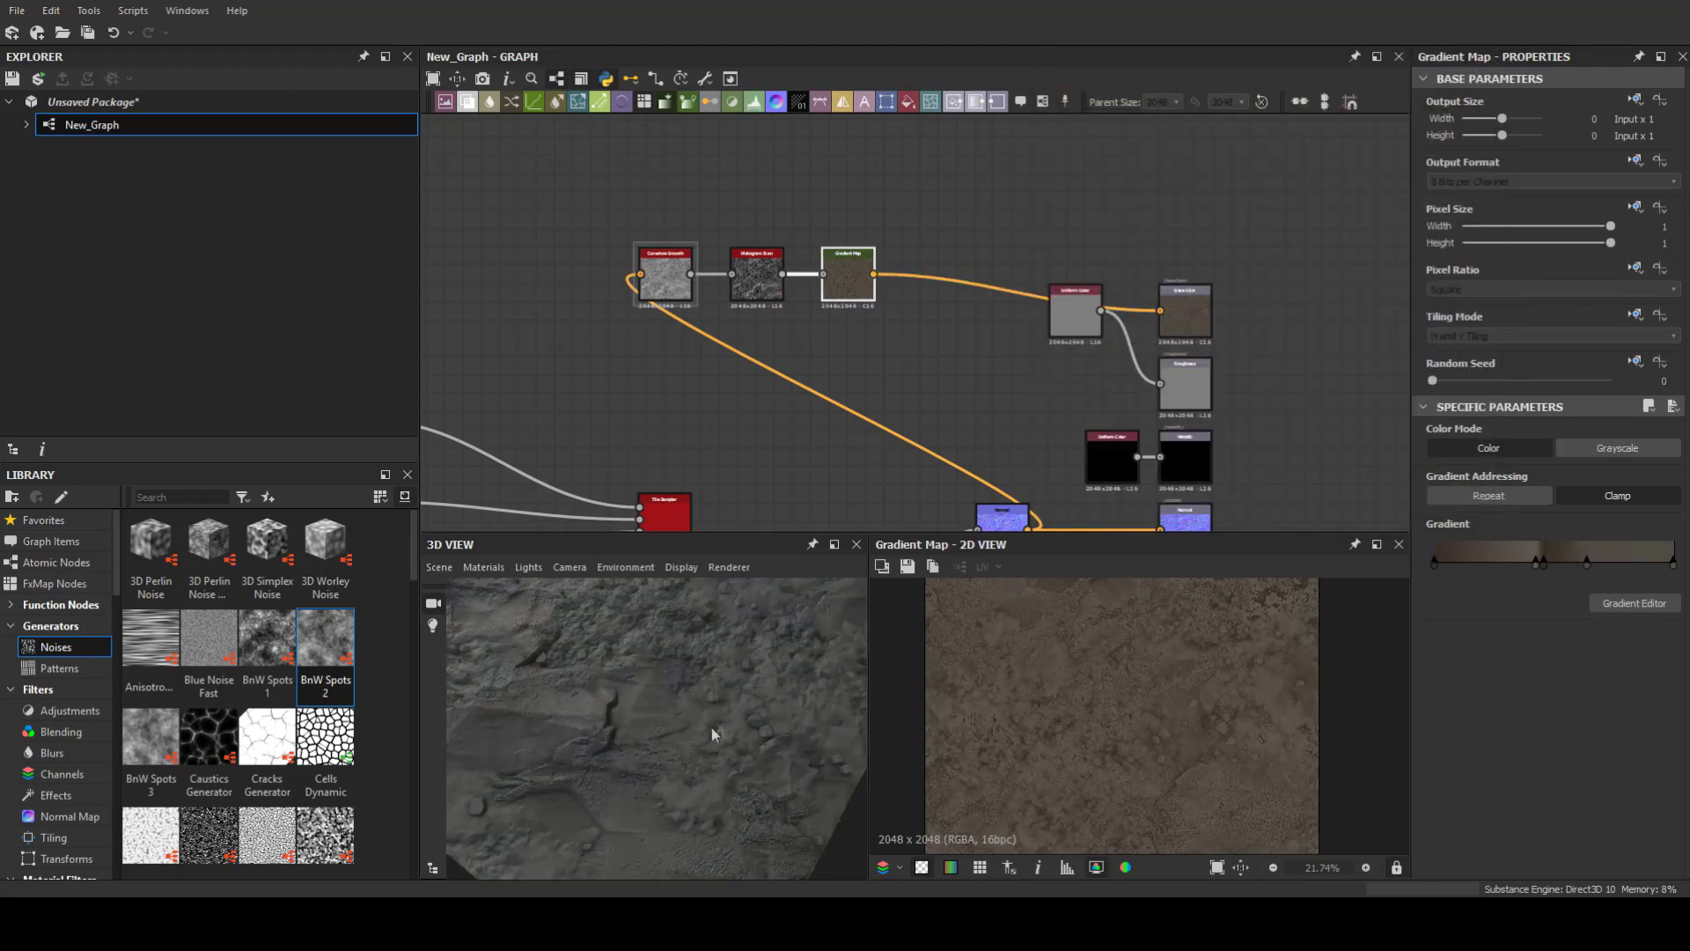
Step: Add a second Gradient Map and position it in the graph
middle_click_drag(658, 267, 725, 291)
scroll(724, 290, "down", 3)
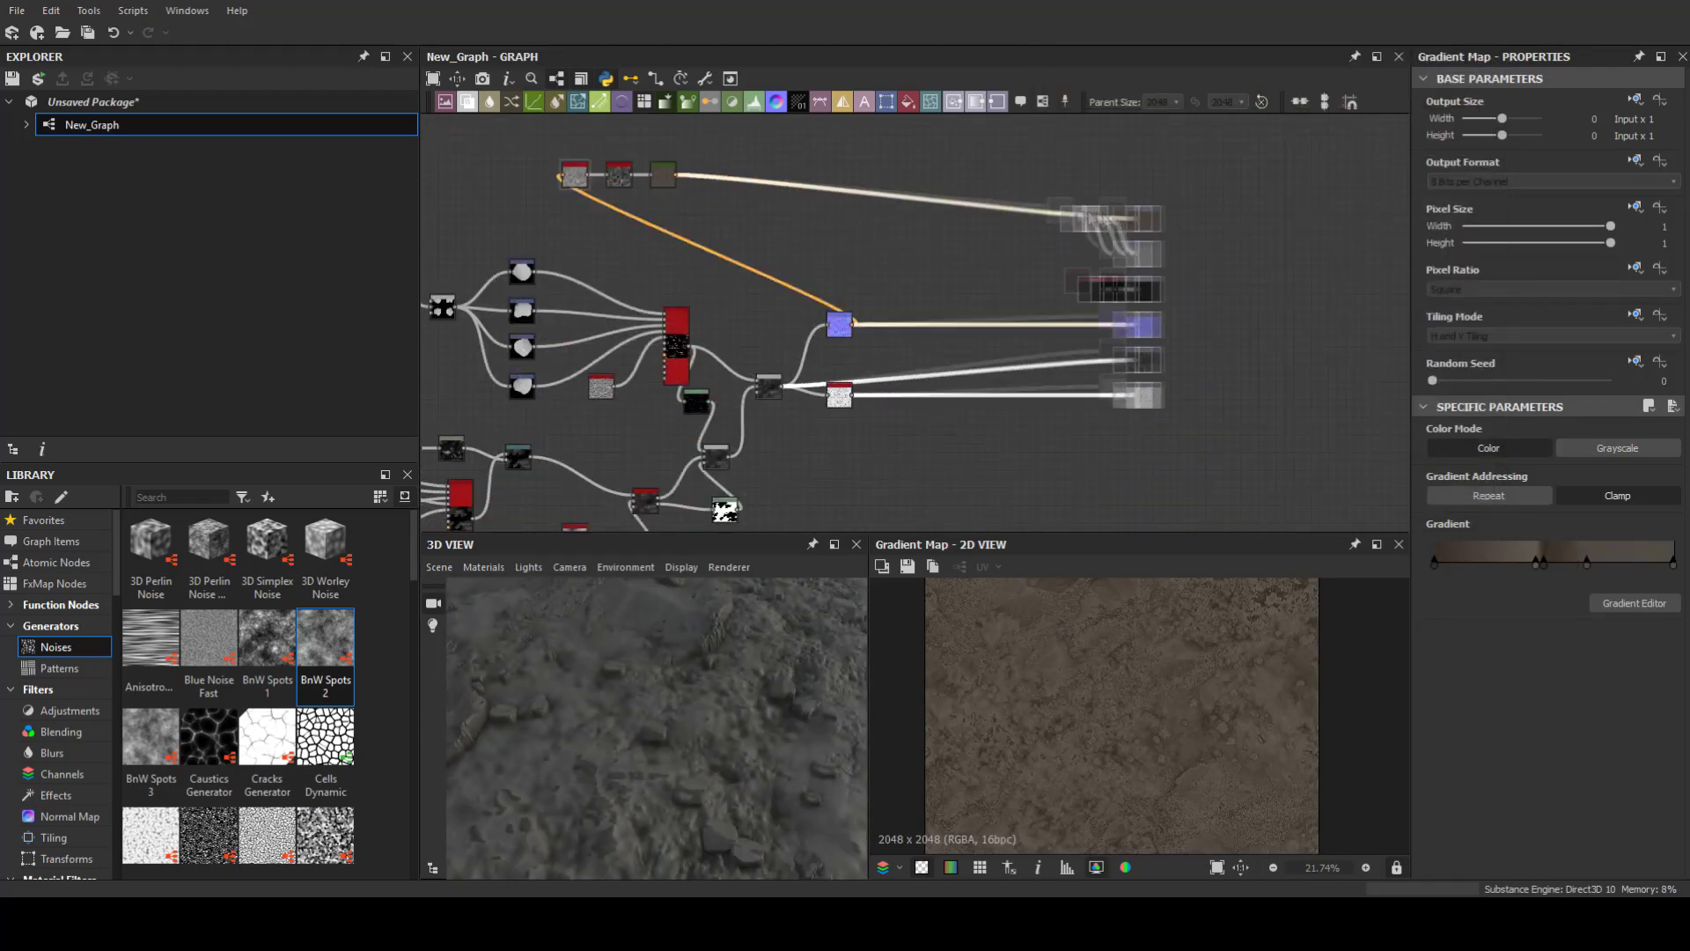
scroll(657, 414, "up", 2)
left_click_drag(842, 352, 903, 348)
key("Return")
scroll(906, 352, "down", 1)
middle_click_drag(907, 352, 891, 452)
left_click_drag(890, 453, 944, 361)
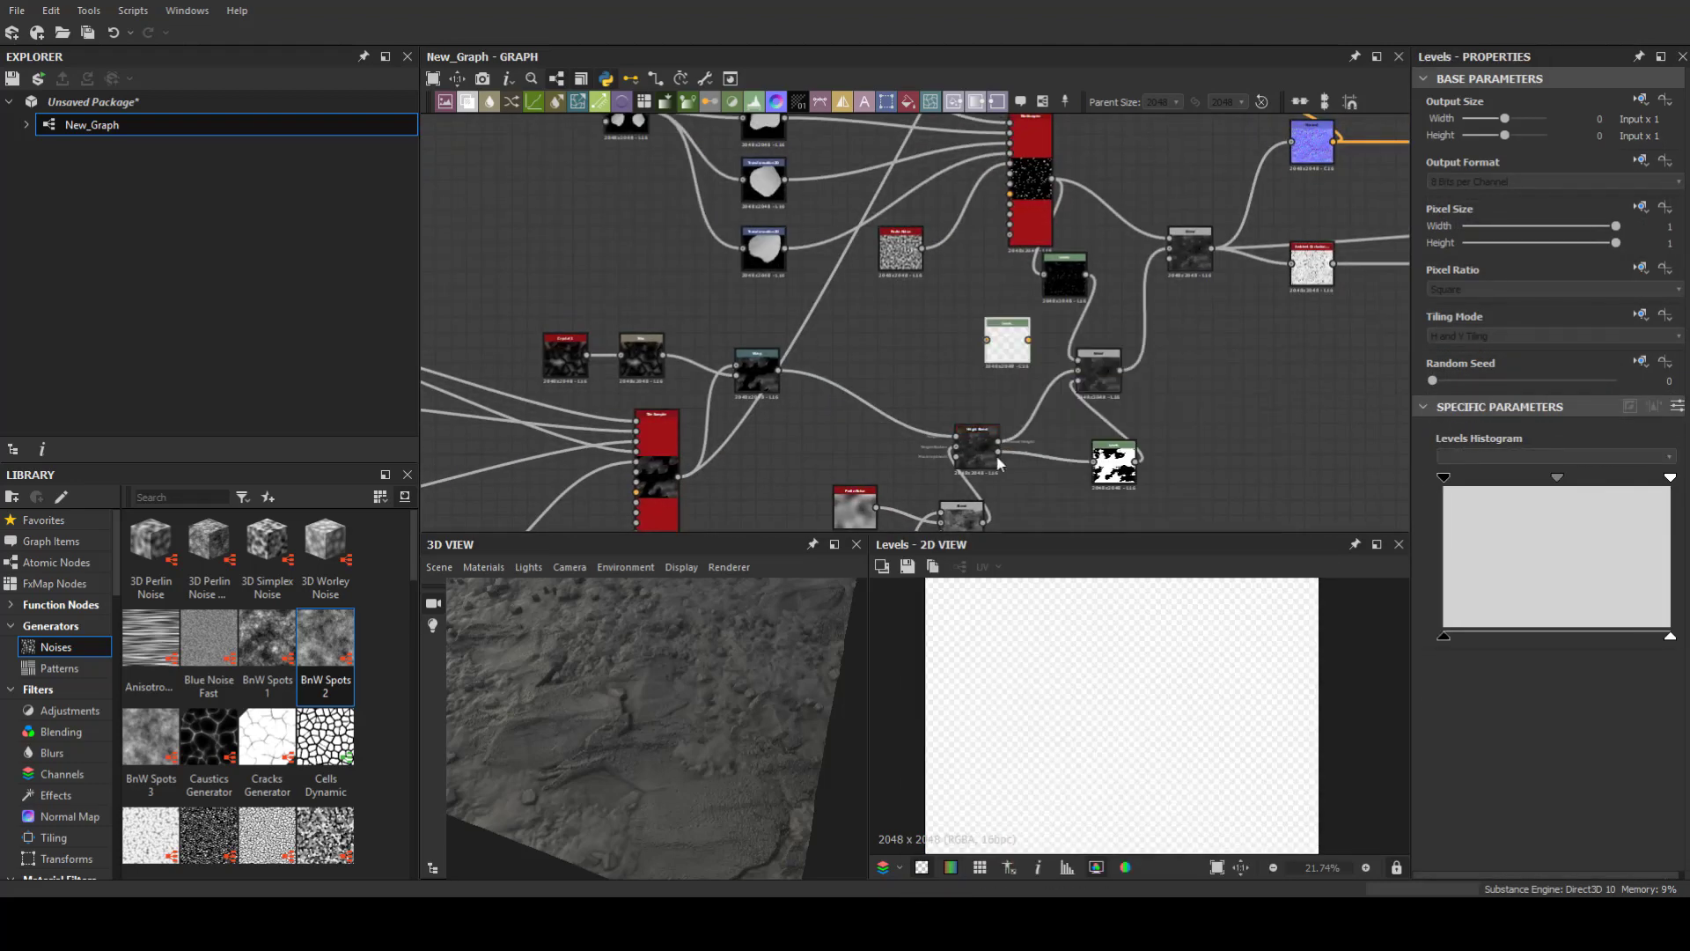
Step: Reposition the Blend node and re-pick the Gradient Map colours at precision 0.87
left_click_drag(1005, 343, 1089, 157)
scroll(1088, 155, "up", 3)
left_click(1260, 287)
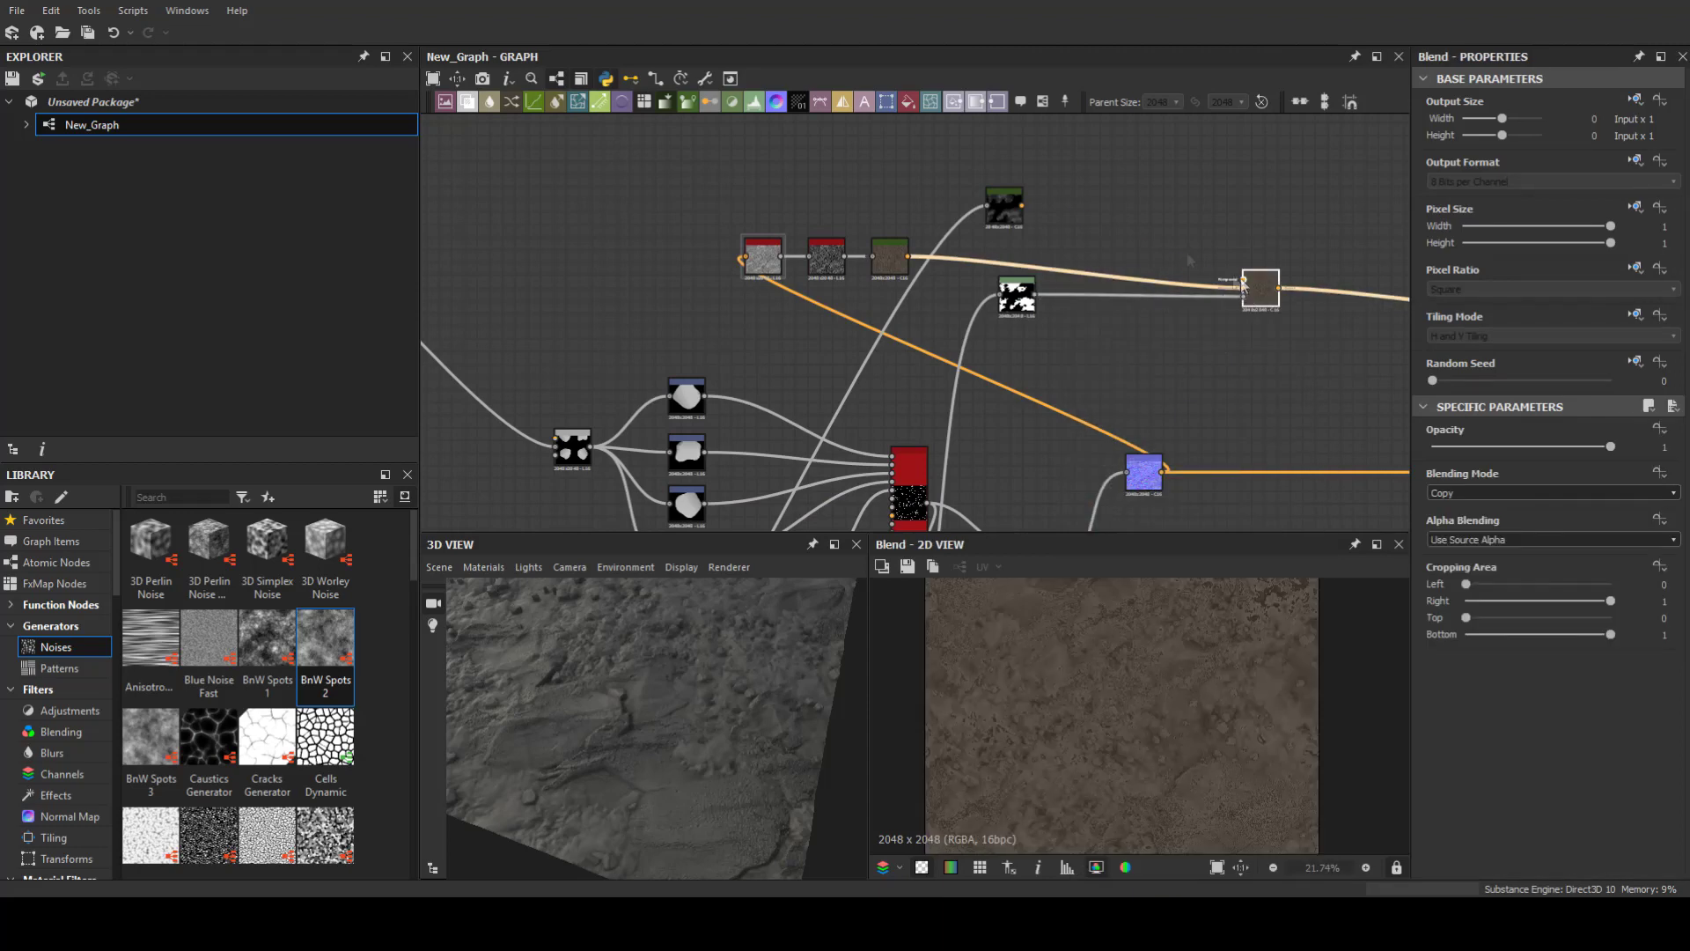
left_click_drag(1260, 287, 1109, 249)
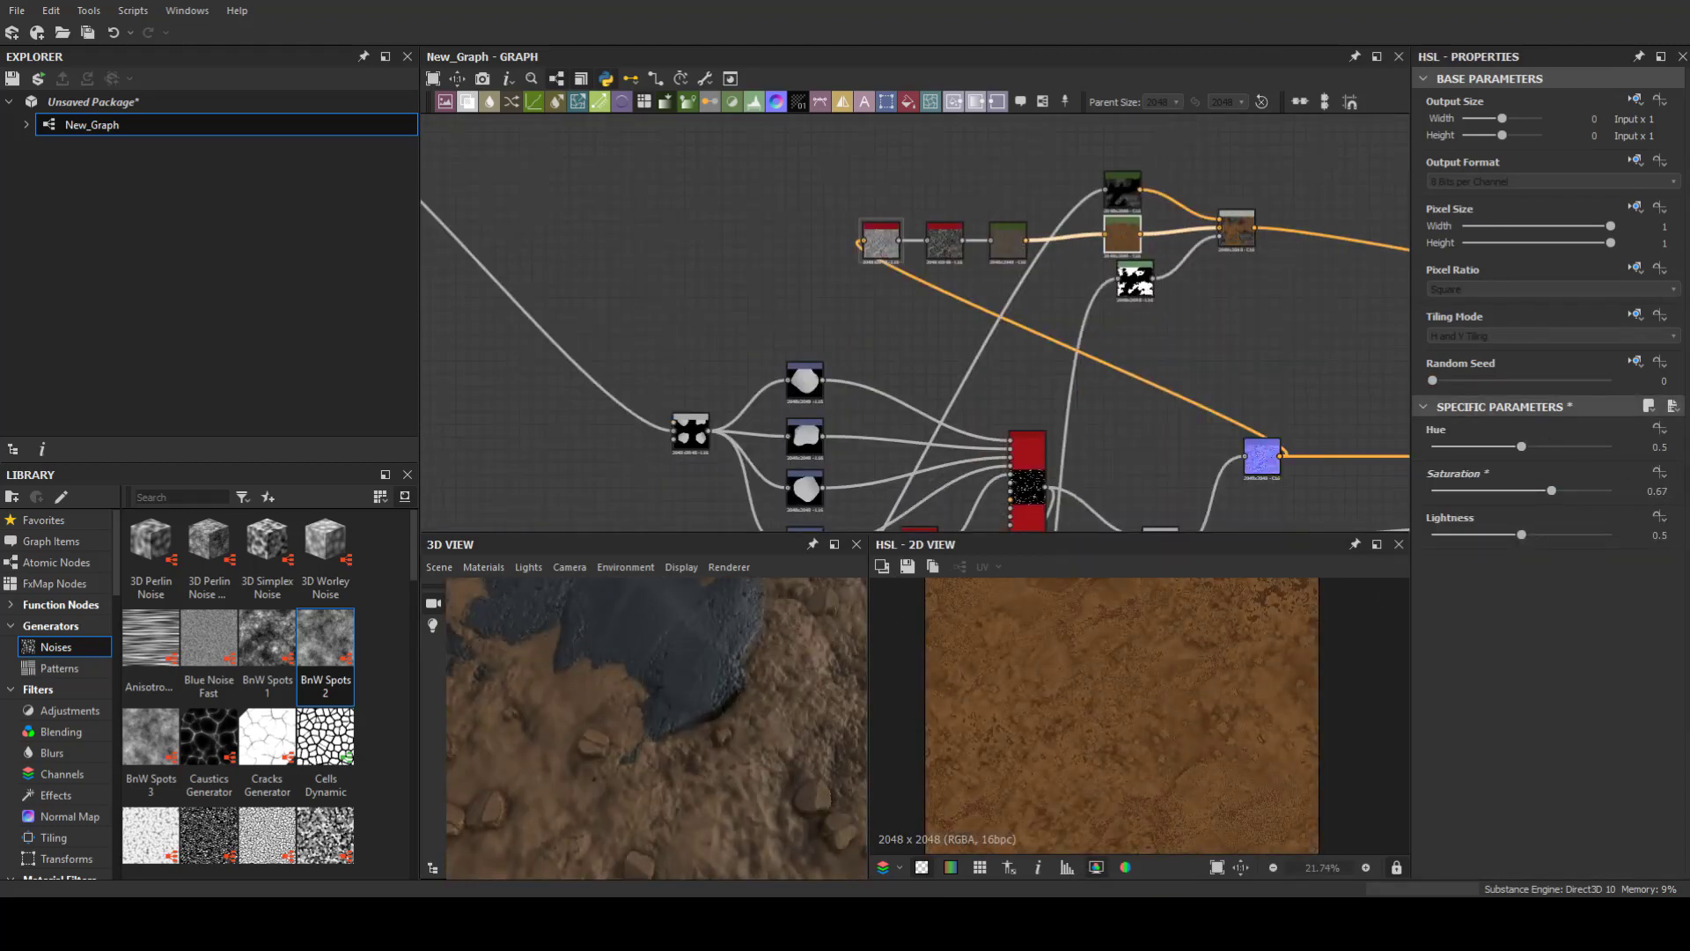
left_click(1122, 186)
left_click(1634, 603)
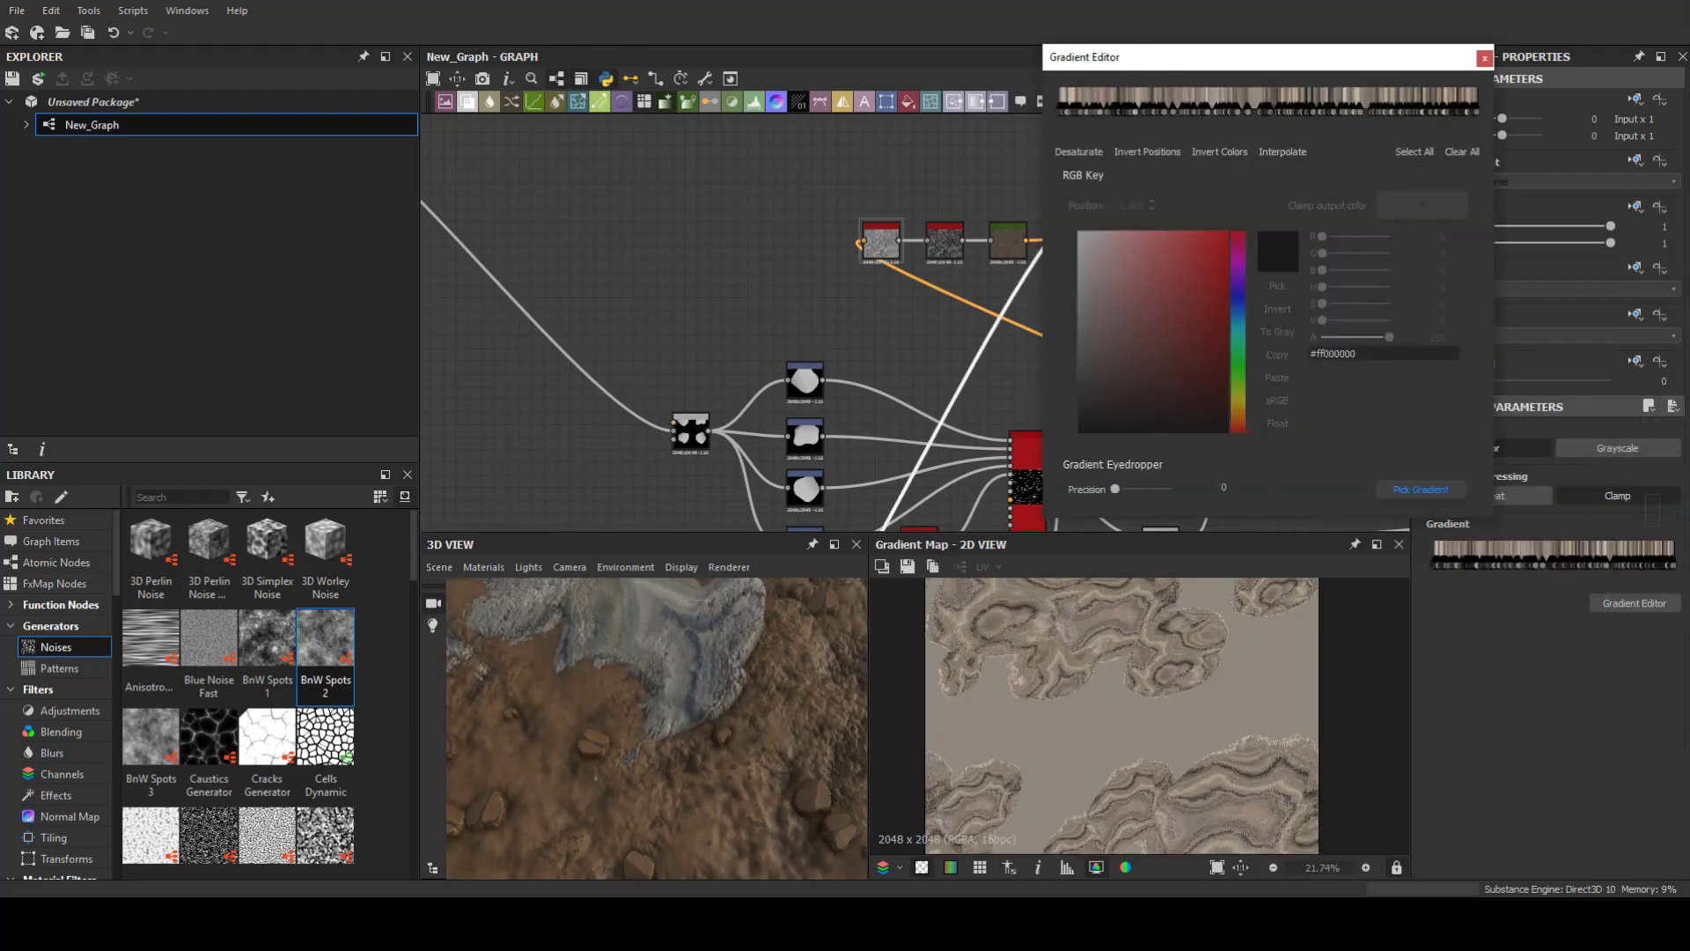
left_click_drag(1115, 489, 1163, 489)
left_click(1484, 57)
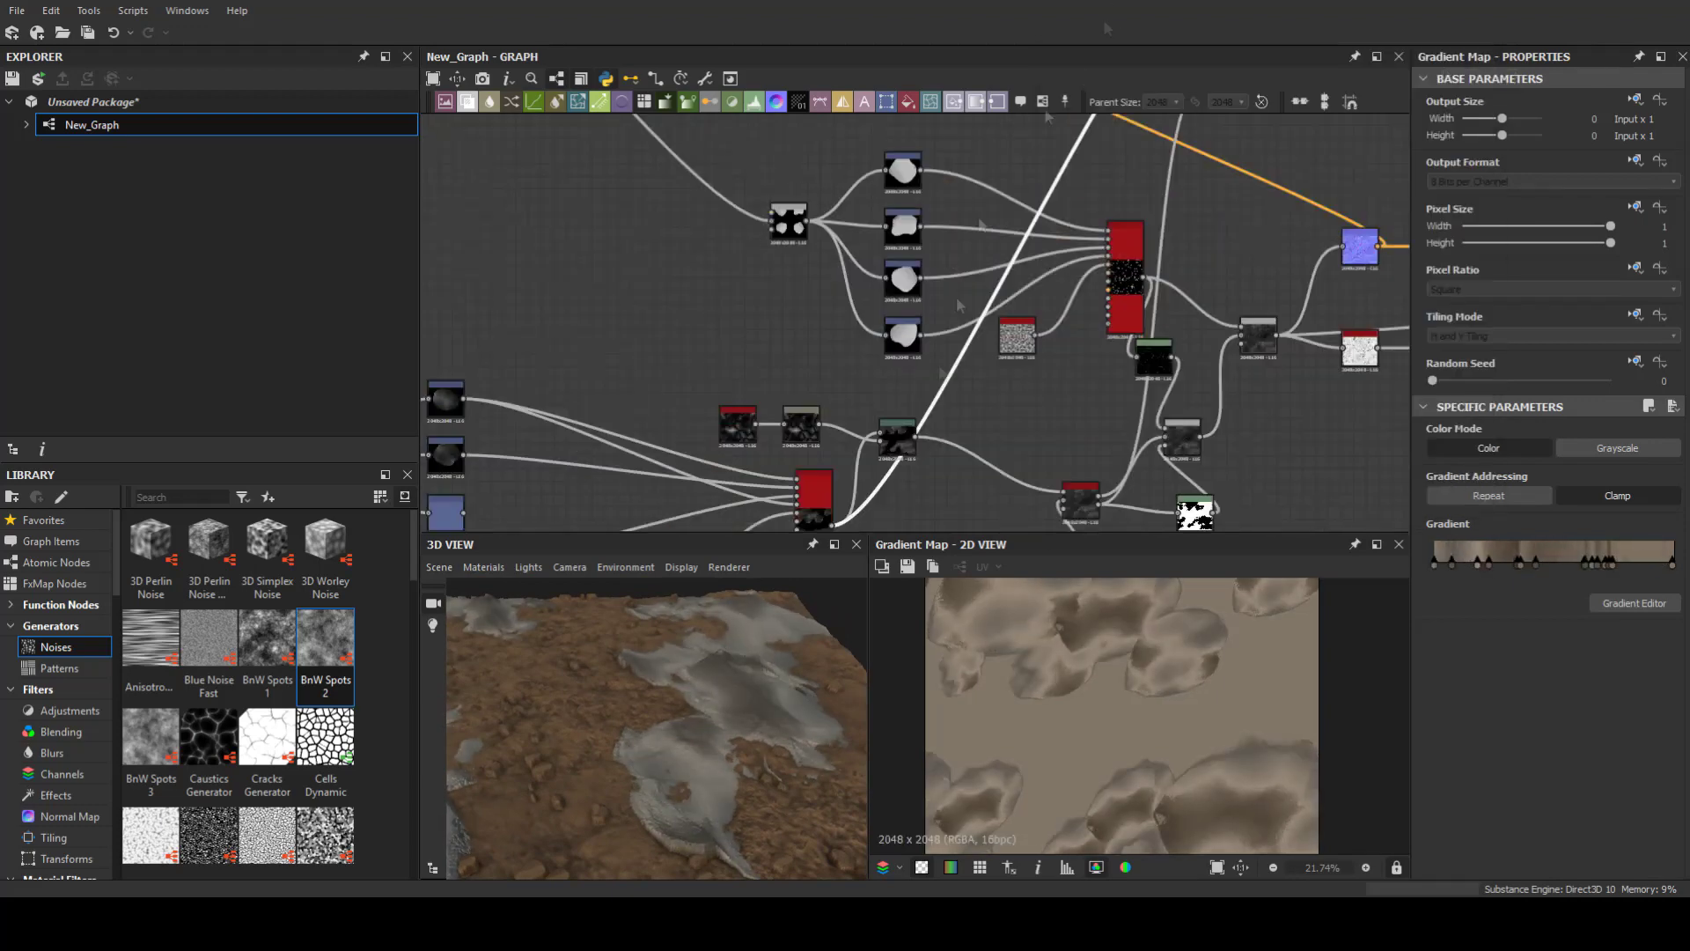
Step: Set the detail Blend to Multiply at opacity 1 and place a Gradient Map above the stones
middle_click_drag(956, 296, 852, 373)
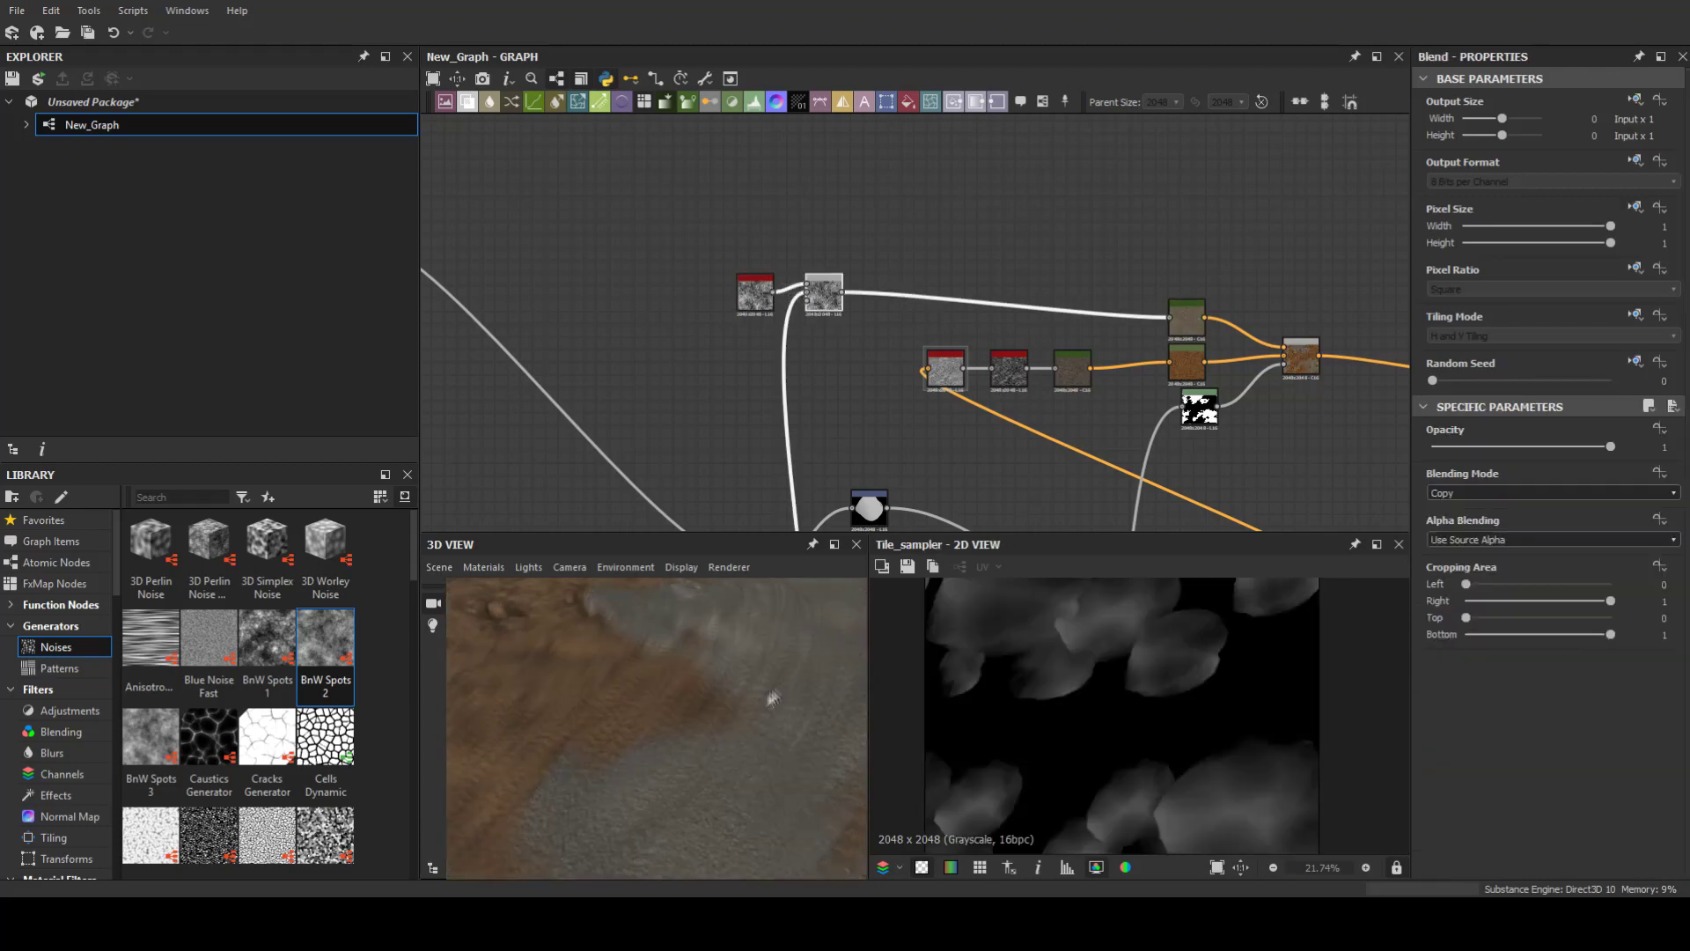
left_click(1549, 493)
left_click(1496, 557)
left_click_drag(1609, 446, 1615, 452)
left_click(1609, 446)
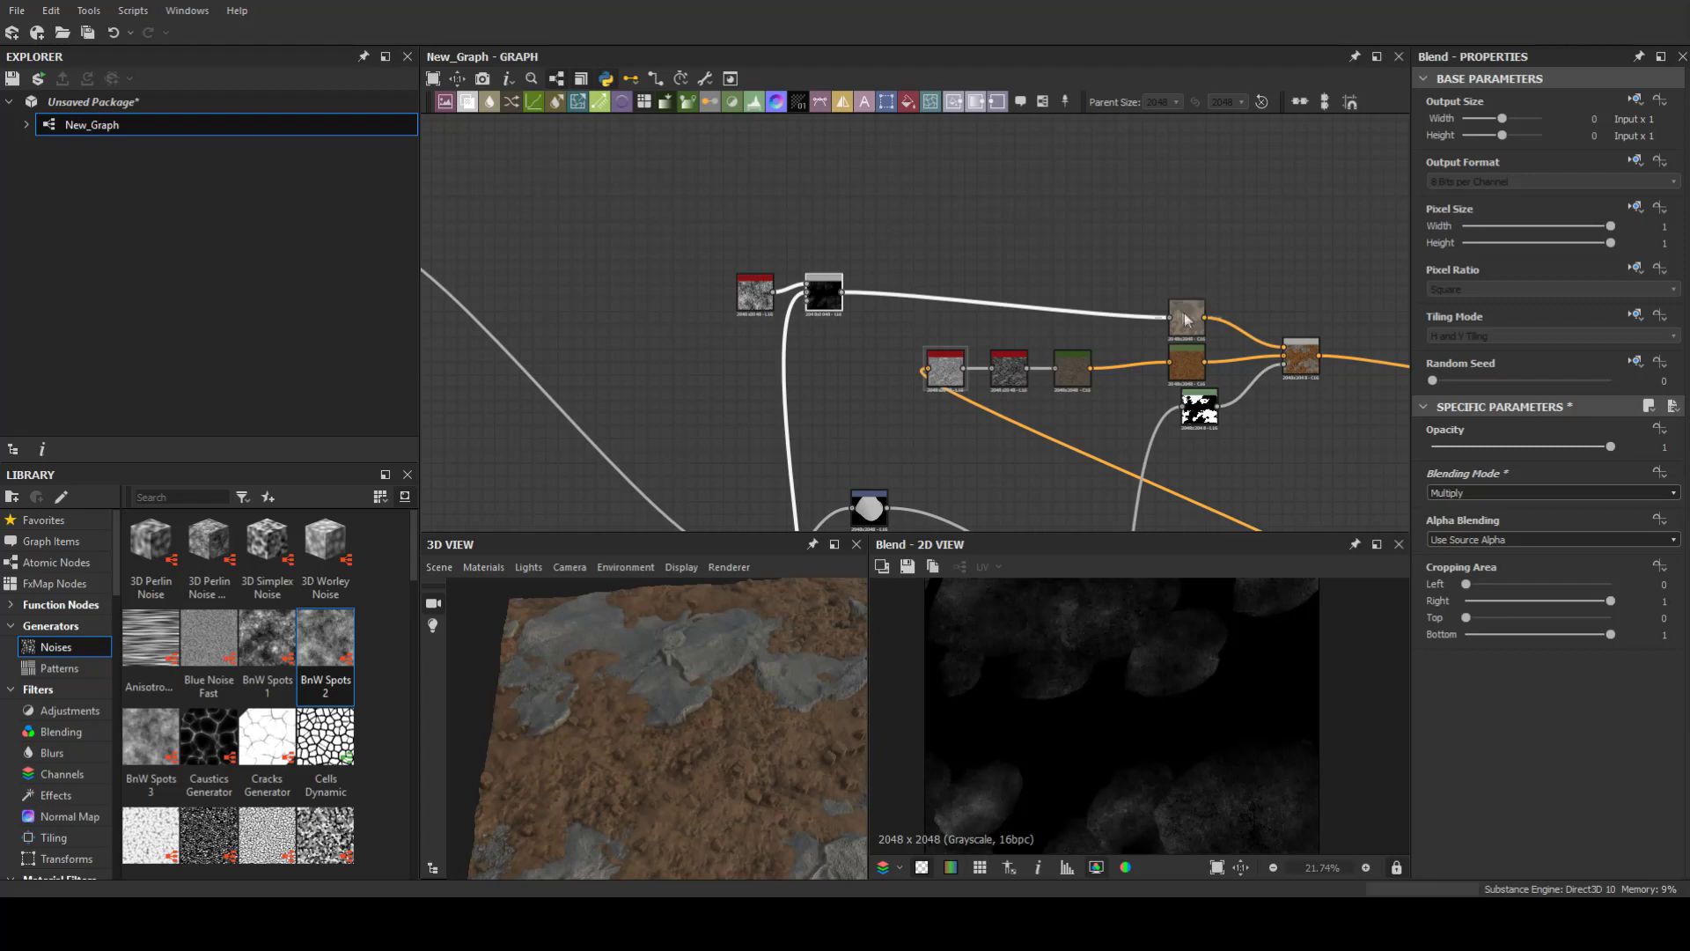
left_click_drag(1185, 319, 1138, 304)
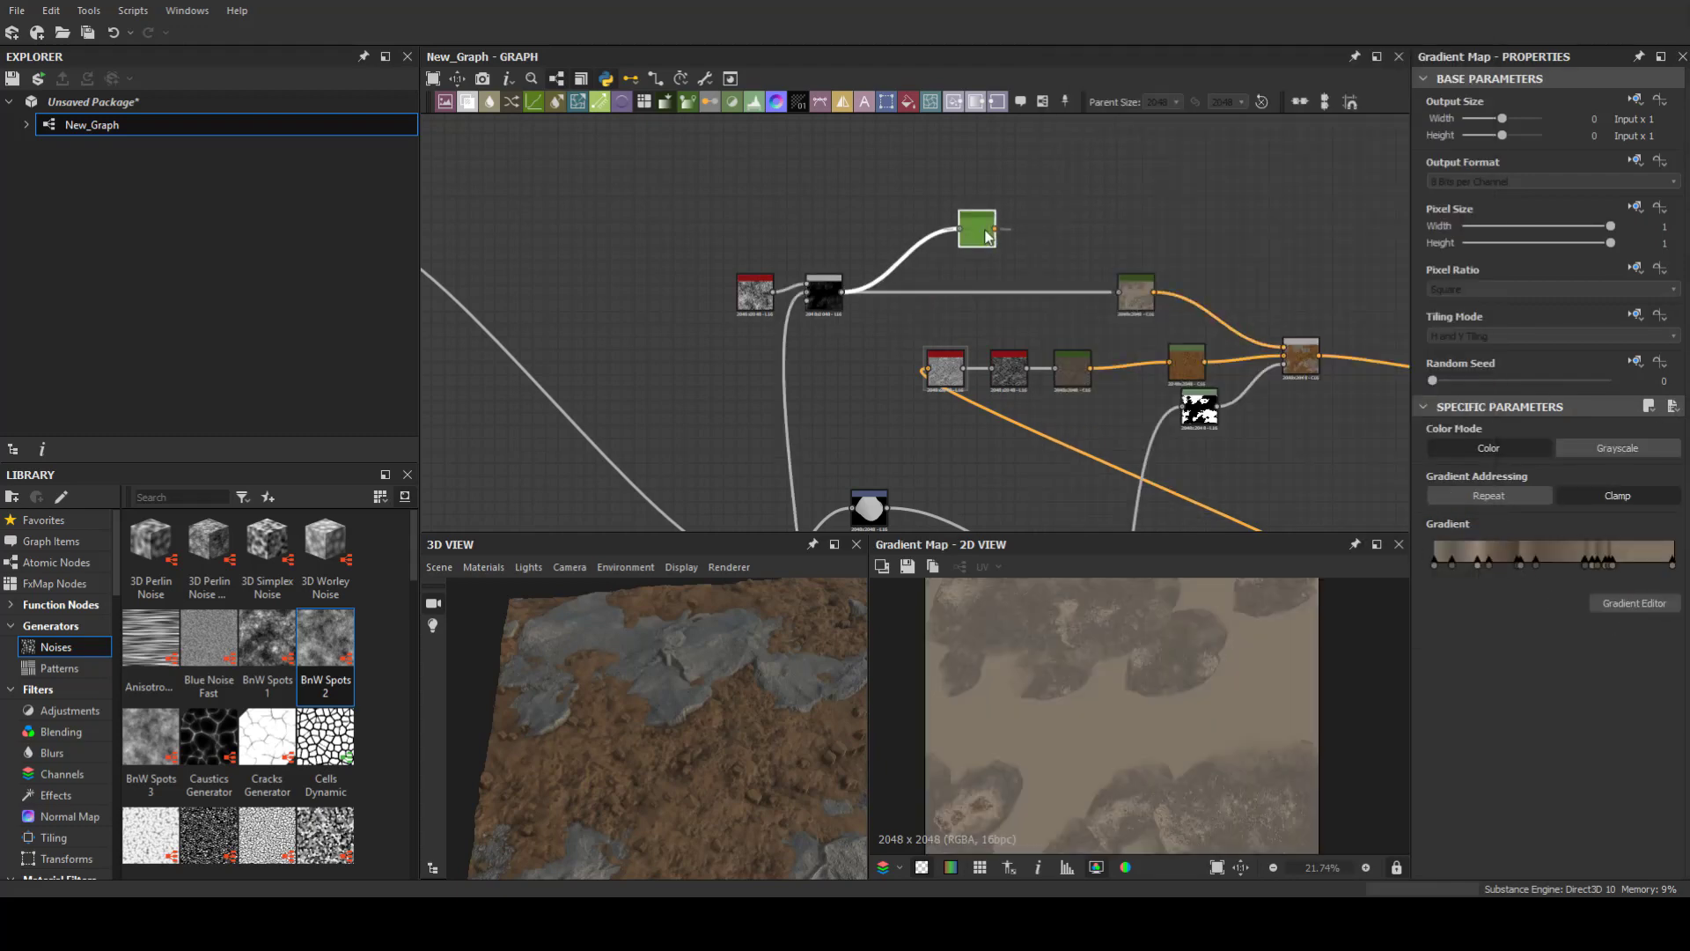
Step: Apply the sampled grey stone gradient to the new Gradient Map
left_click(1634, 603)
key("ctrl+z")
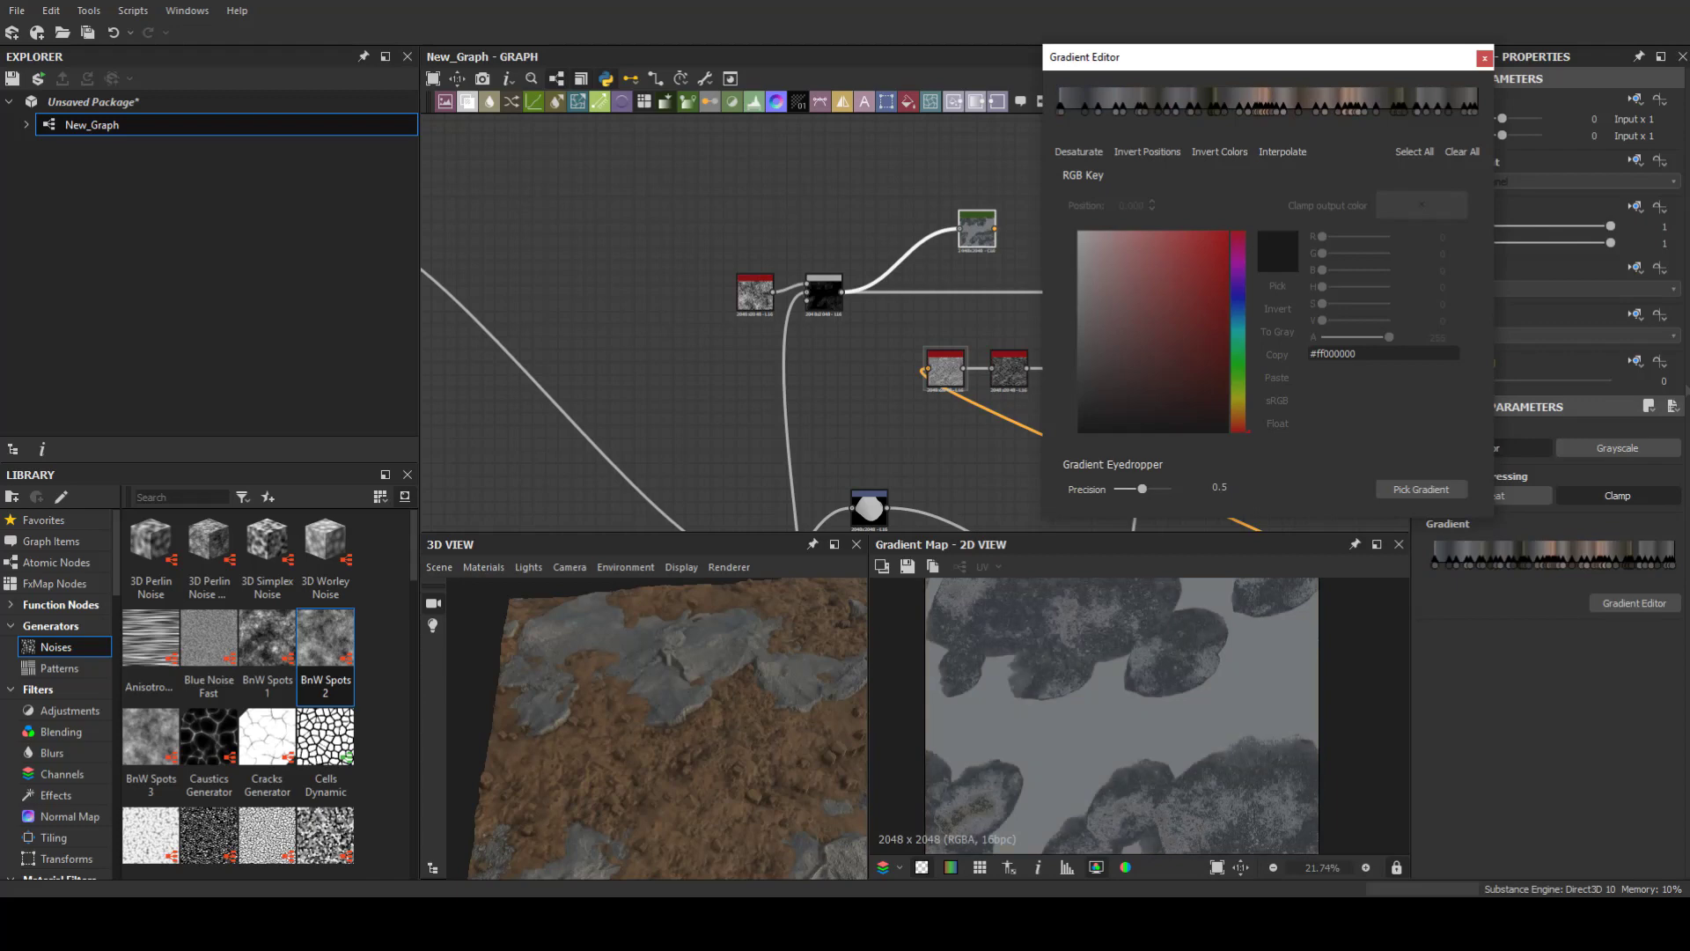
key("Escape")
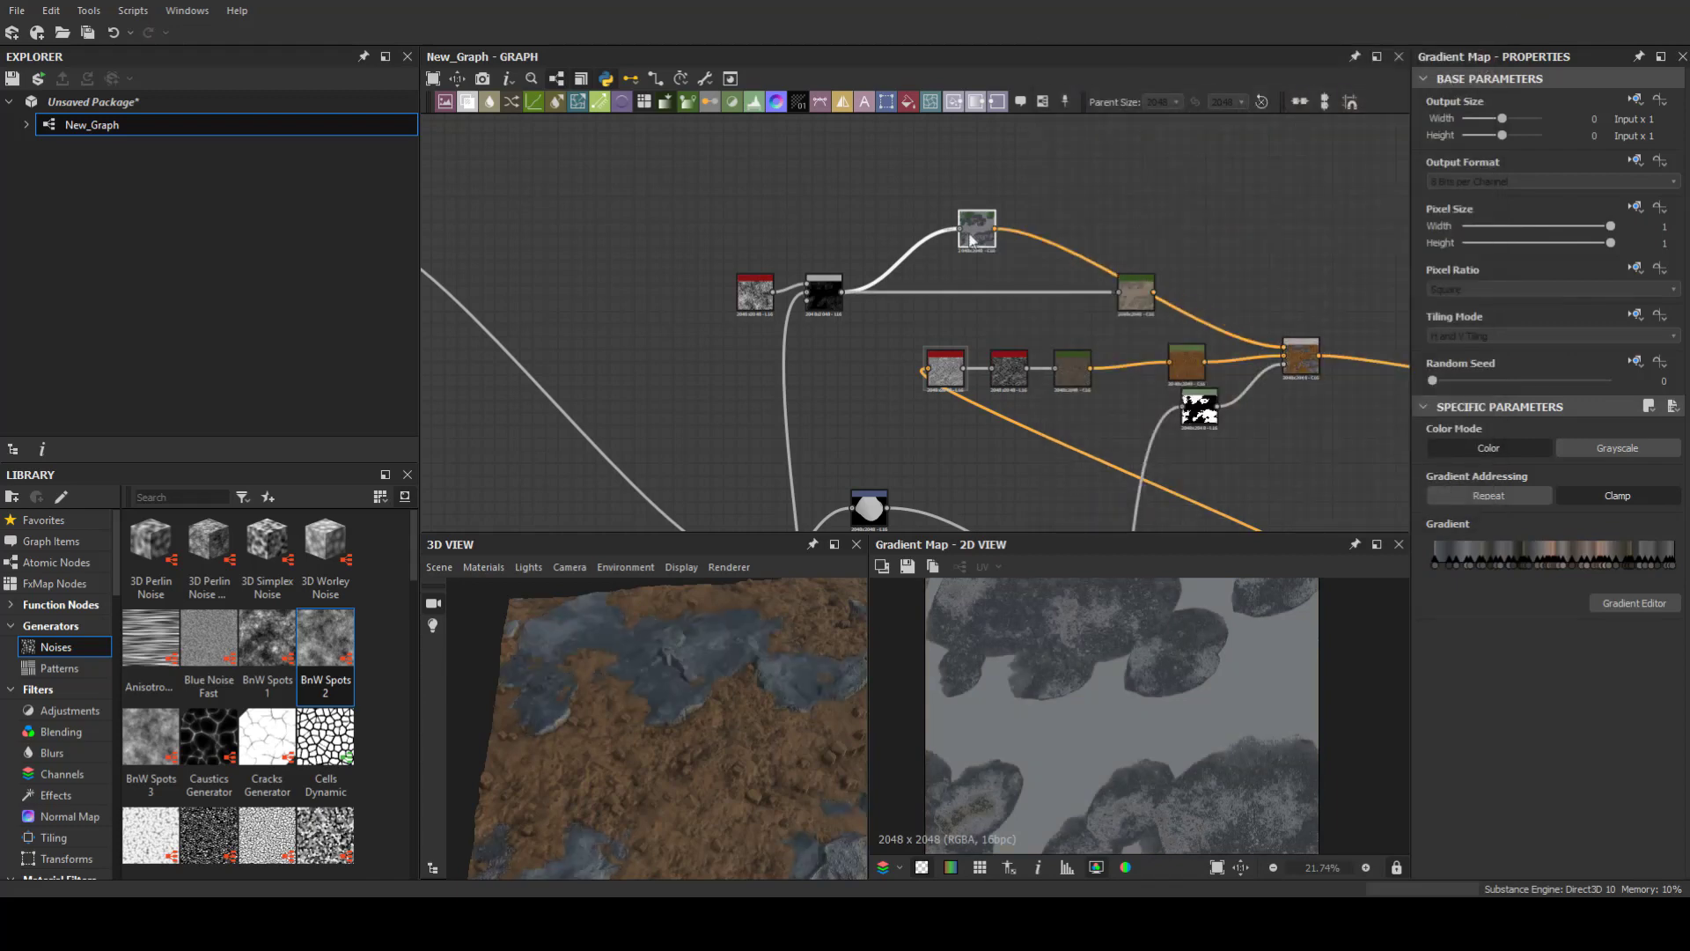
scroll(1018, 379, "up", 3)
Step: Shift the stone HSL hue, saturation and lightness to dark bluish grey, then add a Levels node
left_click(1151, 440)
mouse_move(1541, 493)
left_mouse_down()
mouse_move(1565, 491)
mouse_move(1479, 450)
mouse_move(1565, 446)
left_mouse_up()
left_click_drag(1521, 534, 1505, 536)
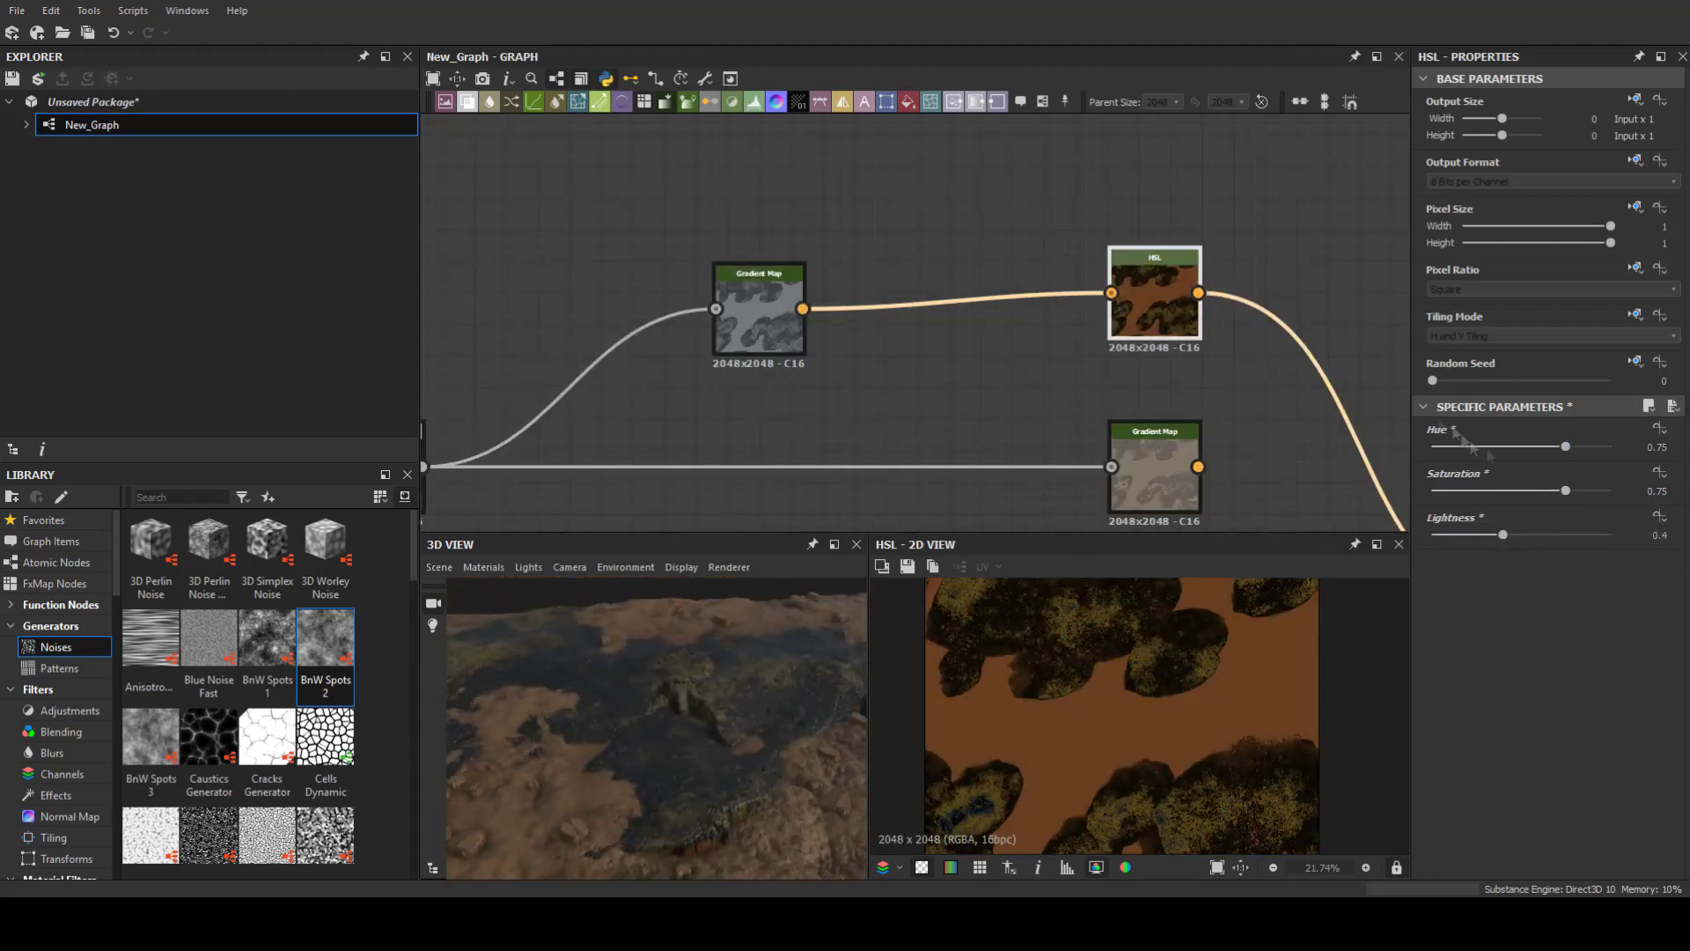
mouse_move(1565, 452)
left_mouse_down()
mouse_move(1549, 449)
mouse_move(1582, 453)
mouse_move(1537, 490)
mouse_move(1556, 453)
mouse_move(1519, 447)
left_mouse_up()
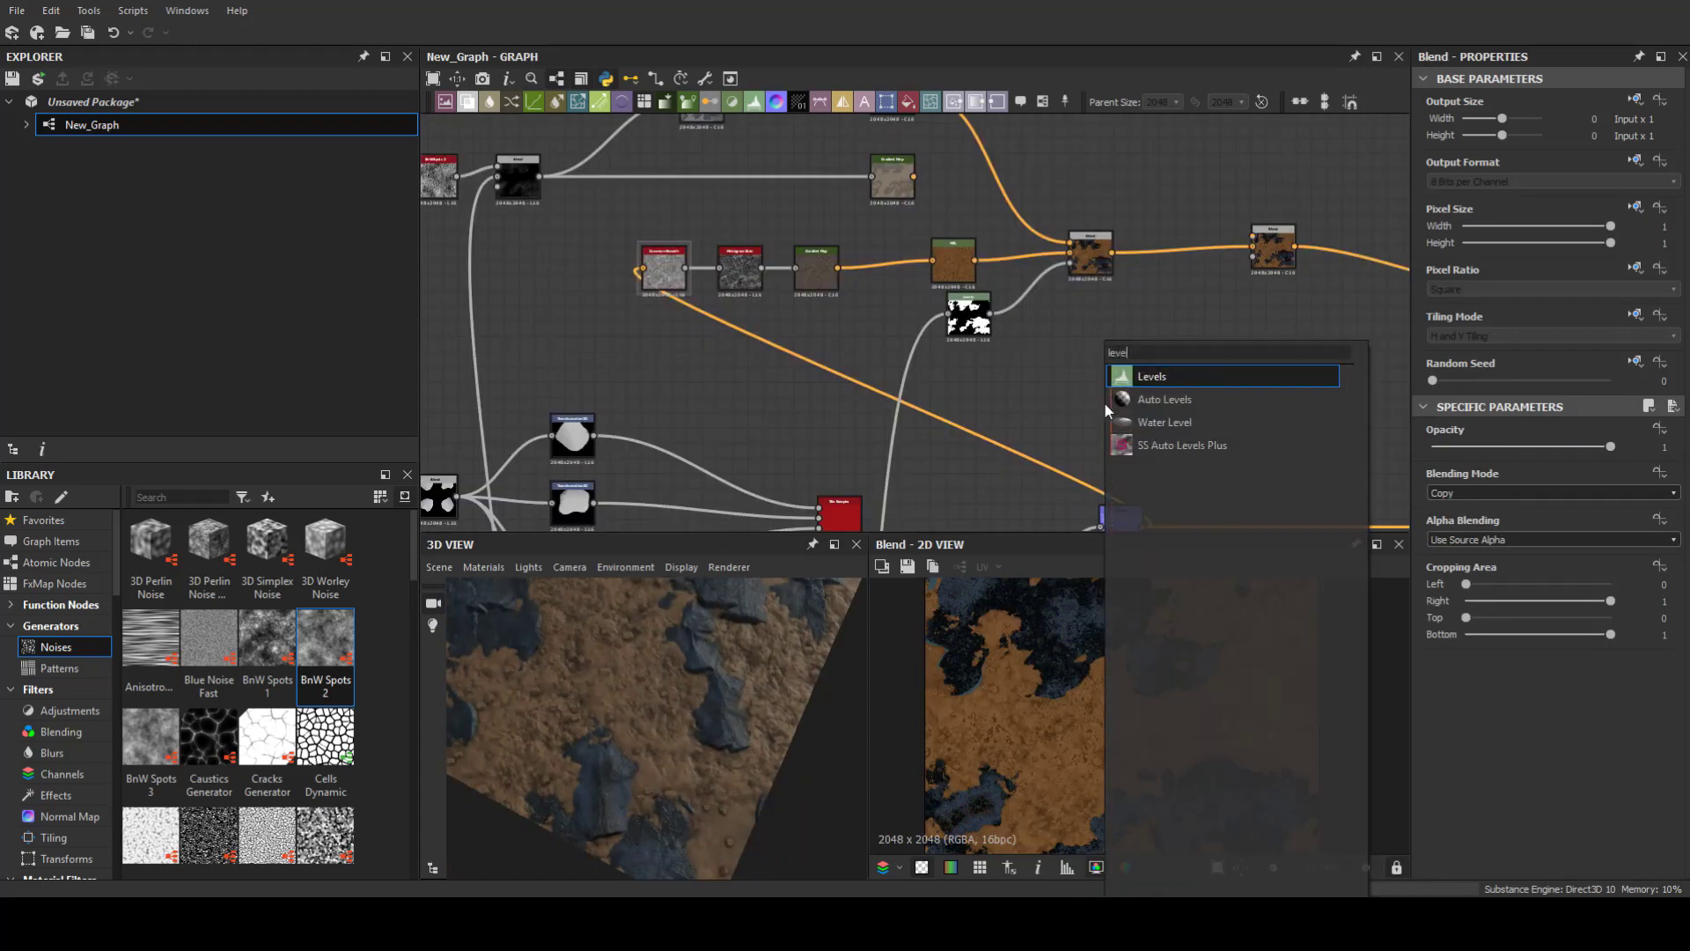
key("Return")
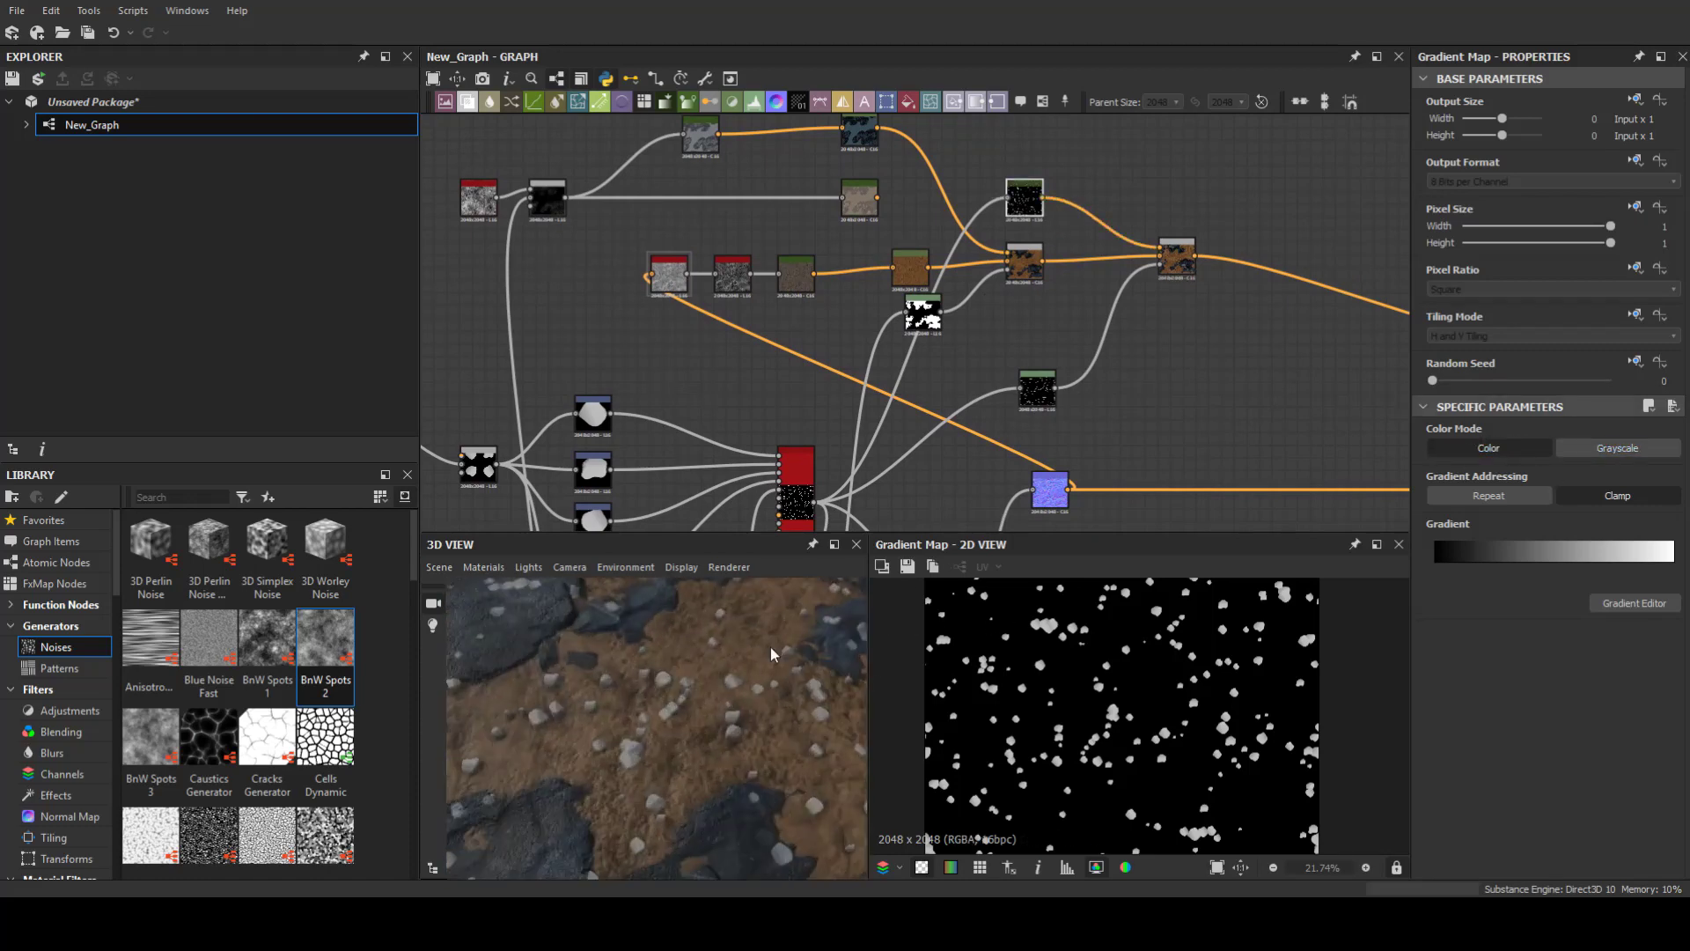
Step: Add a Multiply Blend node after the pebble mask's Levels node
left_click(752, 407)
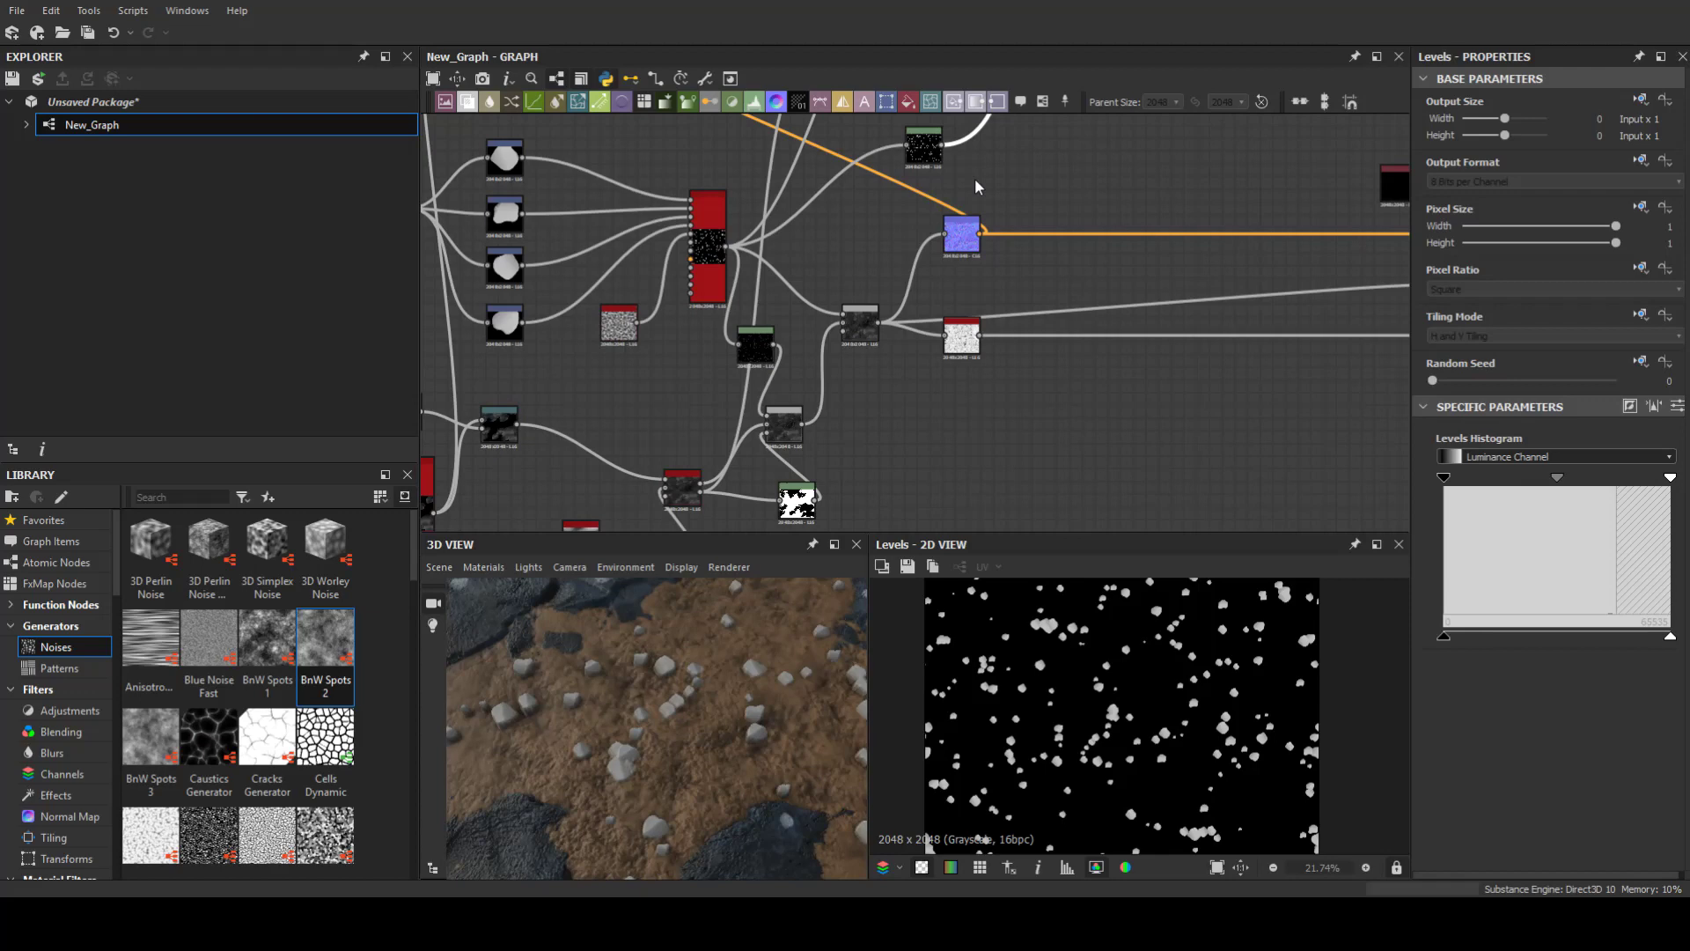
right_click(822, 282)
left_click(858, 300)
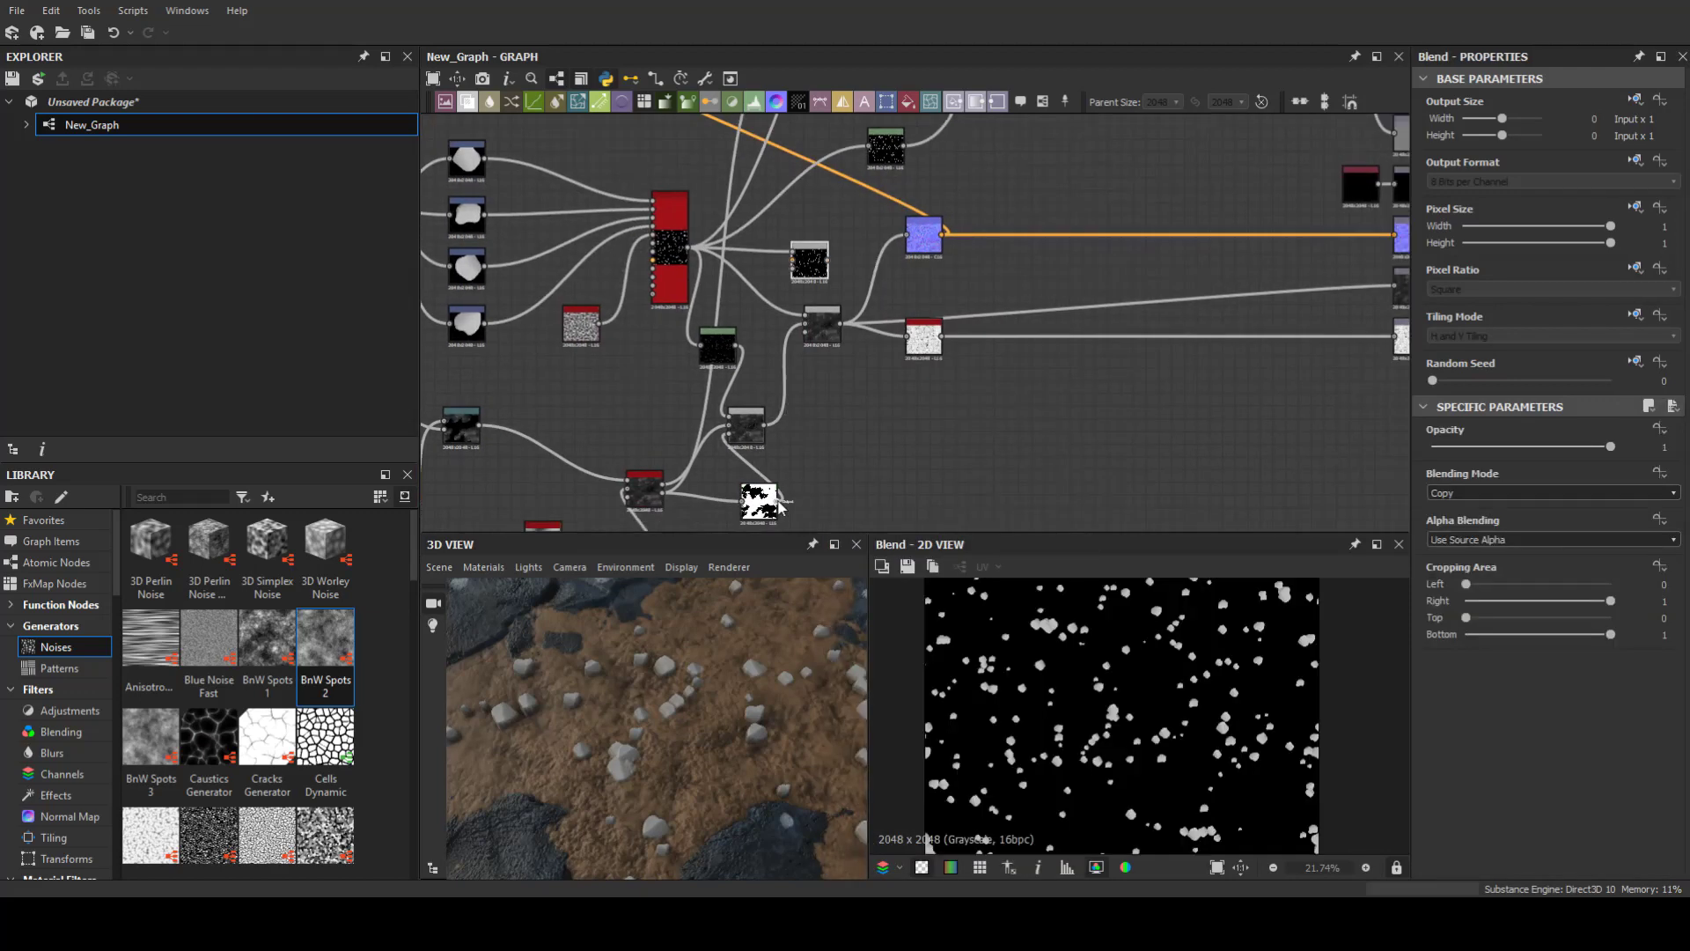
scroll(1524, 489, "down", 2)
scroll(1524, 490, "down", 1)
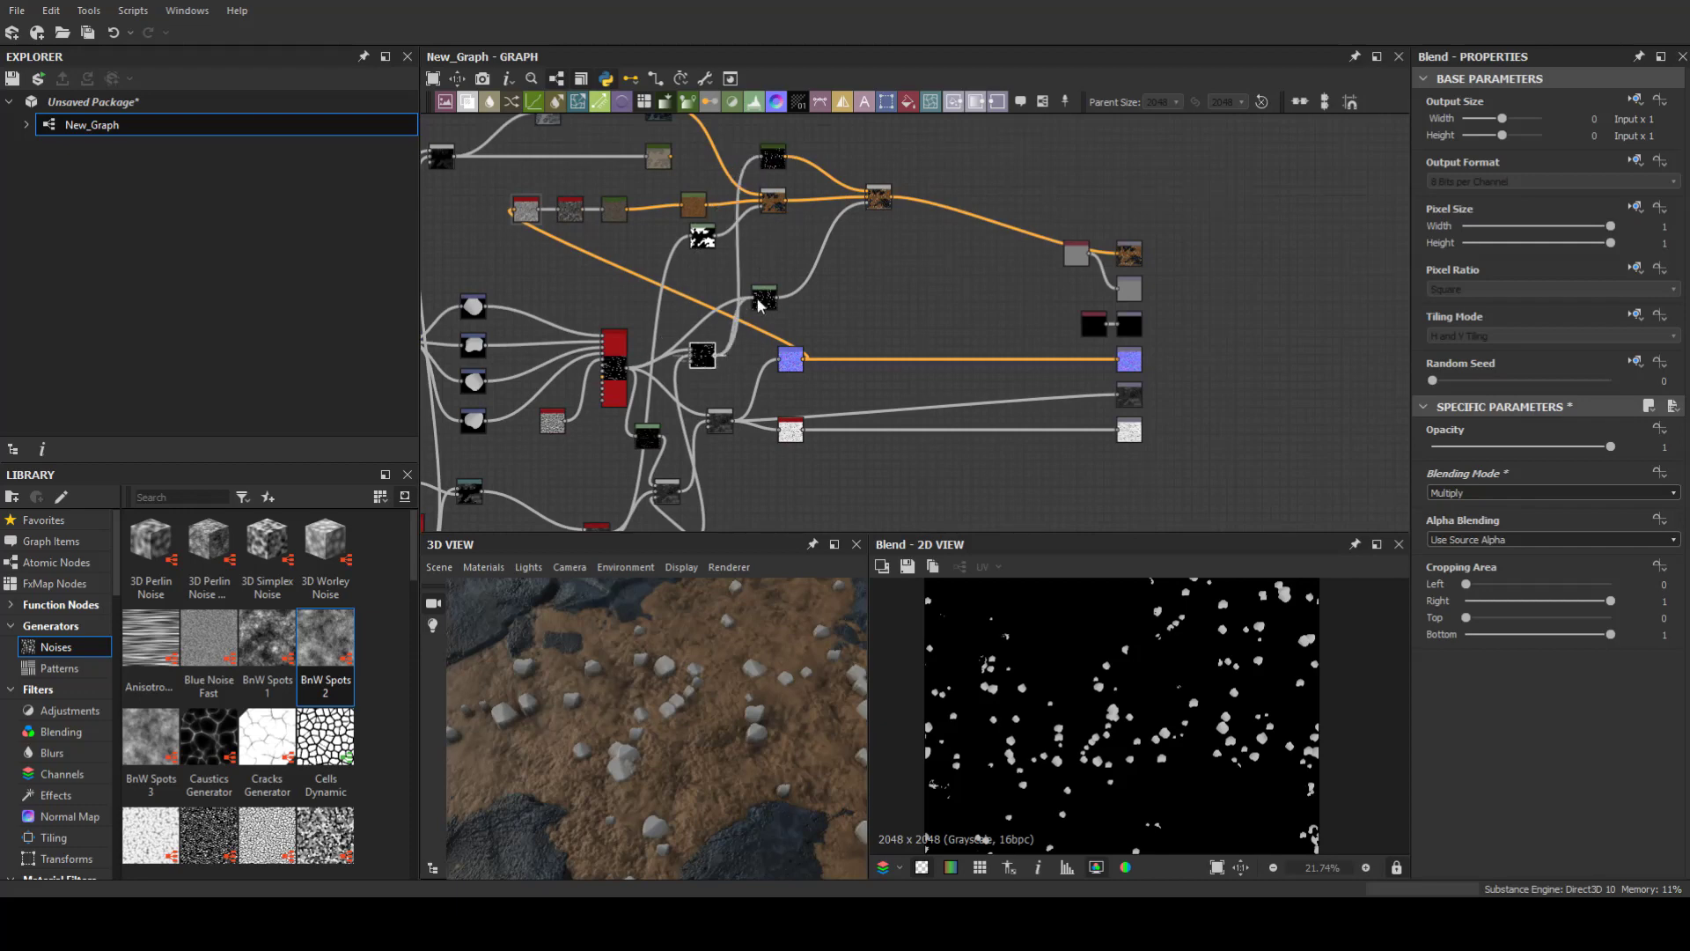
Step: Sample a brown-grey reference gradient into the pebble Gradient Map at precision 0.39
left_click(742, 228)
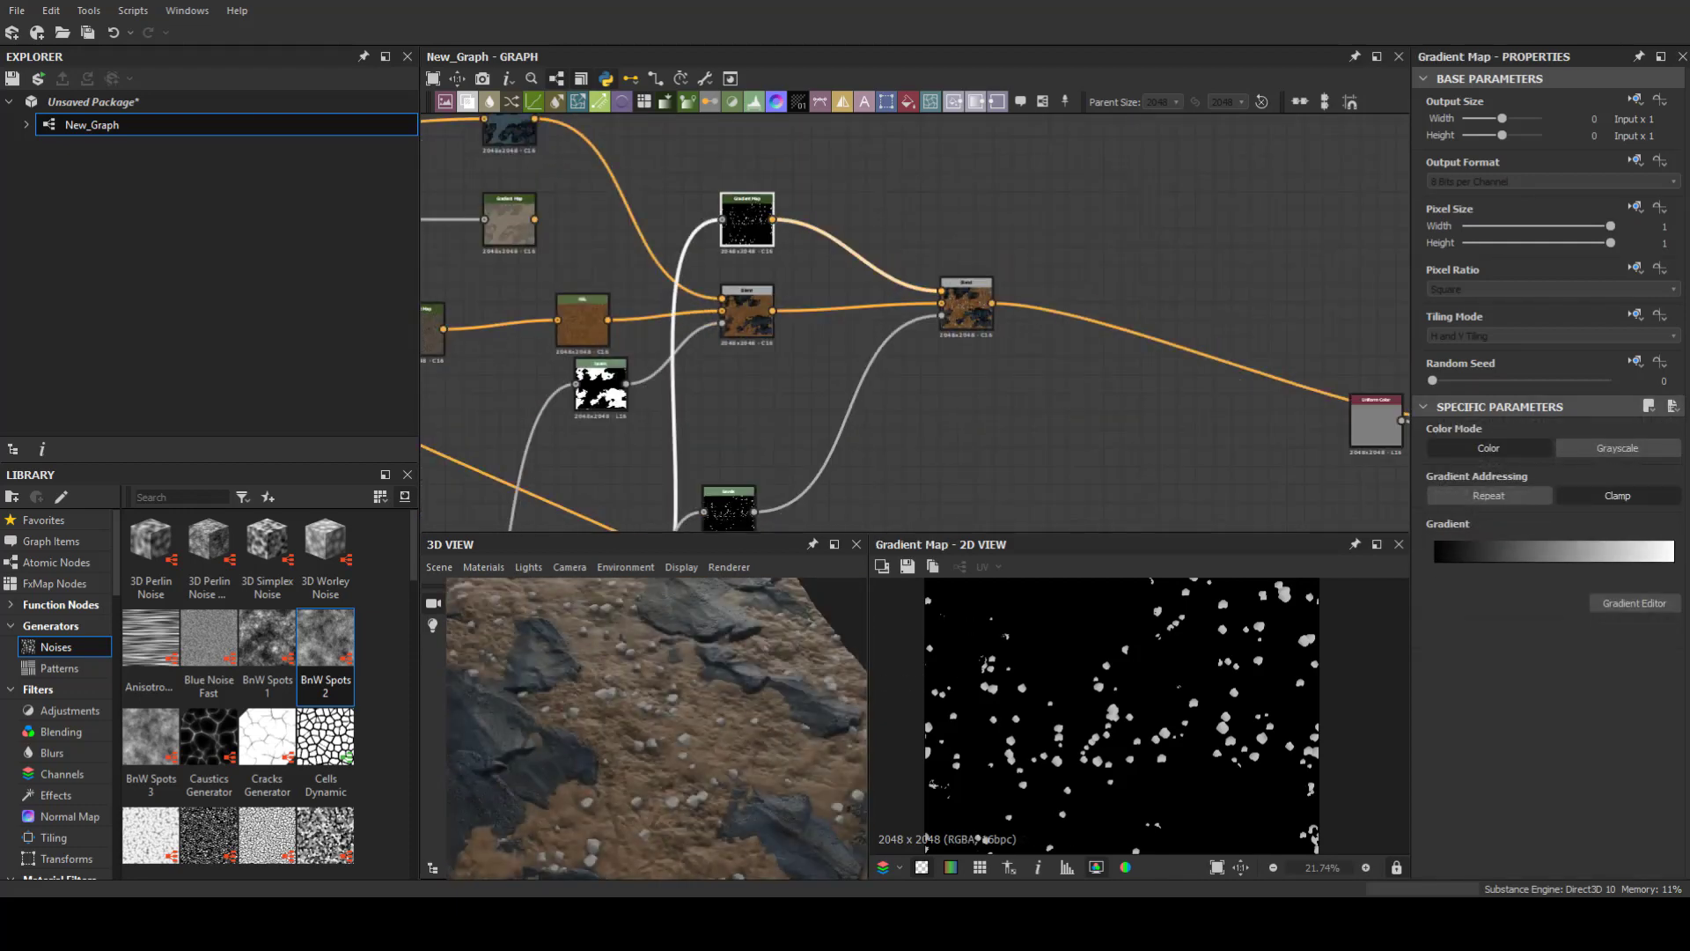
left_click(1536, 552)
left_click_drag(616, 705, 1275, 215)
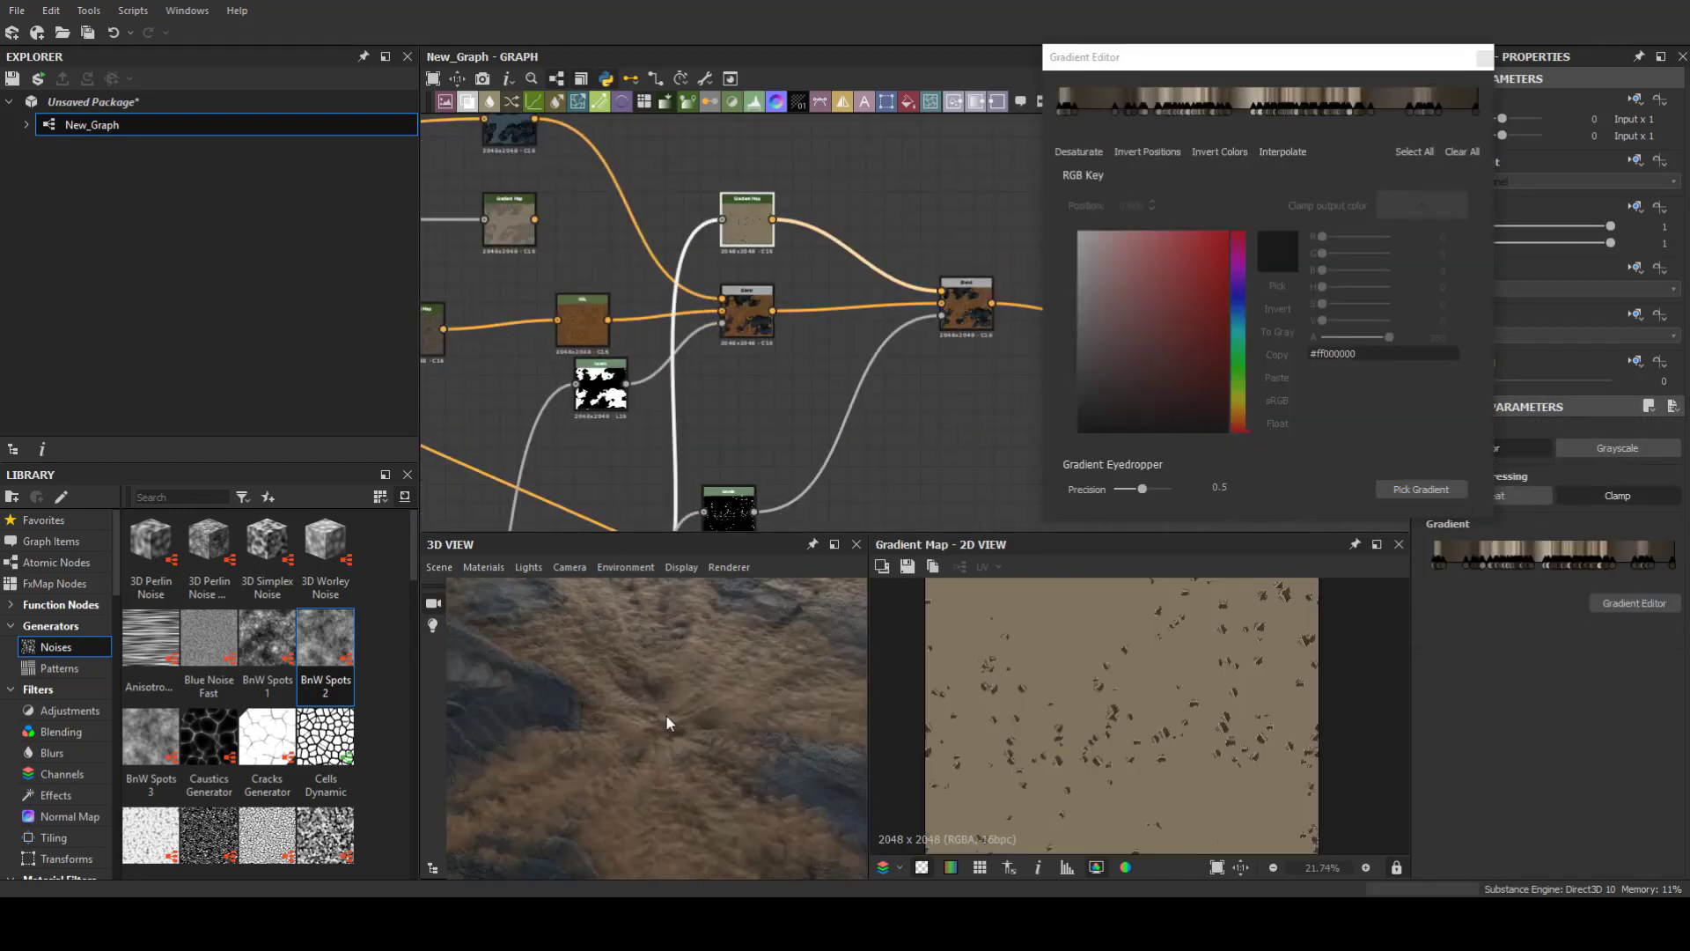
left_click(1435, 489)
left_click_drag(1114, 488, 1136, 488)
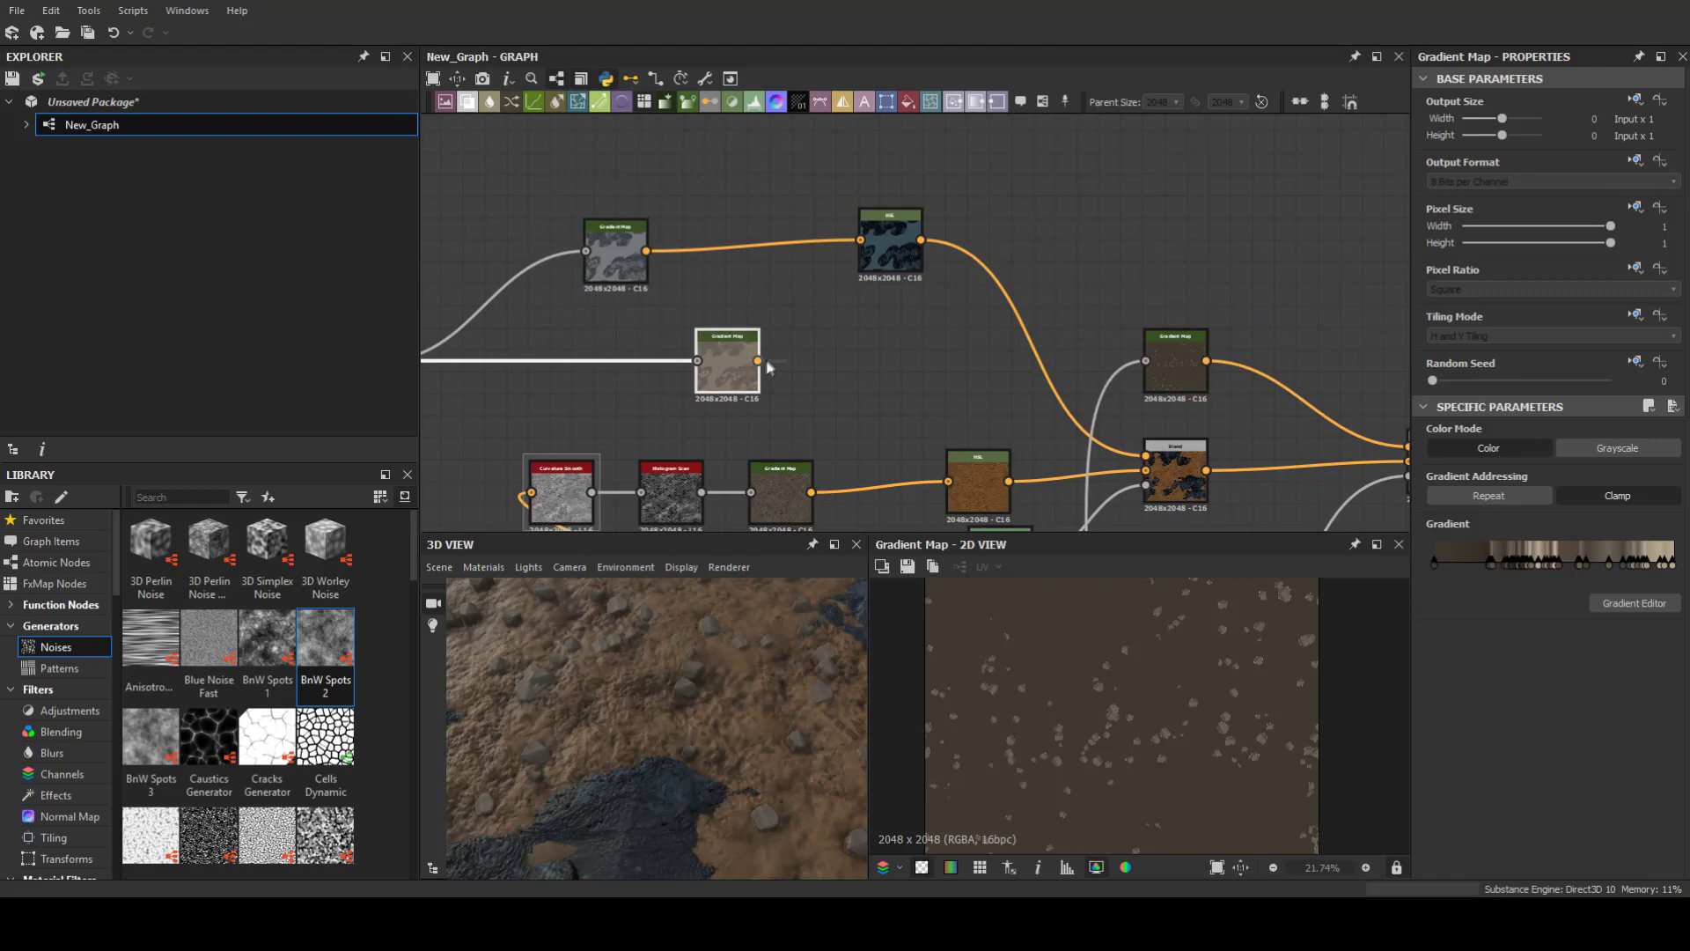
Step: Add a Water Level node in an empty area of the graph
left_click(890, 242)
left_click_drag(755, 767, 721, 704)
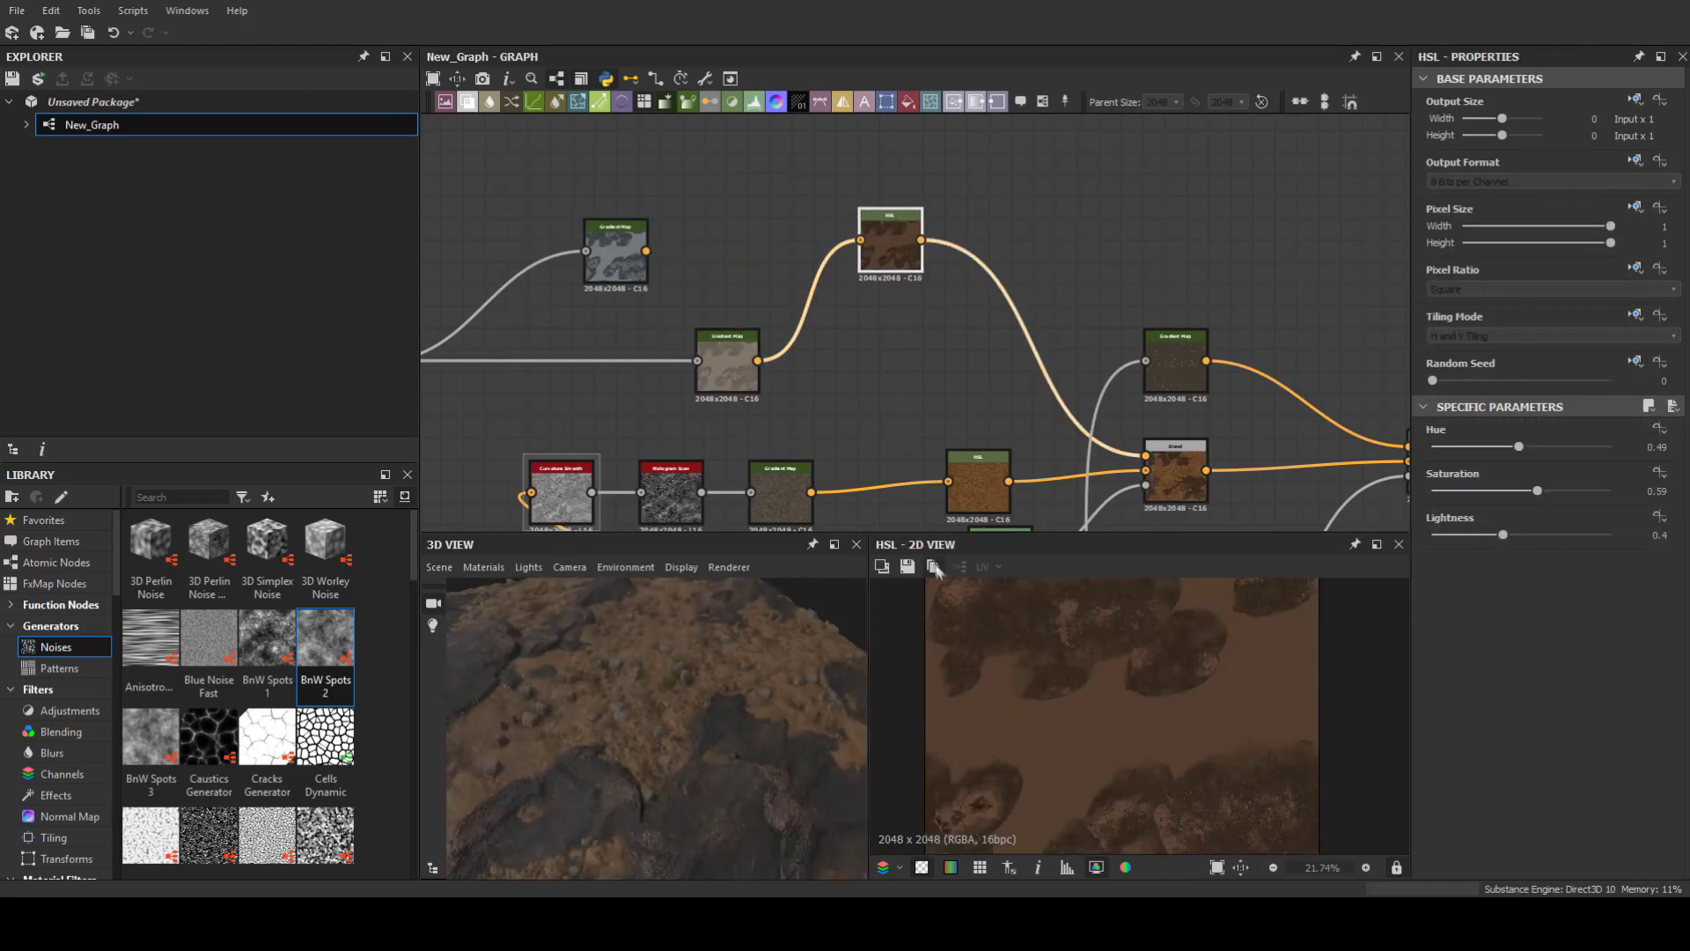
middle_click_drag(1042, 334, 1042, 301)
key("space")
type("water")
left_click(1168, 392)
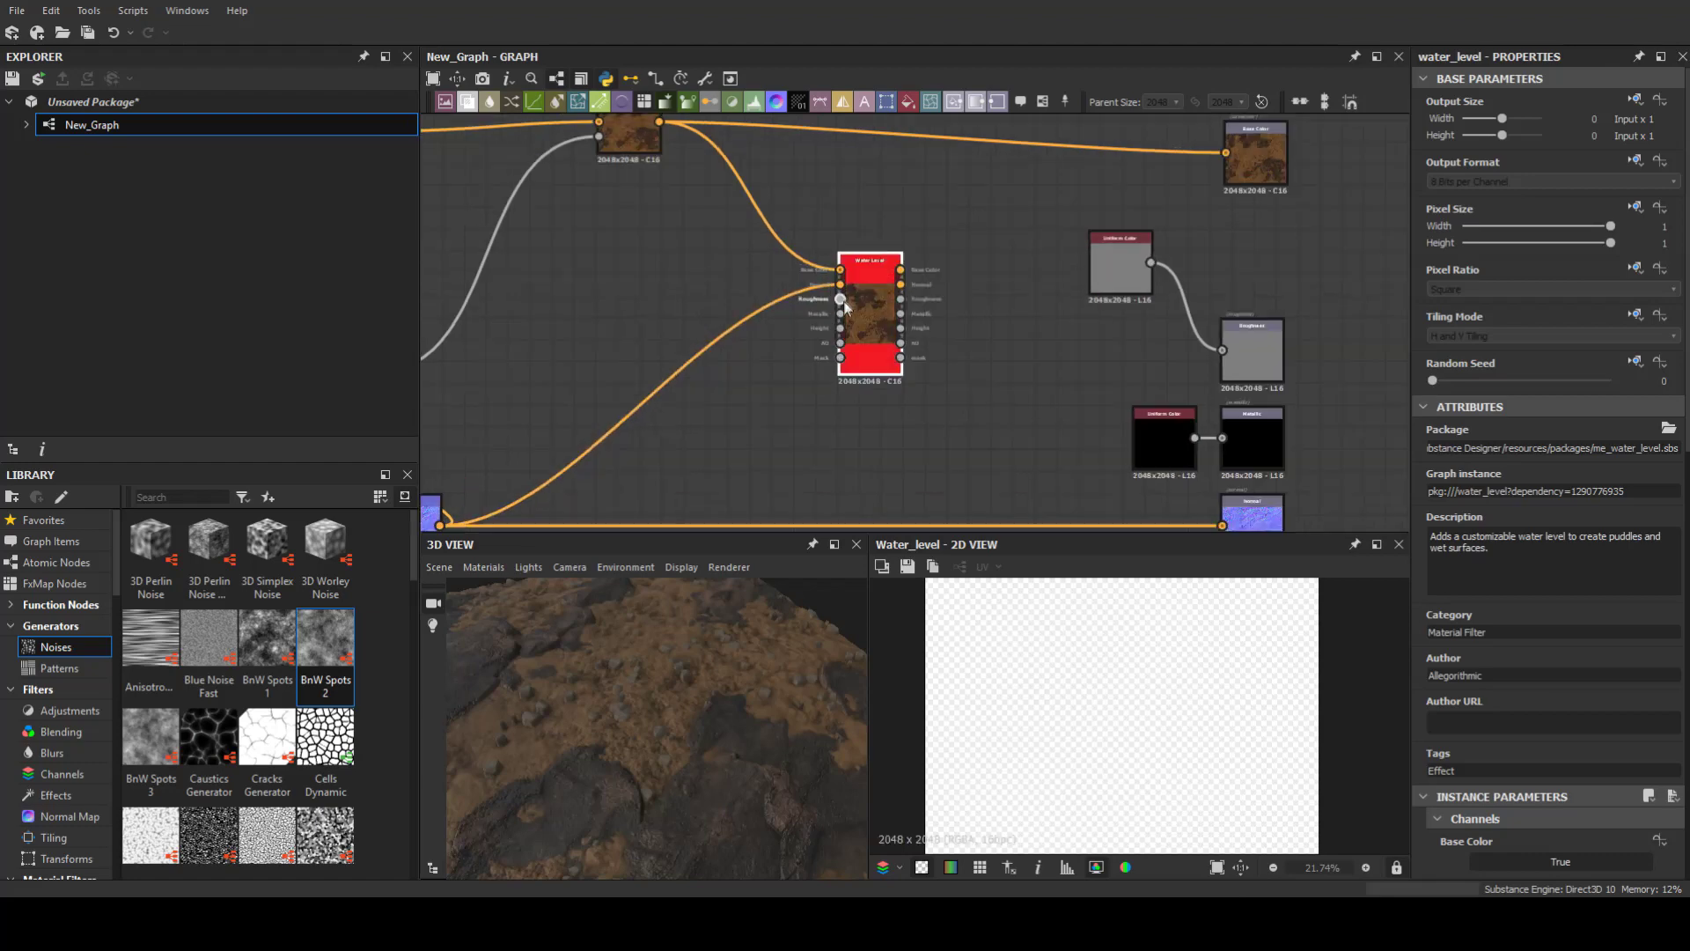
Step: Add a Histogram Range node to feed the Water Level node's mask input
scroll(686, 384, "down", 2)
middle_click_drag(687, 384, 694, 416)
left_click_drag(1250, 273, 1251, 275)
type("hist")
key("Return")
middle_click_drag(739, 475, 761, 441)
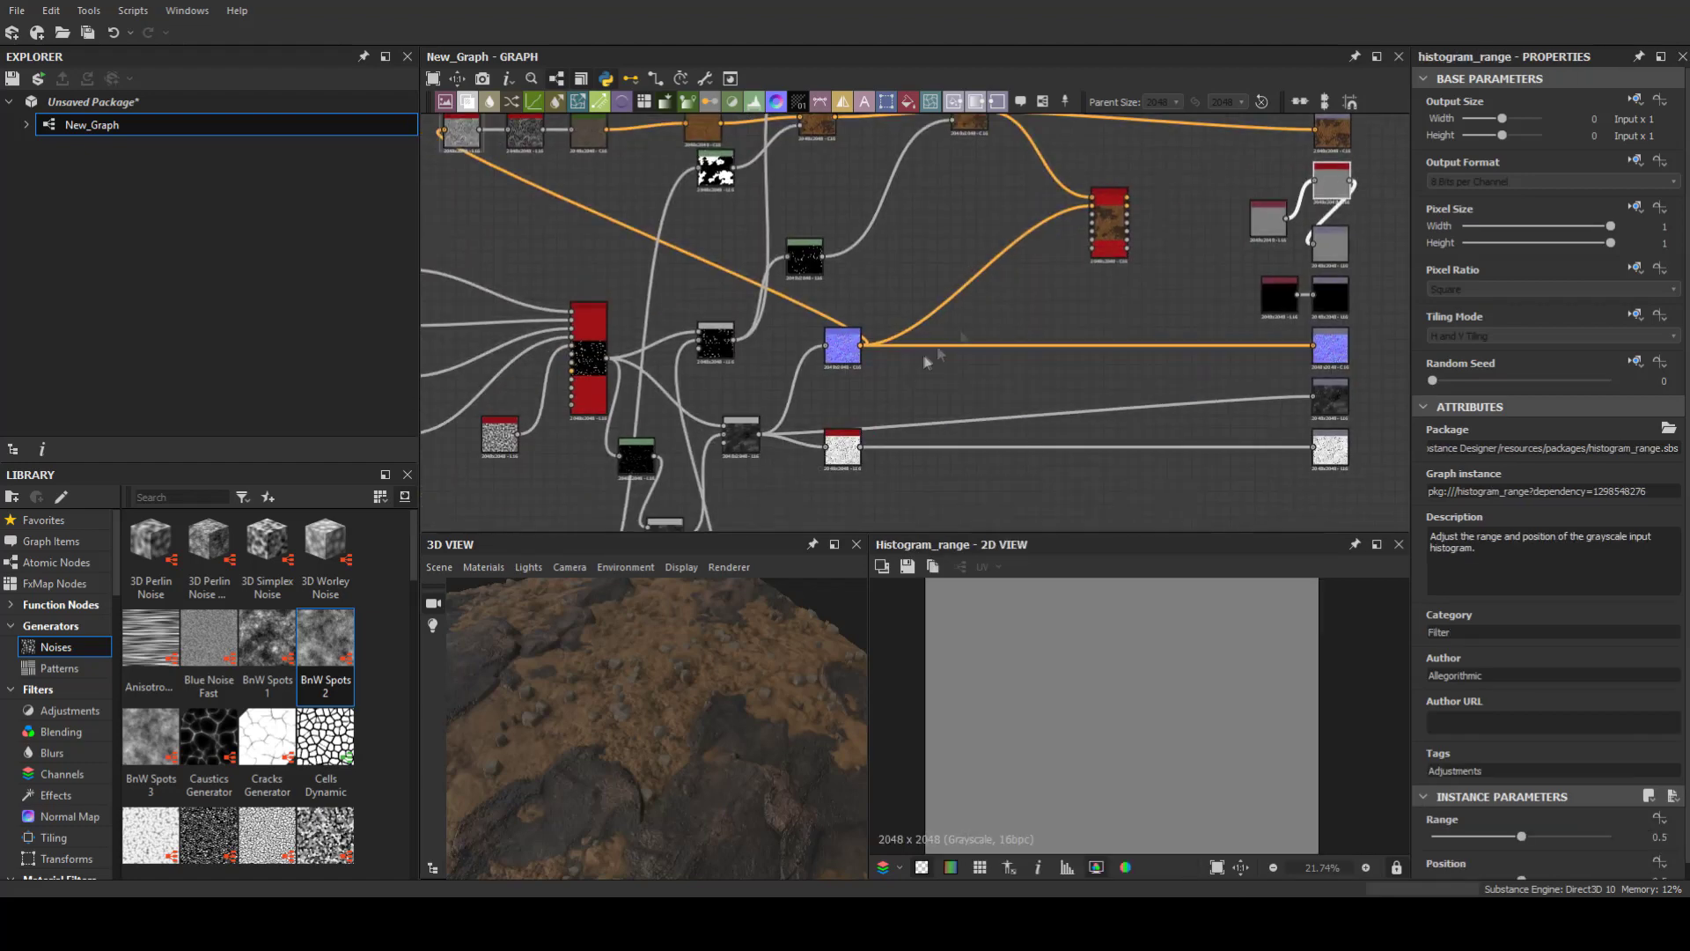
scroll(749, 443, "up", 2)
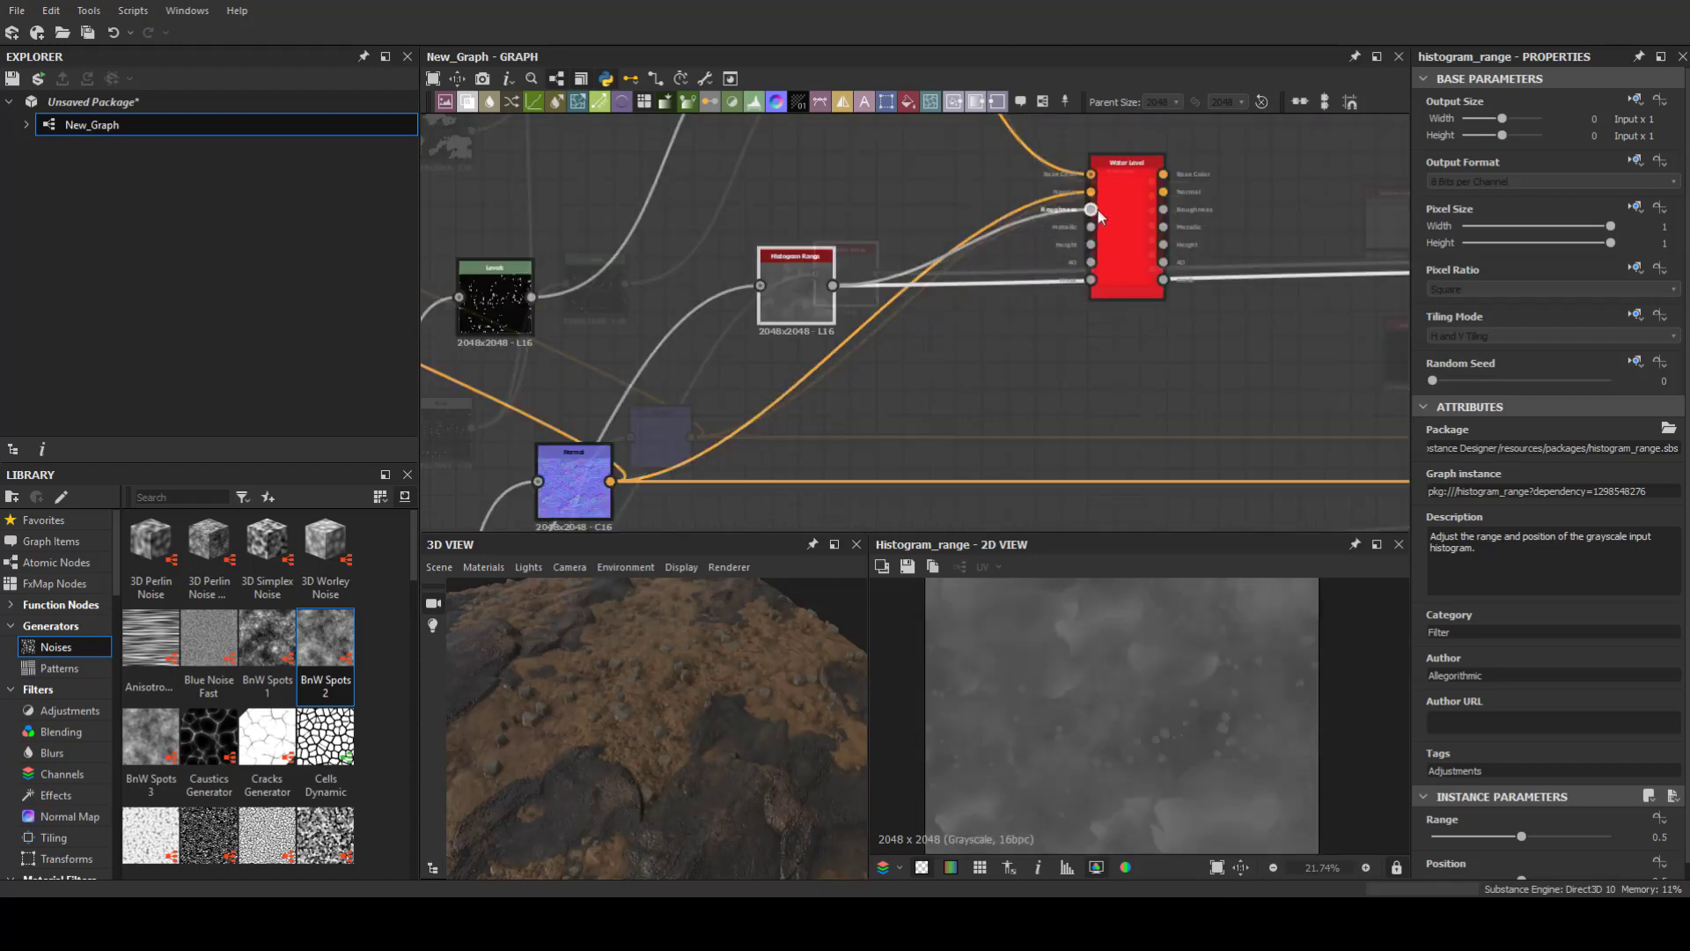
middle_click_drag(749, 443, 1369, 369)
middle_click_drag(1098, 261, 793, 396)
Step: Wire Water Level into the Normal, Metallic, Height and AO outputs
scroll(665, 508, "down", 2)
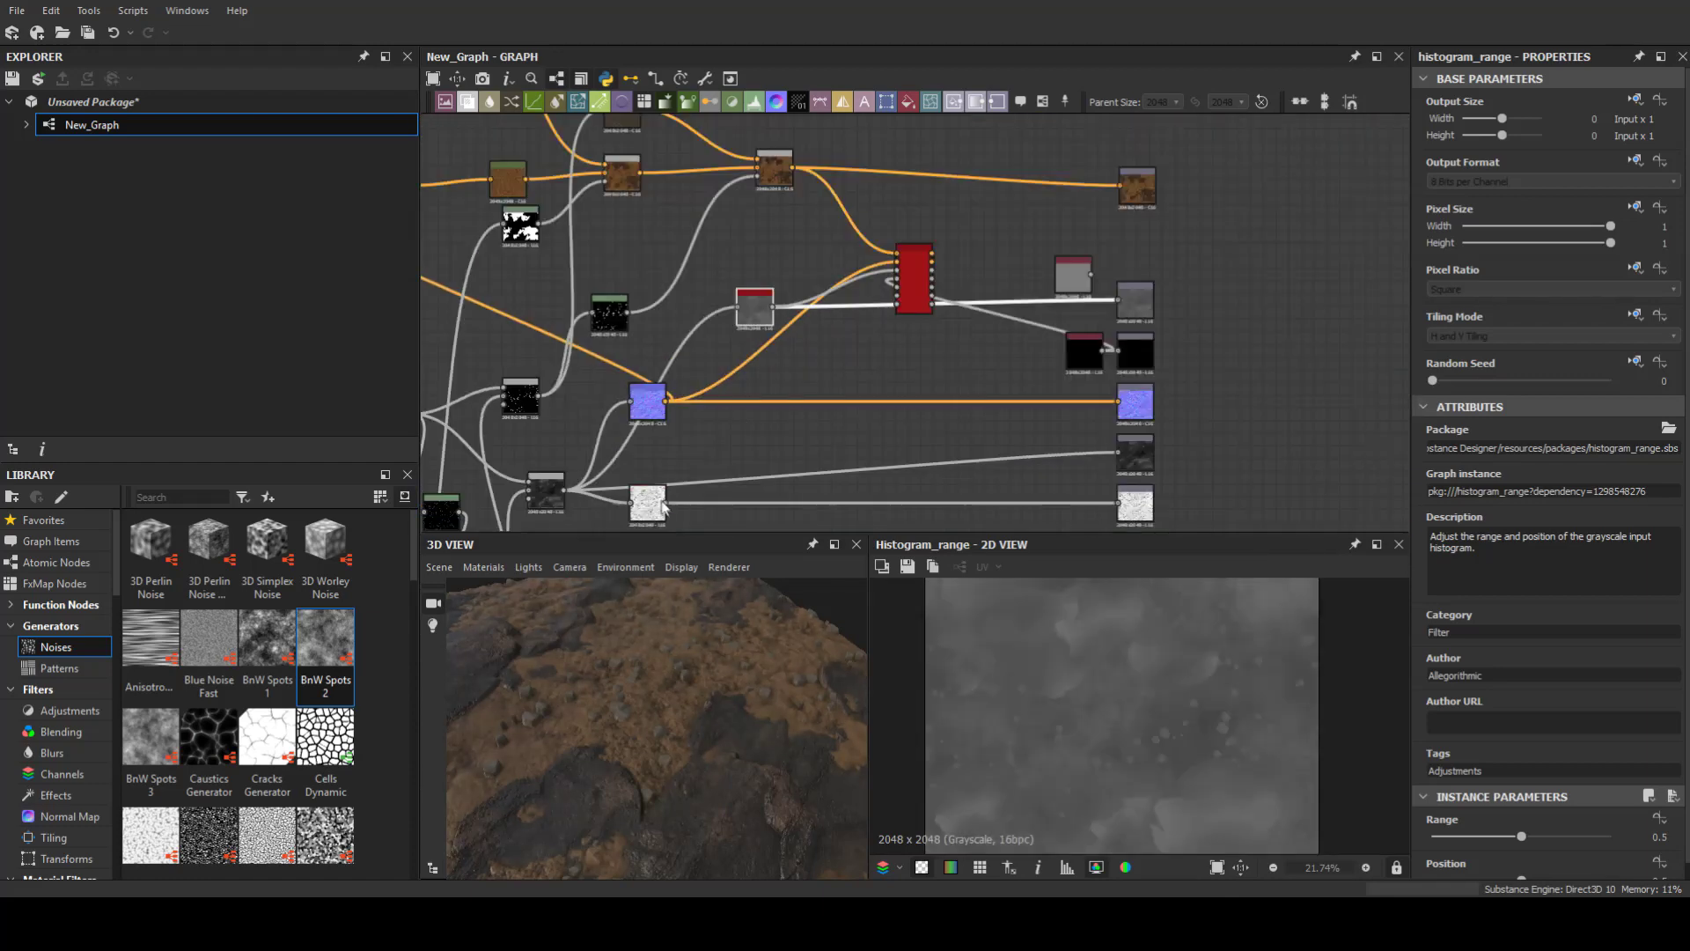
scroll(898, 303, "up", 3)
scroll(897, 304, "down", 3)
scroll(792, 352, "down", 2)
mouse_move(682, 392)
middle_mouse_down()
mouse_move(645, 440)
mouse_move(578, 429)
middle_mouse_up()
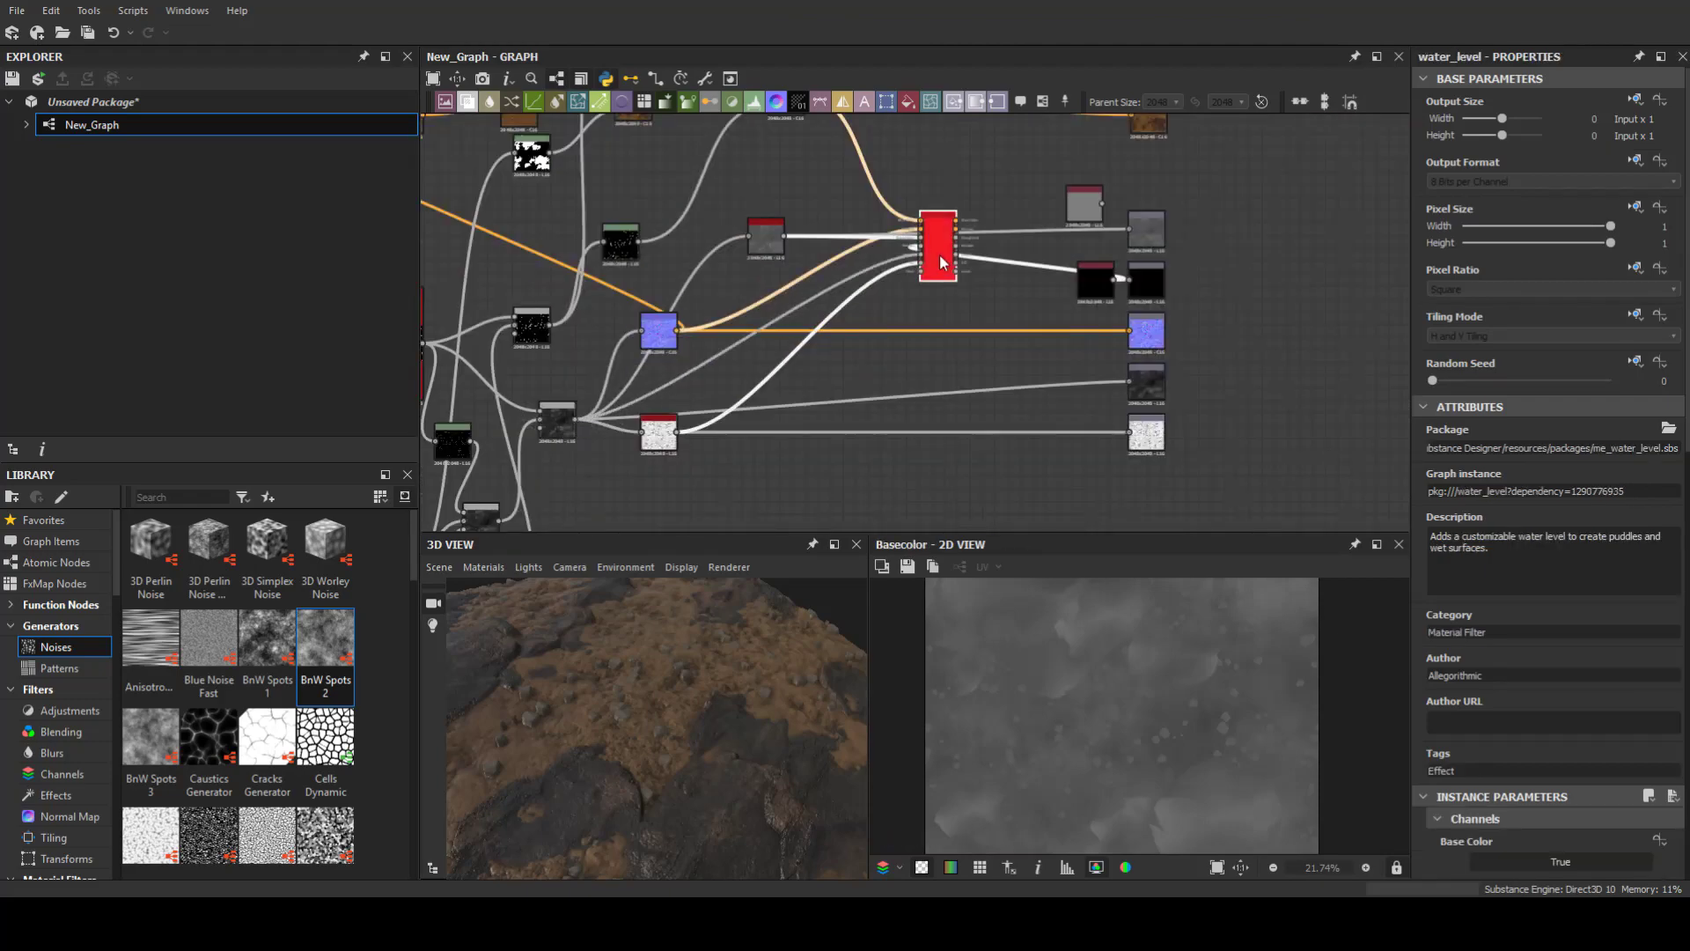
middle_click_drag(940, 262, 827, 387)
scroll(735, 374, "up", 2)
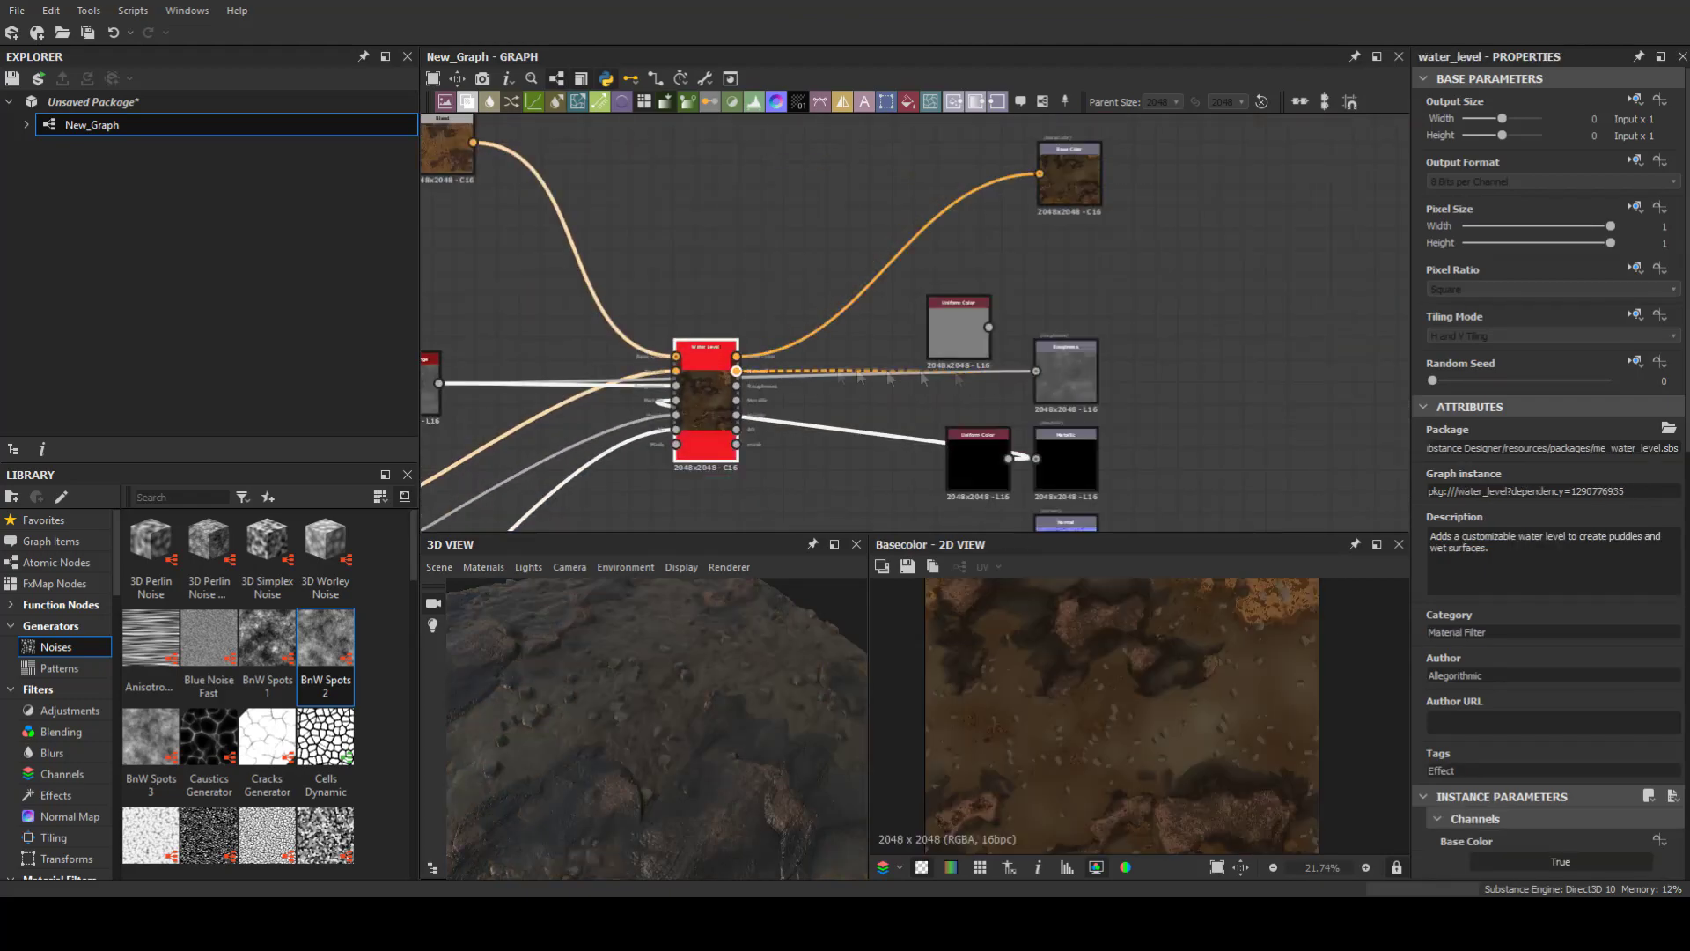
left_click_drag(736, 371, 1185, 494)
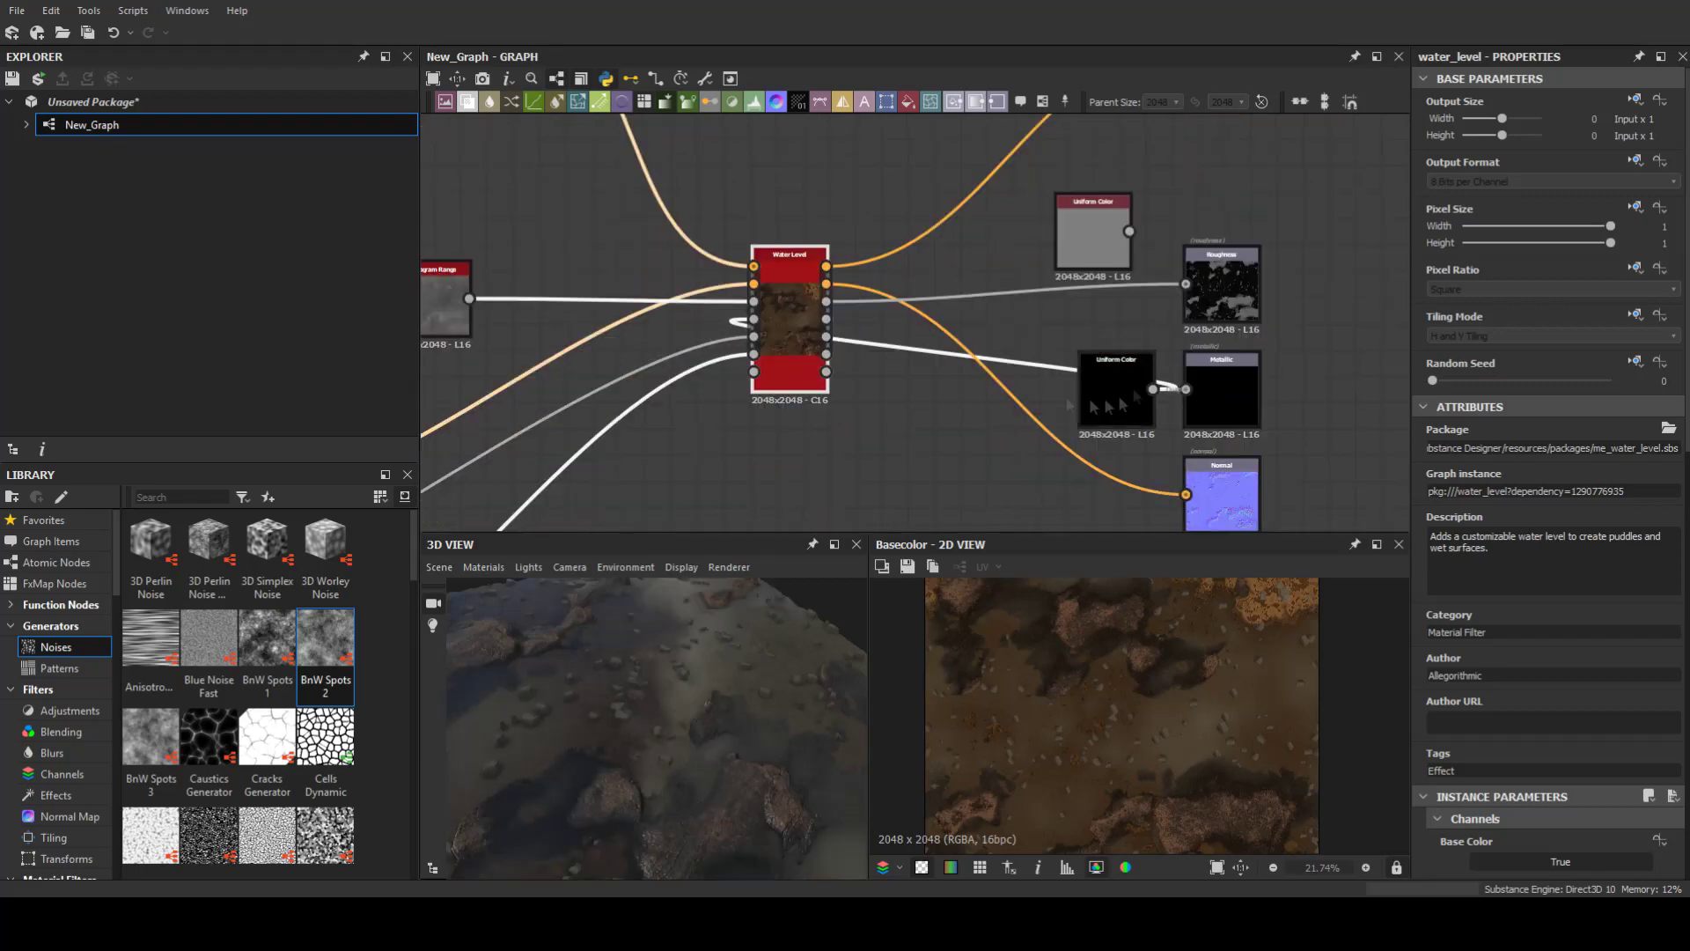
left_click_drag(1155, 371, 1185, 240)
left_click_drag(1135, 437, 1182, 449)
left_click_drag(762, 285, 1175, 504)
Step: Set the water level to 0.24
scroll(1523, 721, "down", 5)
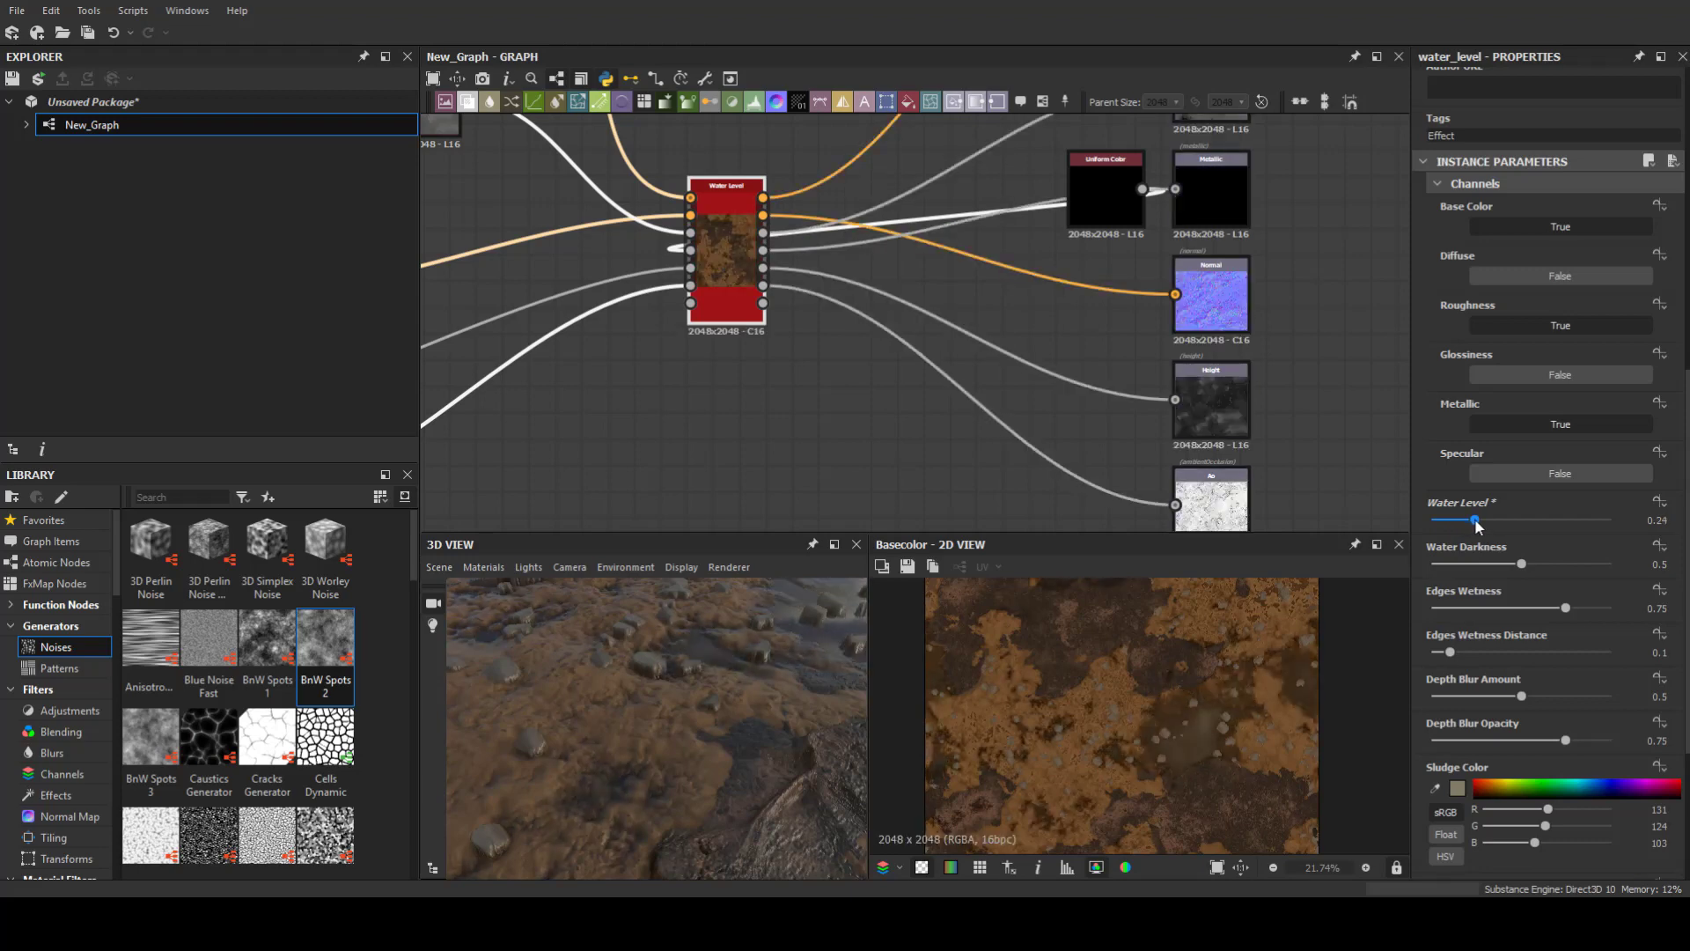
left_click_drag(774, 704, 728, 711)
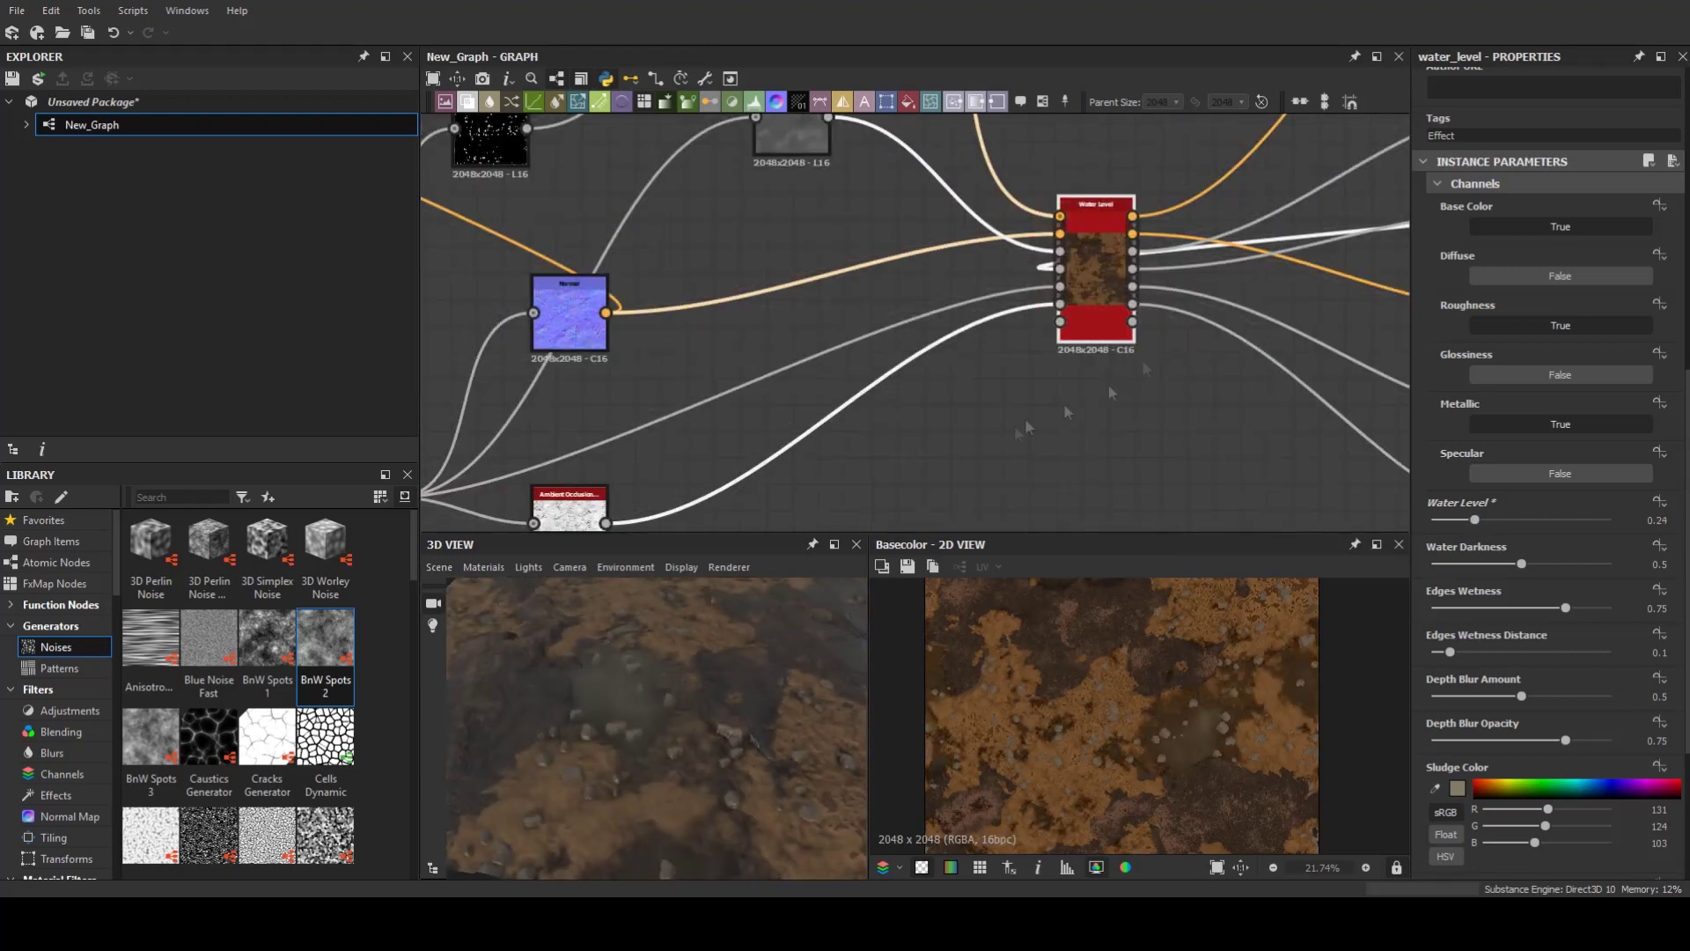
left_click(986, 363)
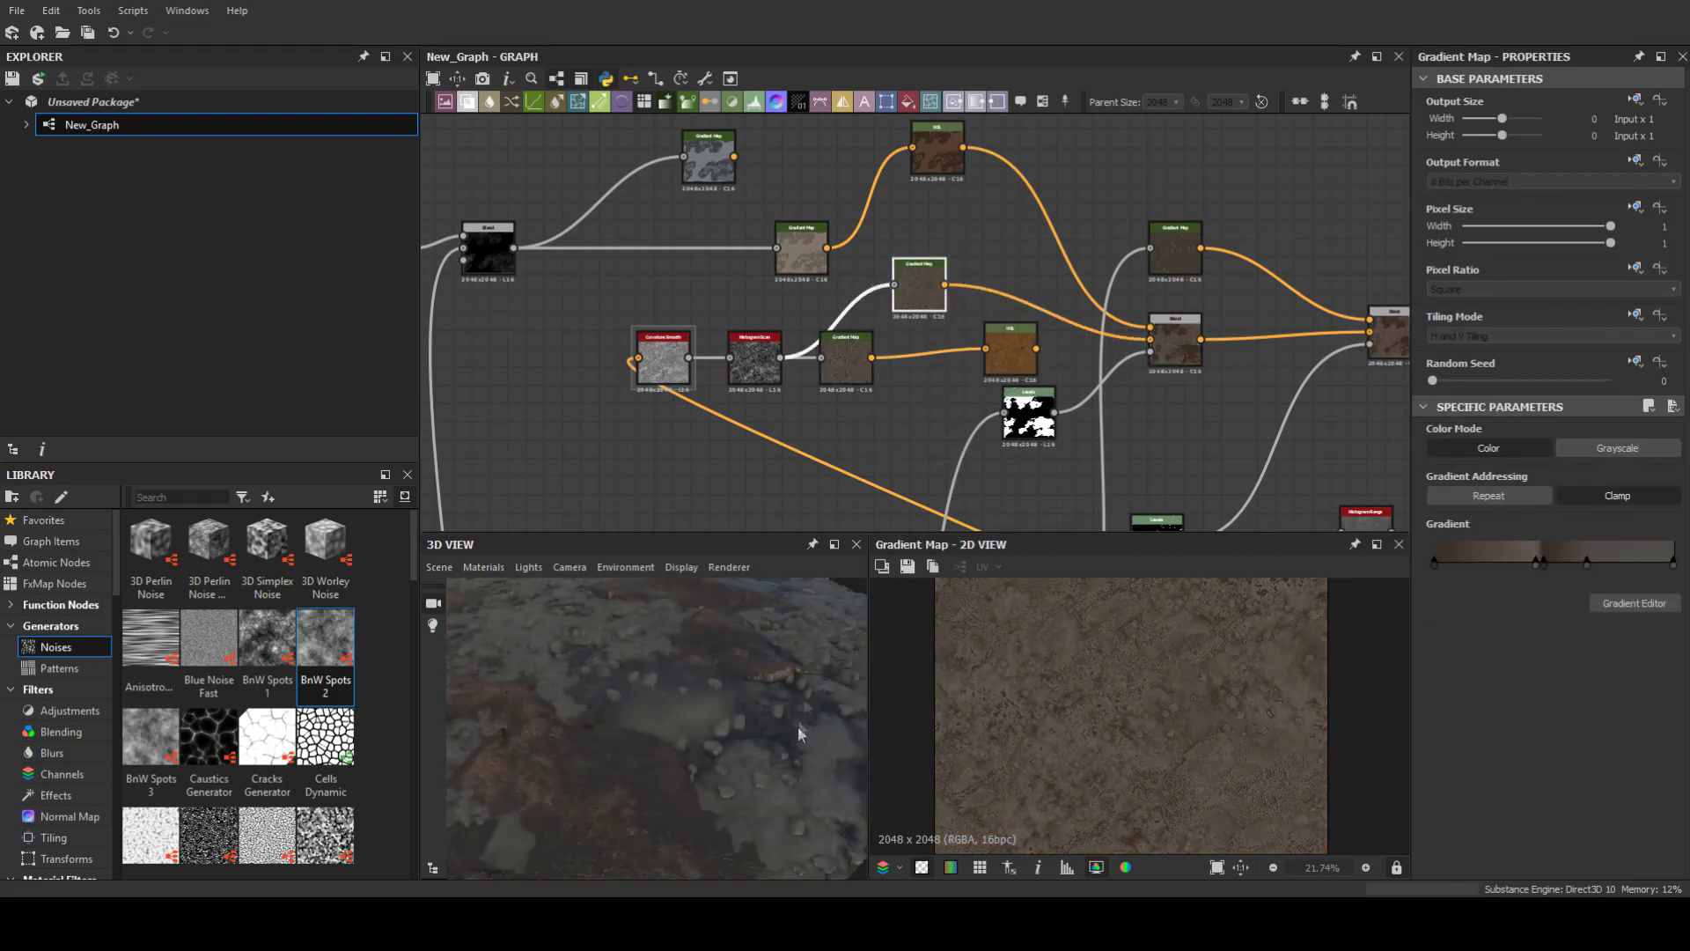
Step: Resample the soil Gradient Map from the reference at precision 0
left_click(1635, 601)
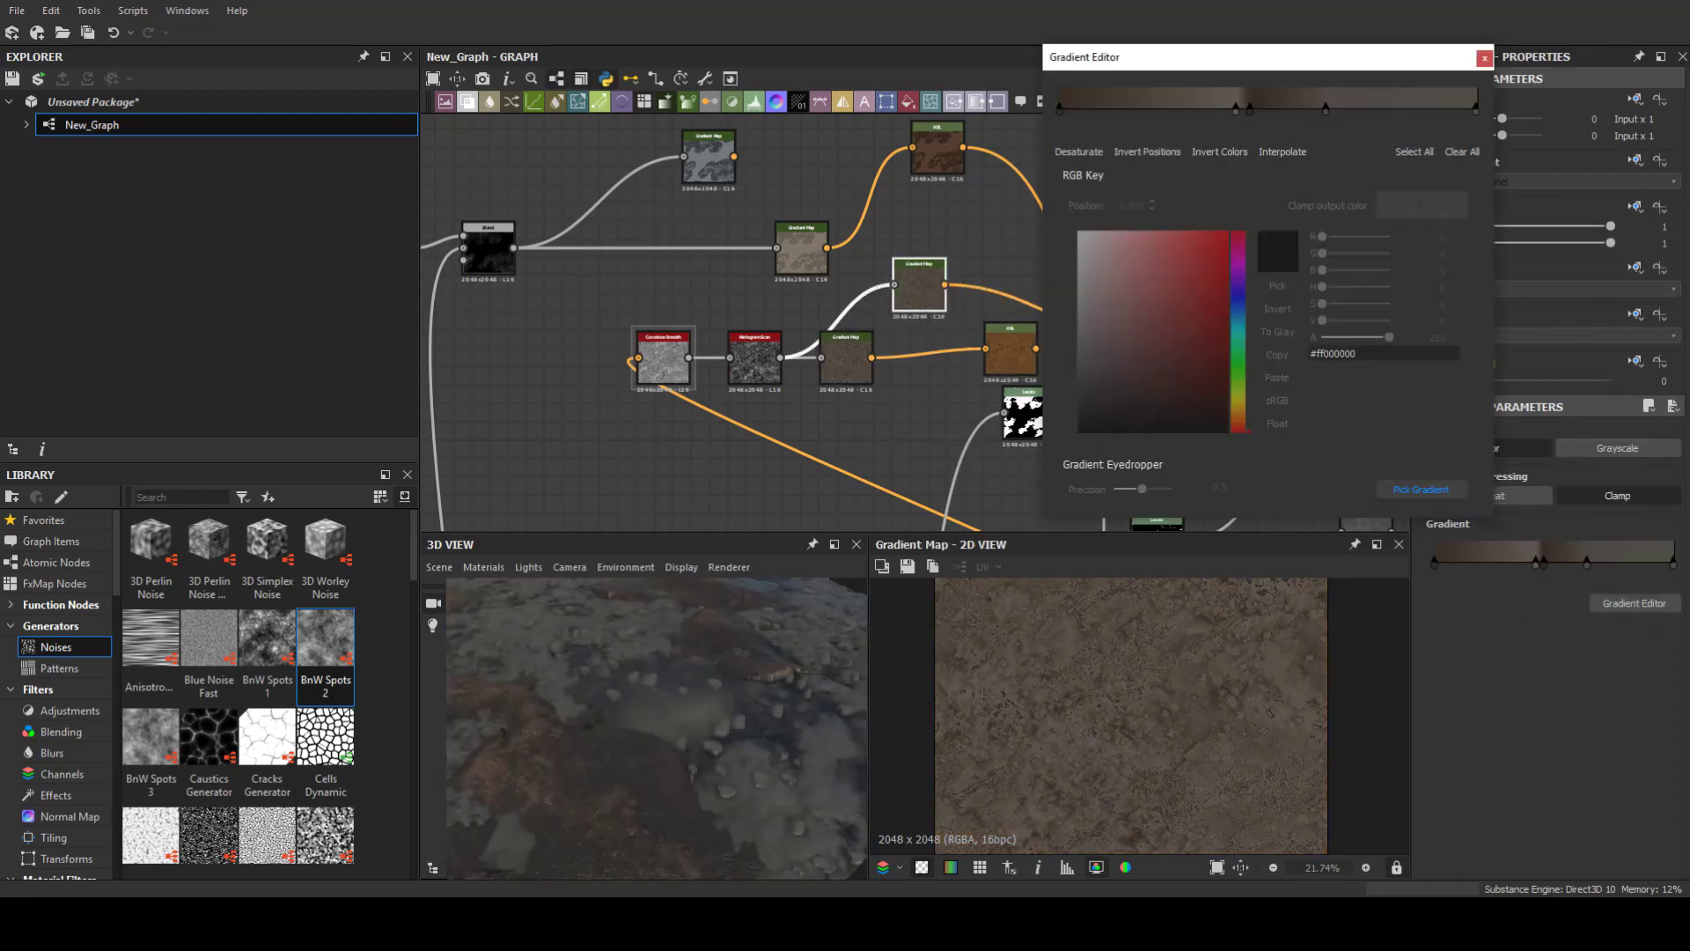
left_click_drag(1141, 489, 1114, 489)
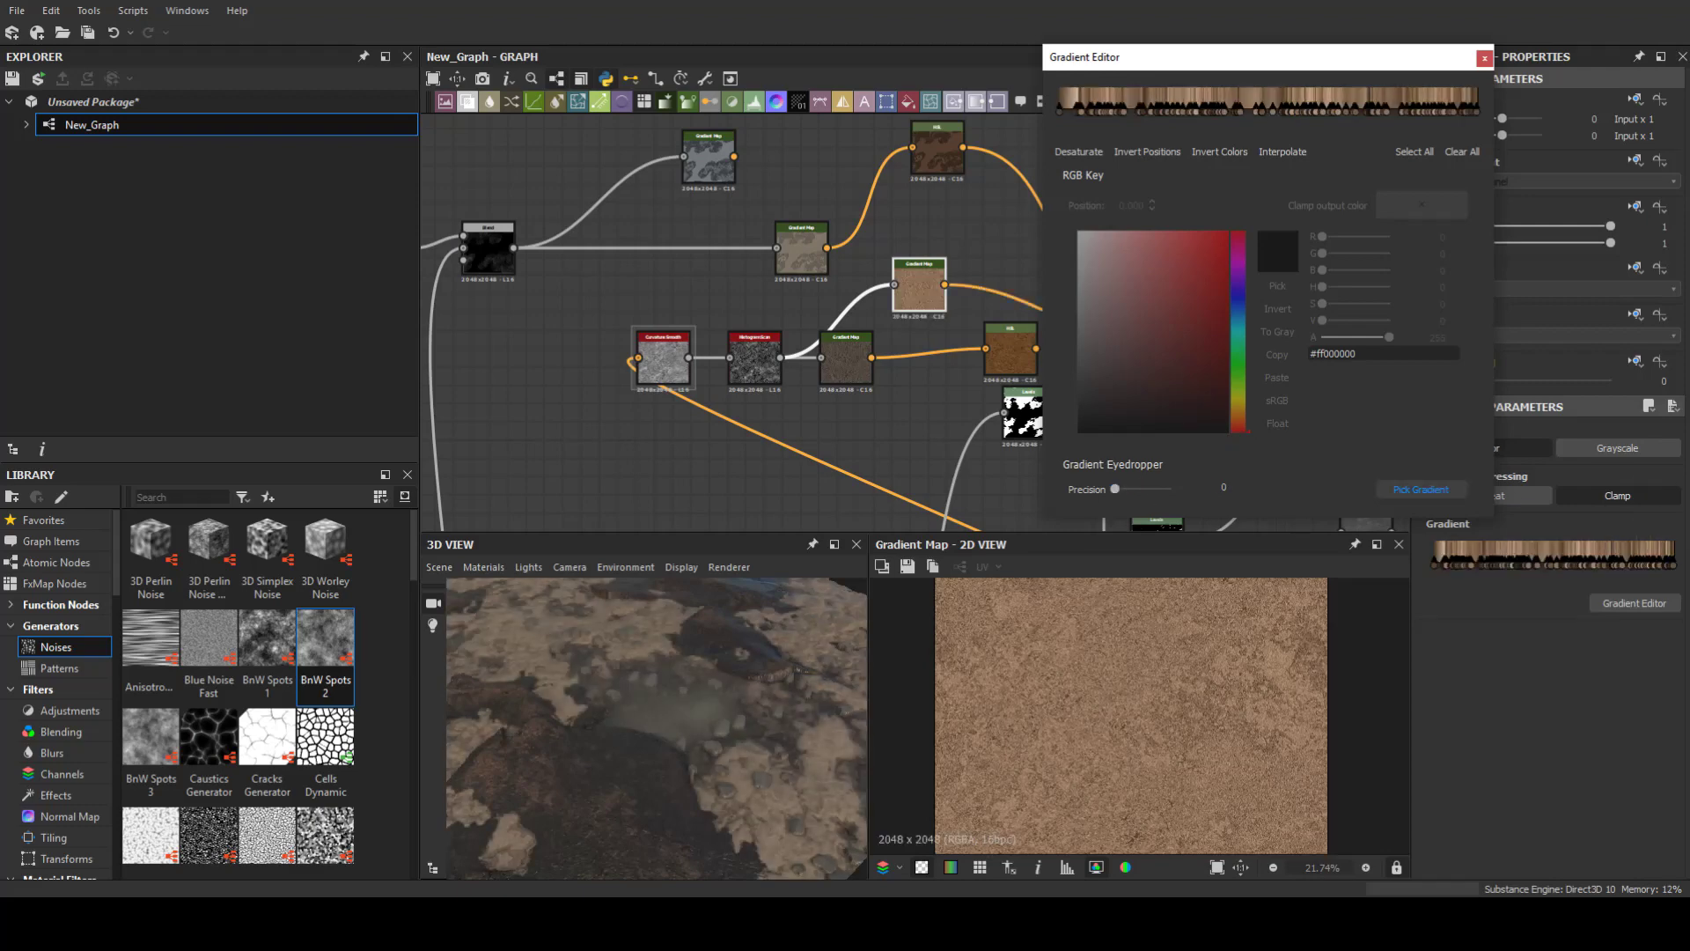
key("Escape")
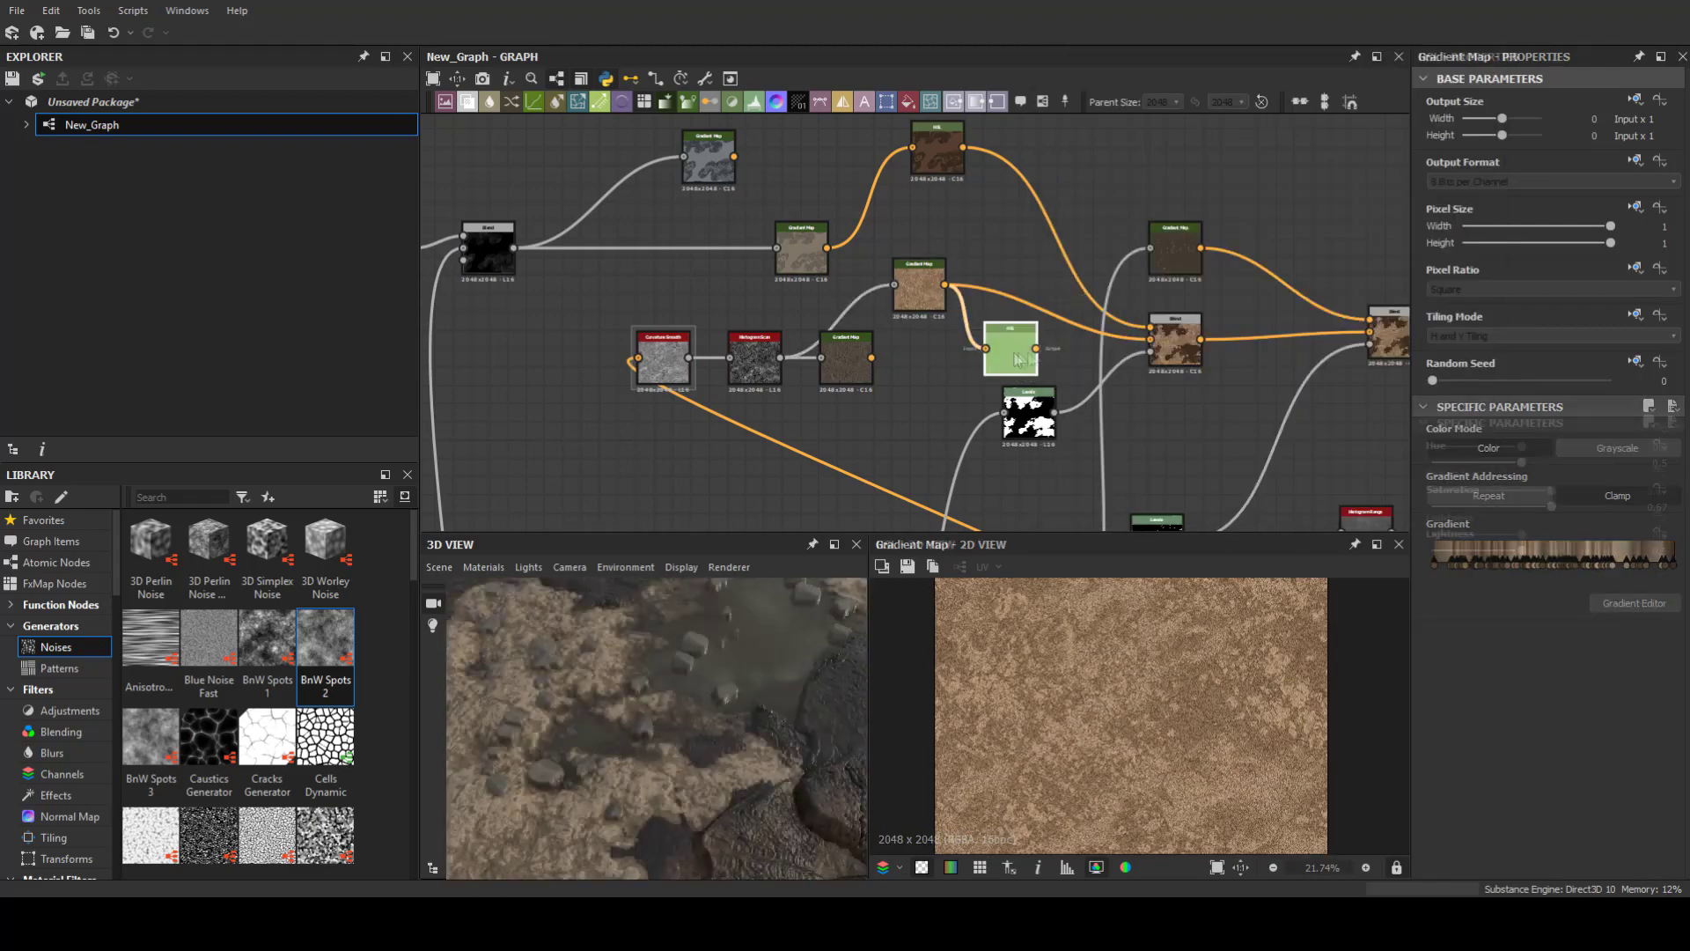
Step: Add an HSL node tinting the soil orange-brown with lightness 0.39
left_click_drag(668, 700, 1571, 489)
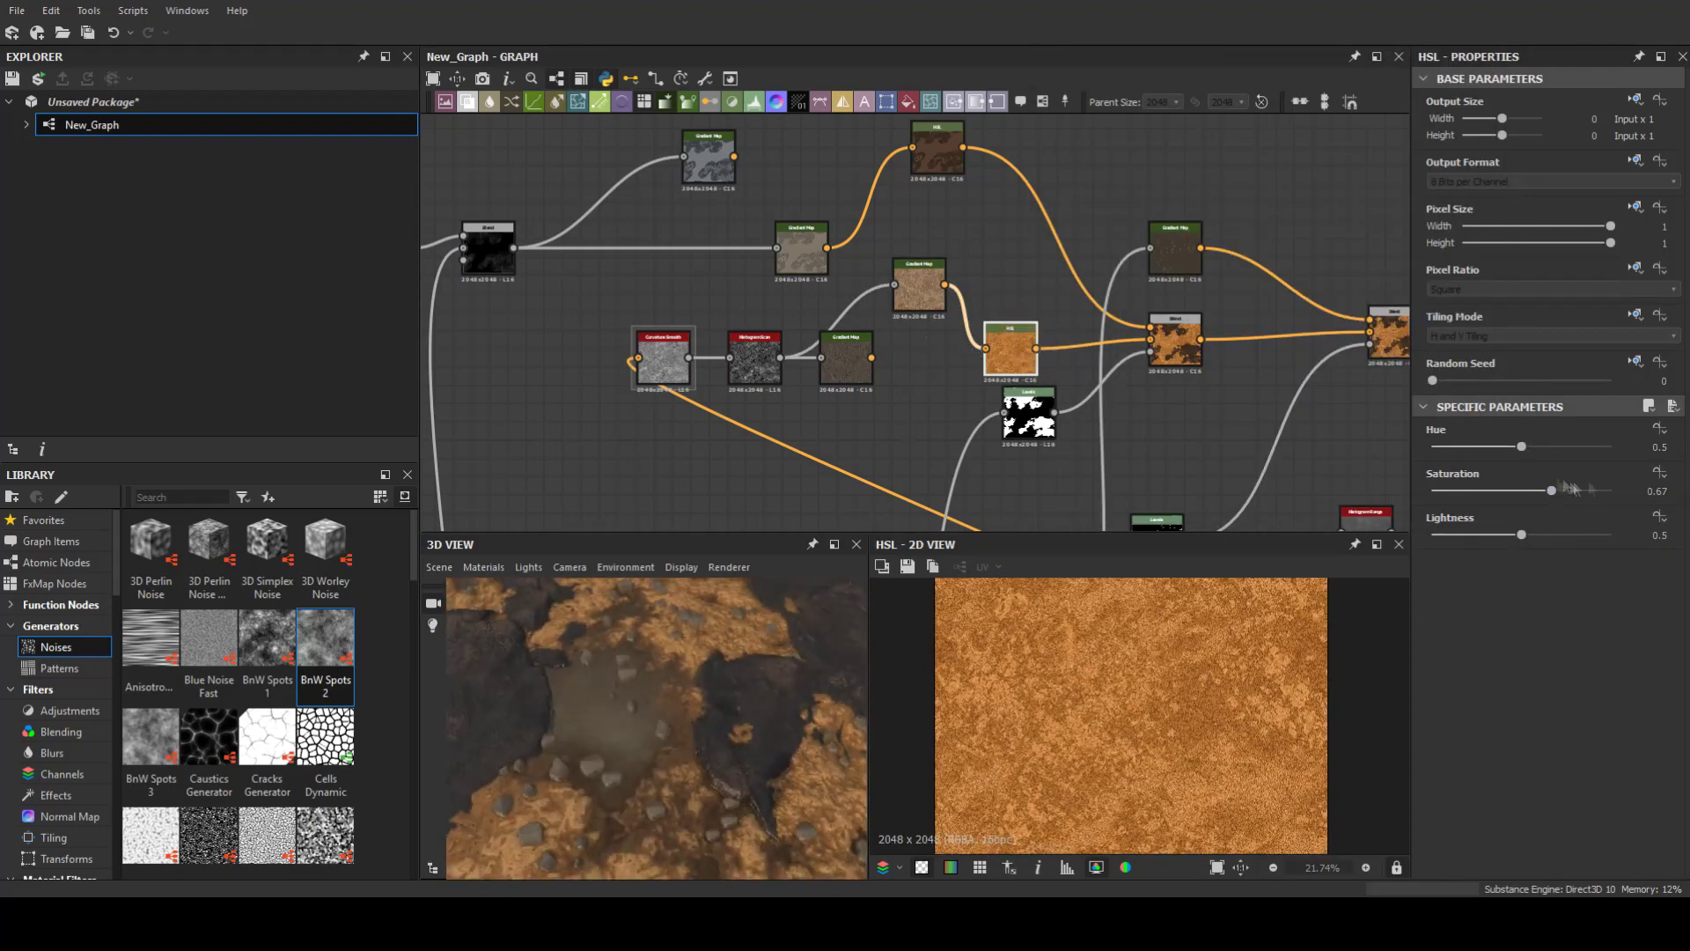
left_click_drag(1512, 534, 1508, 535)
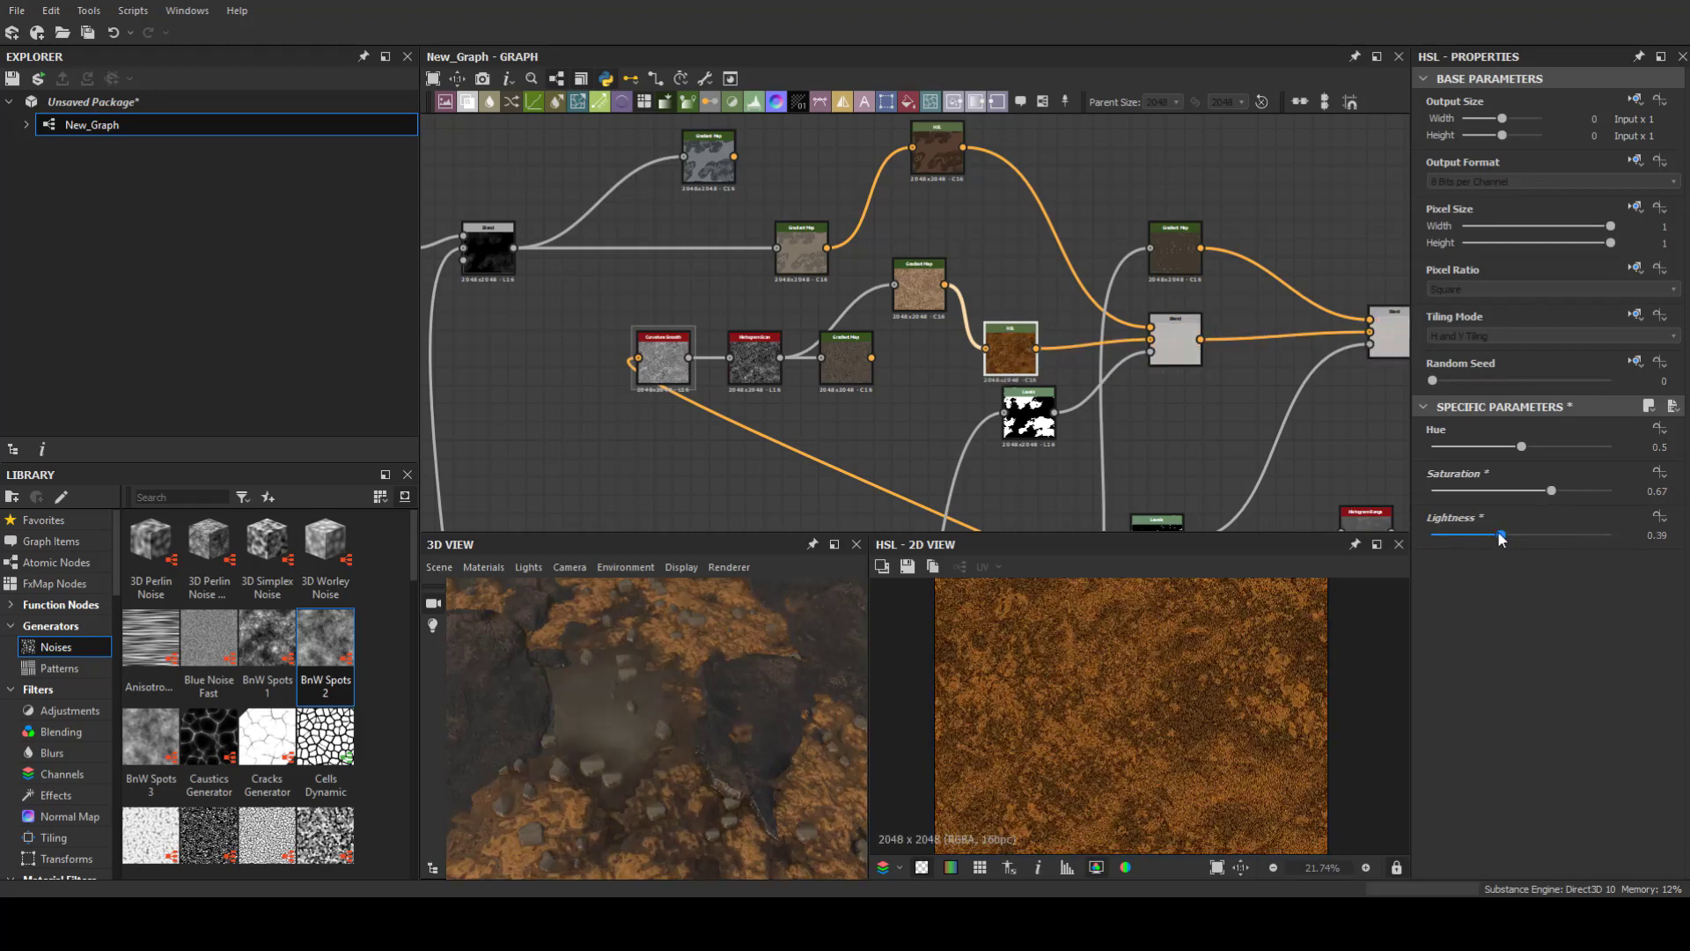
left_click_drag(1520, 447, 1519, 447)
mouse_move(585, 773)
left_mouse_down()
mouse_move(616, 748)
mouse_move(598, 722)
mouse_move(674, 747)
mouse_move(706, 720)
mouse_move(646, 742)
mouse_move(695, 683)
left_mouse_up()
left_click(483, 567)
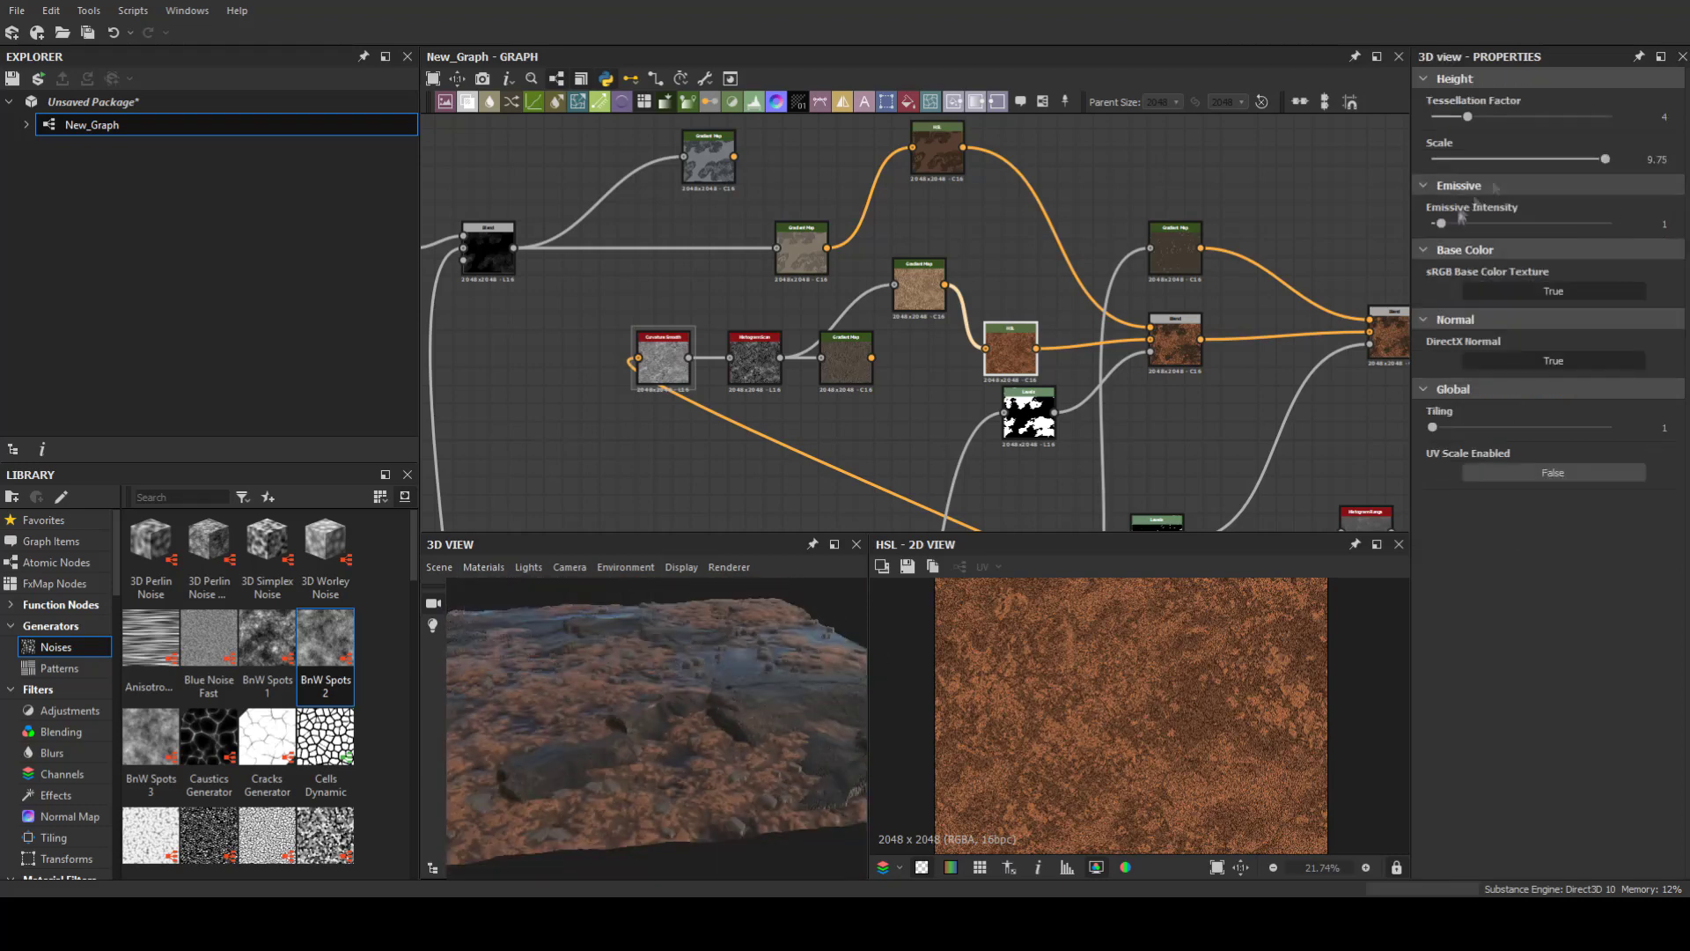
Step: Set the 3D height scale to 20 and preview the Histogram Scan and Curvature Smooth outputs
type("20")
key("Return")
mouse_move(616, 722)
left_mouse_down()
mouse_move(649, 743)
mouse_move(669, 730)
left_mouse_up()
mouse_move(805, 392)
middle_mouse_down()
mouse_move(858, 348)
mouse_move(1022, 310)
middle_mouse_up()
double_click(971, 276)
double_click(893, 278)
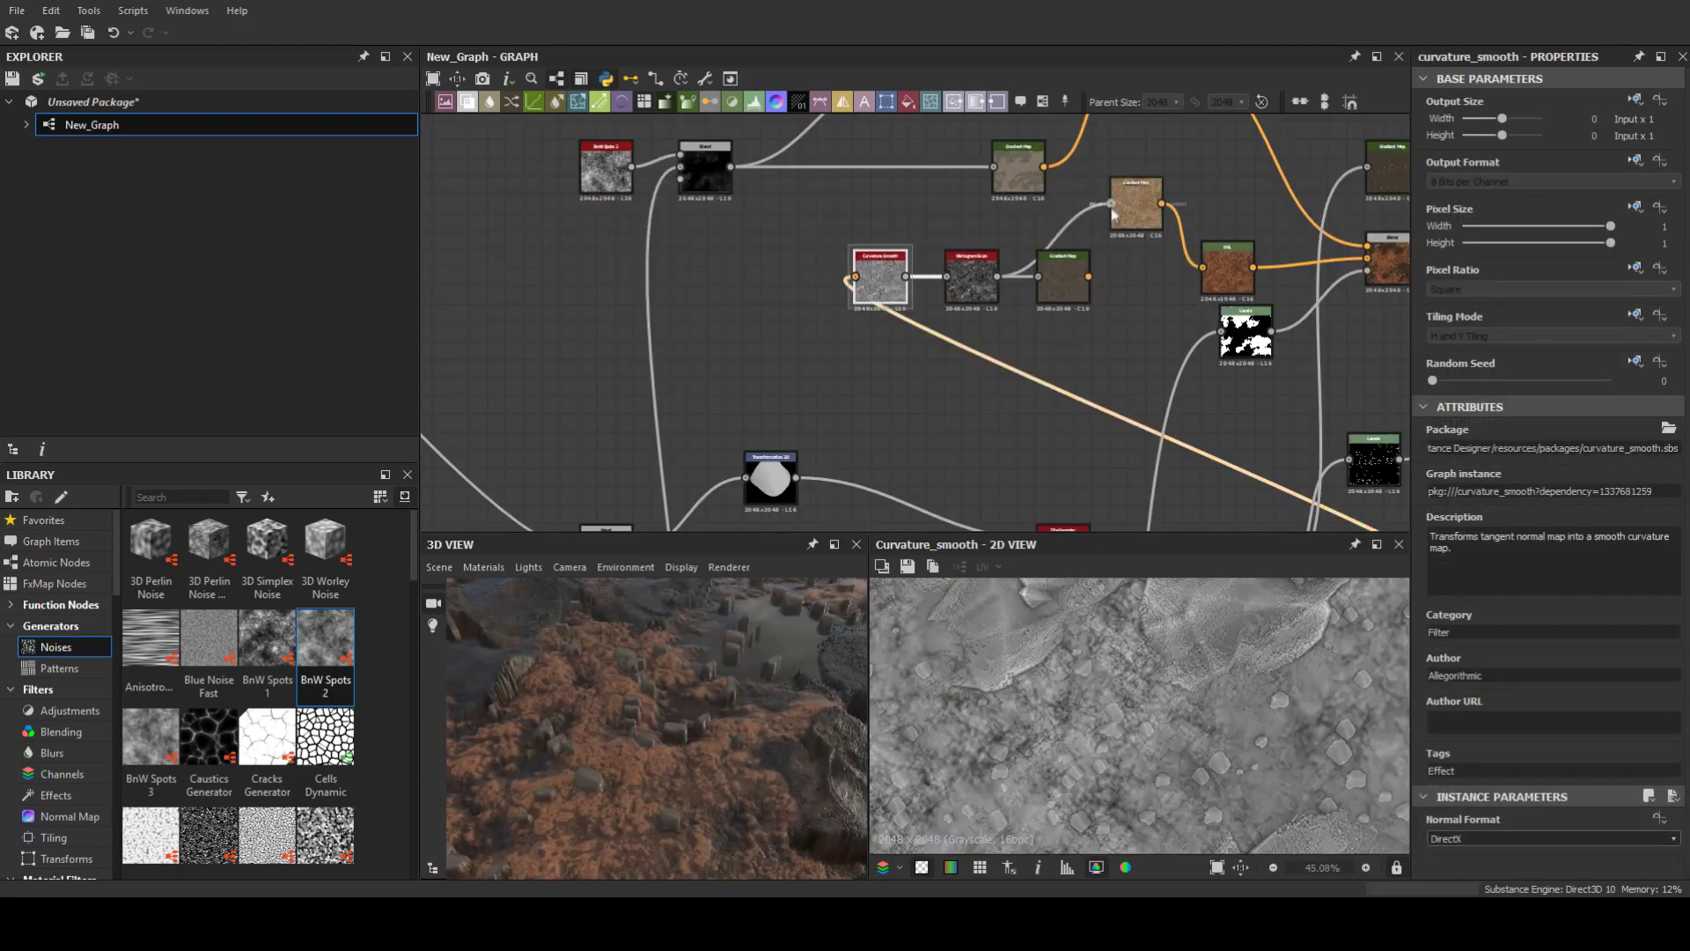
left_click_drag(705, 695, 854, 600)
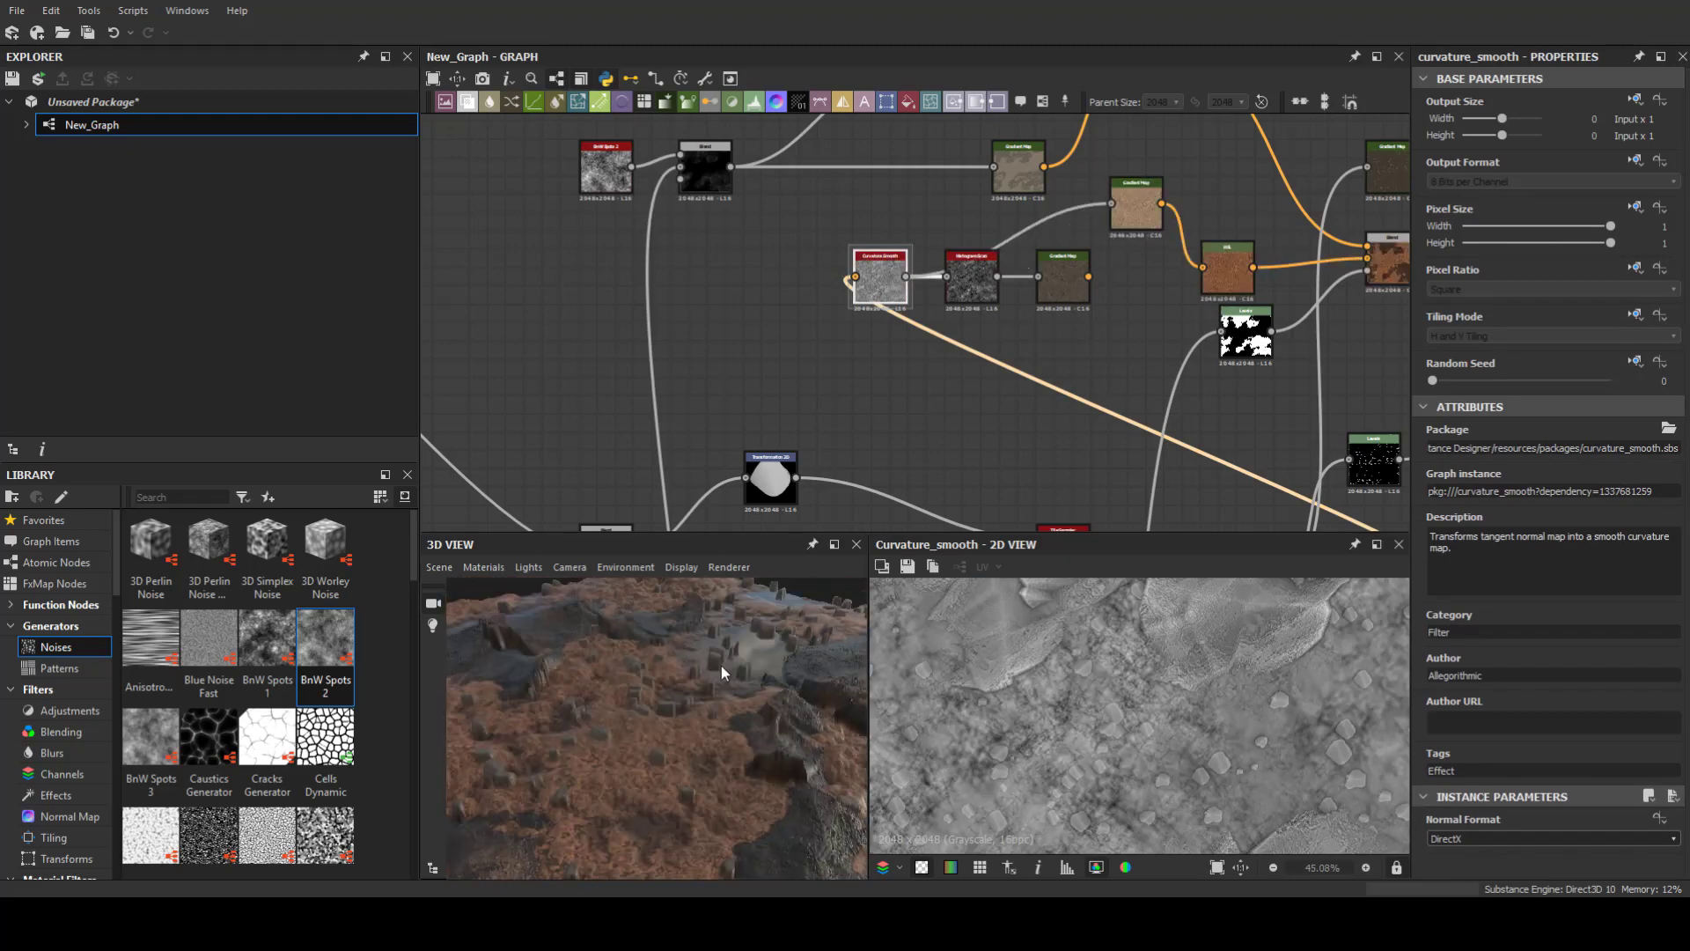
Step: Preview the Tile Sampler pebble scatter and close the viewport material options
scroll(1193, 747, "up", 5)
scroll(1038, 409, "down", 3)
scroll(1039, 408, "up", 5)
double_click(1039, 409)
scroll(1634, 750, "down", 5)
scroll(1536, 345, "down", 5)
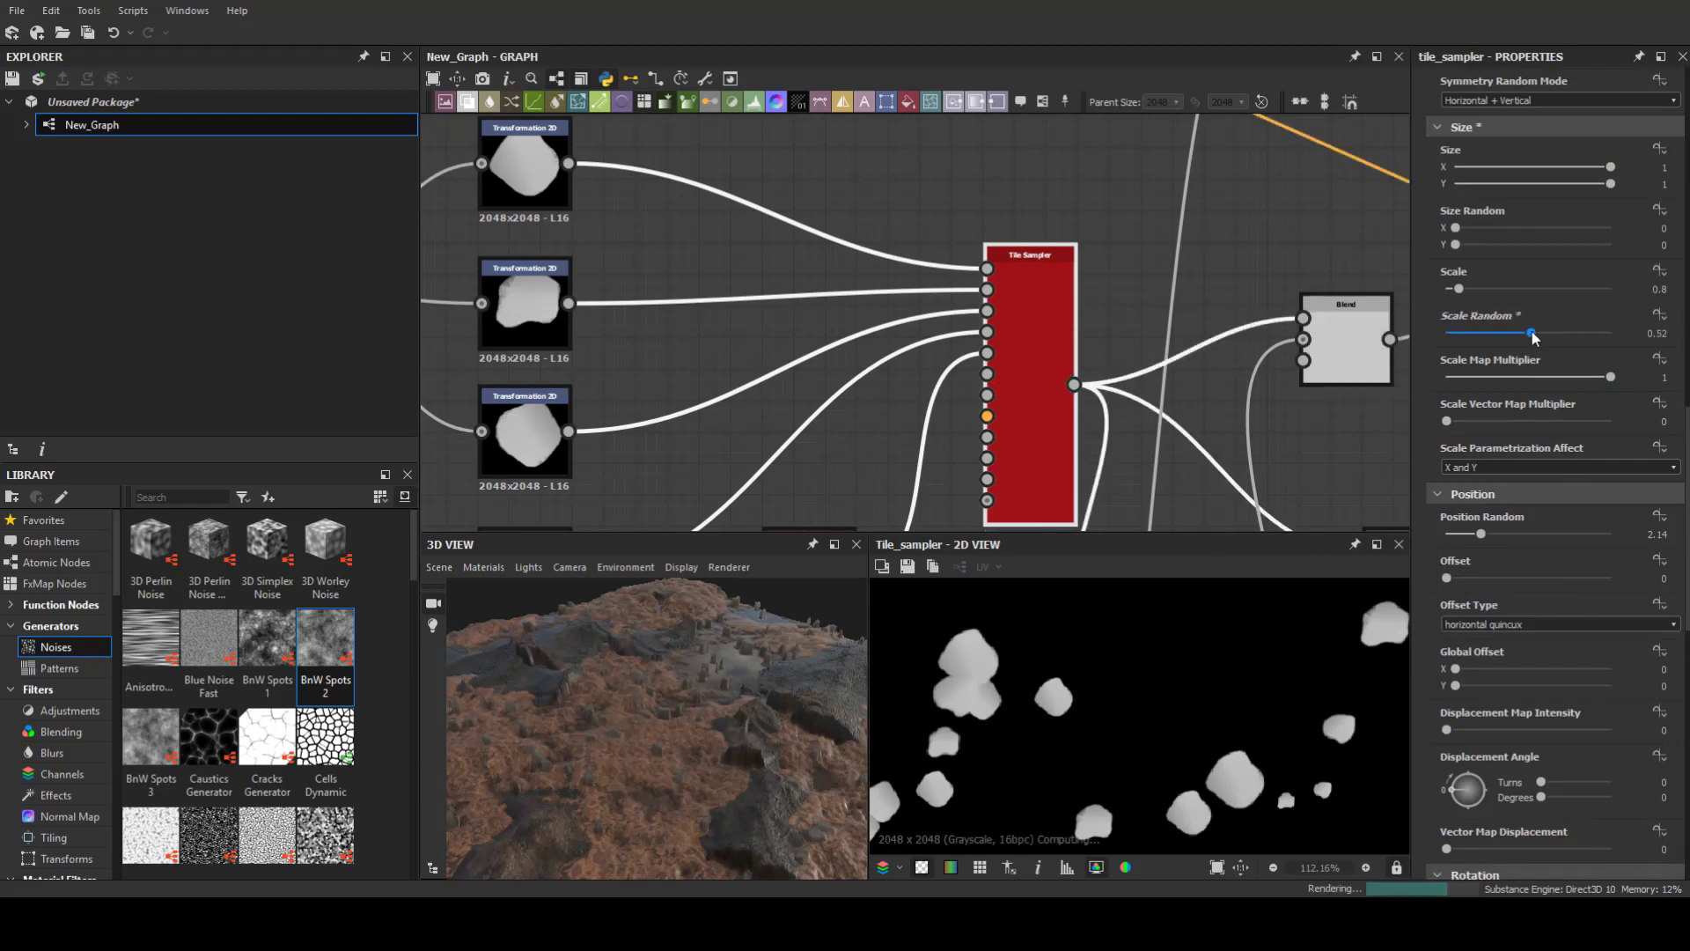
scroll(674, 715, "up", 3)
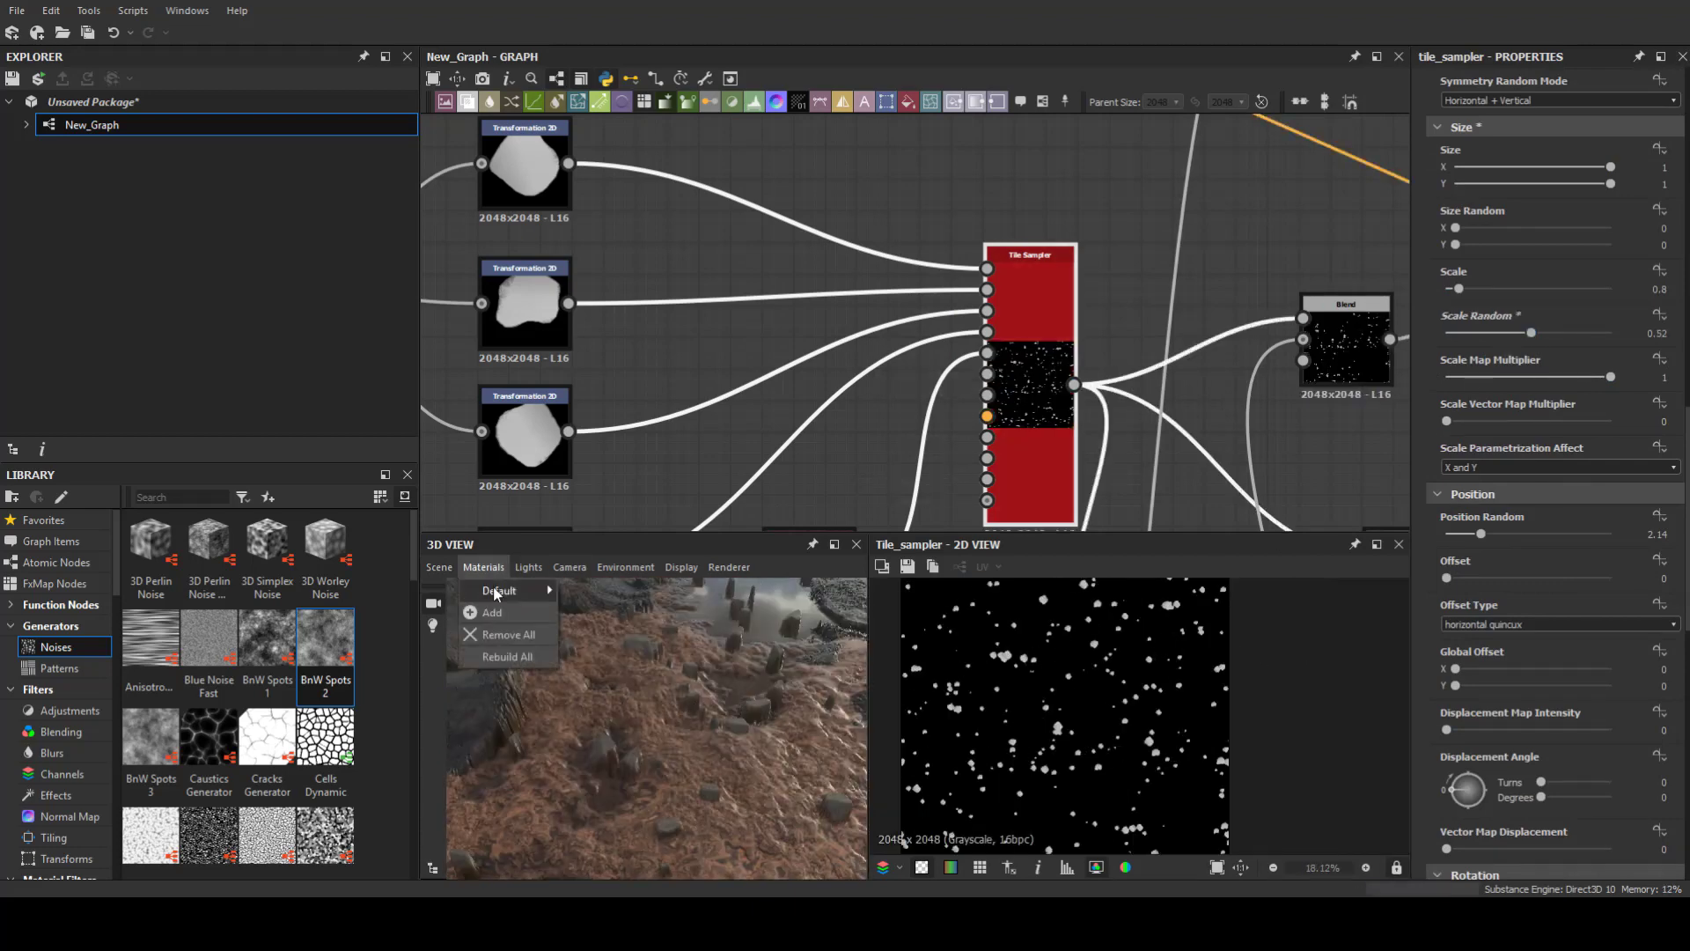
left_click(495, 594)
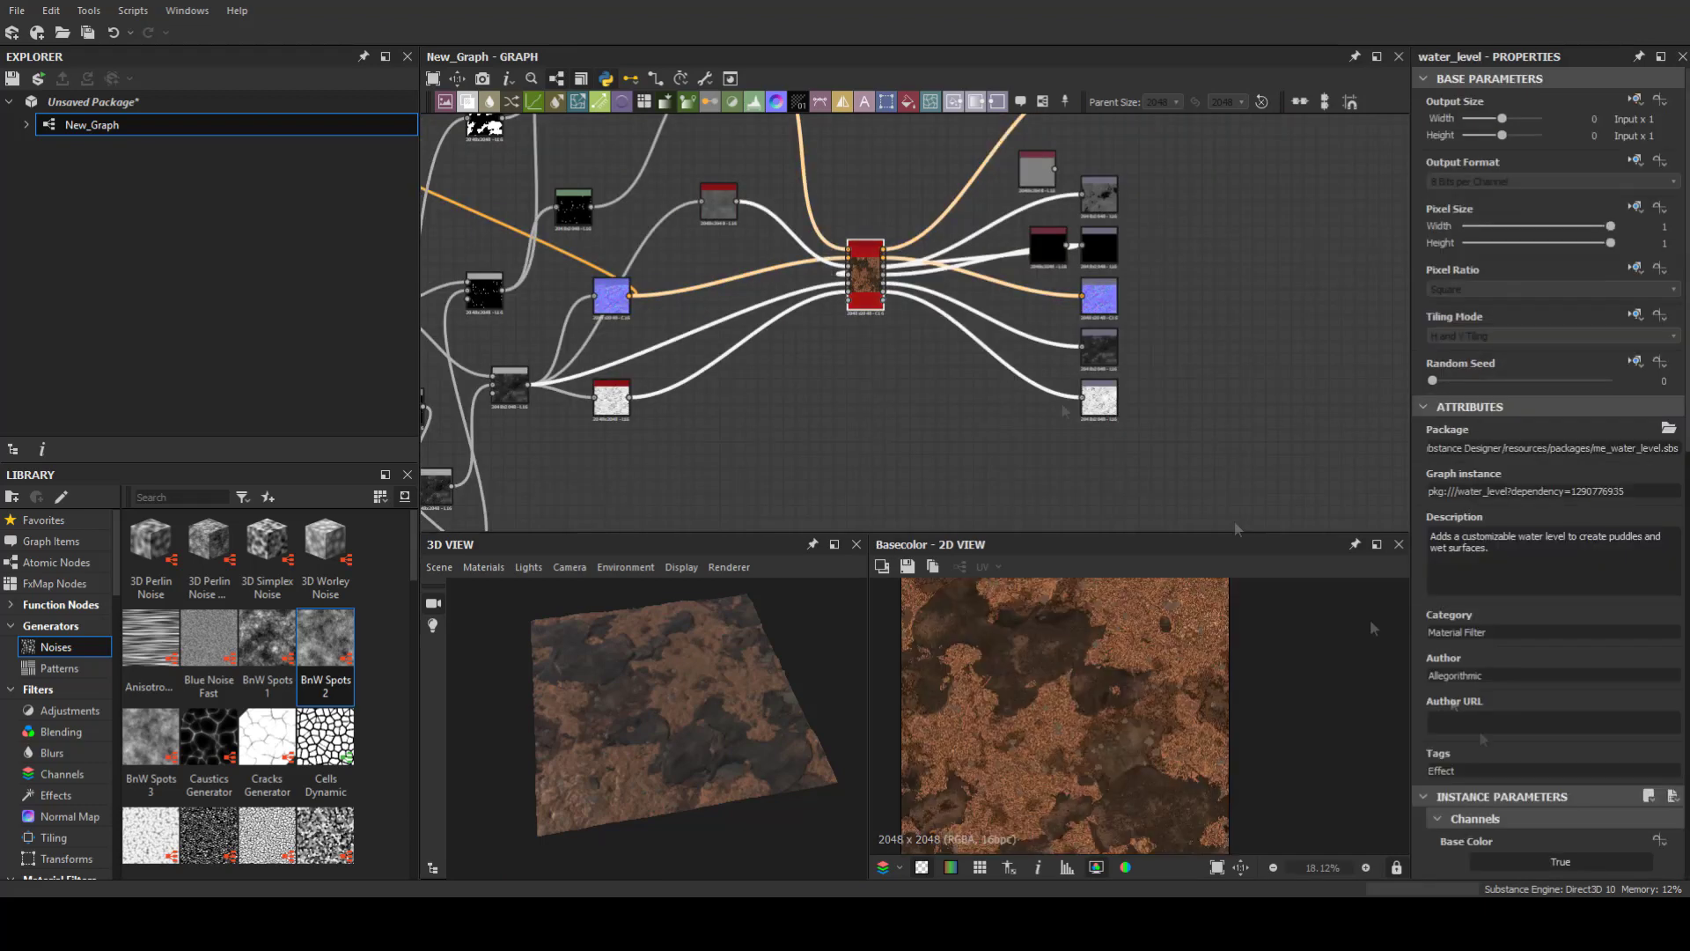
Step: Set Water Level to 0.33 and Edges Wetness Distance to 0.14
scroll(1483, 740, "down", 5)
left_click_drag(1487, 622, 1491, 621)
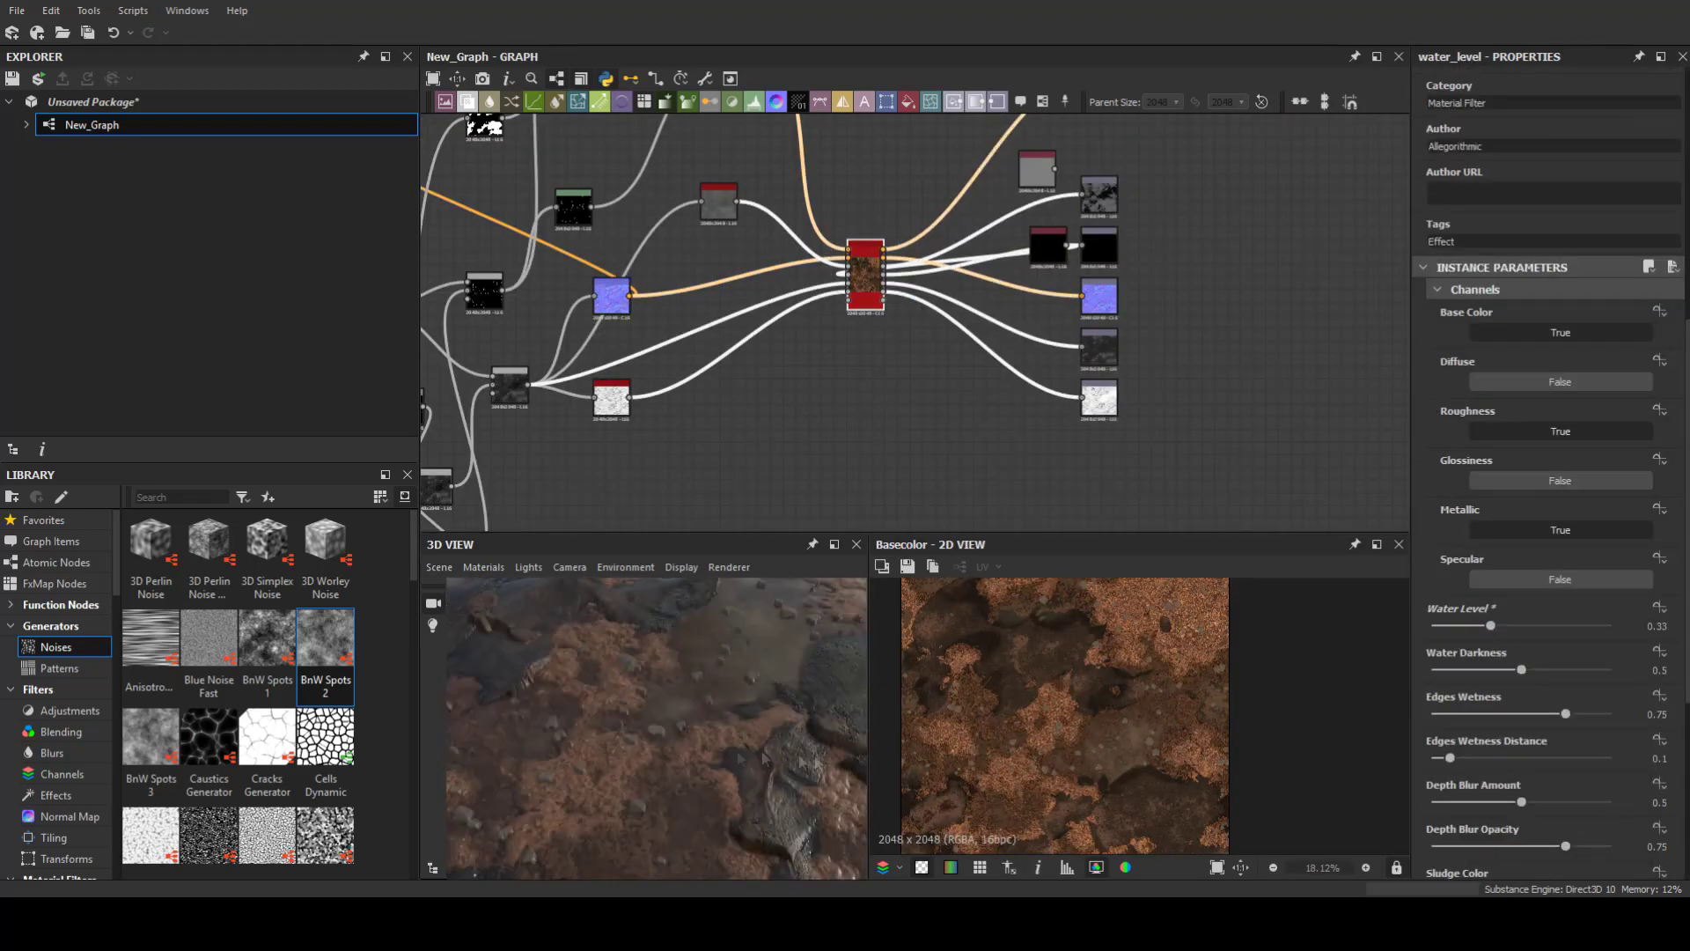
left_click_drag(1493, 757, 1456, 757)
scroll(1494, 835, "down", 2)
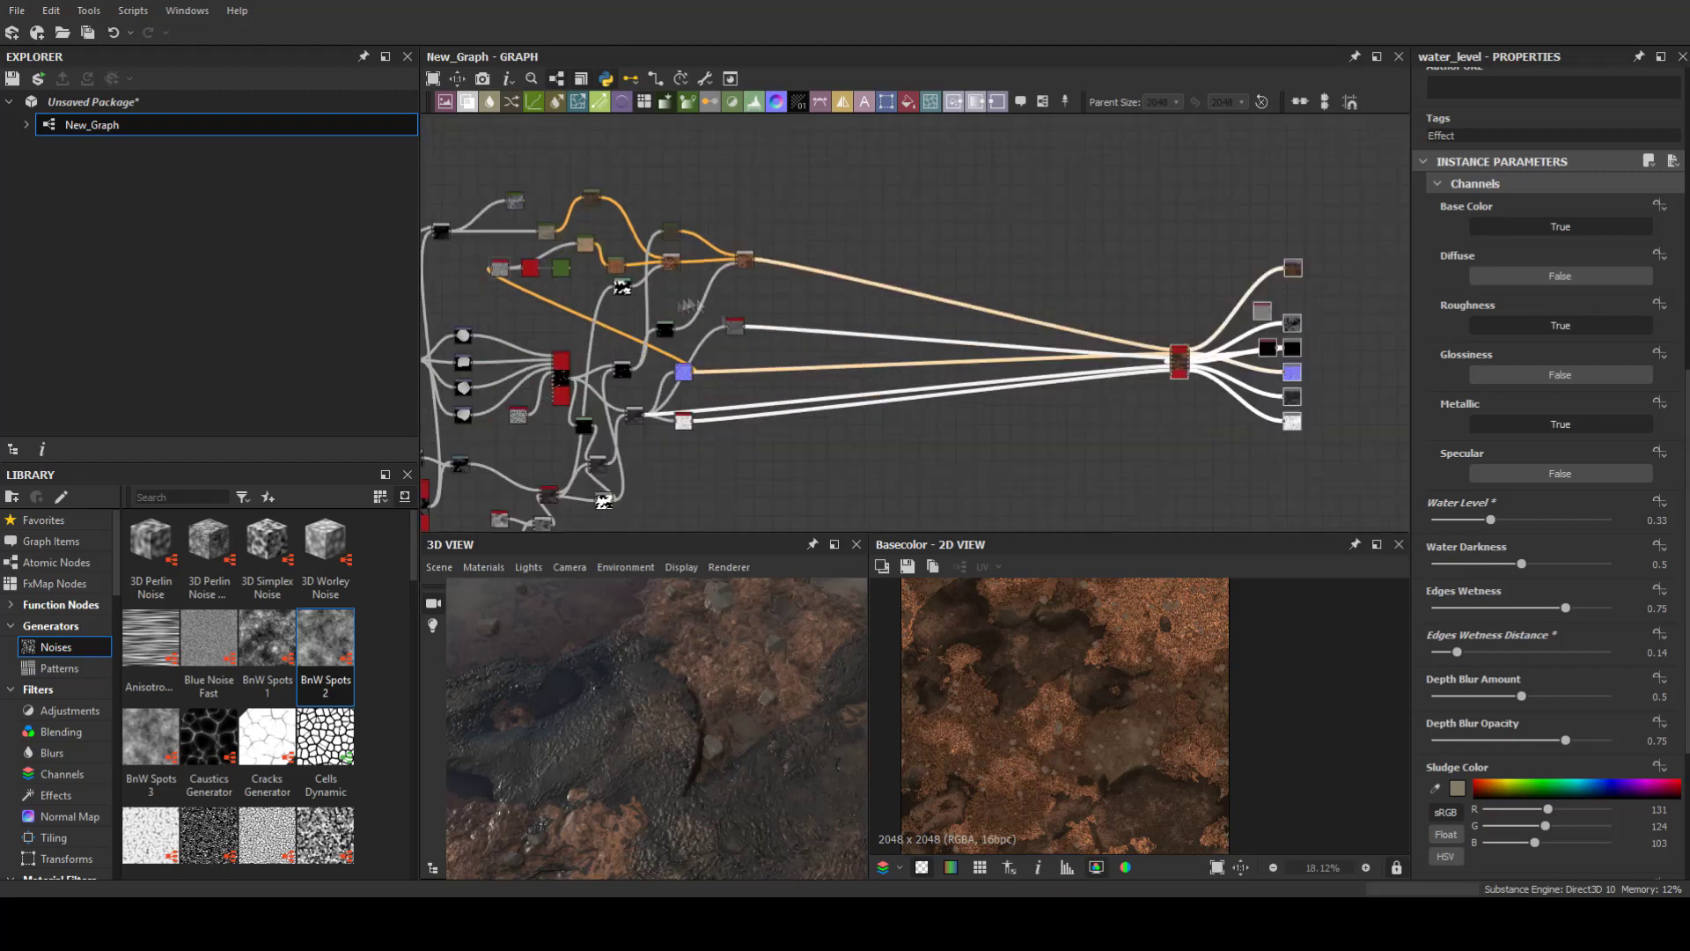
Step: Add a brightened Levels node after RGBA Split as the colour Blend's mask
key("space")
type("noise")
key("Return")
key("space")
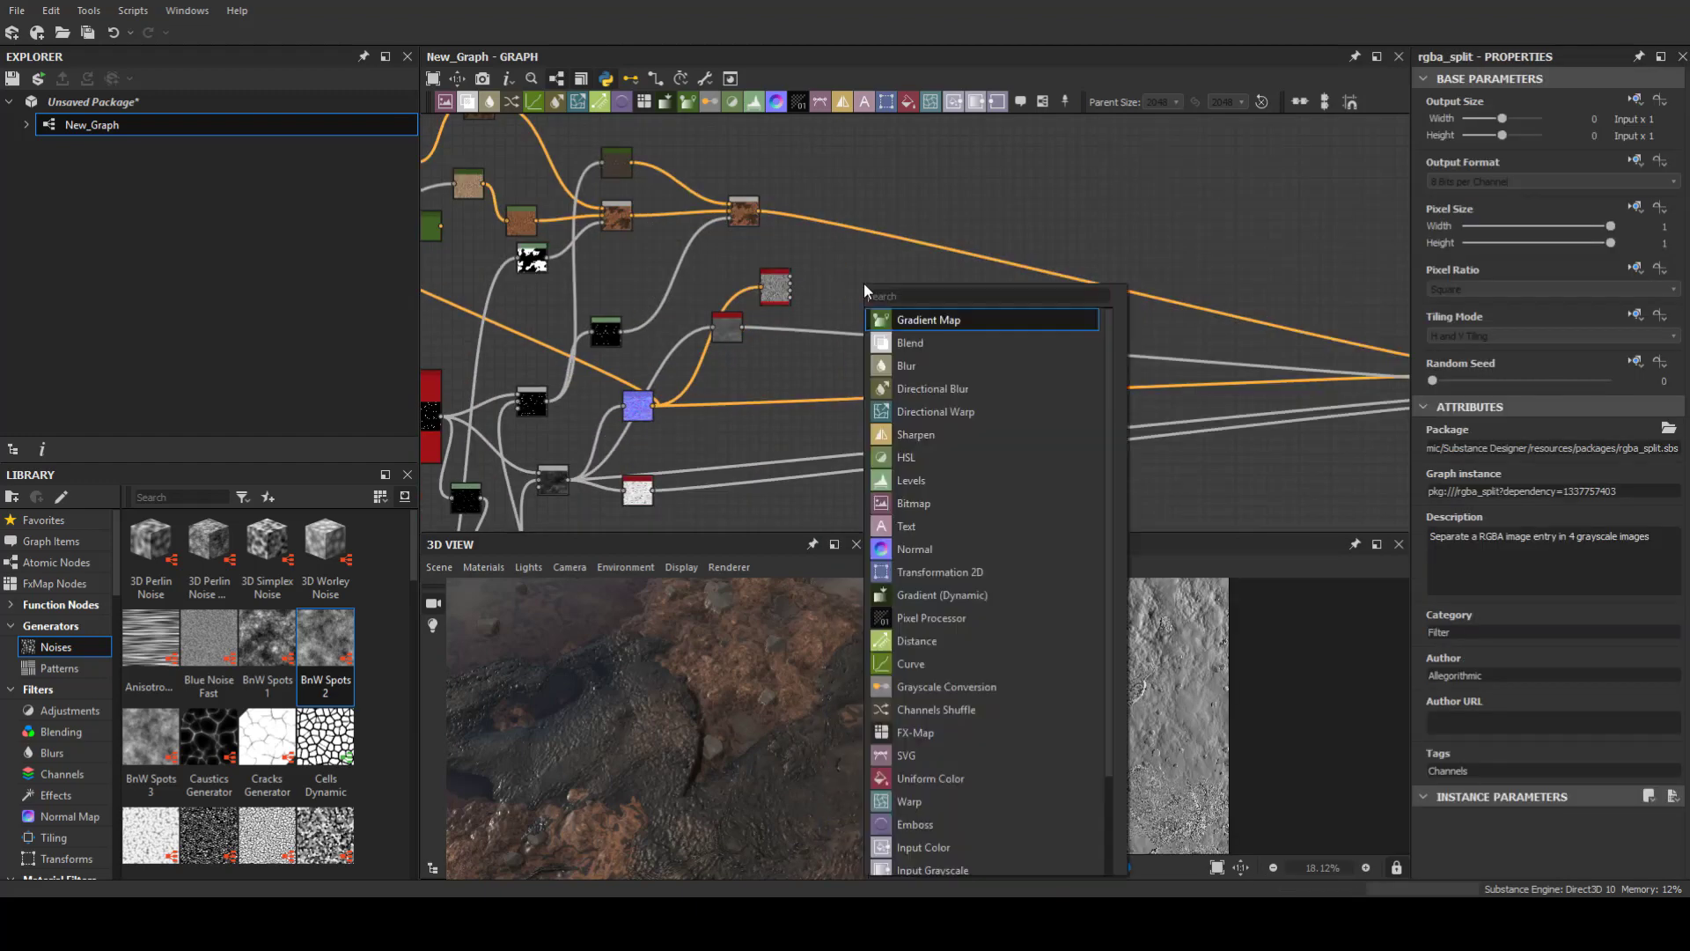
type("levels")
key("Return")
scroll(865, 283, "up", 3)
left_click_drag(853, 278, 805, 278)
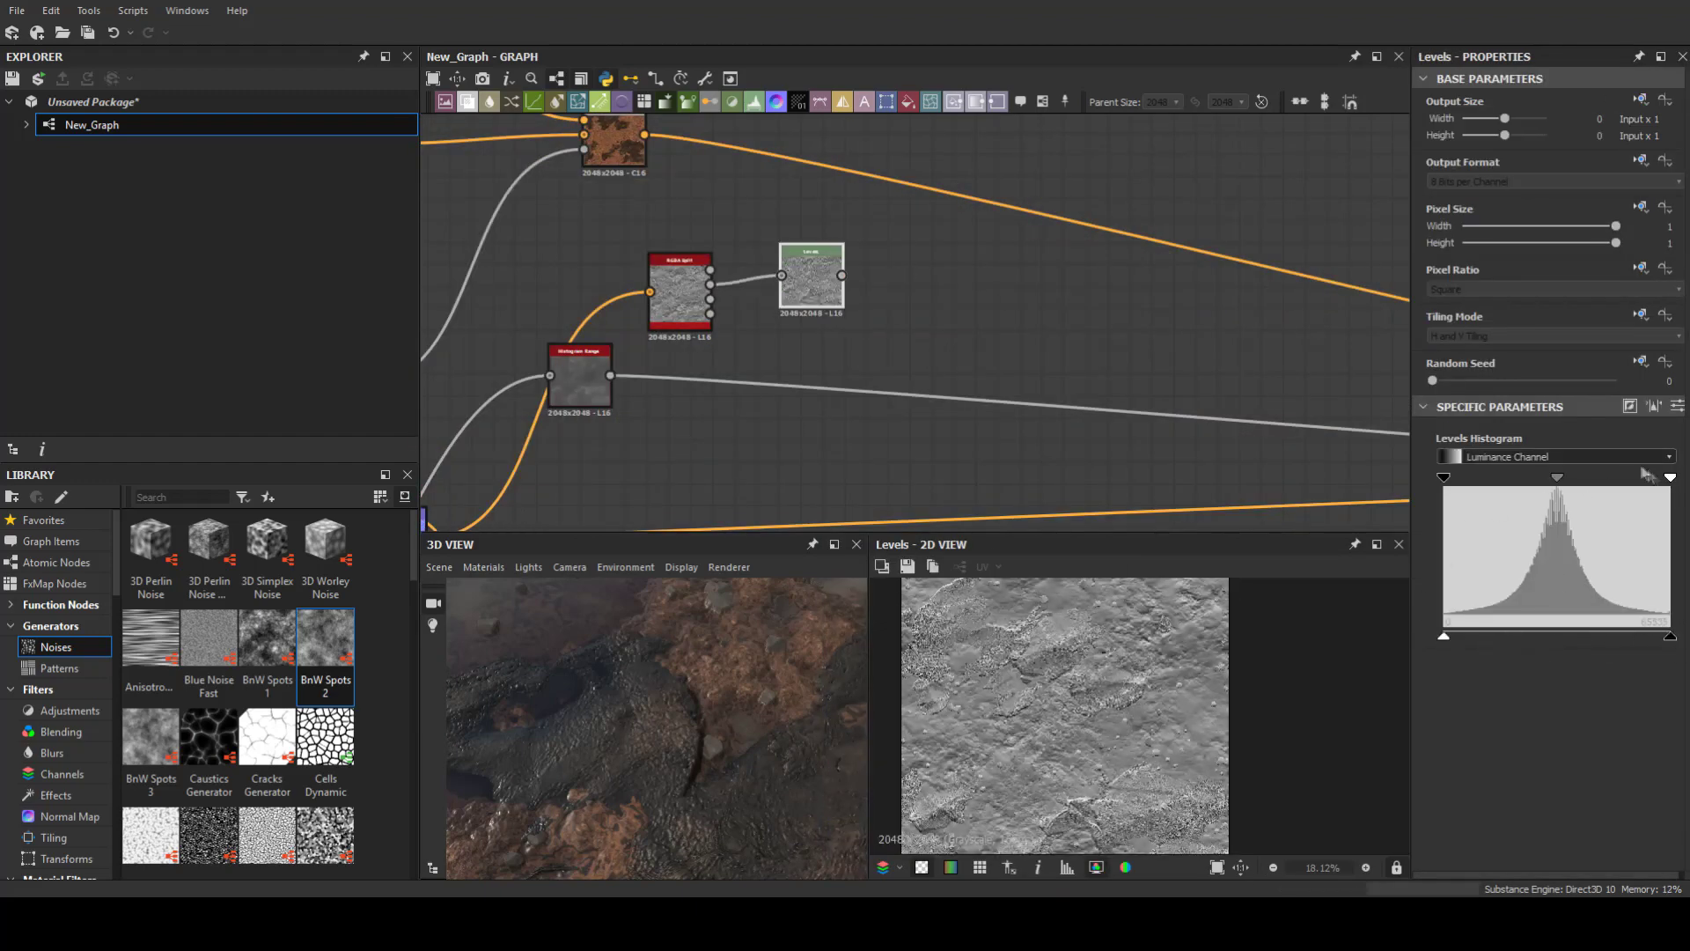
left_click_drag(1670, 477, 1536, 479)
left_click_drag(1267, 299, 898, 134)
left_click_drag(774, 254, 880, 150)
middle_click_drag(880, 264, 916, 475)
Step: Add an HSL node feeding the Blend's top input
key("space")
type("hsl")
key("Return")
left_click_drag(724, 279, 904, 330)
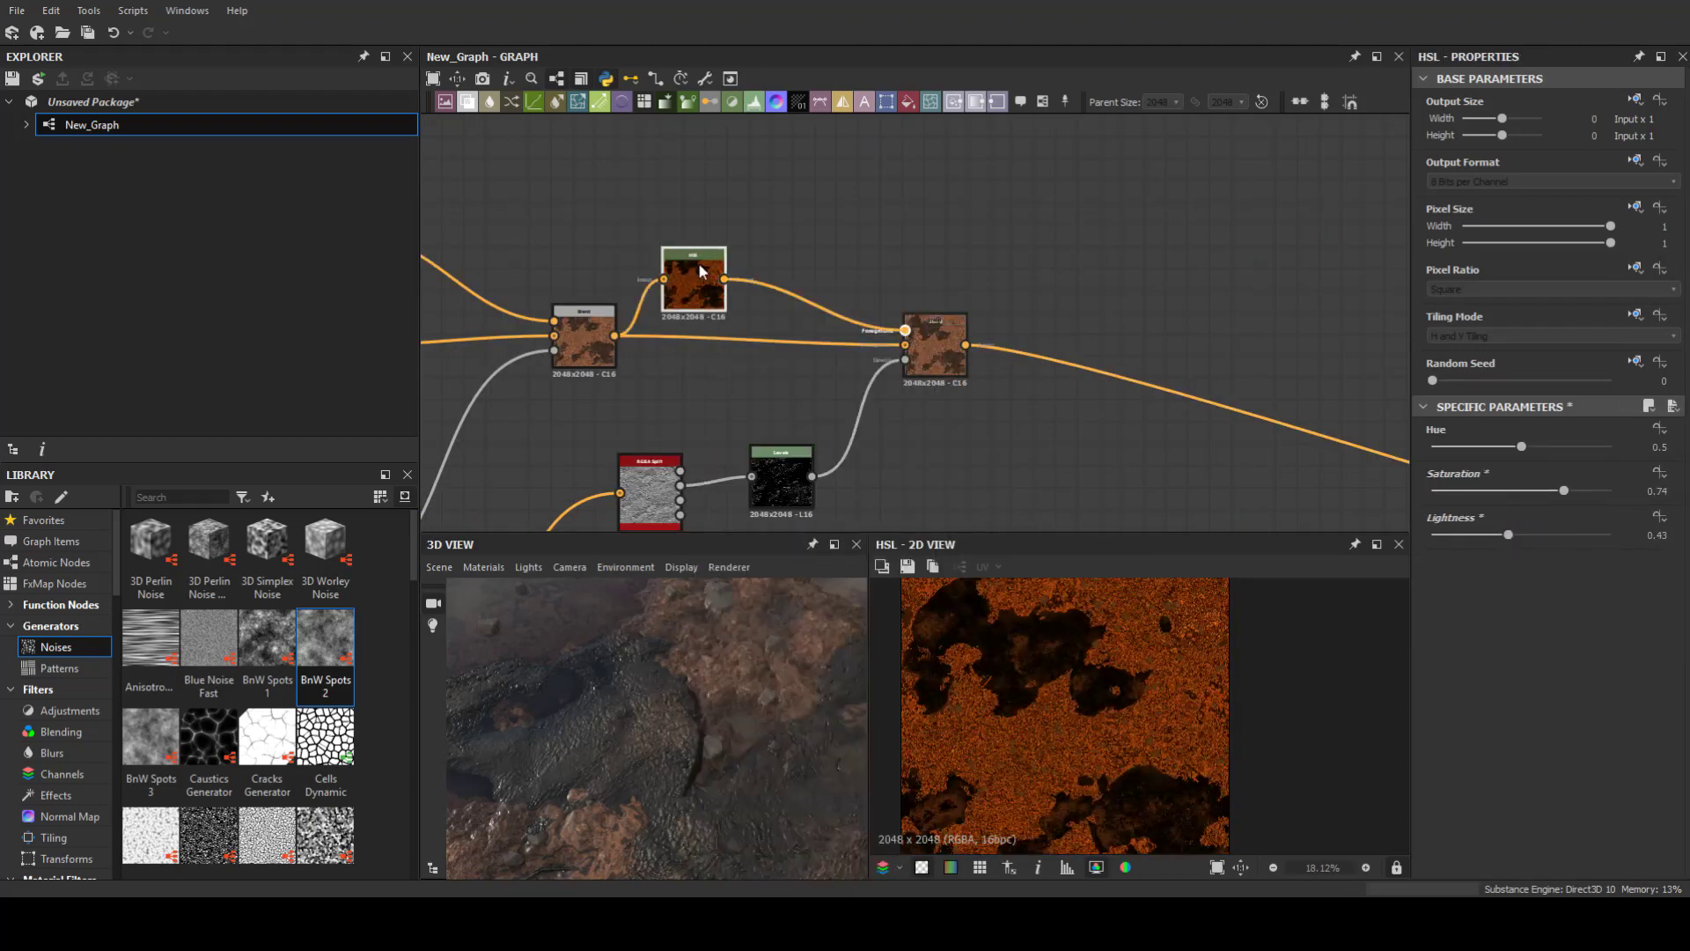
left_click(949, 363)
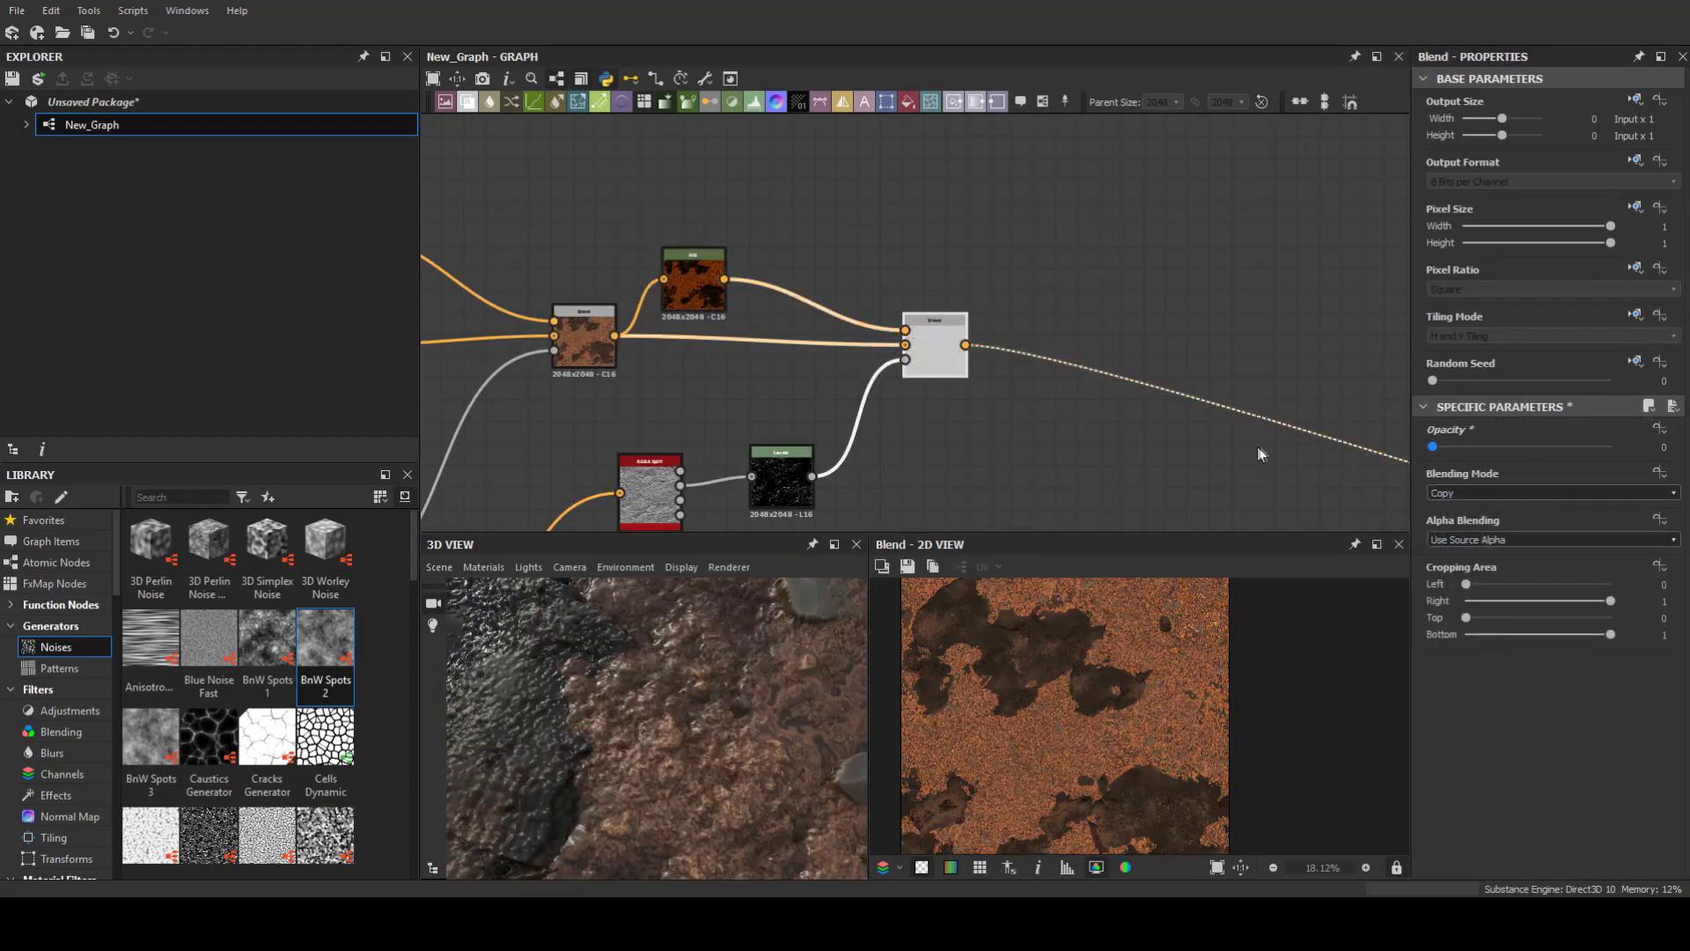
scroll(869, 427, "down", 3)
Step: Blend a white Uniform Color through a Levels mask on curvature_smooth
key("space")
key("Return")
left_click(445, 284)
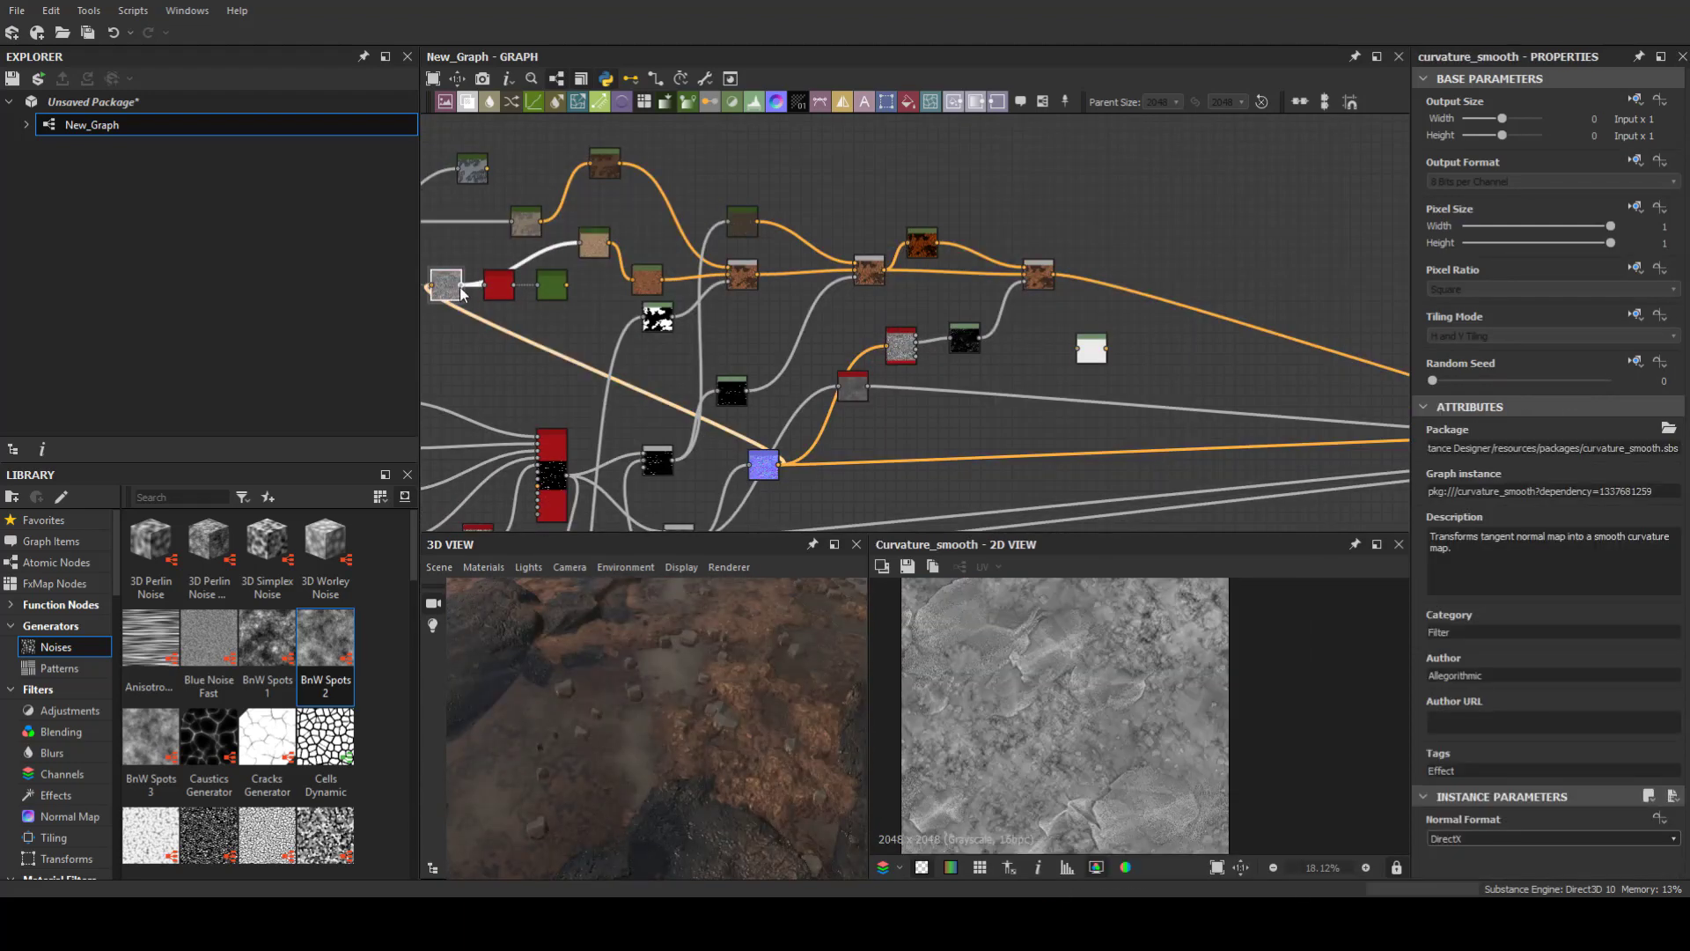
left_click(1091, 351)
left_click_drag(1054, 272, 1170, 341)
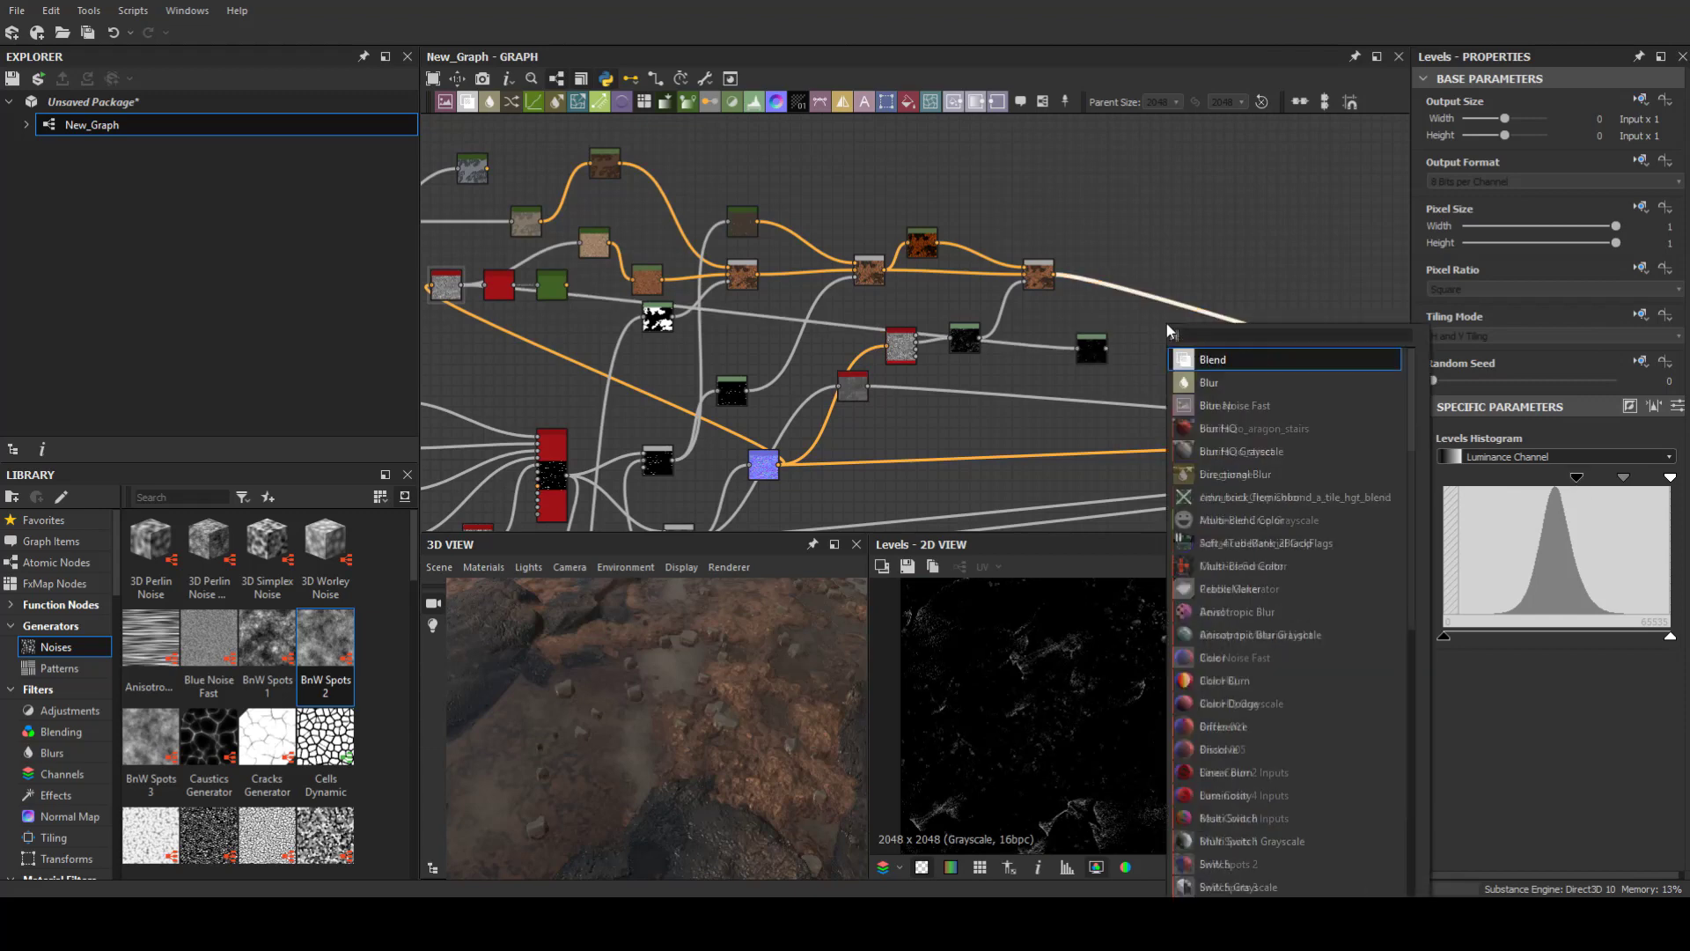
left_click(1214, 359)
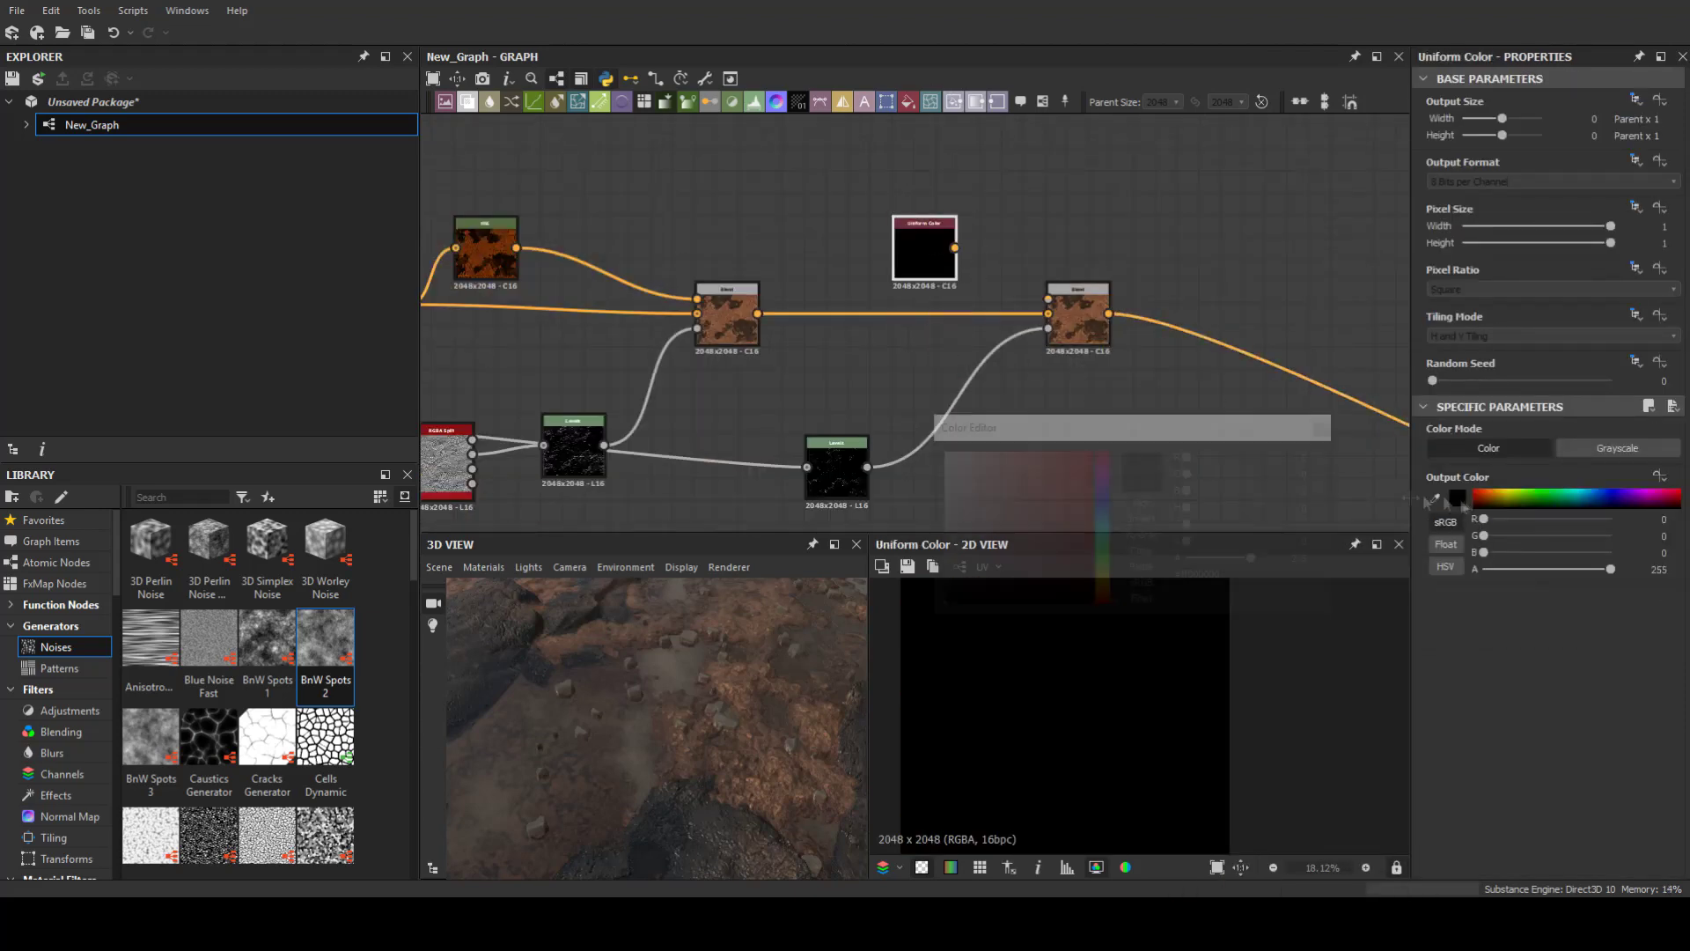
left_click(946, 455)
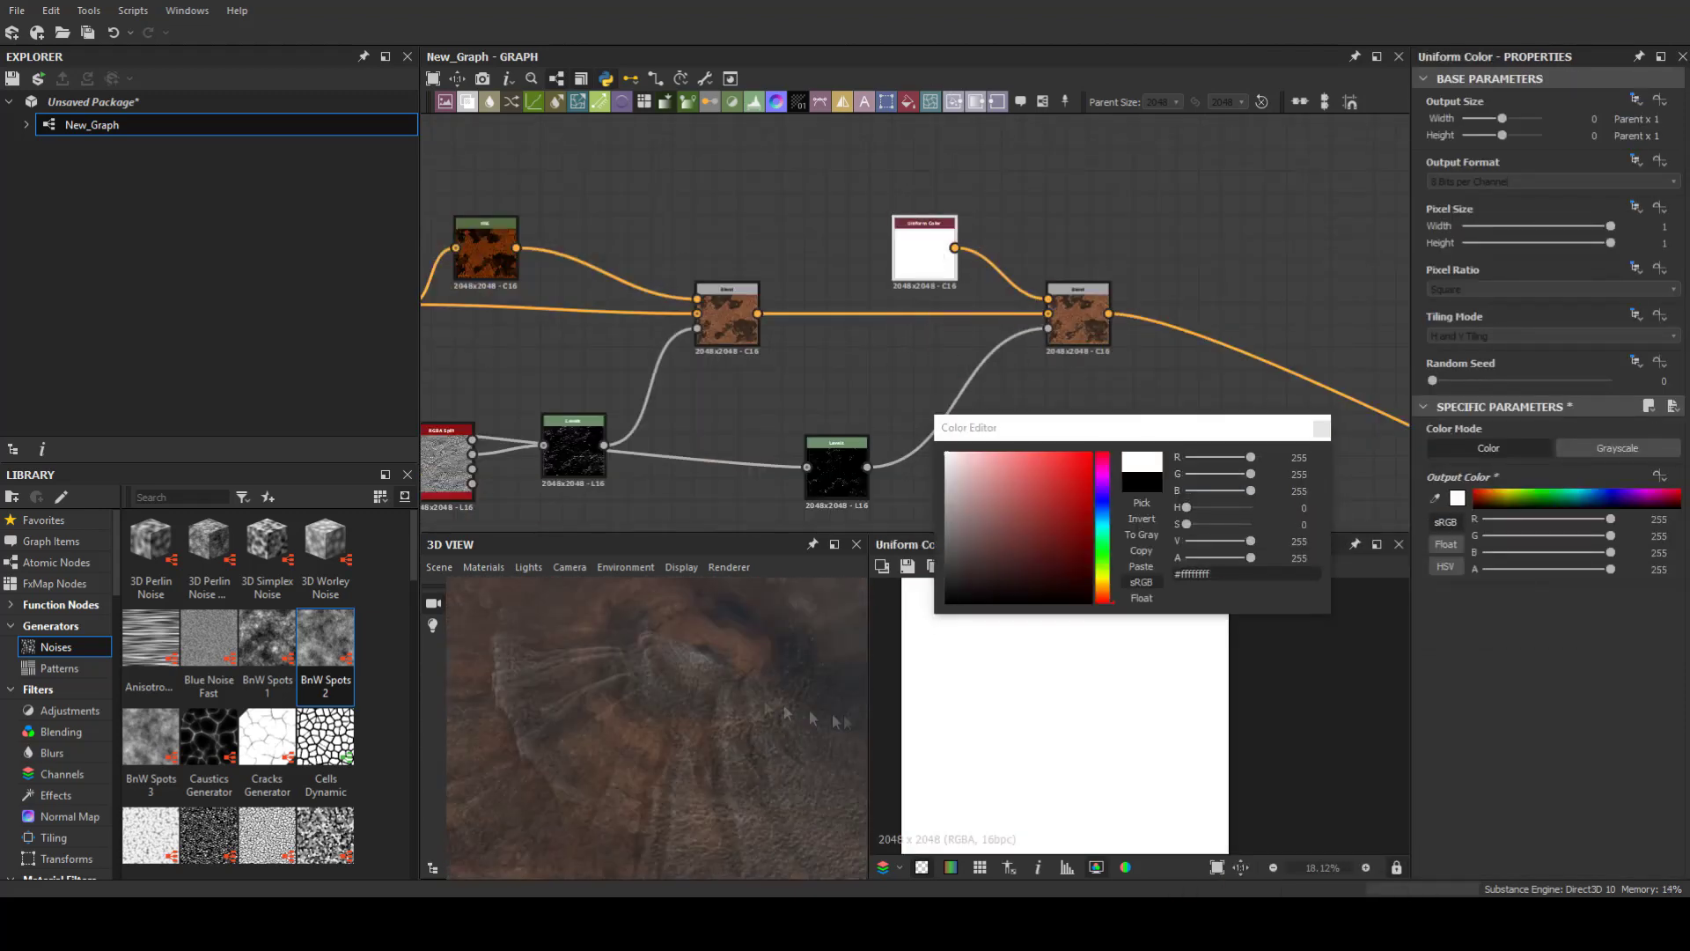
double_click(1105, 333)
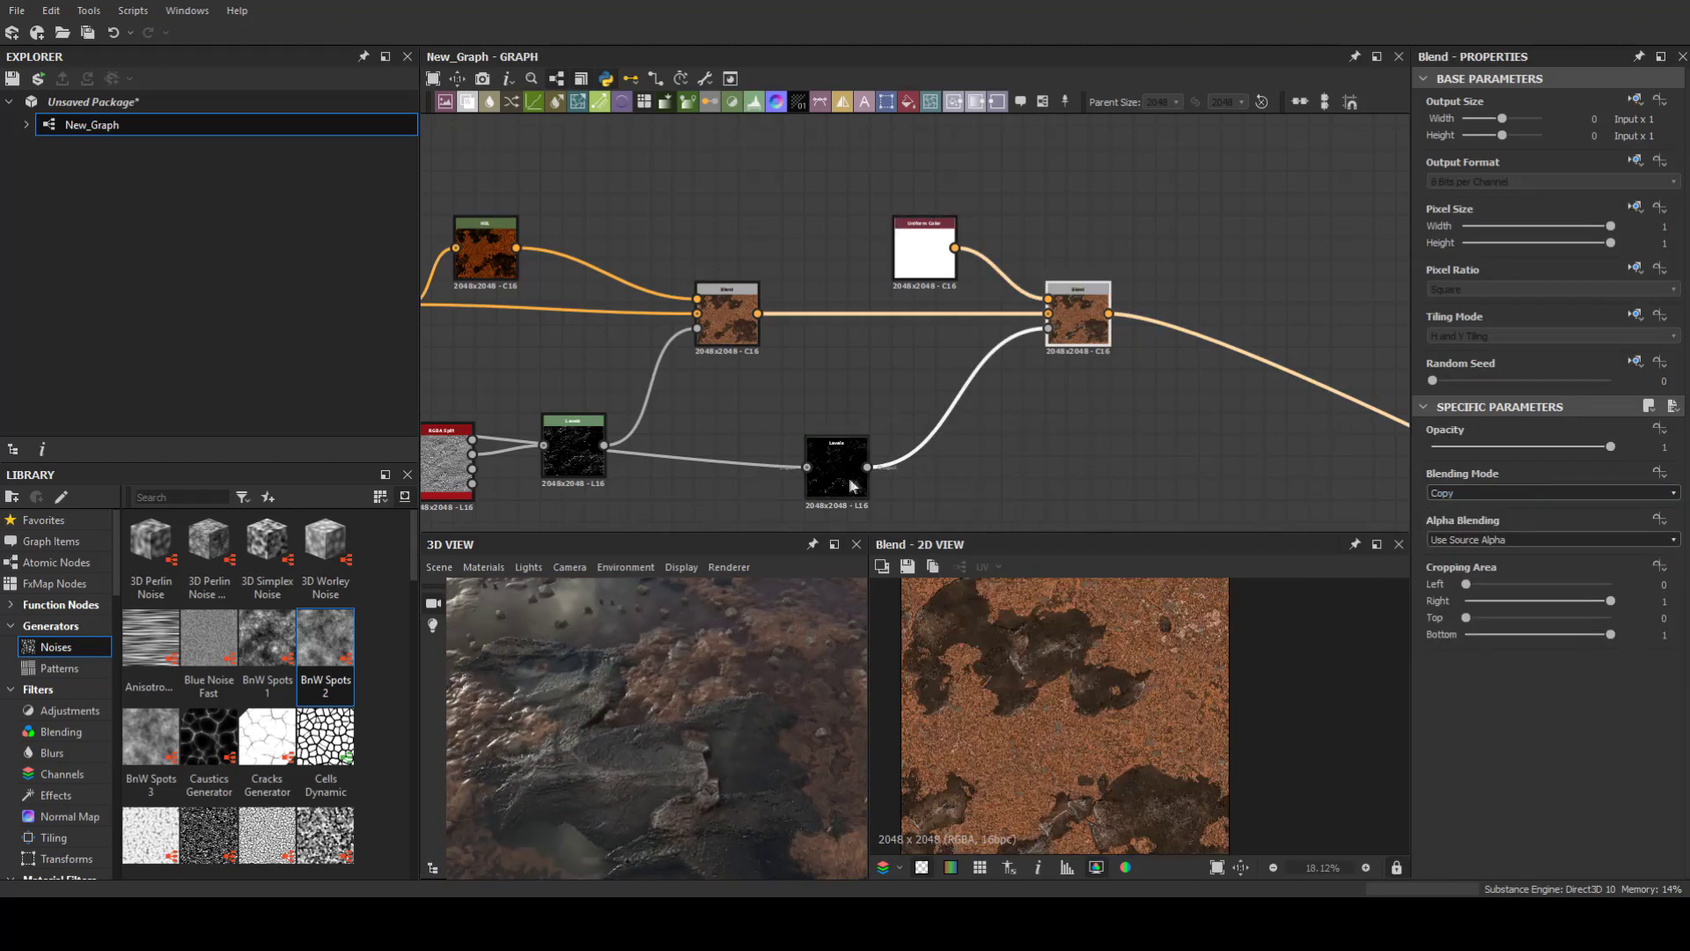
Step: Tighten the highlight mask's Levels range and keep the Blend mode on Copy
left_click(836, 466)
left_click_drag(1549, 478, 1535, 478)
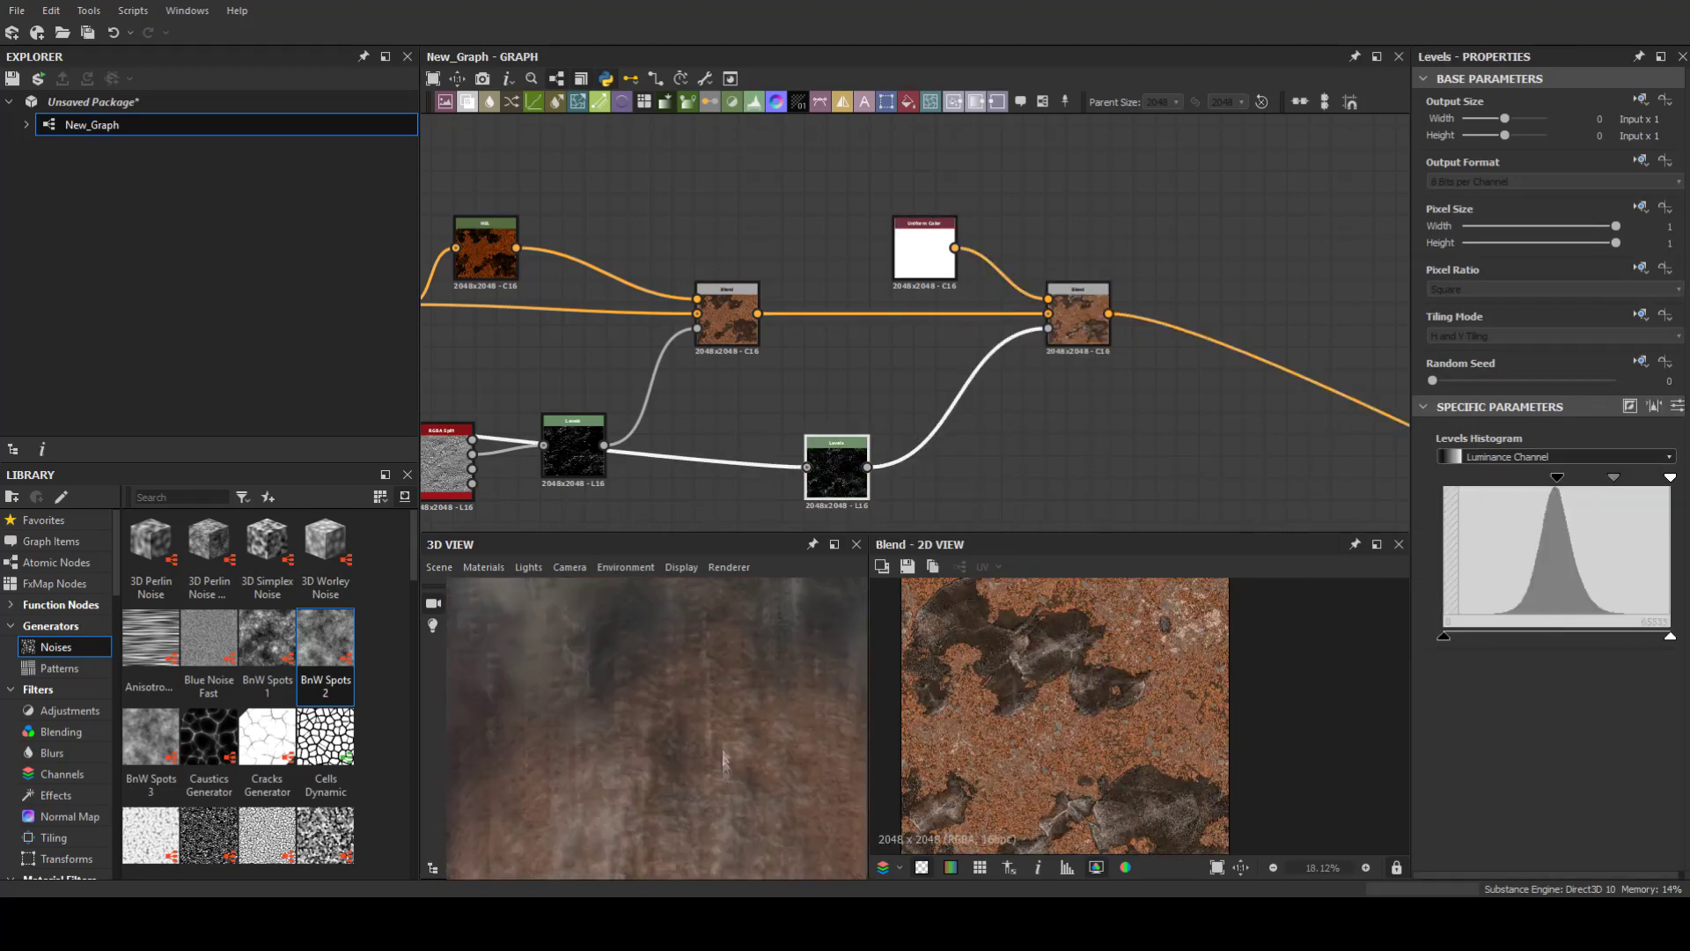
double_click(1074, 326)
scroll(1480, 489, "down", 2)
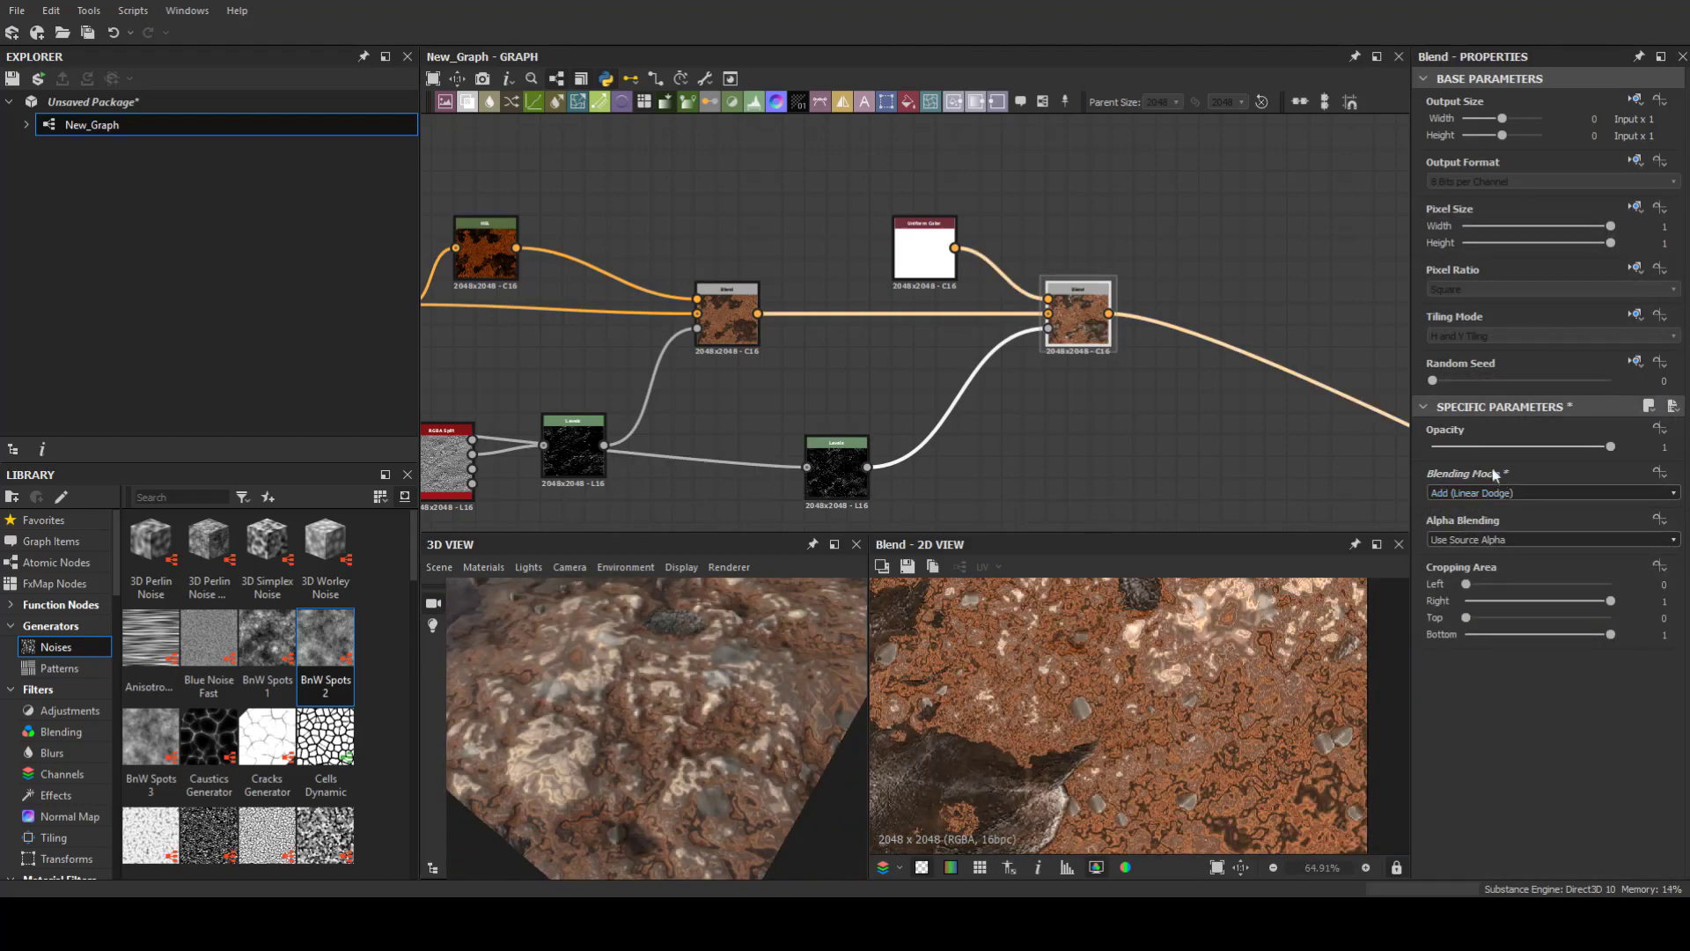
scroll(1491, 490, "down", 5)
left_click(1489, 492)
double_click(836, 468)
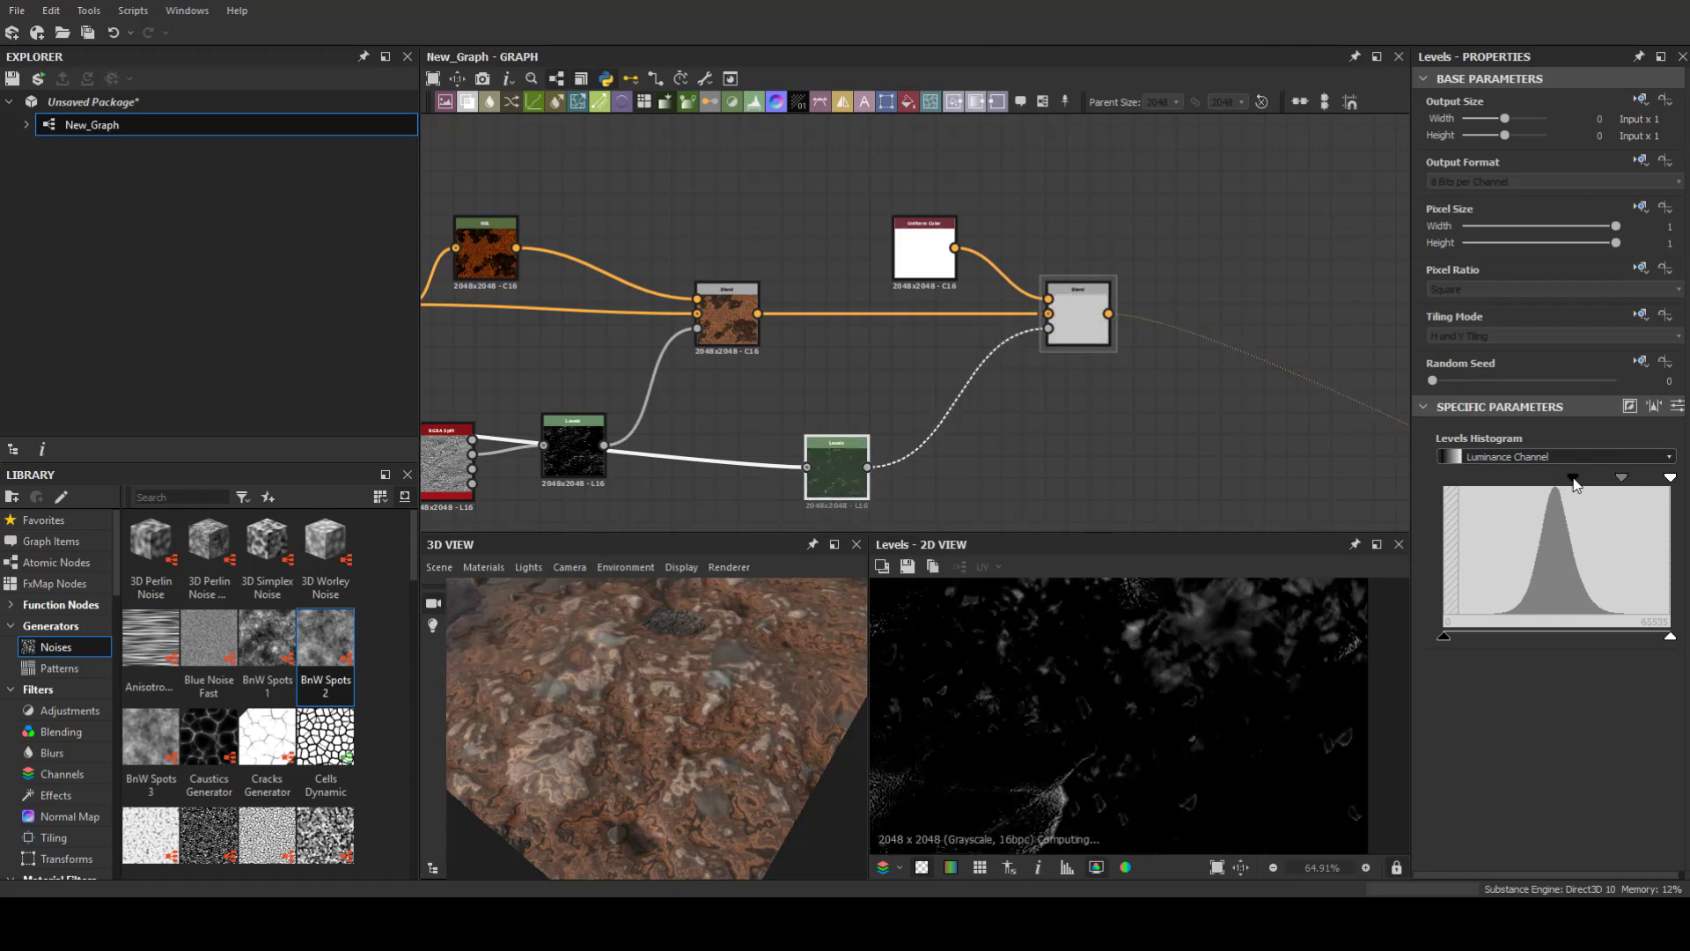
scroll(1126, 702, "down", 2)
scroll(655, 738, "up", 3)
left_click_drag(762, 753, 663, 645)
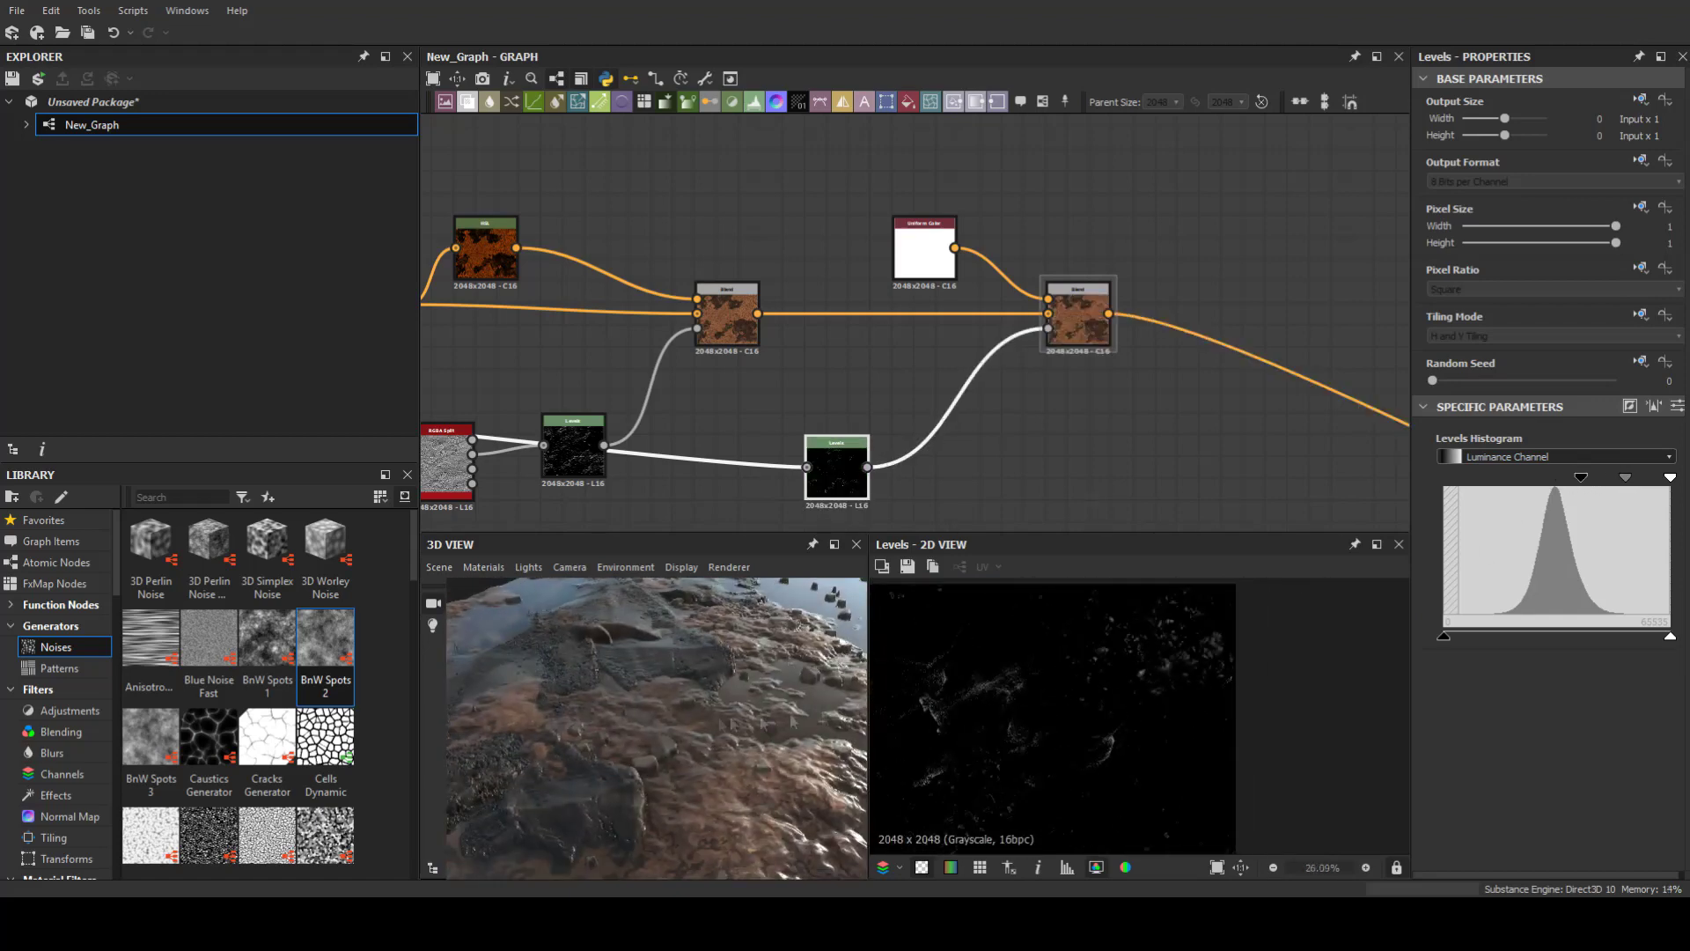
left_click_drag(685, 794, 792, 704)
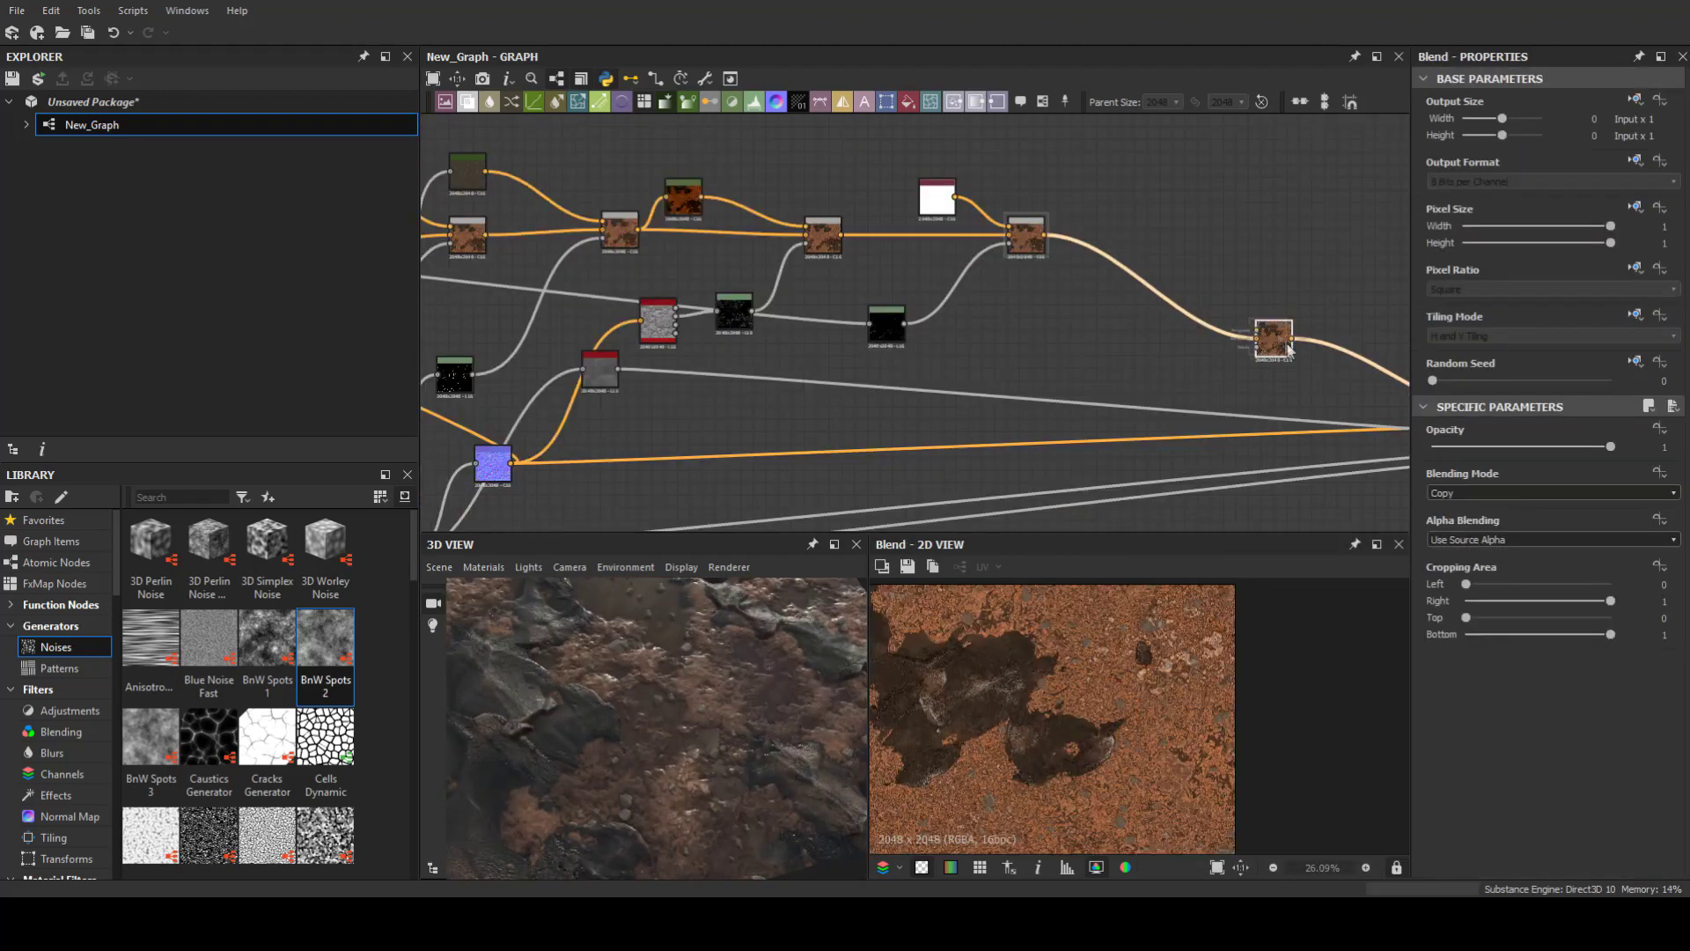
Step: Add a Histogram Scan at position 0.7 and a Multiply Blend at opacity 0.76
left_click(1181, 441)
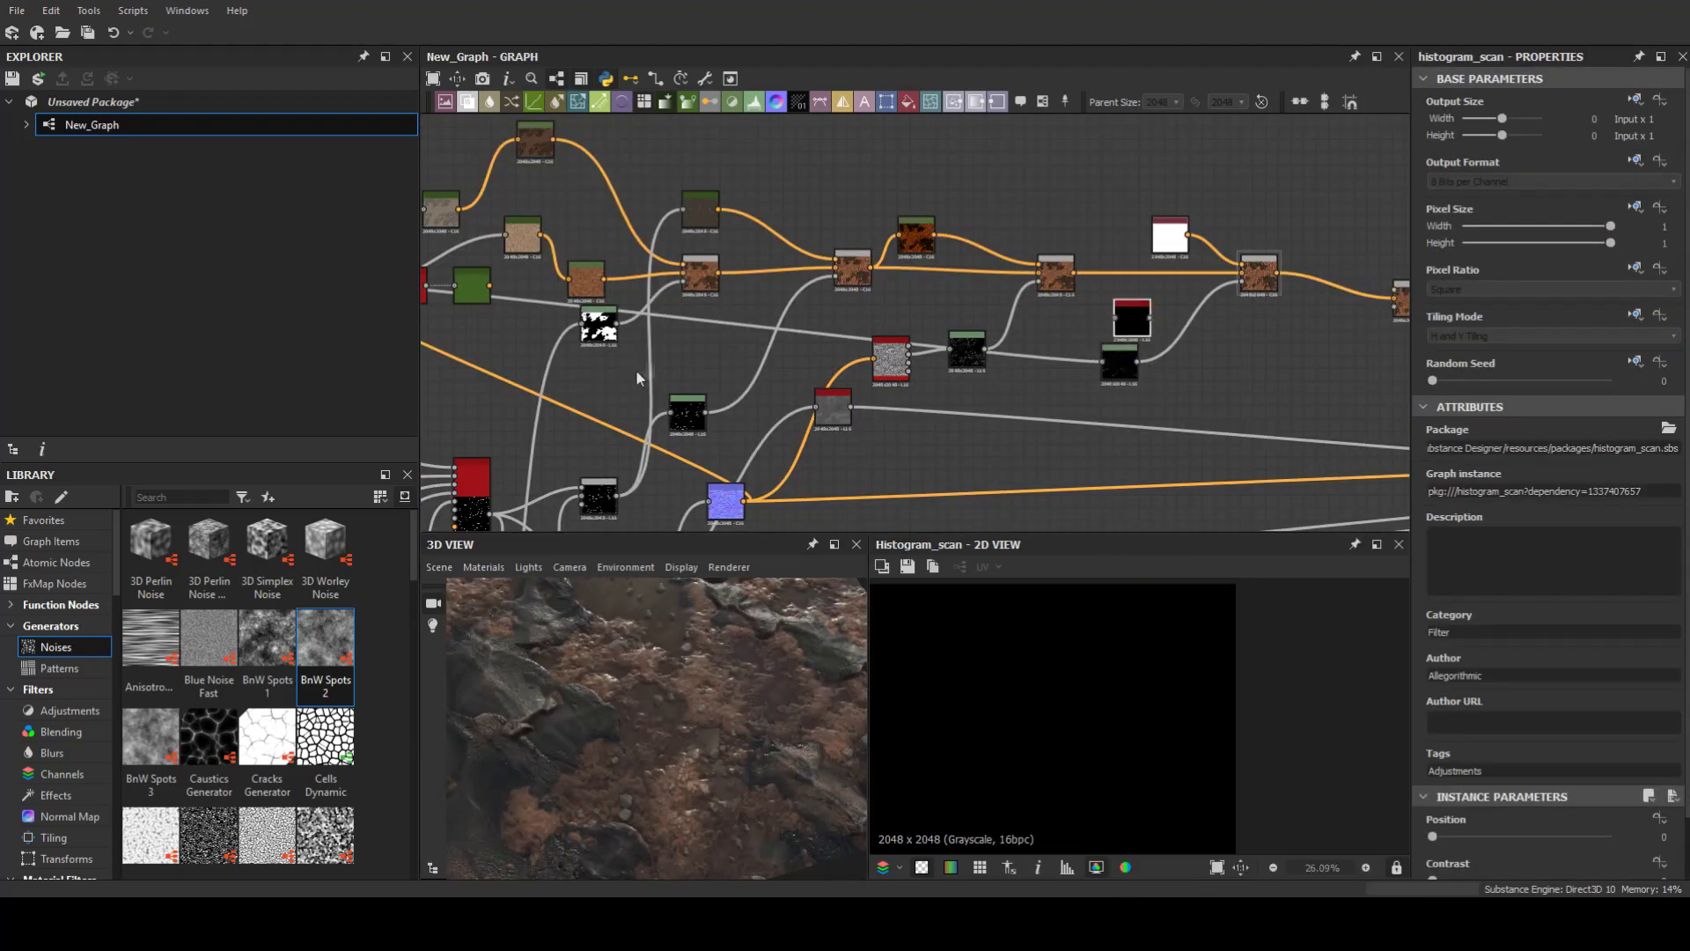
left_click_drag(1515, 838, 1558, 847)
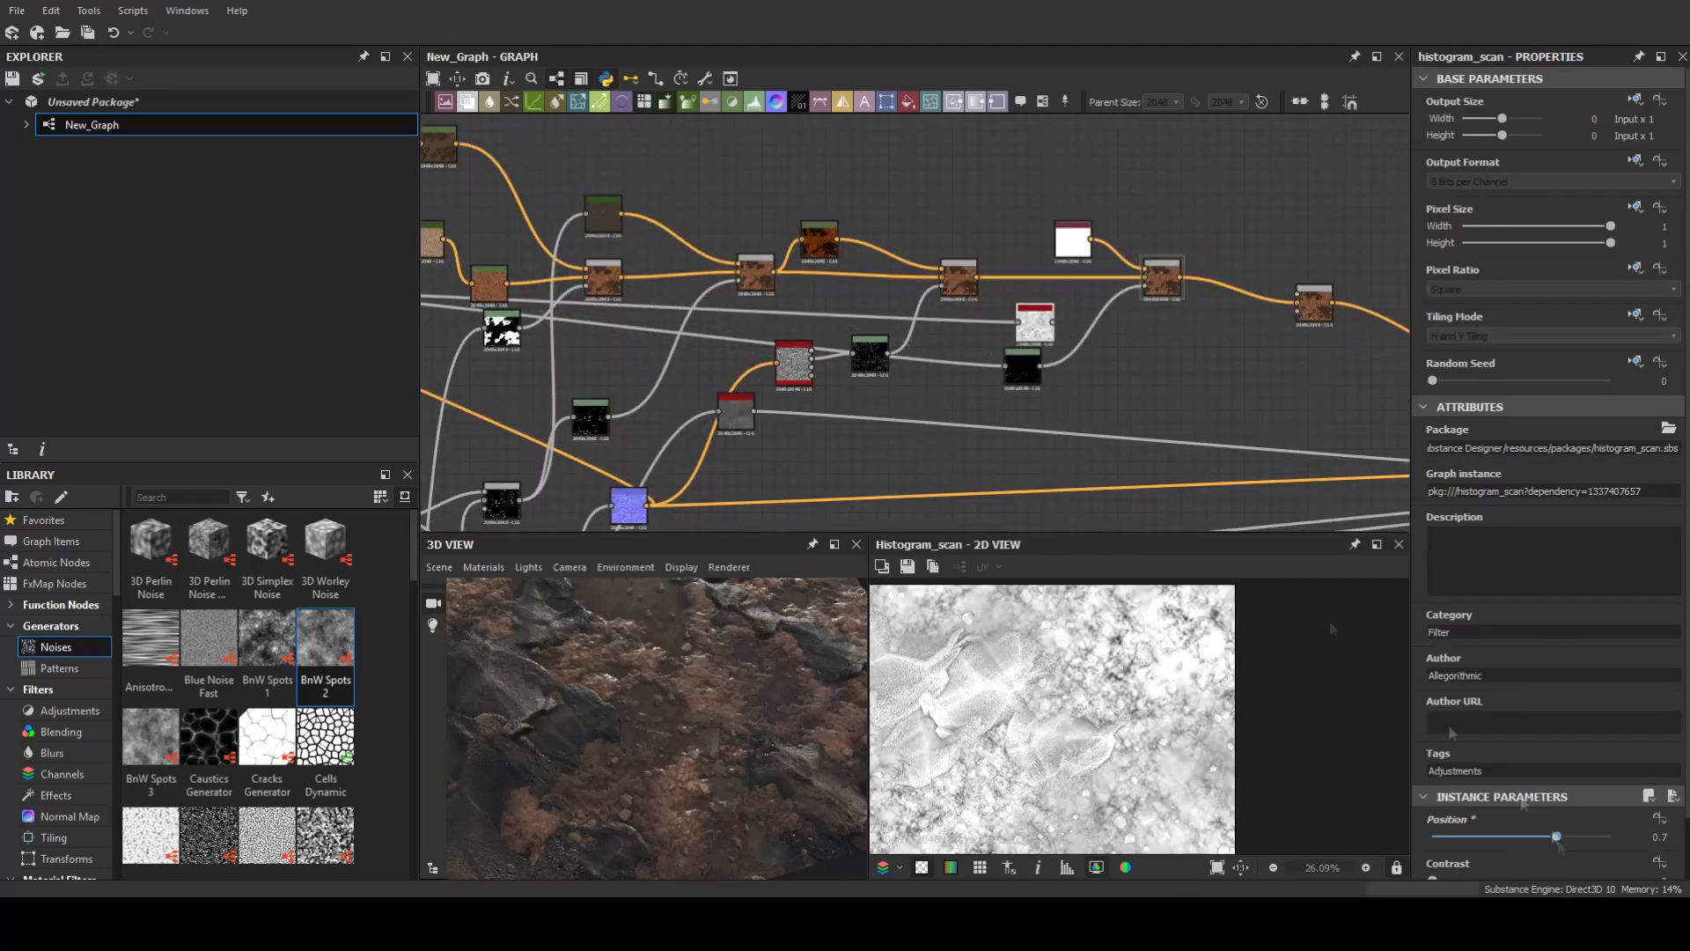
left_click(1257, 357)
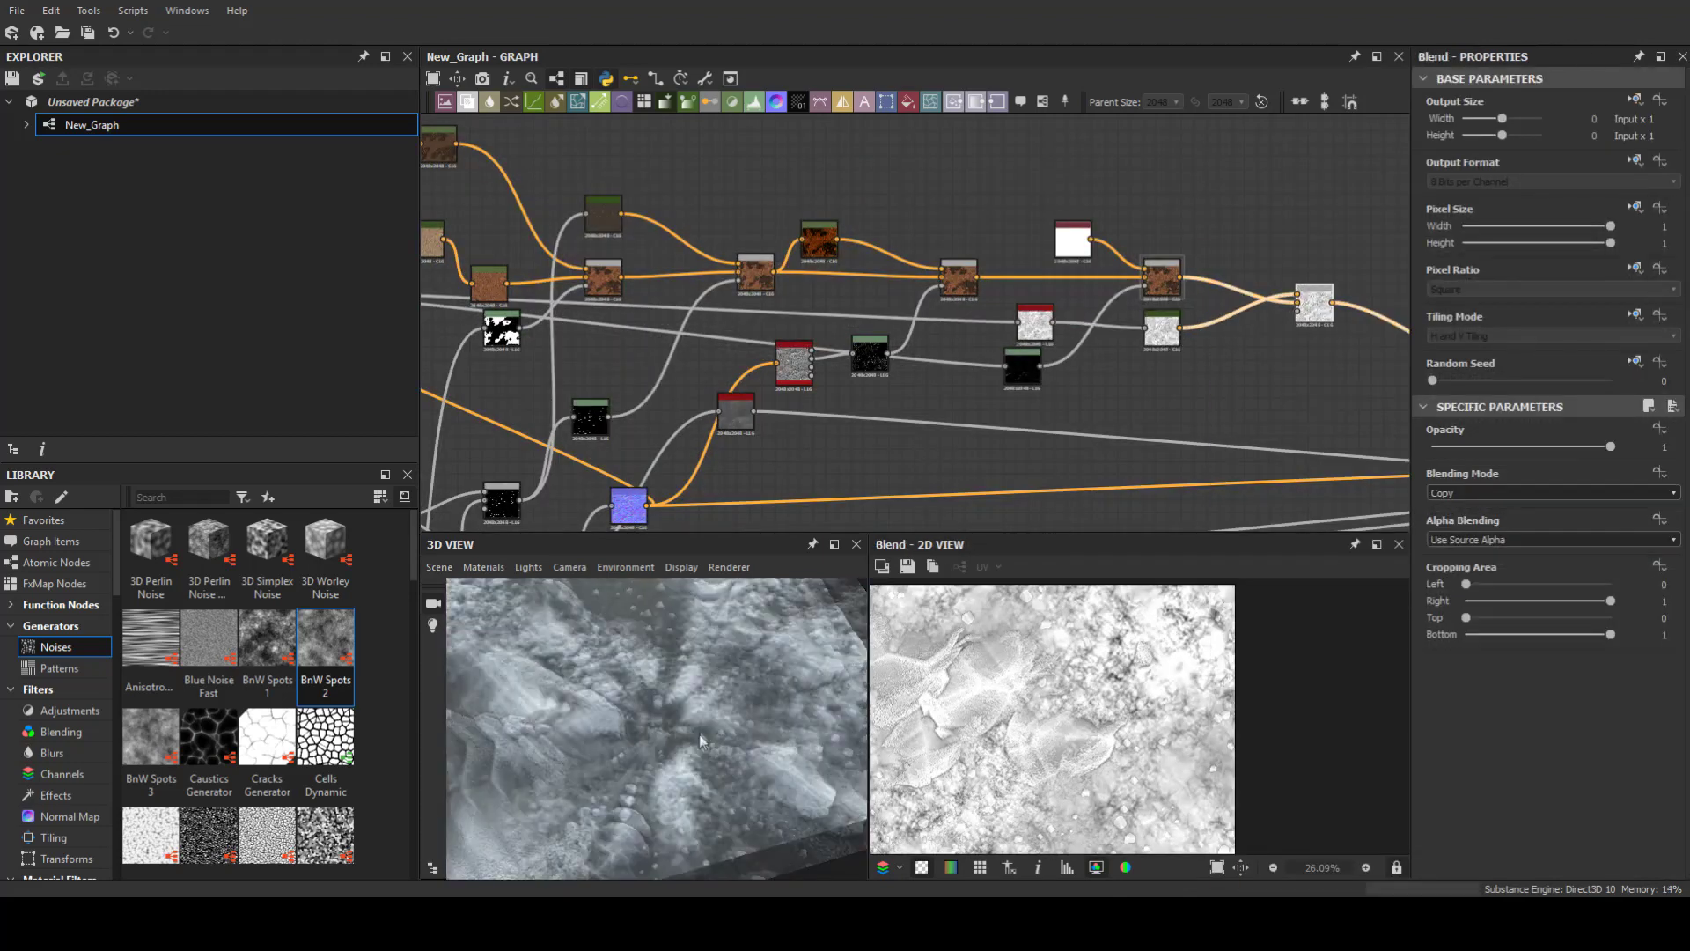
scroll(1464, 491, "down", 1)
scroll(1465, 491, "down", 1)
scroll(1464, 493, "down", 1)
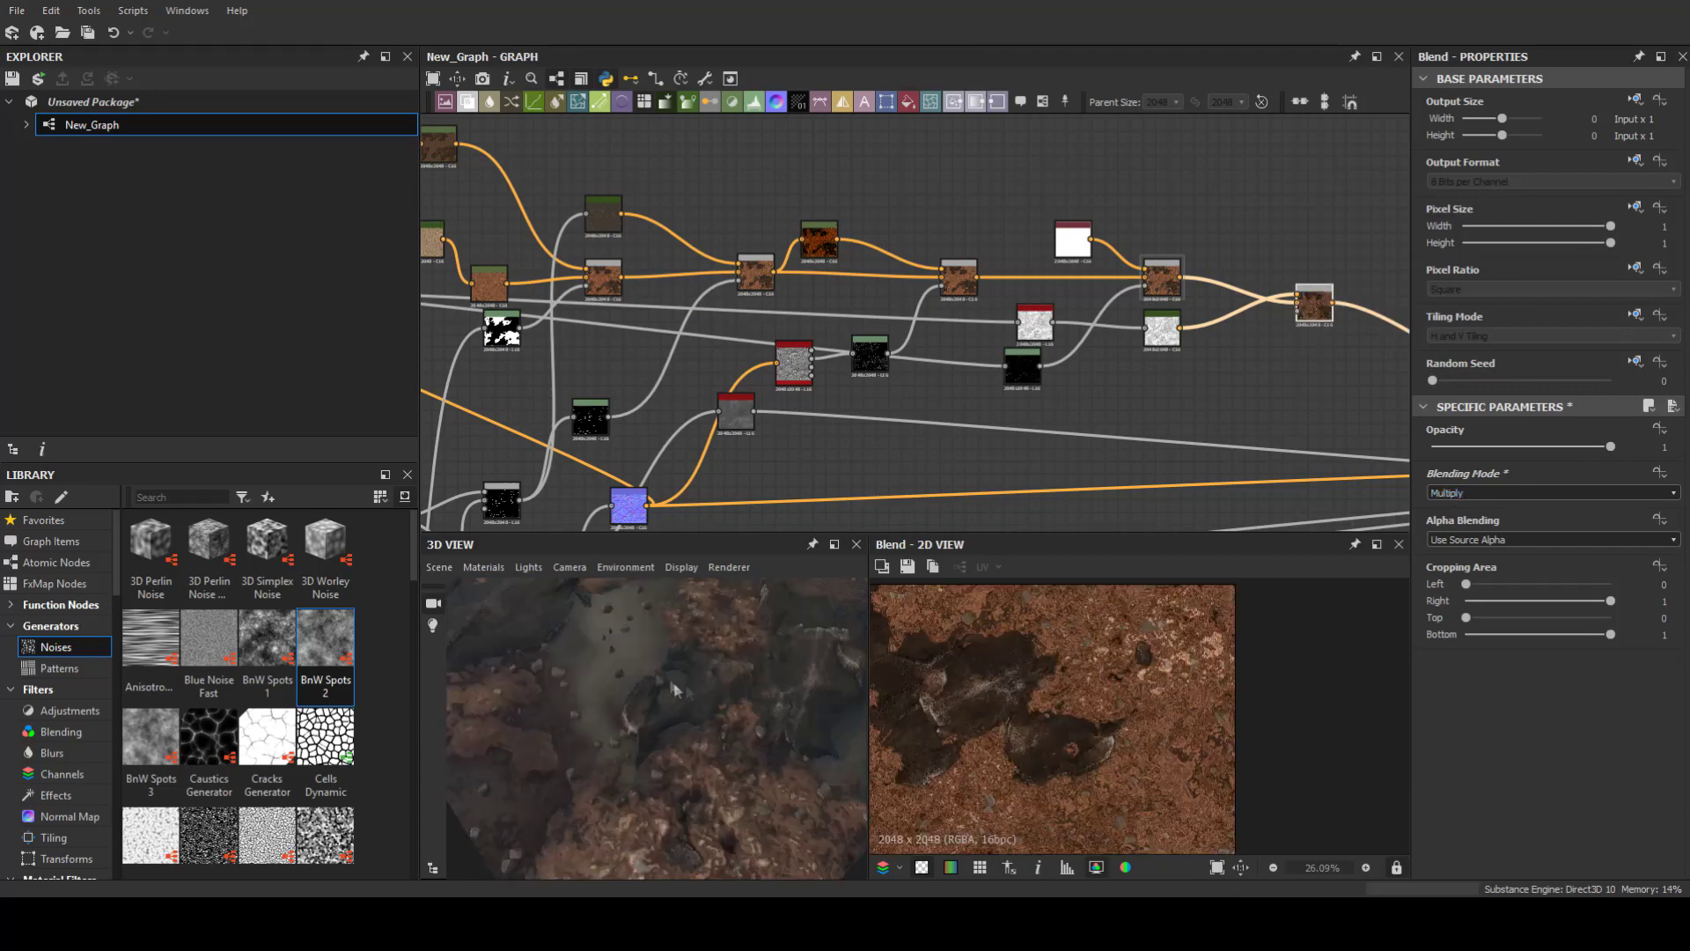
mouse_move(1493, 447)
left_mouse_down()
mouse_move(1312, 451)
mouse_move(1567, 457)
left_mouse_up()
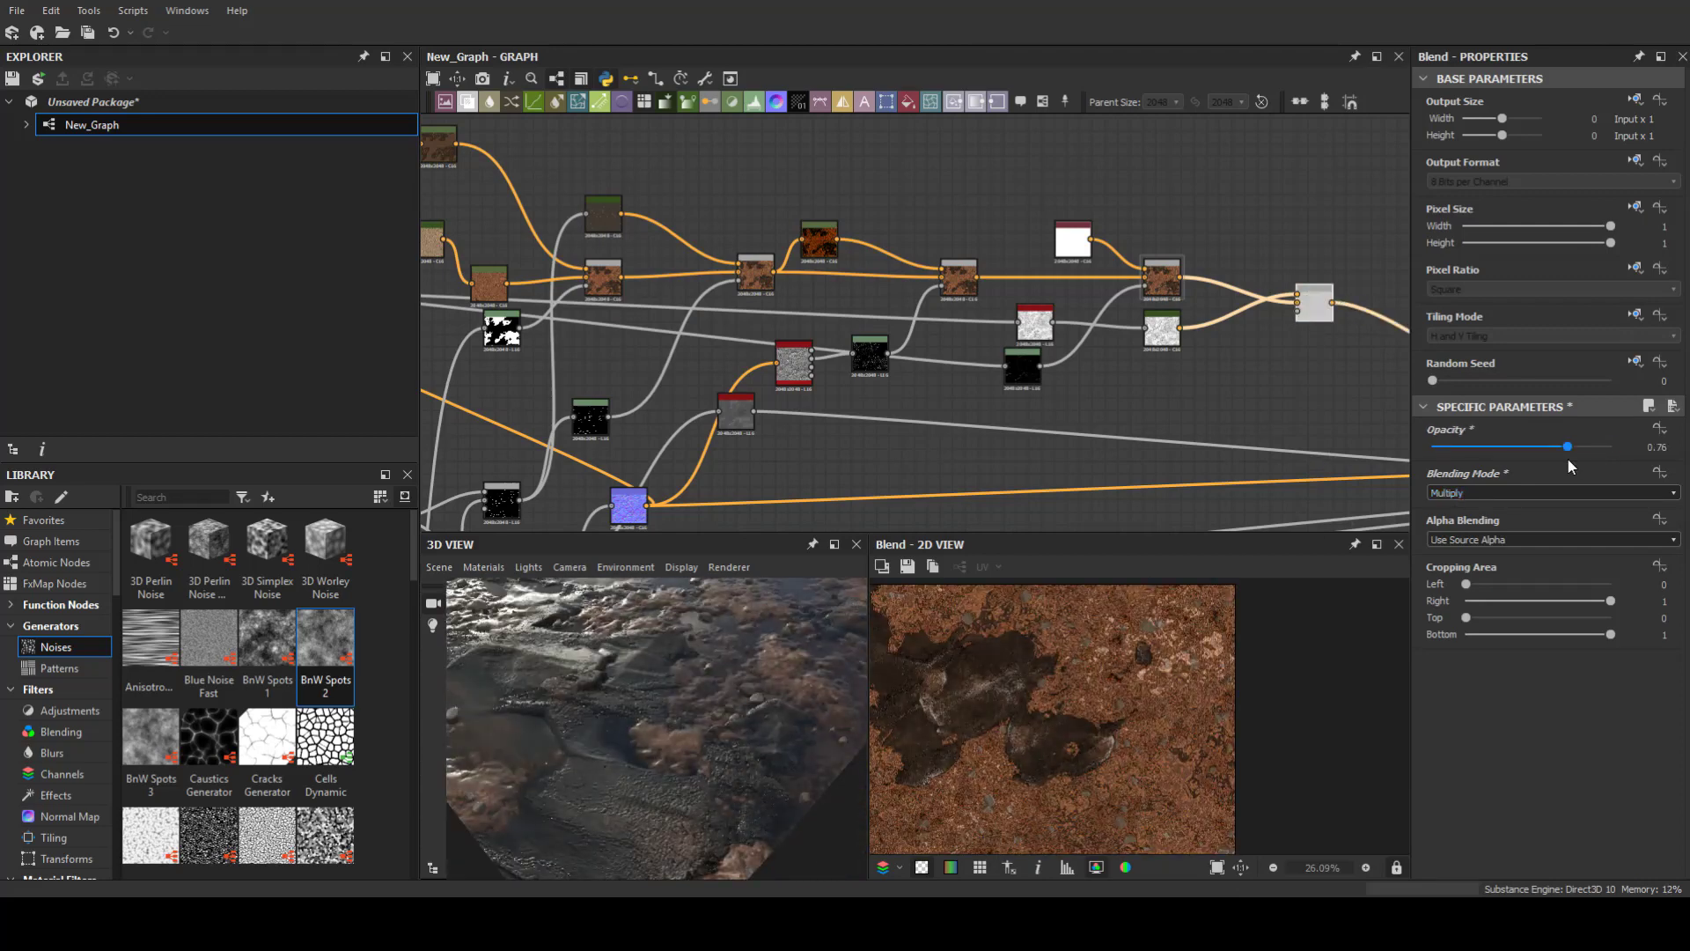
Step: Enlarge the 3D preview and orbit around the surface
left_click_drag(493, 534, 493, 369)
left_click_drag(867, 634, 931, 633)
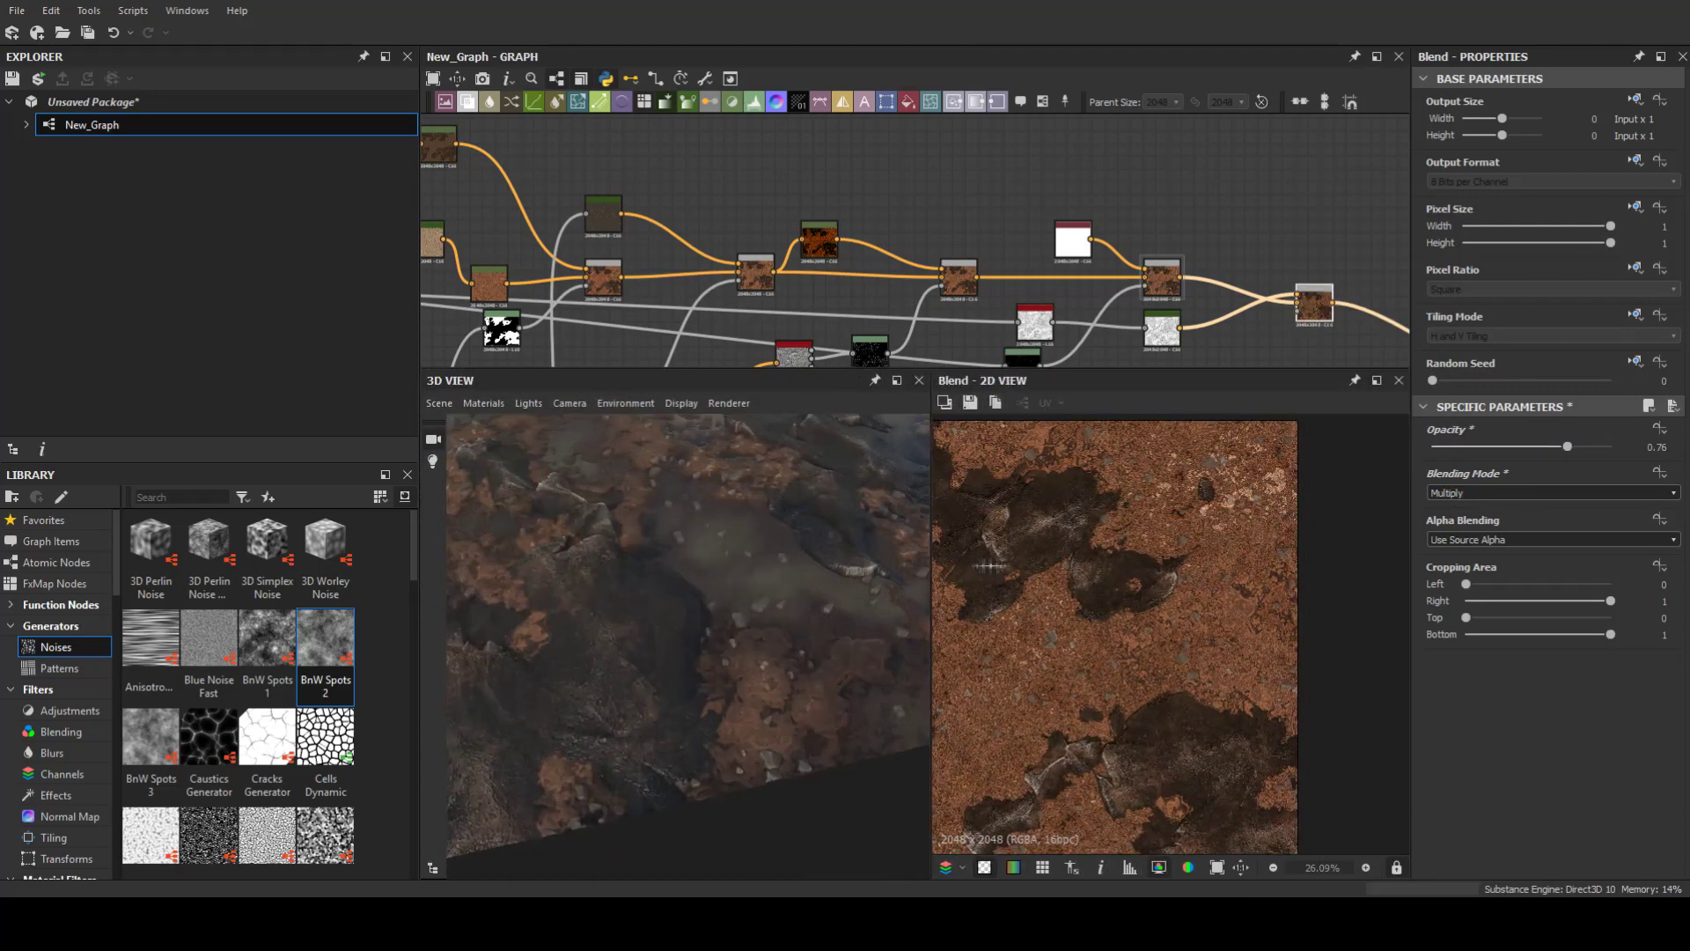
mouse_move(617, 616)
left_mouse_down()
mouse_move(695, 630)
mouse_move(729, 596)
left_mouse_up()
scroll(695, 630, "down", 3)
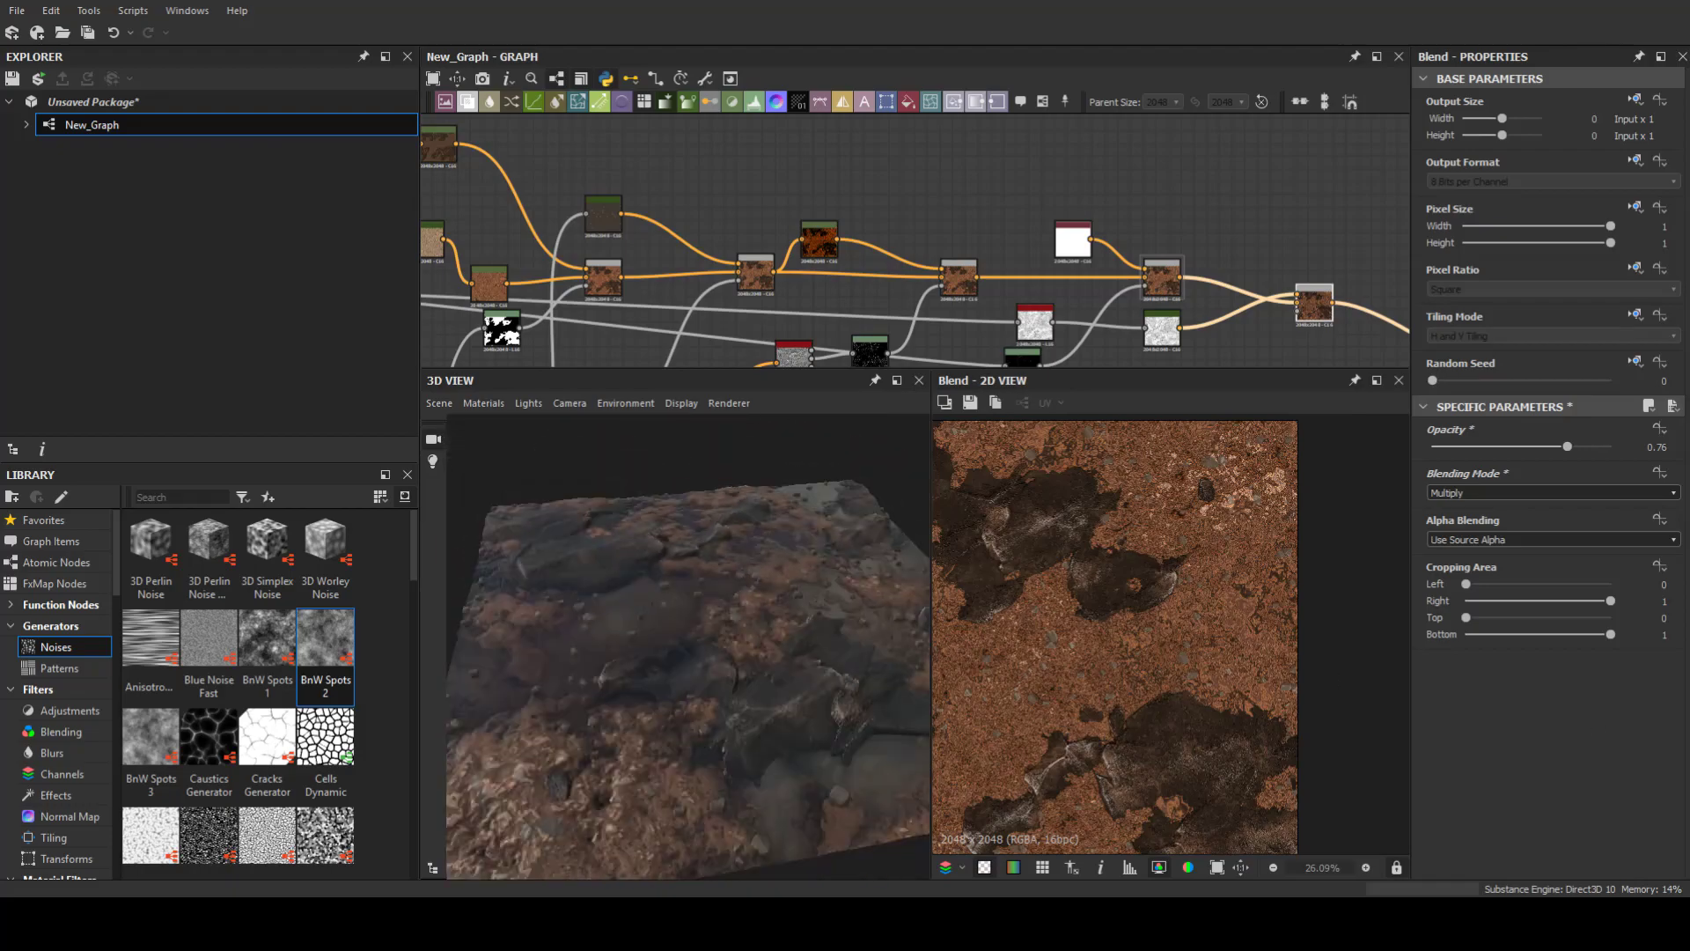